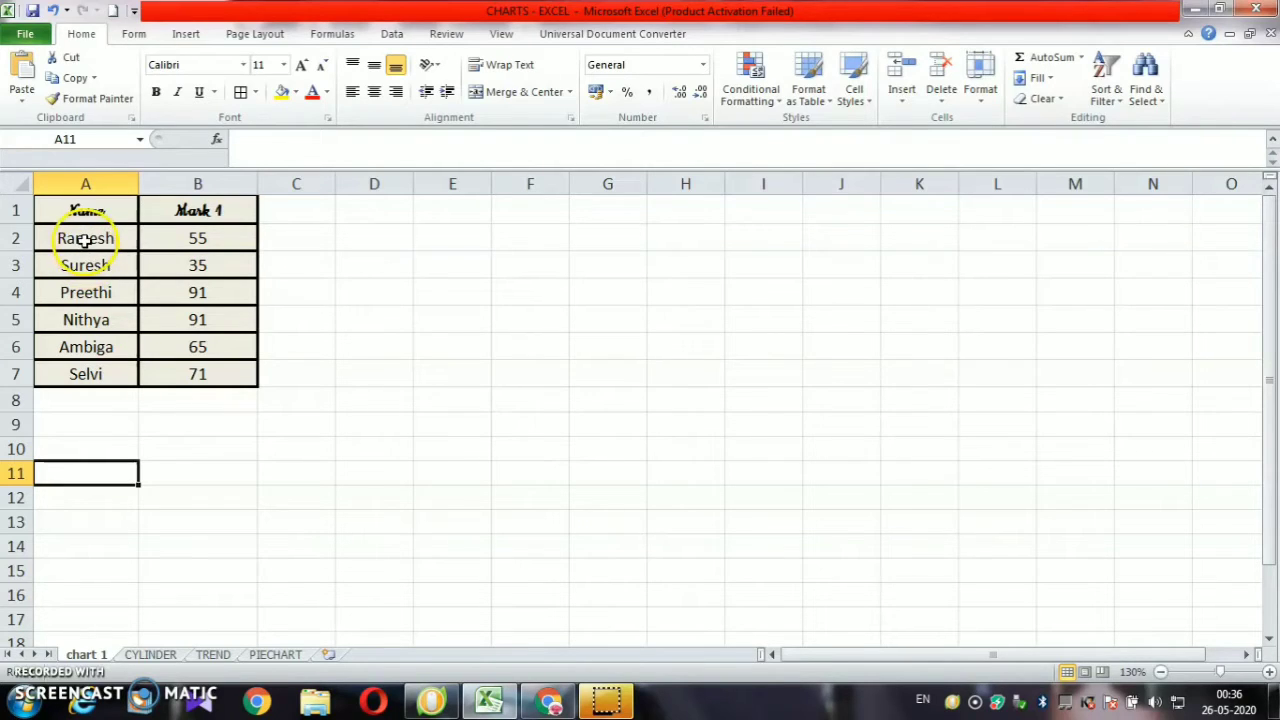
Select the Name and Mark 1 table, A1:B7, for charting
click(85, 240)
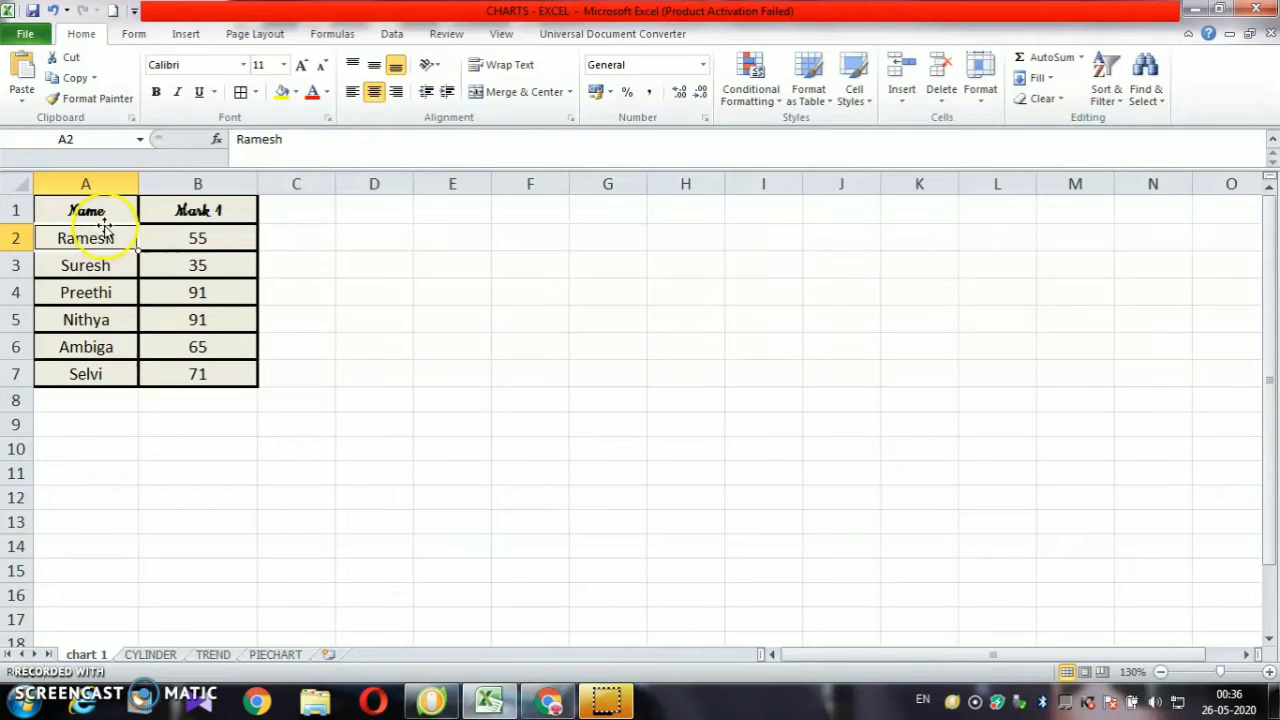
click(104, 215)
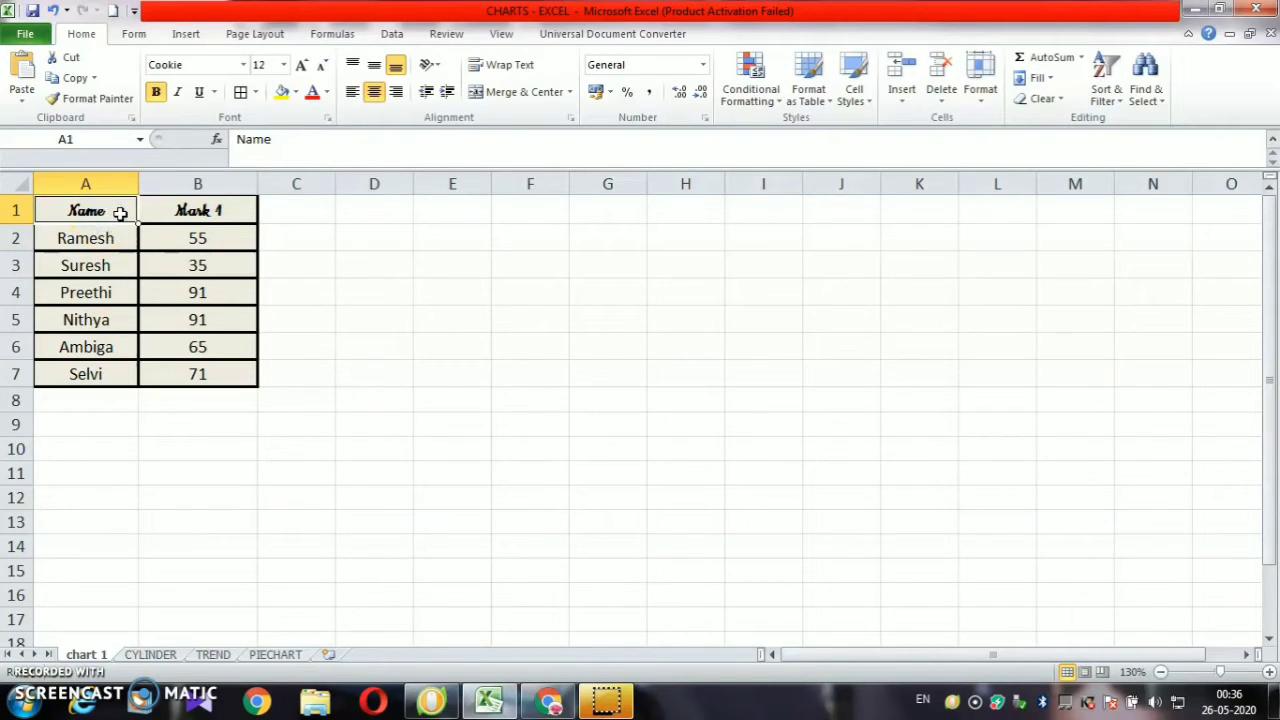
key(shift+Right)
key(shift+Down)
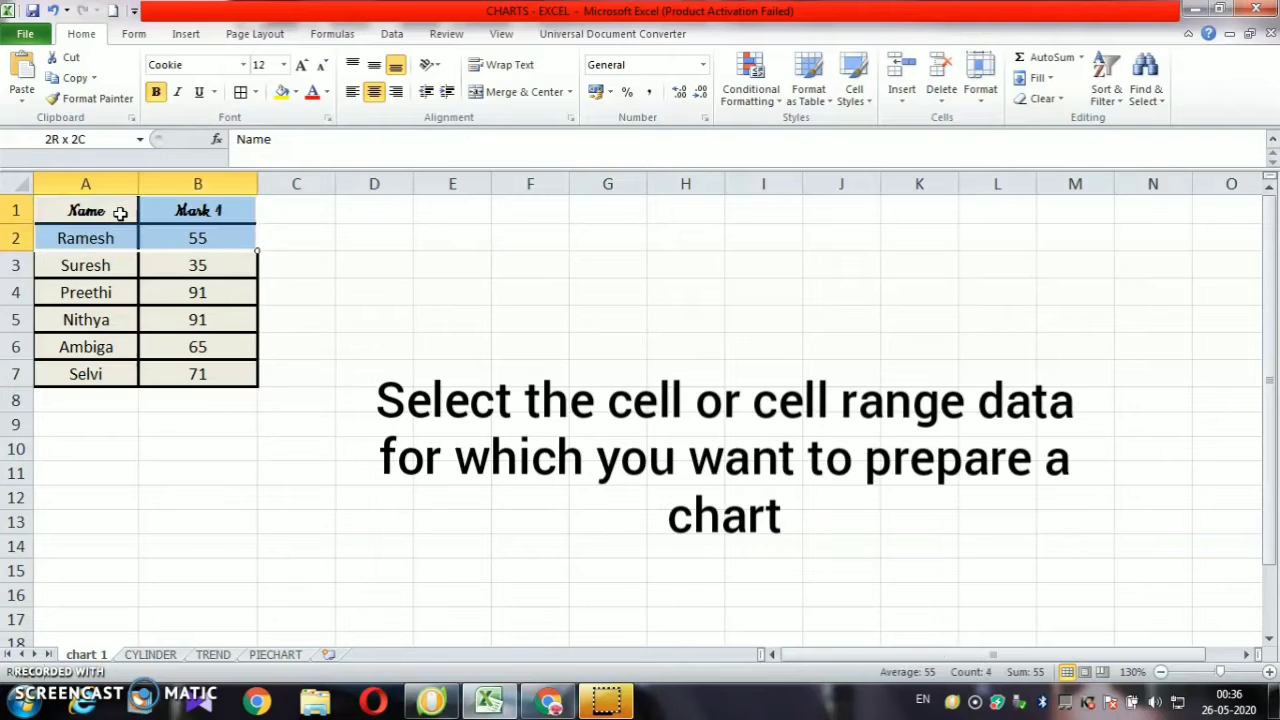
key(shift+Down)
key(shift+Down)
key(shift+Down)
key(shift+Down)
key(shift+Down)
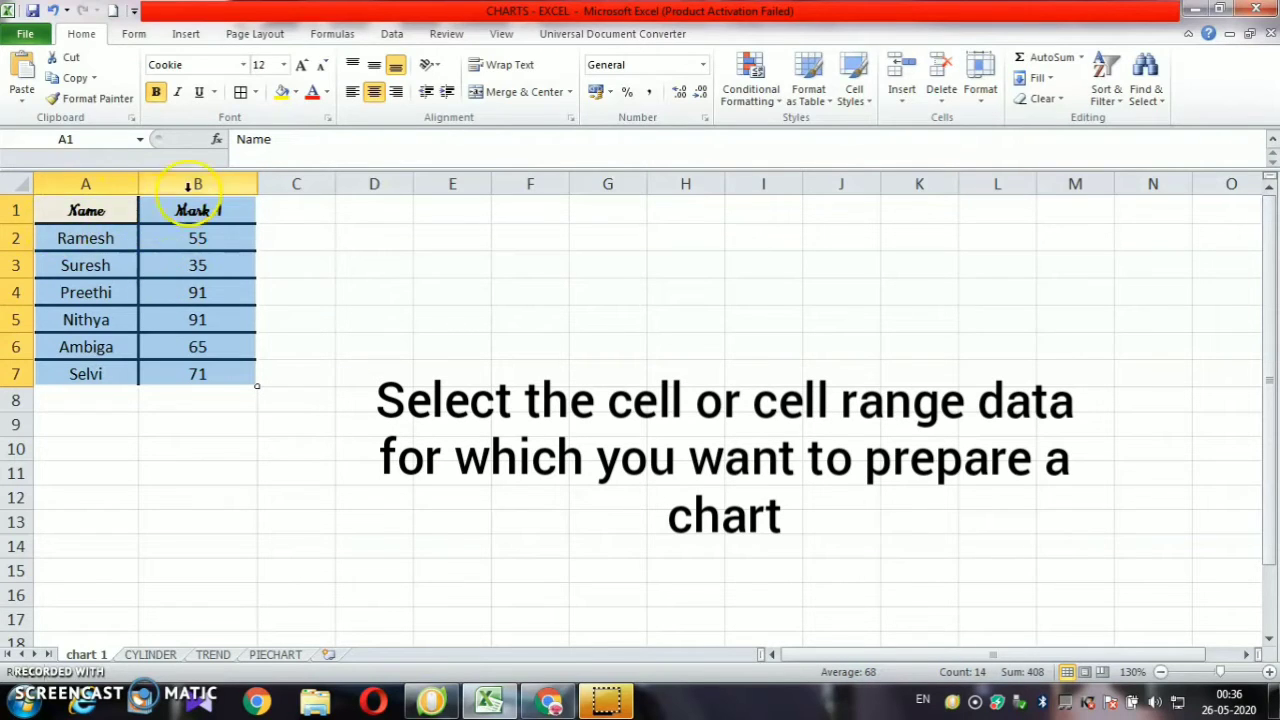
drag(200, 240, 210, 278)
drag(91, 211, 220, 375)
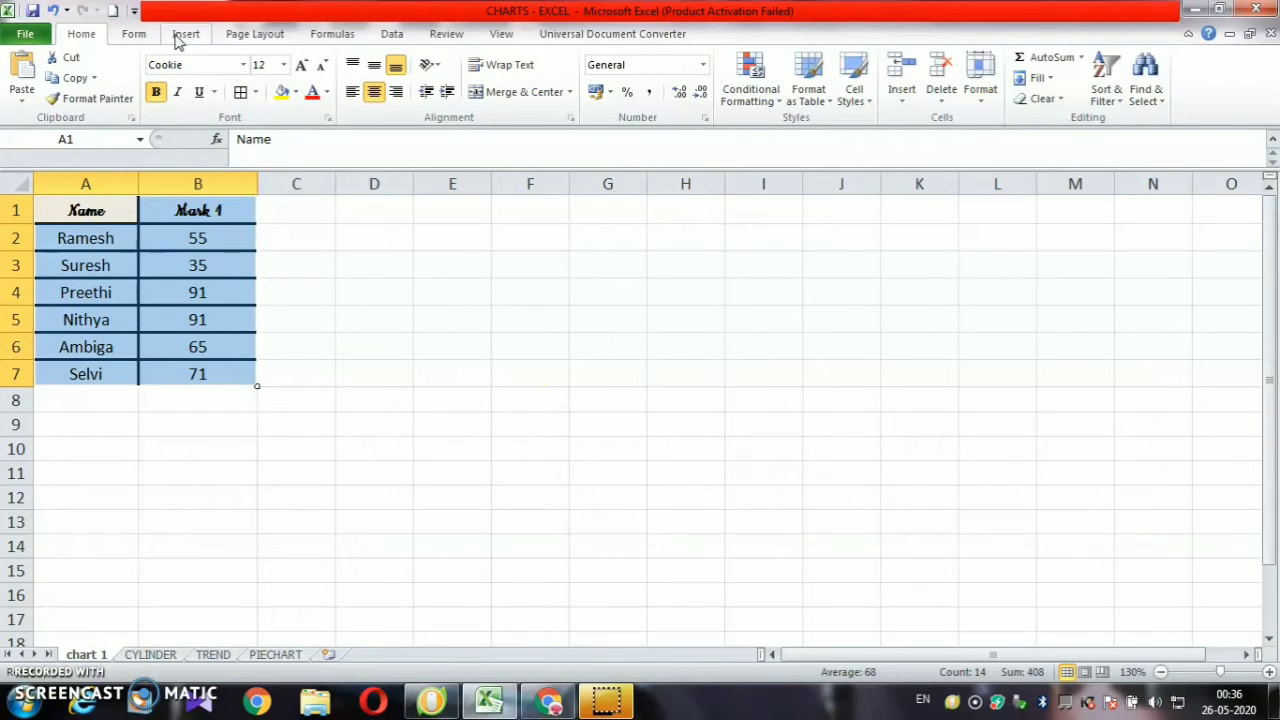
Show the Column chart gallery from the Insert tab's Charts group
click(178, 36)
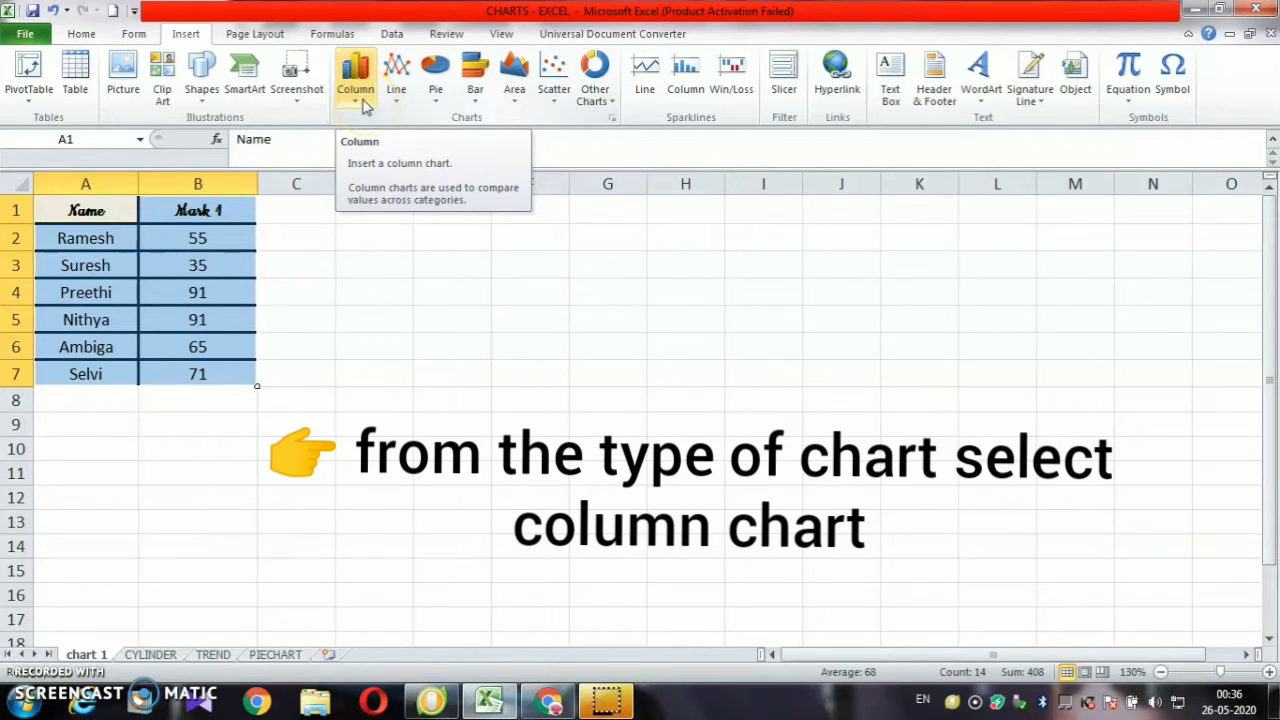
click(372, 124)
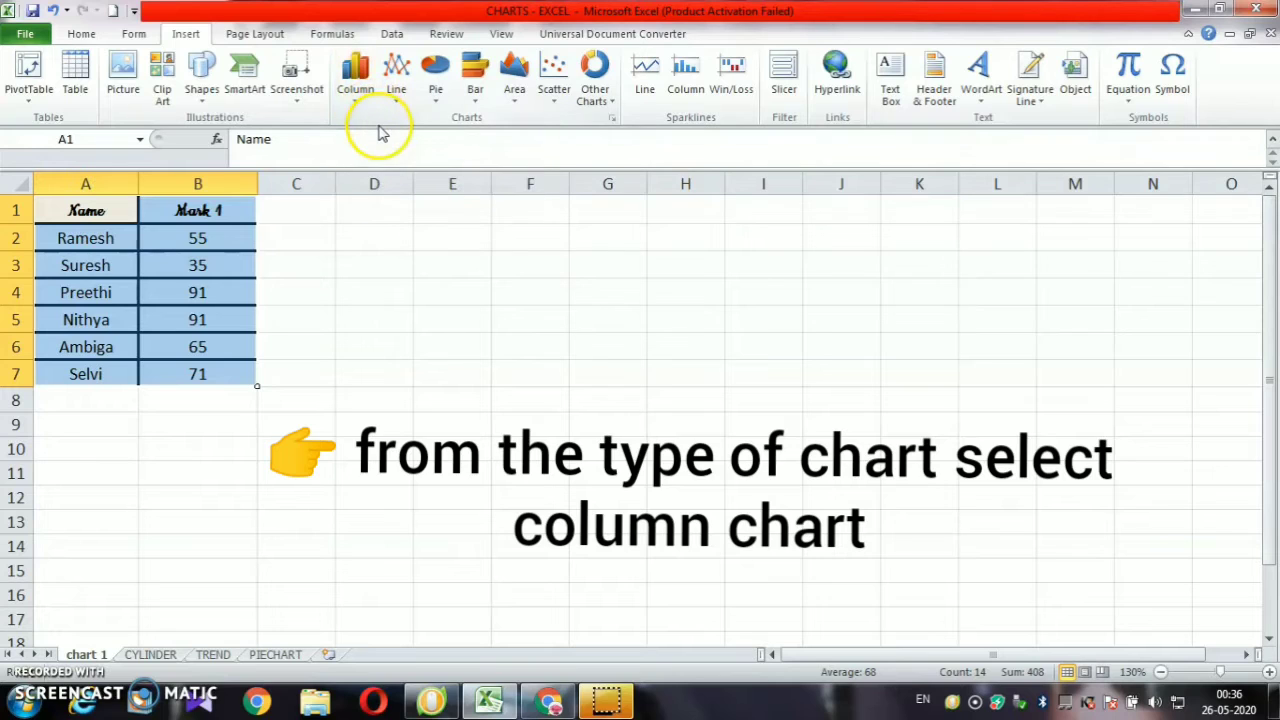
click(356, 95)
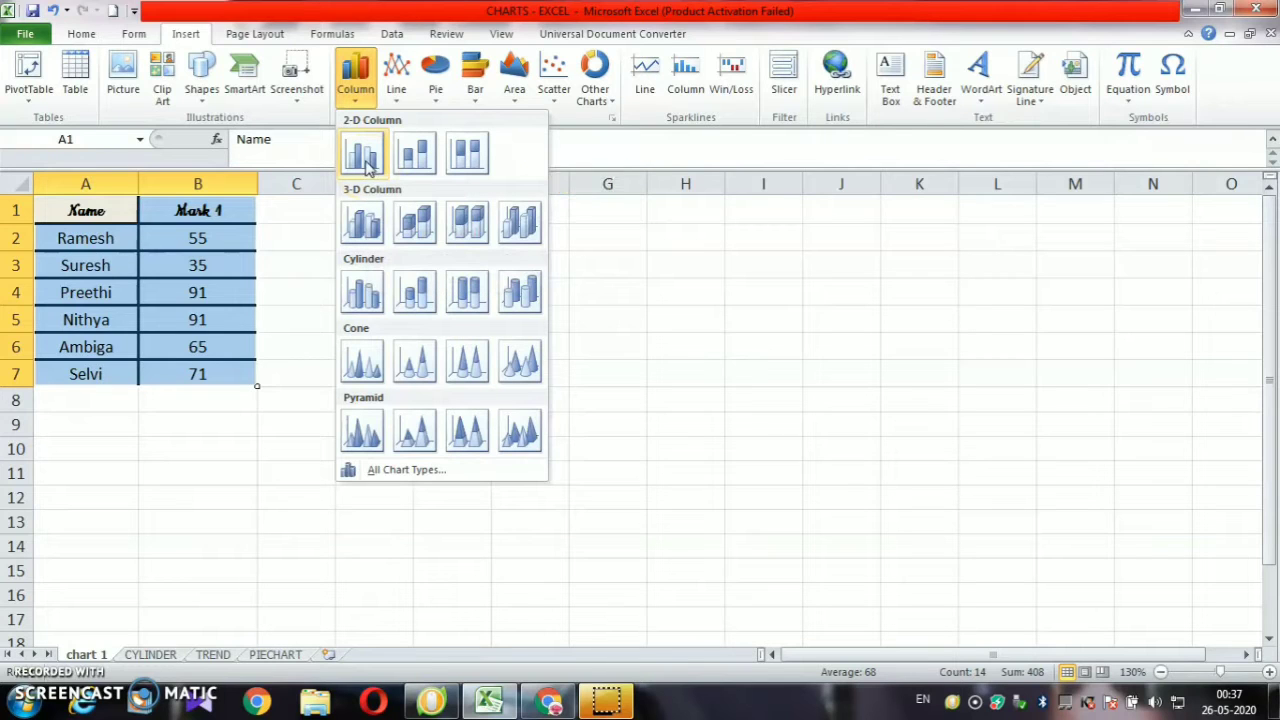
Insert a 2-D Clustered Column chart of the six students' marks, titled Mark 1
click(364, 160)
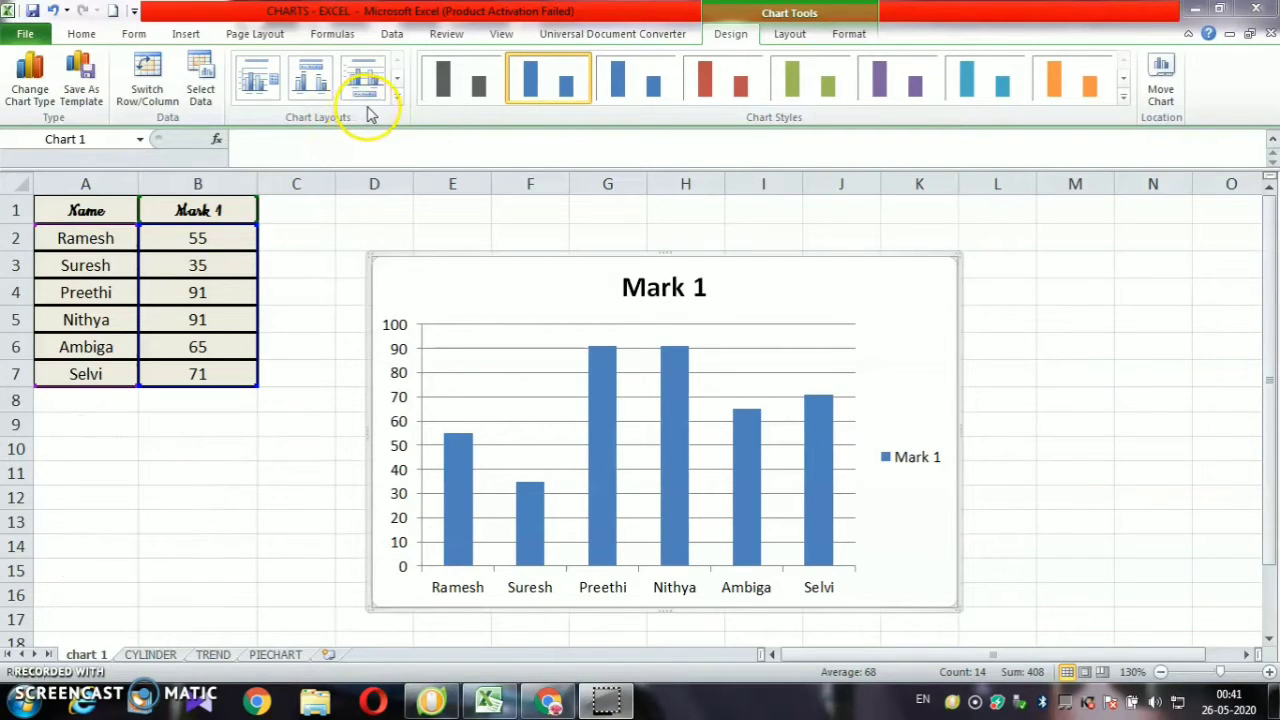
Browse the Chart Layouts gallery rows, then switch to the Chart Tools Layout tab
click(396, 98)
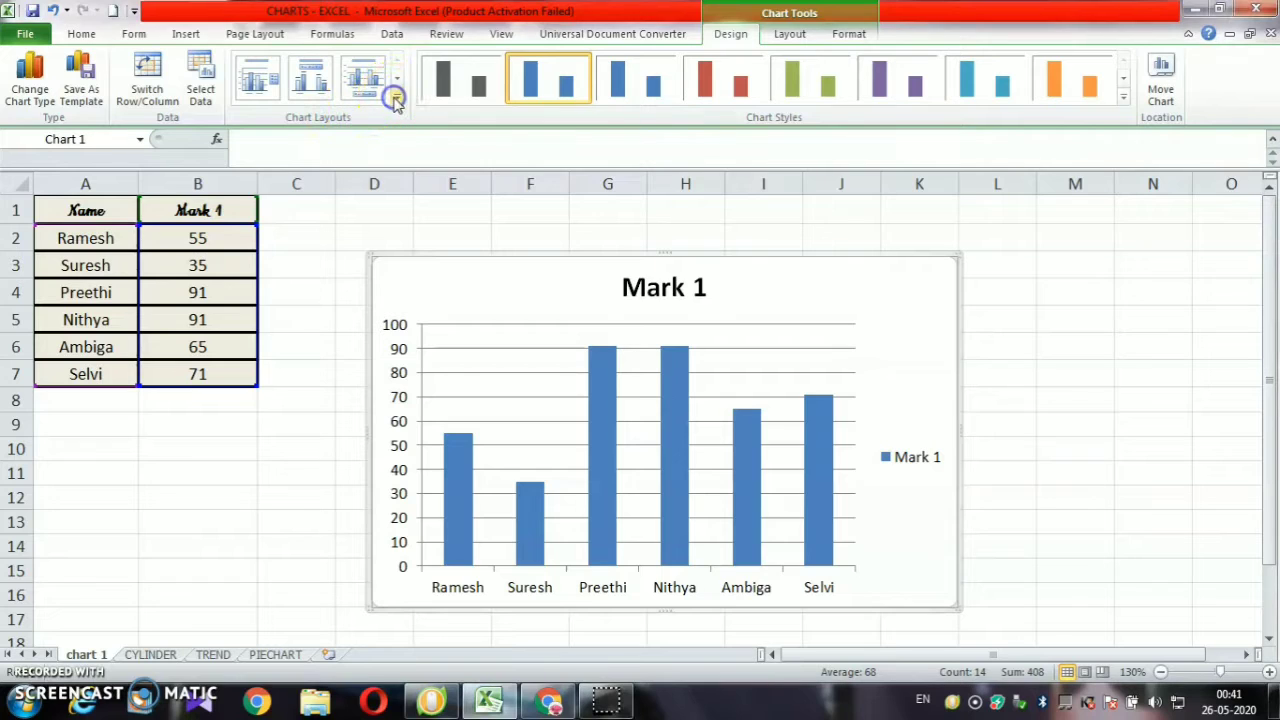
click(398, 80)
click(398, 80)
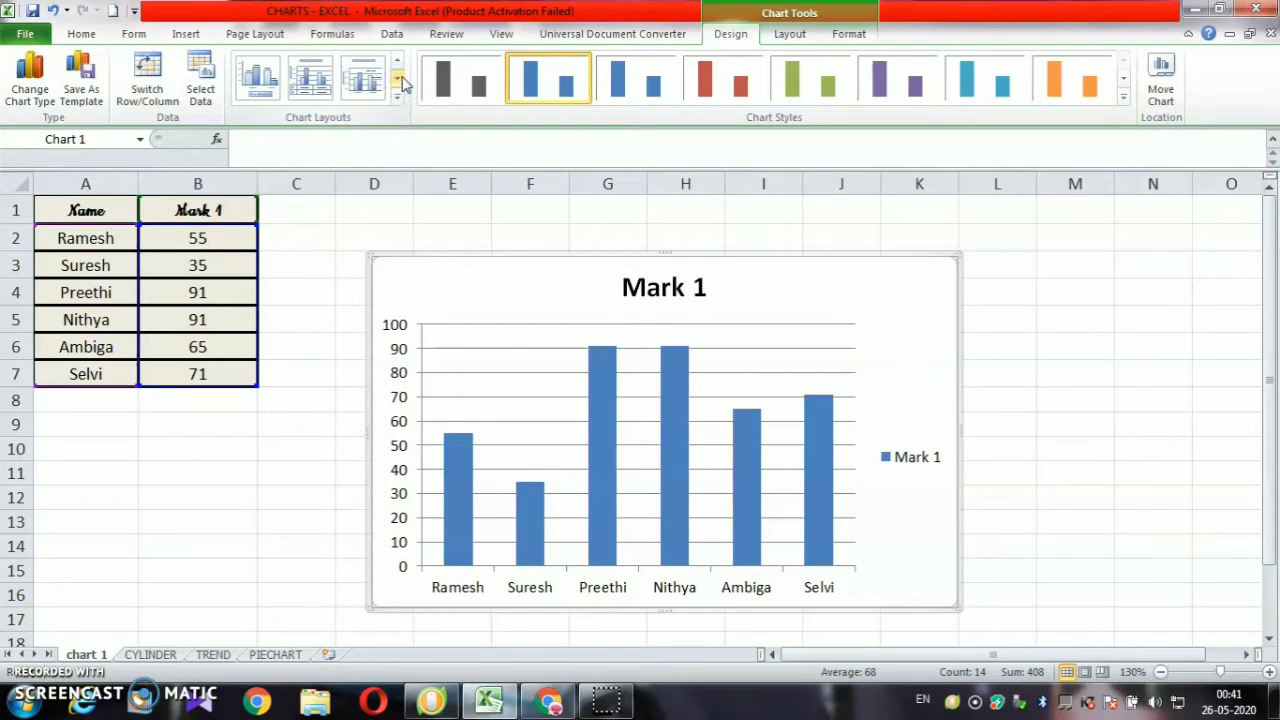
click(397, 65)
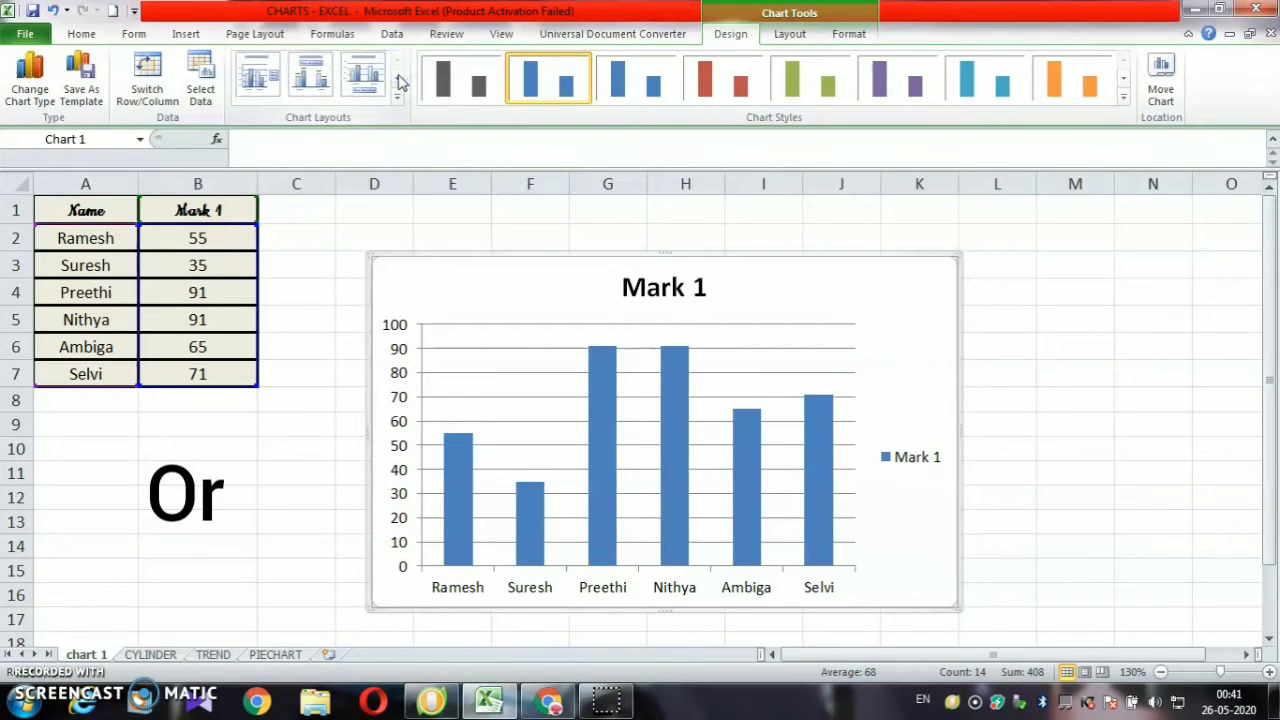
click(398, 80)
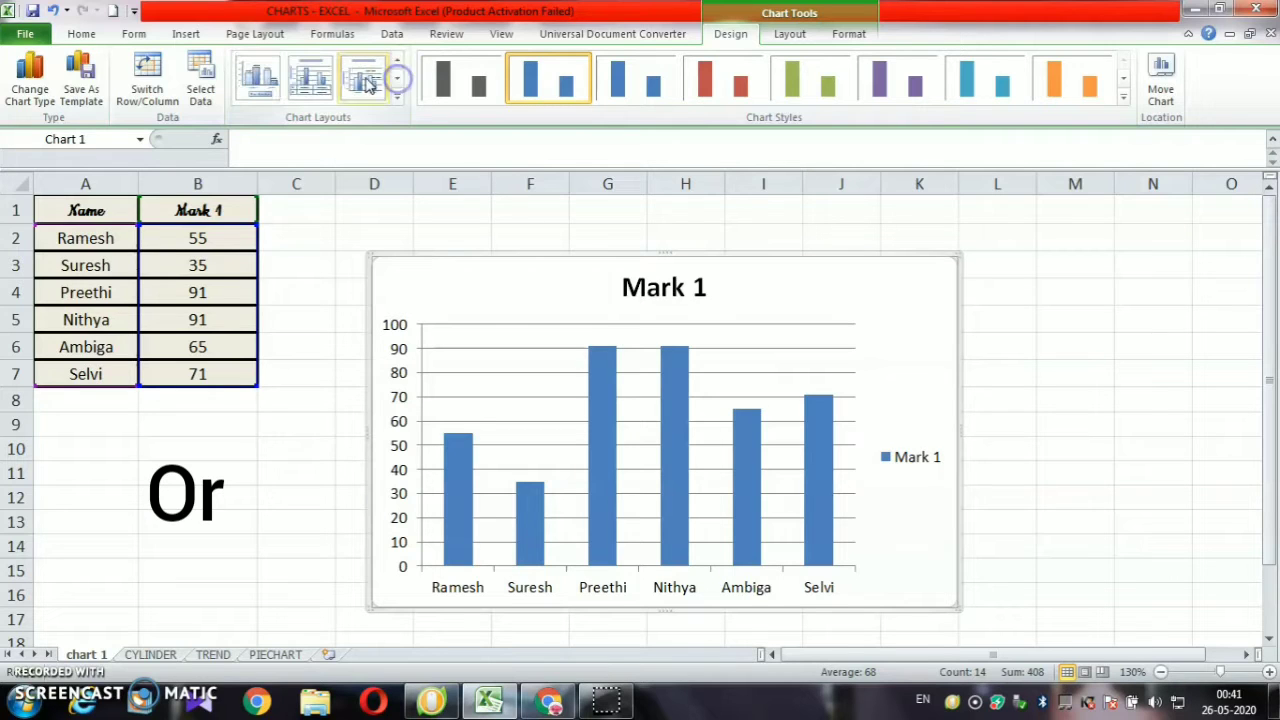
click(397, 65)
click(397, 65)
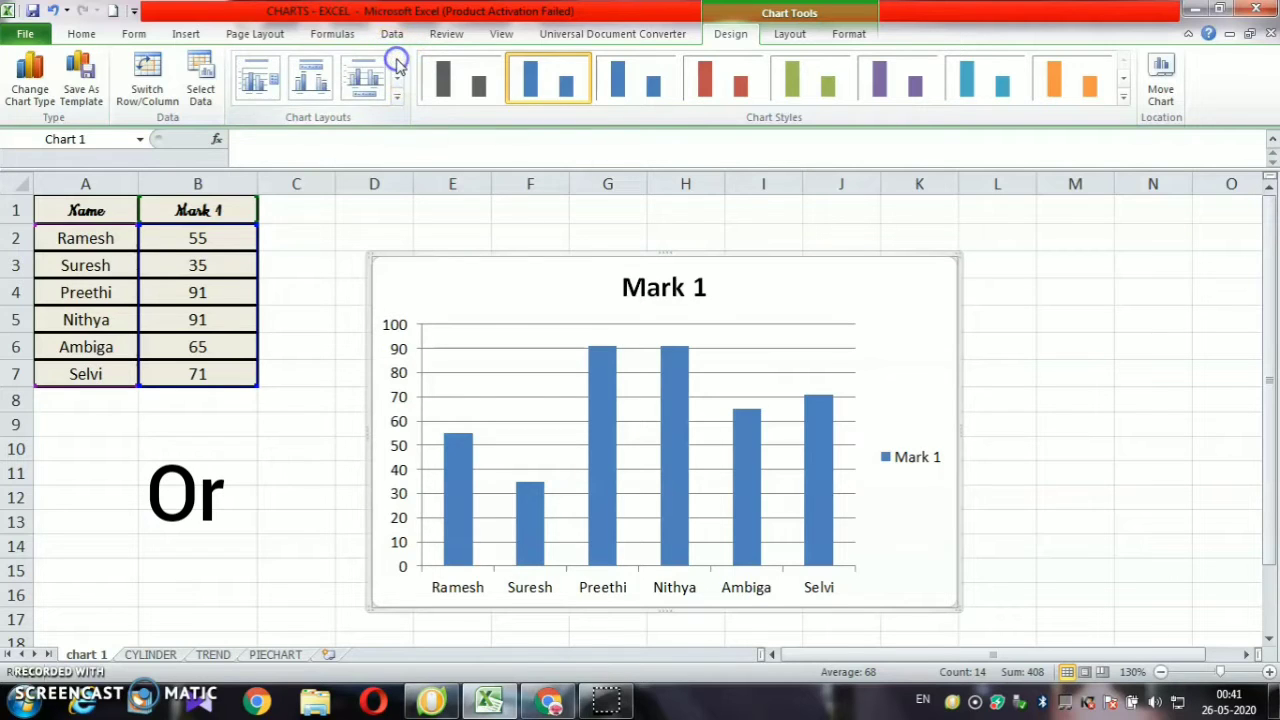
click(791, 34)
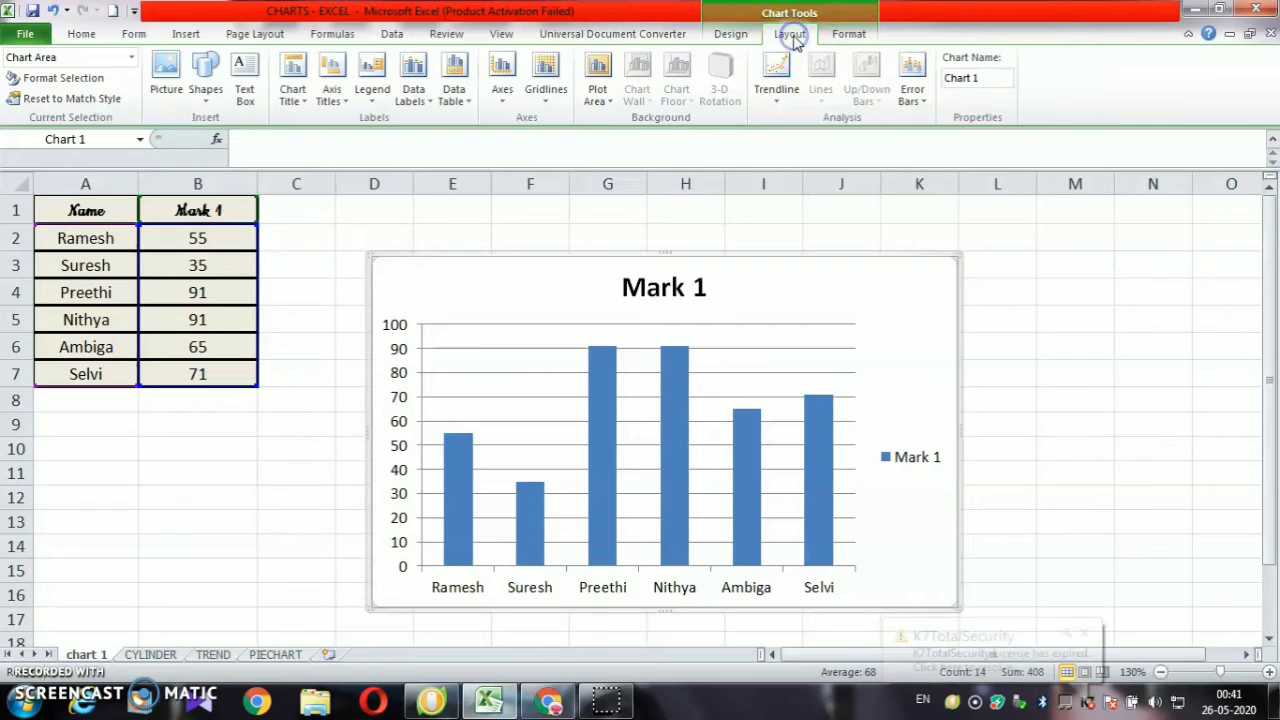
click(731, 34)
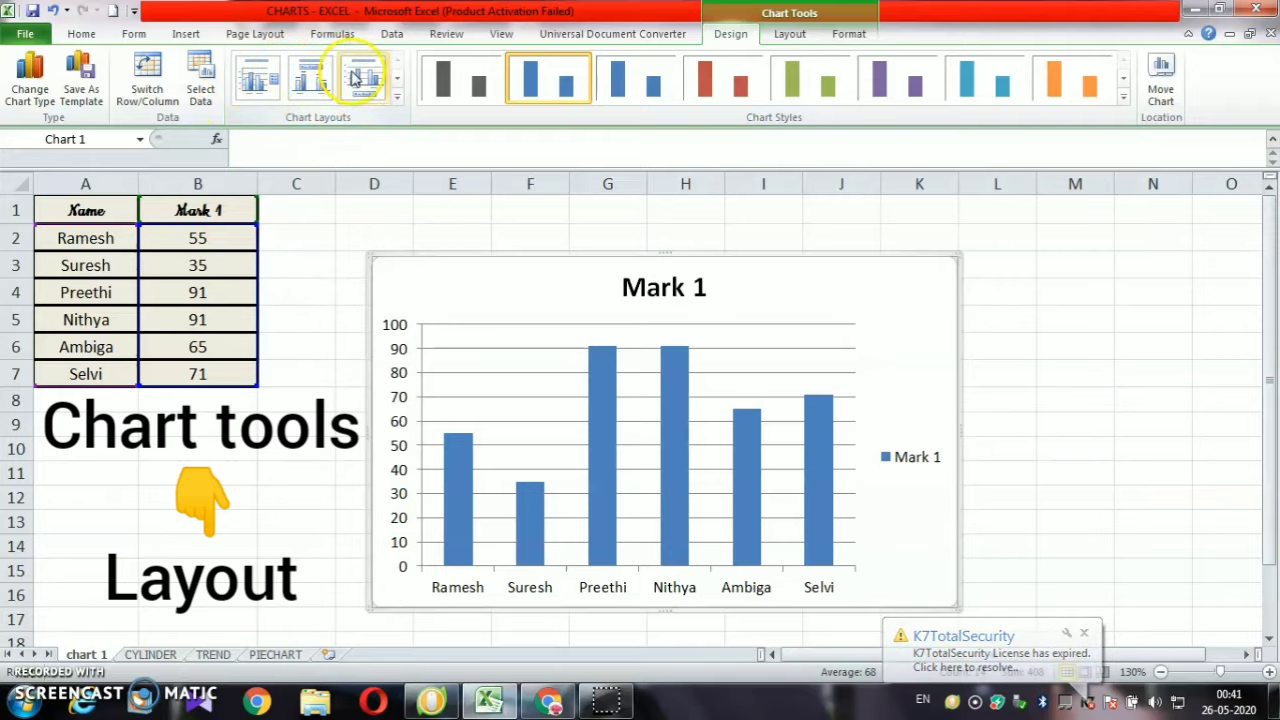
click(790, 34)
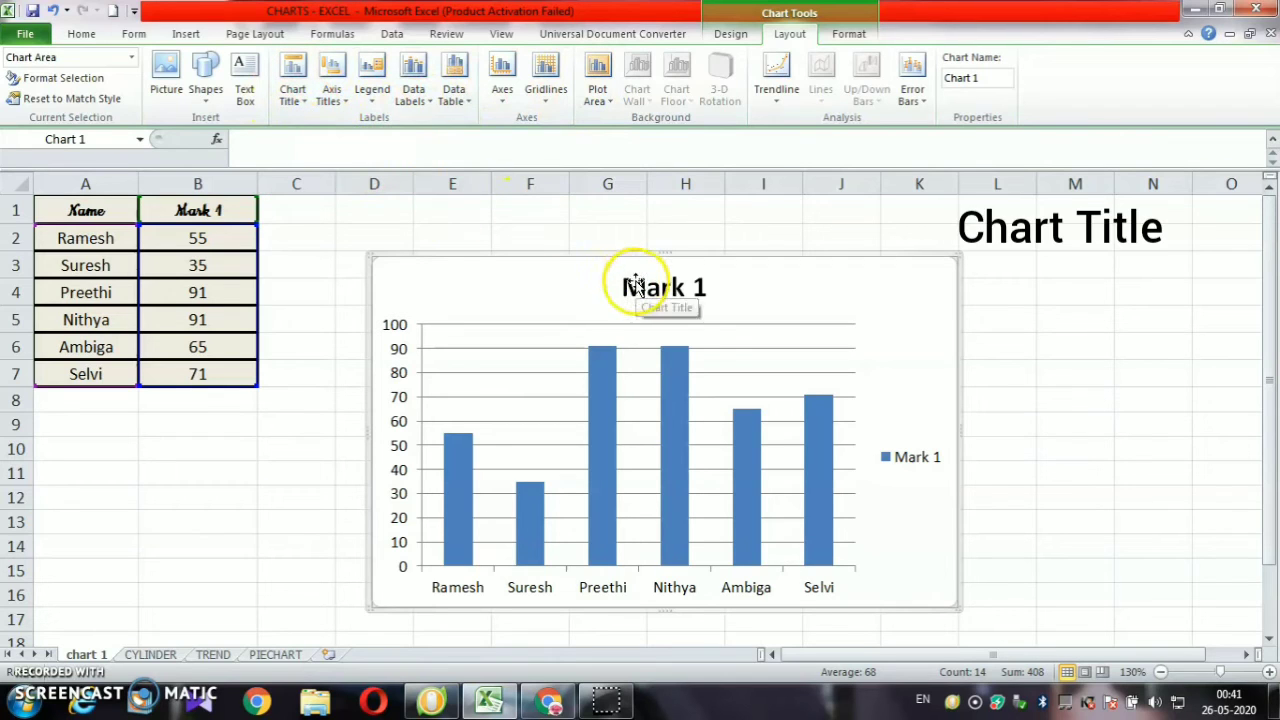
Place the chart title above the chart
click(290, 104)
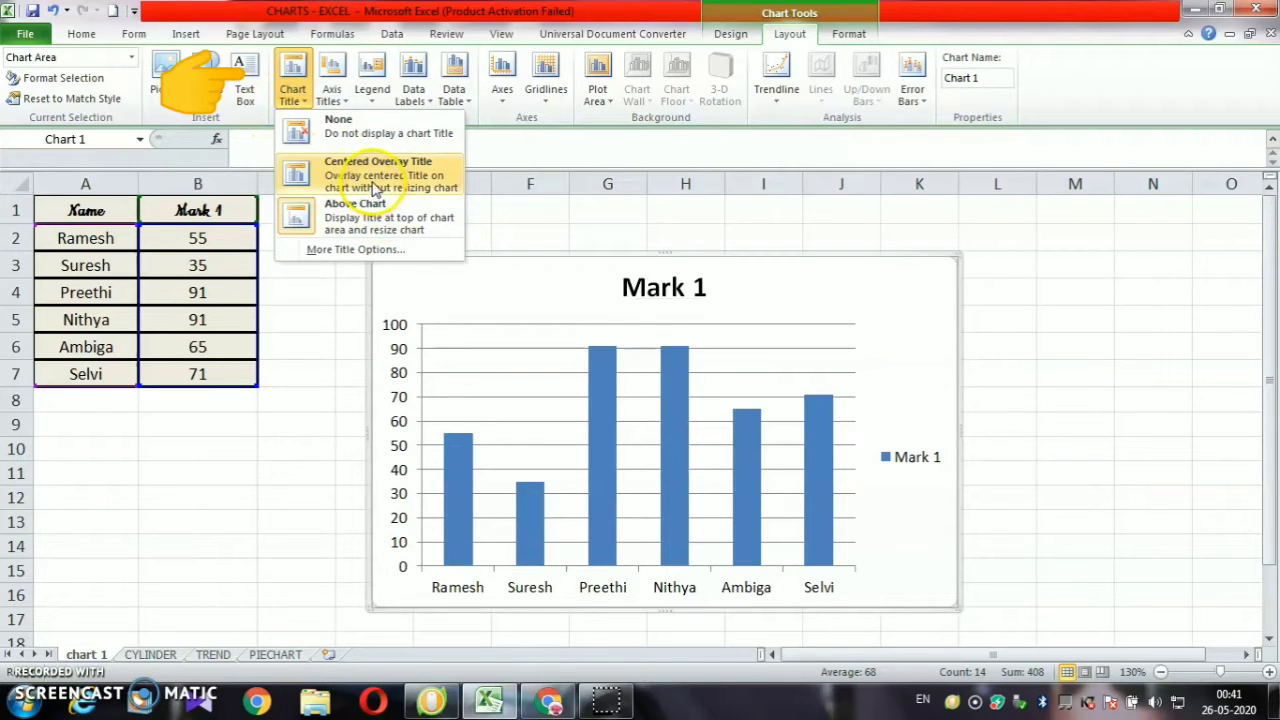
click(383, 221)
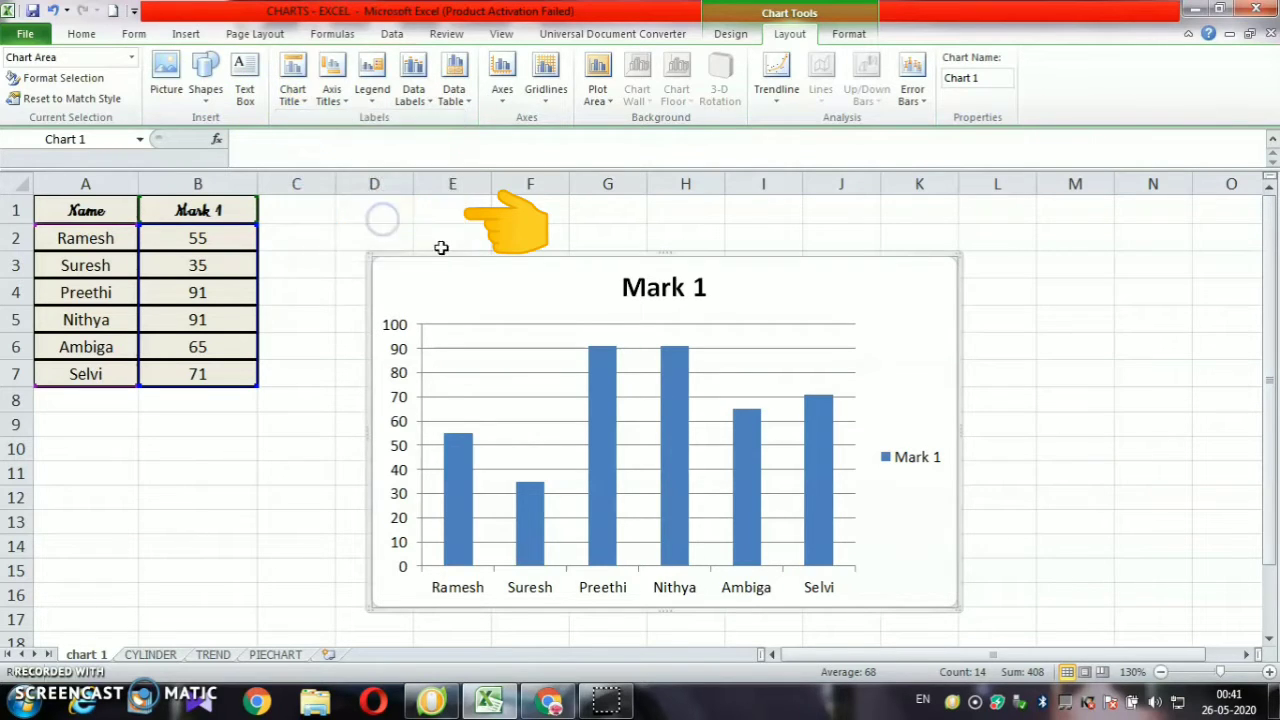
click(623, 287)
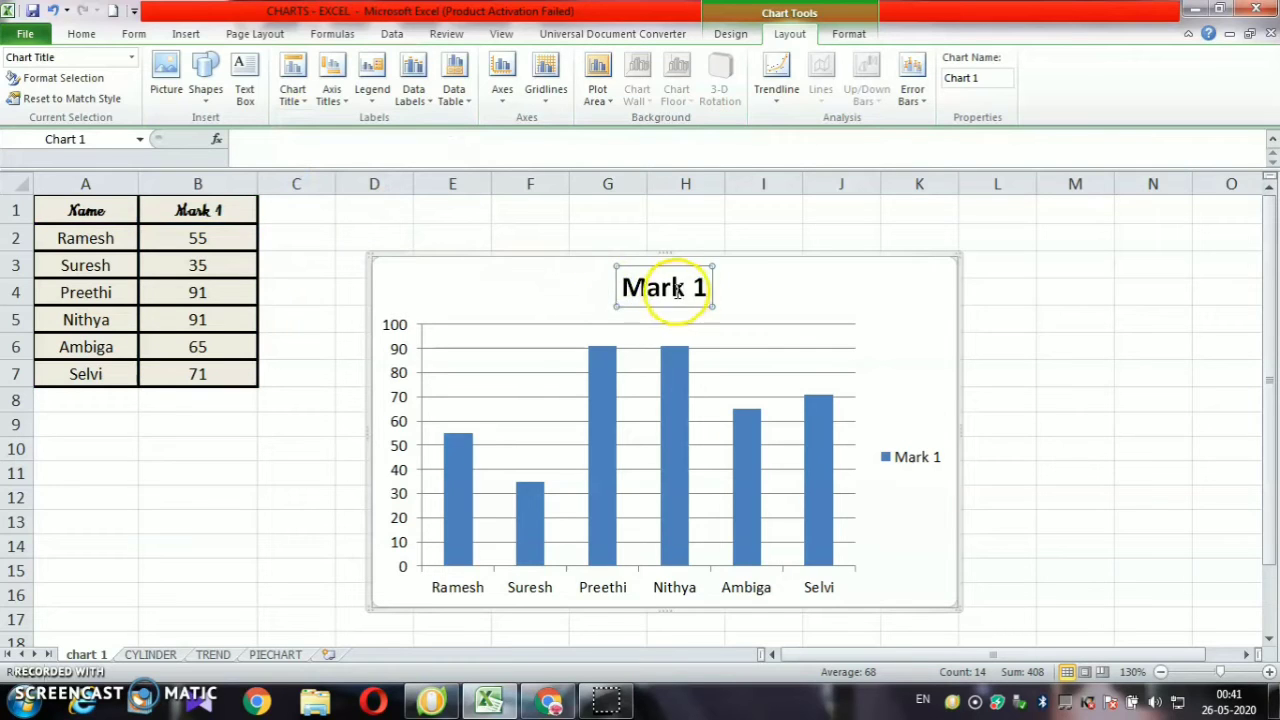
click(592, 296)
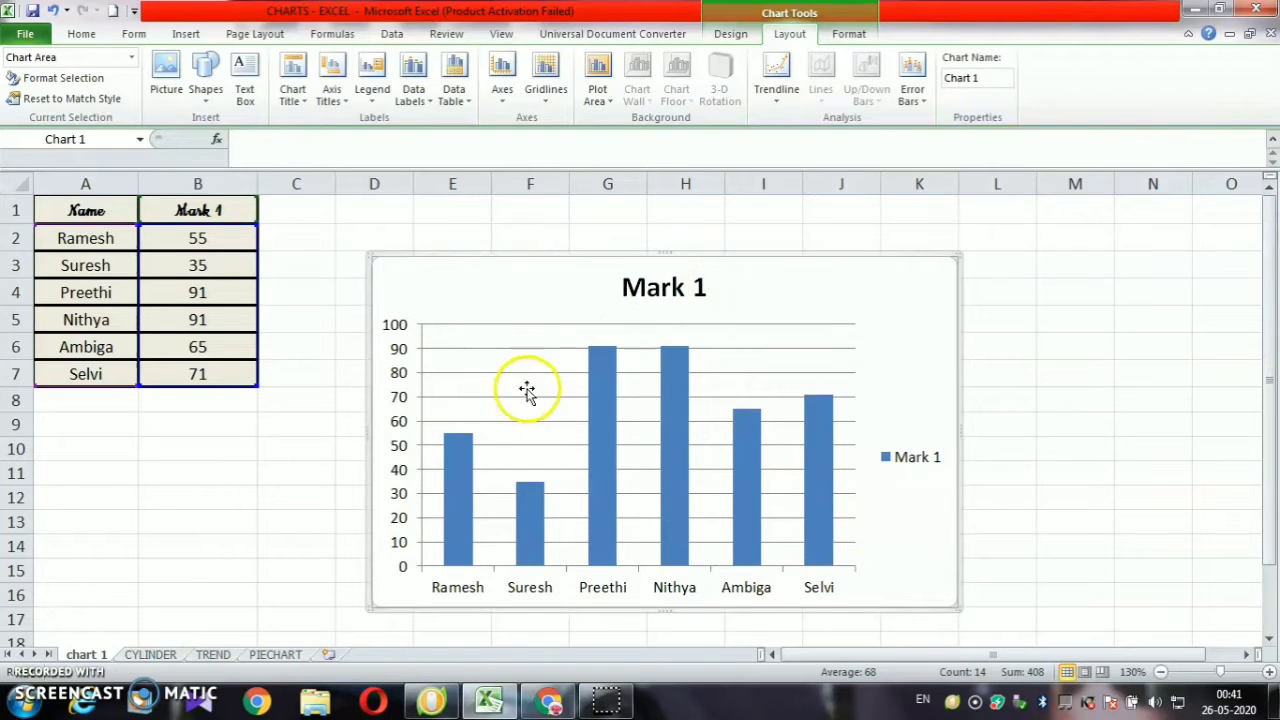
Replace the Mark 1 title text with MARKS in capitals
click(666, 291)
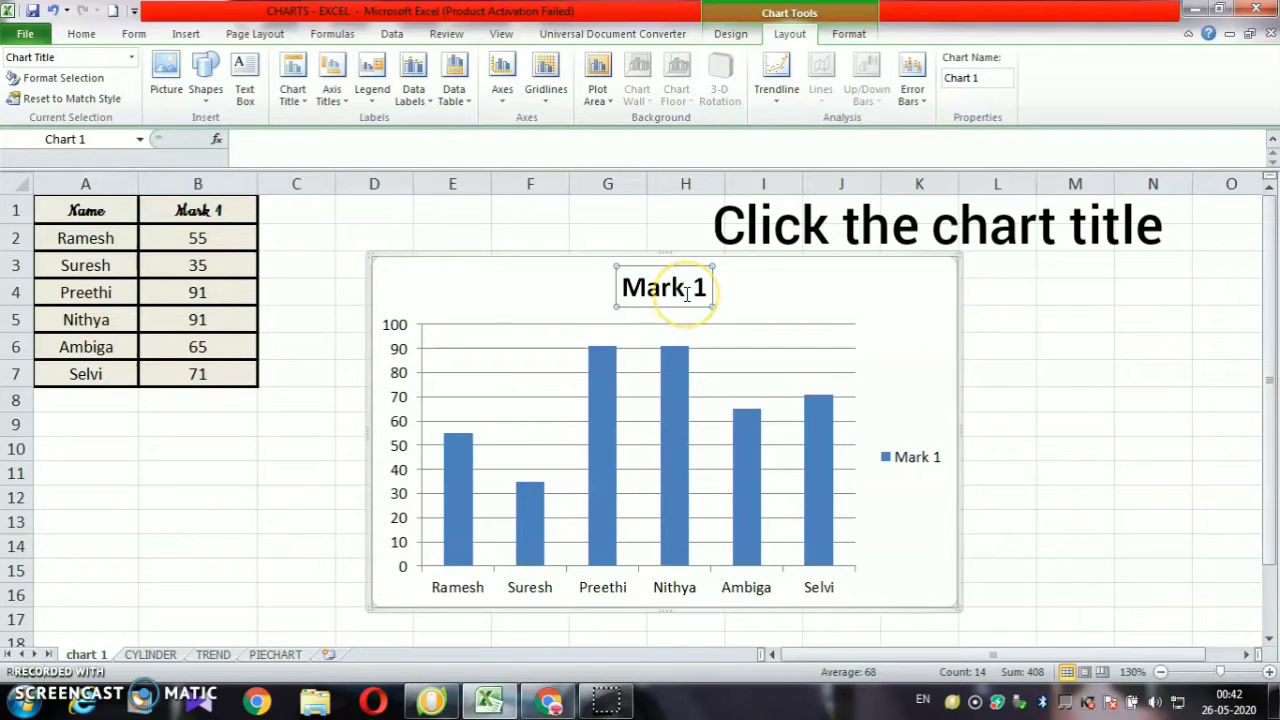
click(686, 292)
key(BackSpace)
key(BackSpace)
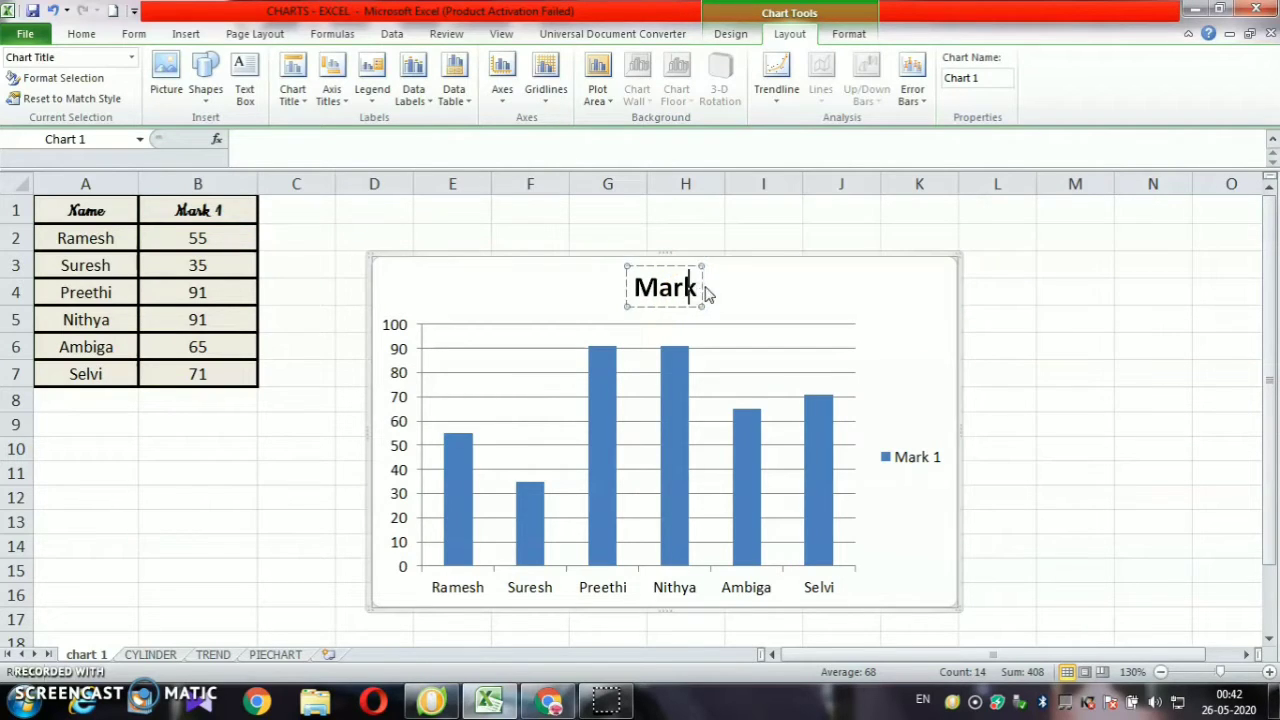
key(BackSpace)
key(BackSpace)
key(BackSpace)
text(m)
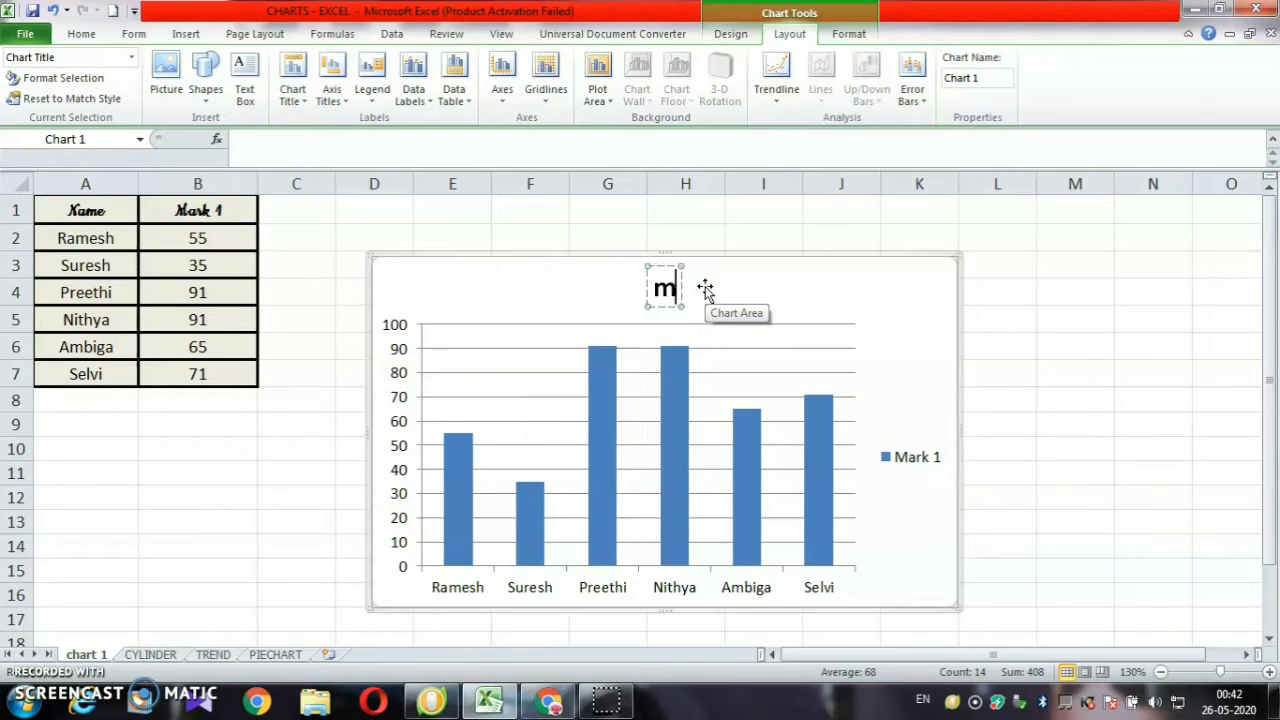
text(ARKS)
key(BackSpace)
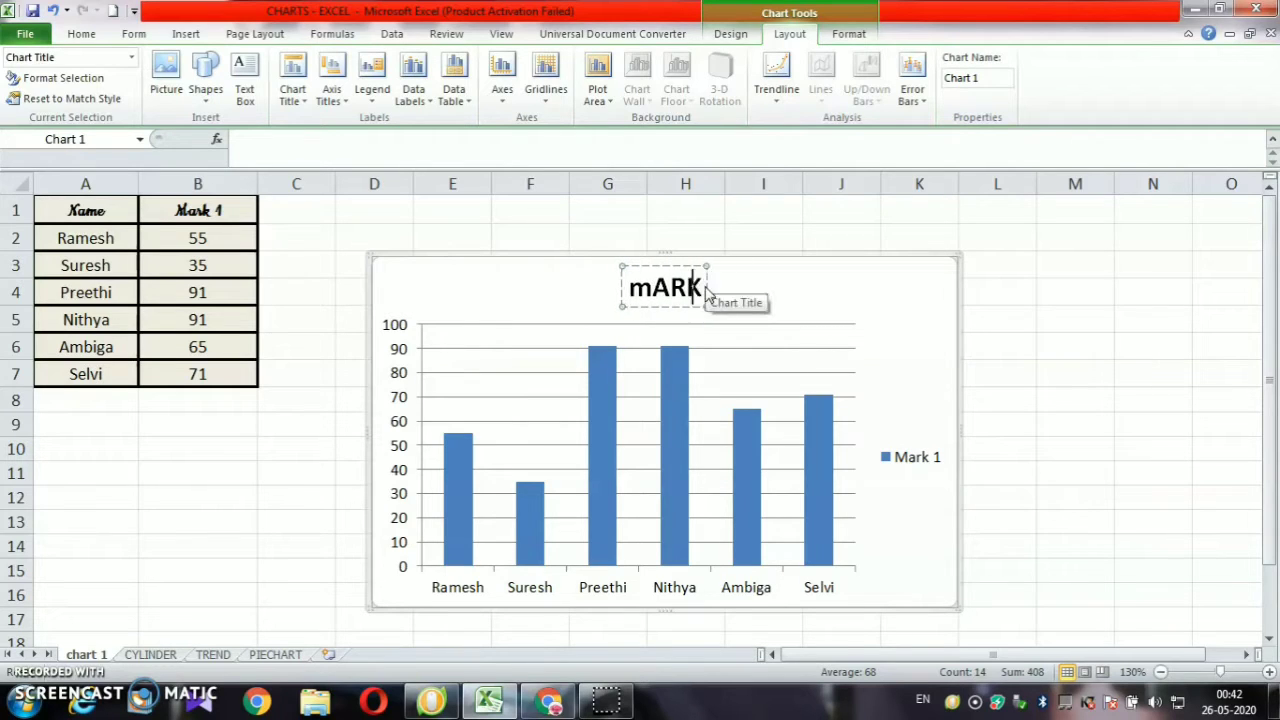
key(BackSpace)
key(BackSpace)
key(BackSpace)
key(BackSpace)
text(MARK)
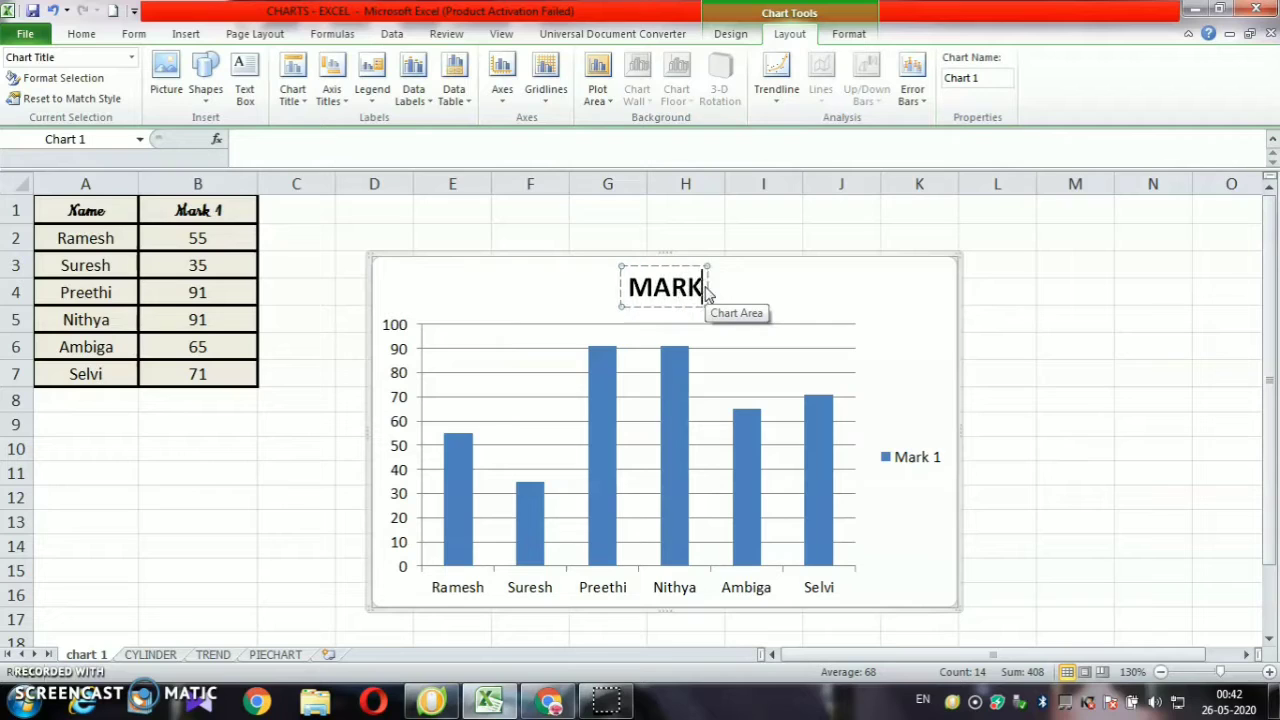
text(S)
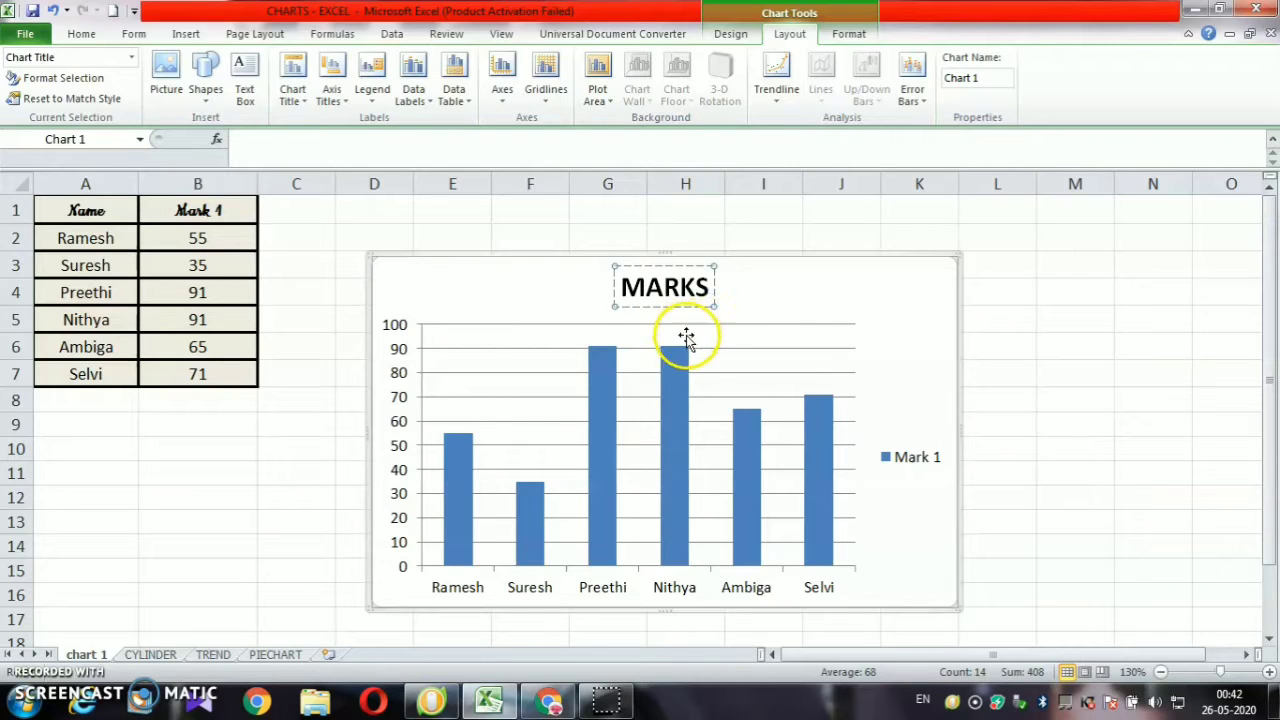
Add a horizontal axis title below the axis reading NAME OF THE STUDENT
click(747, 293)
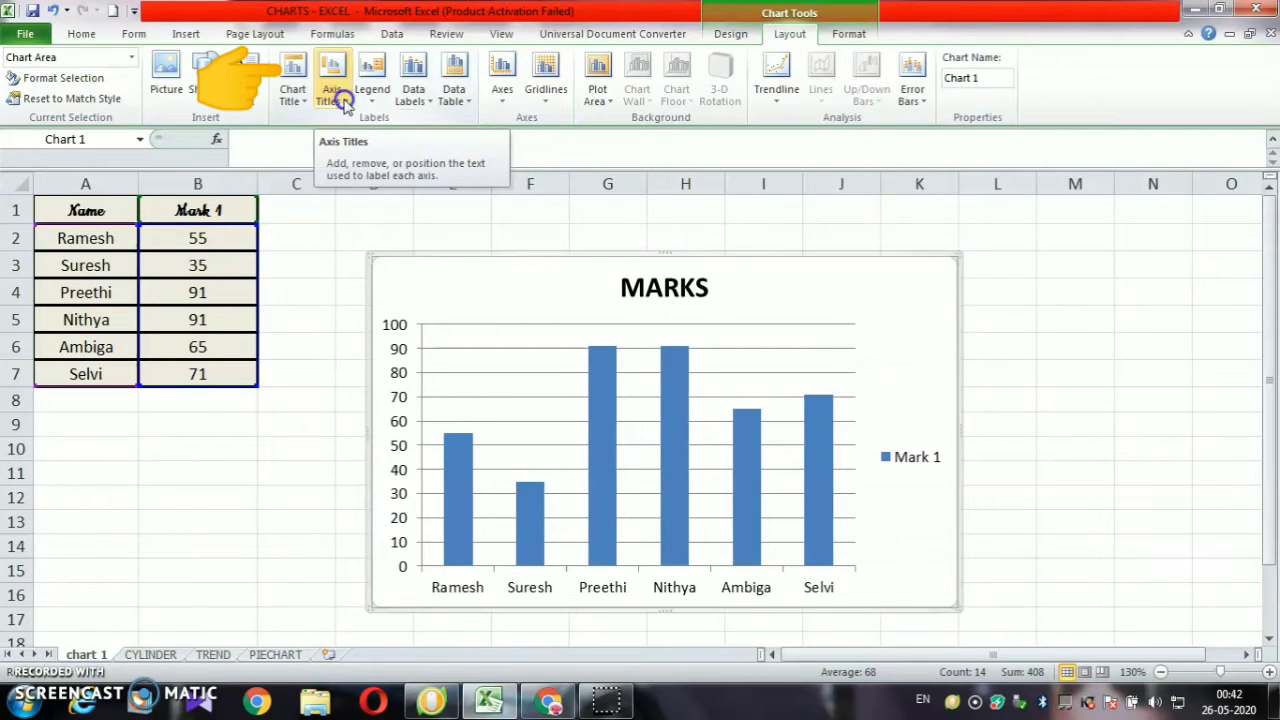
click(343, 103)
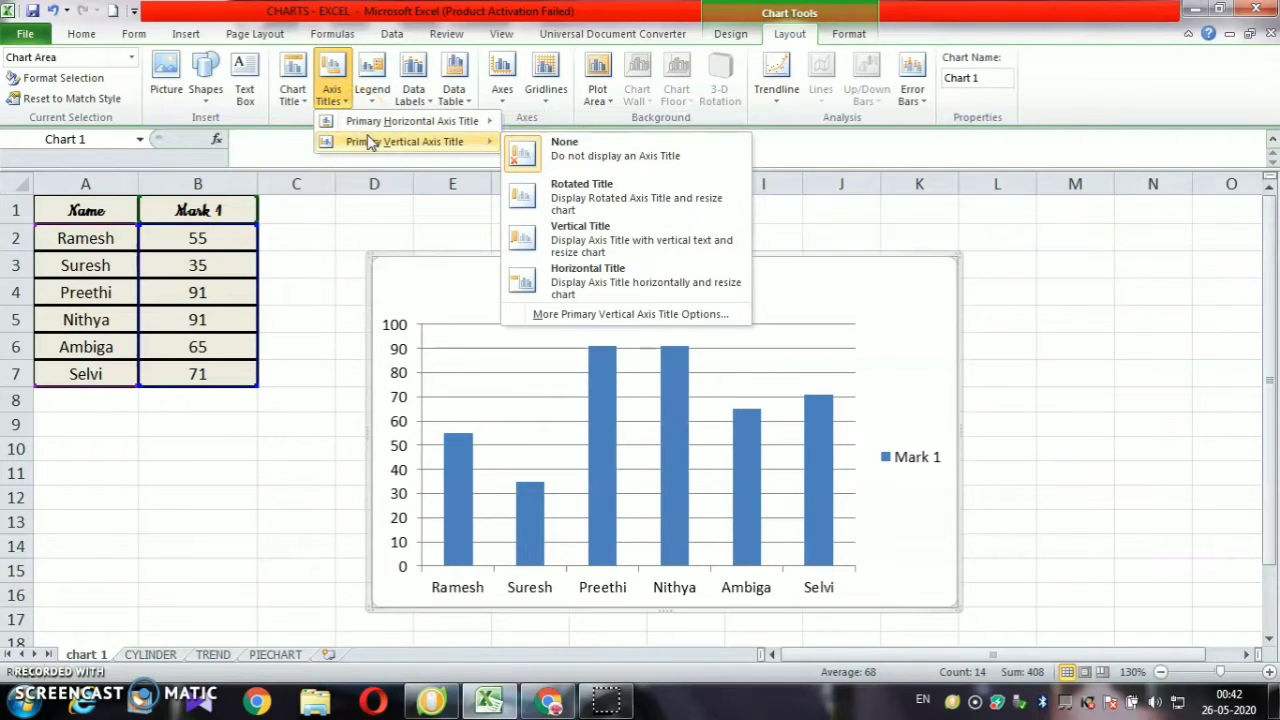
mouse_move(411, 121)
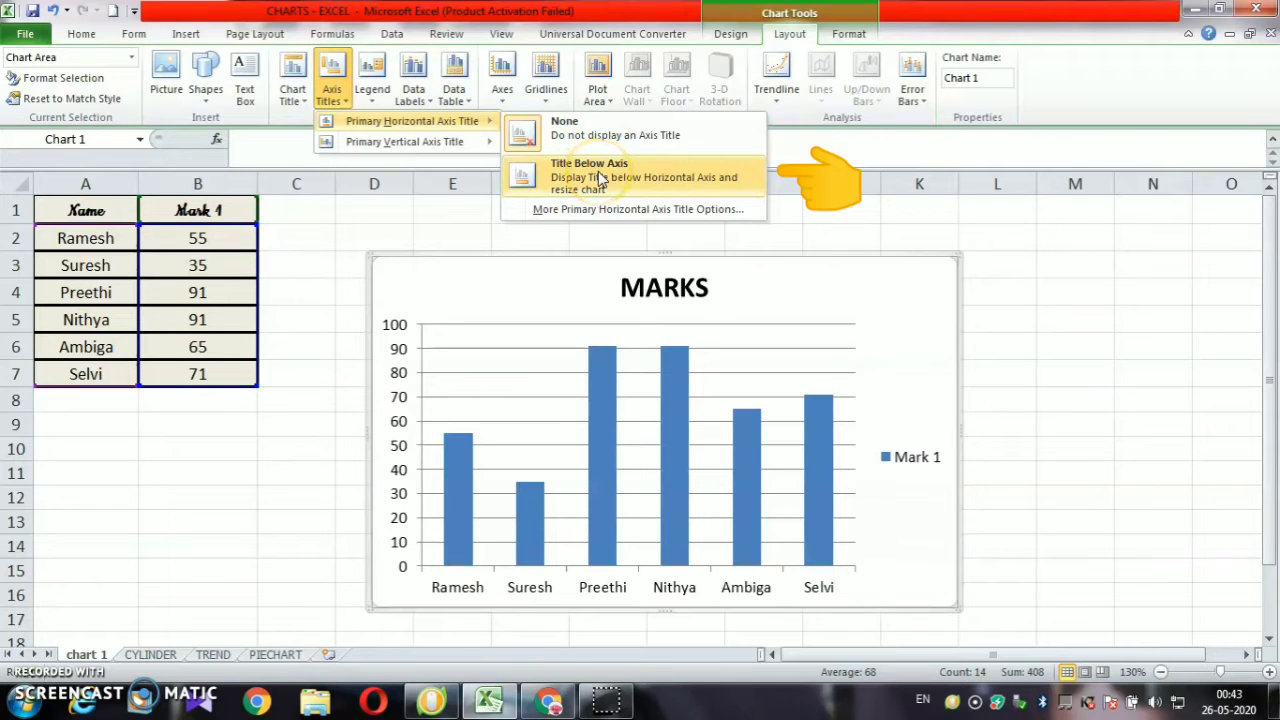
click(598, 171)
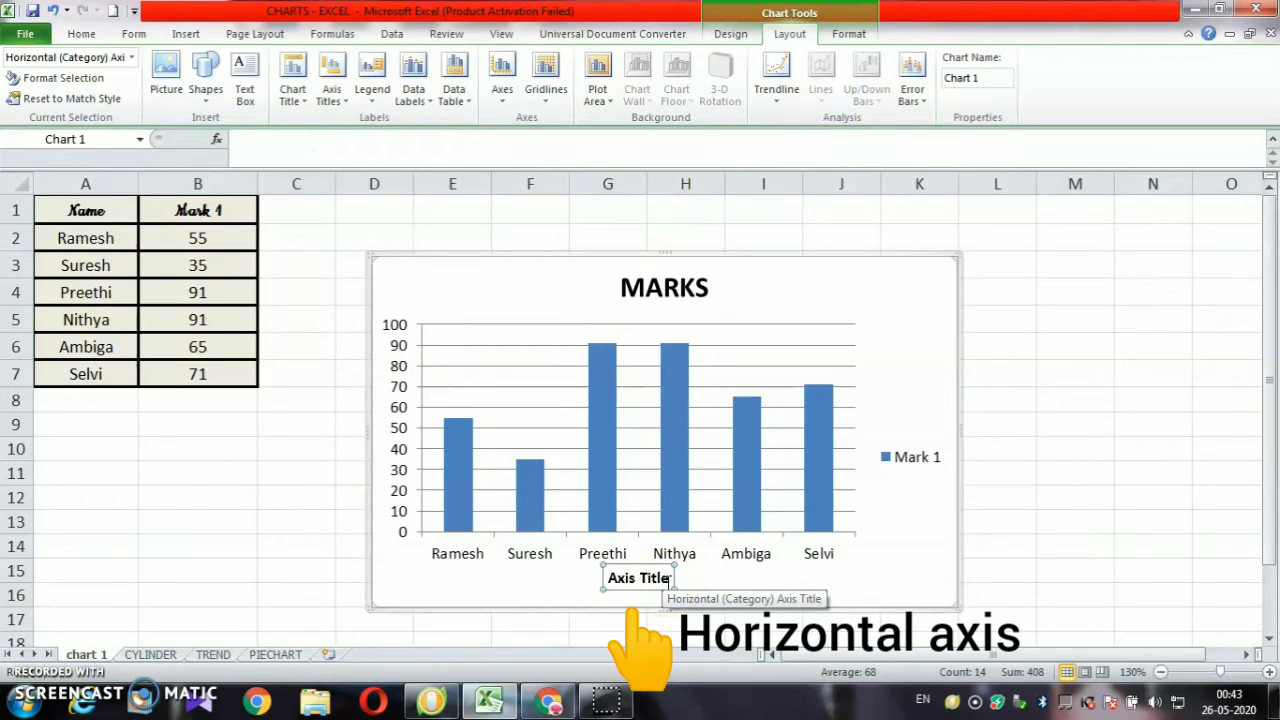
click(669, 580)
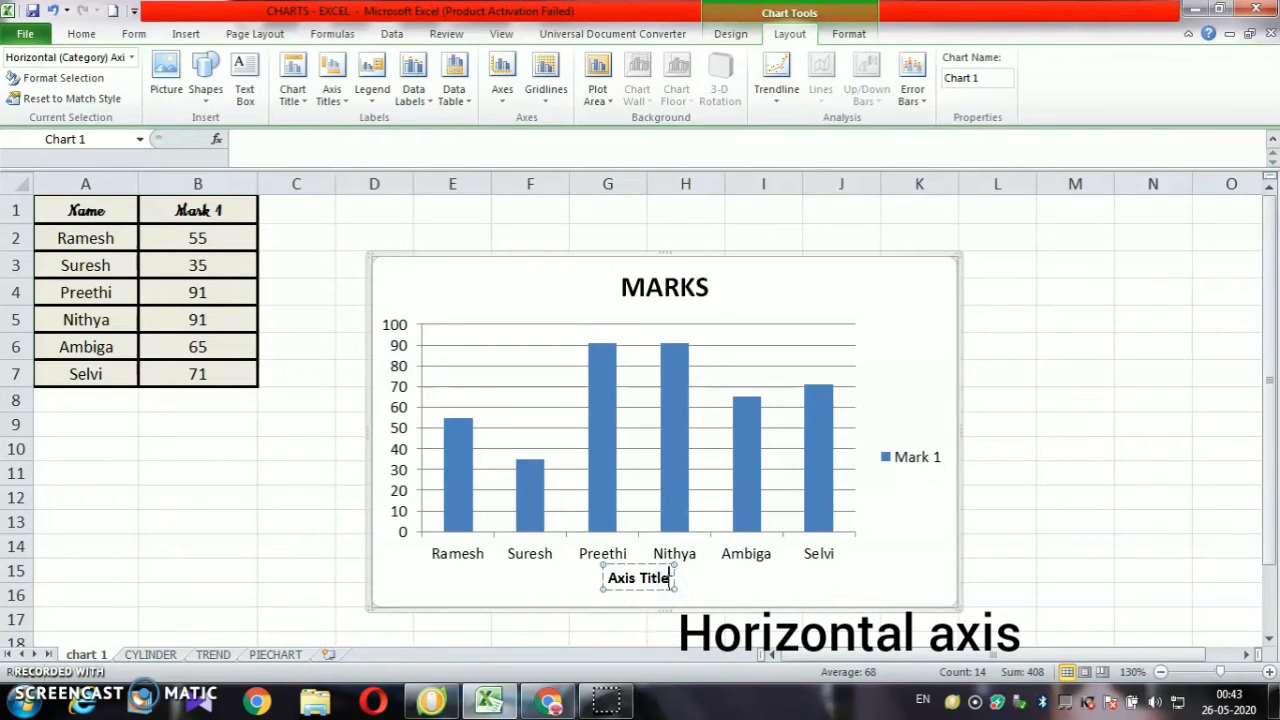
key(BackSpace)
key(BackSpace)
key(BackSpace)
key(BackSpace)
text(NAME)
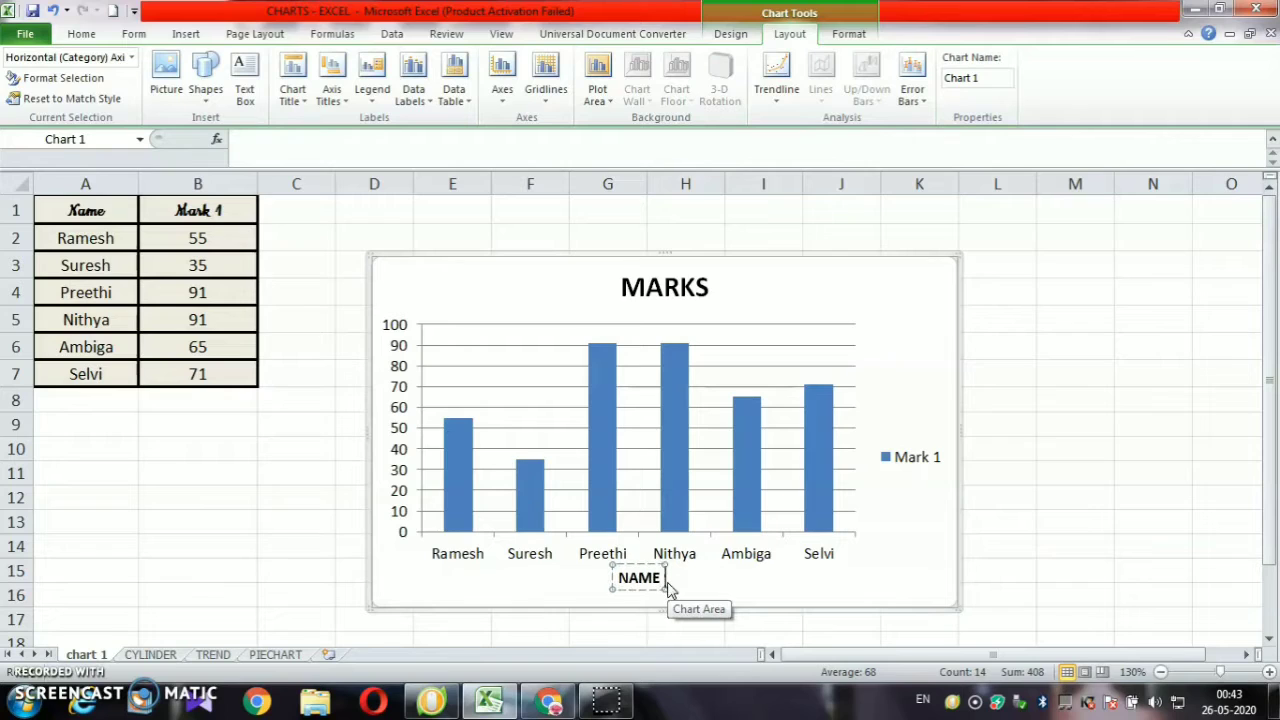
text( OF THE)
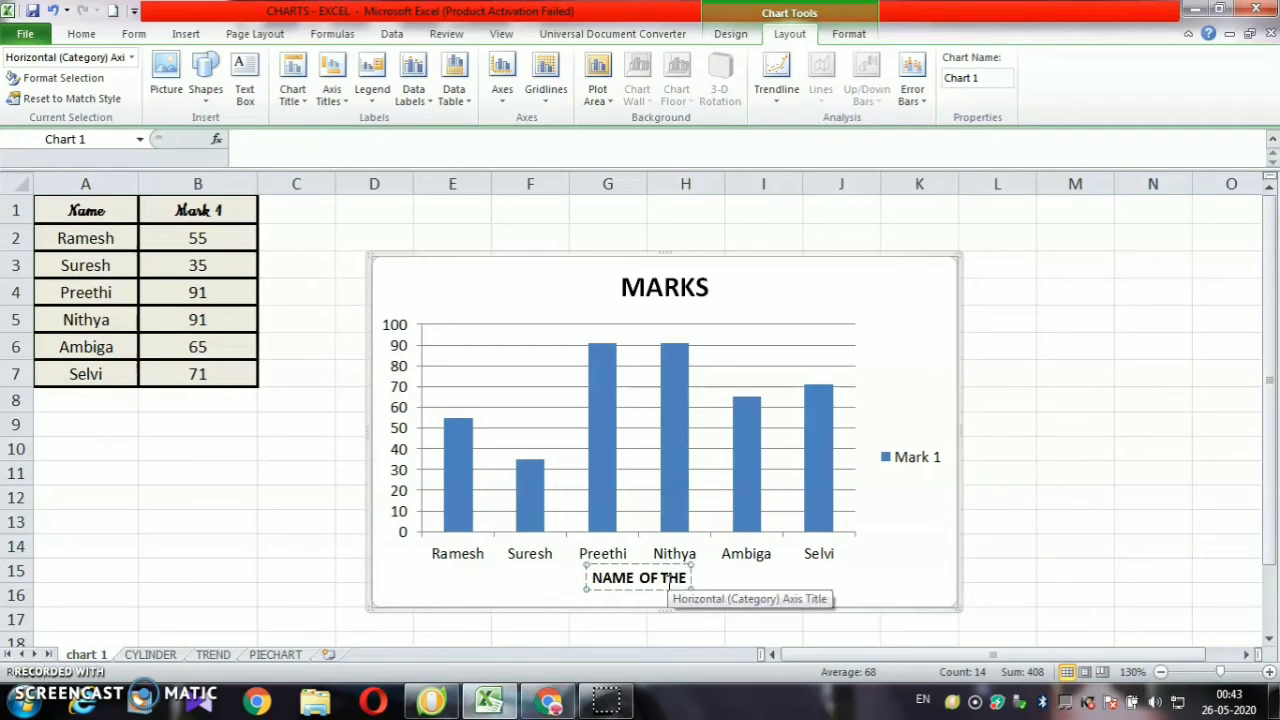
text( STUDENTS)
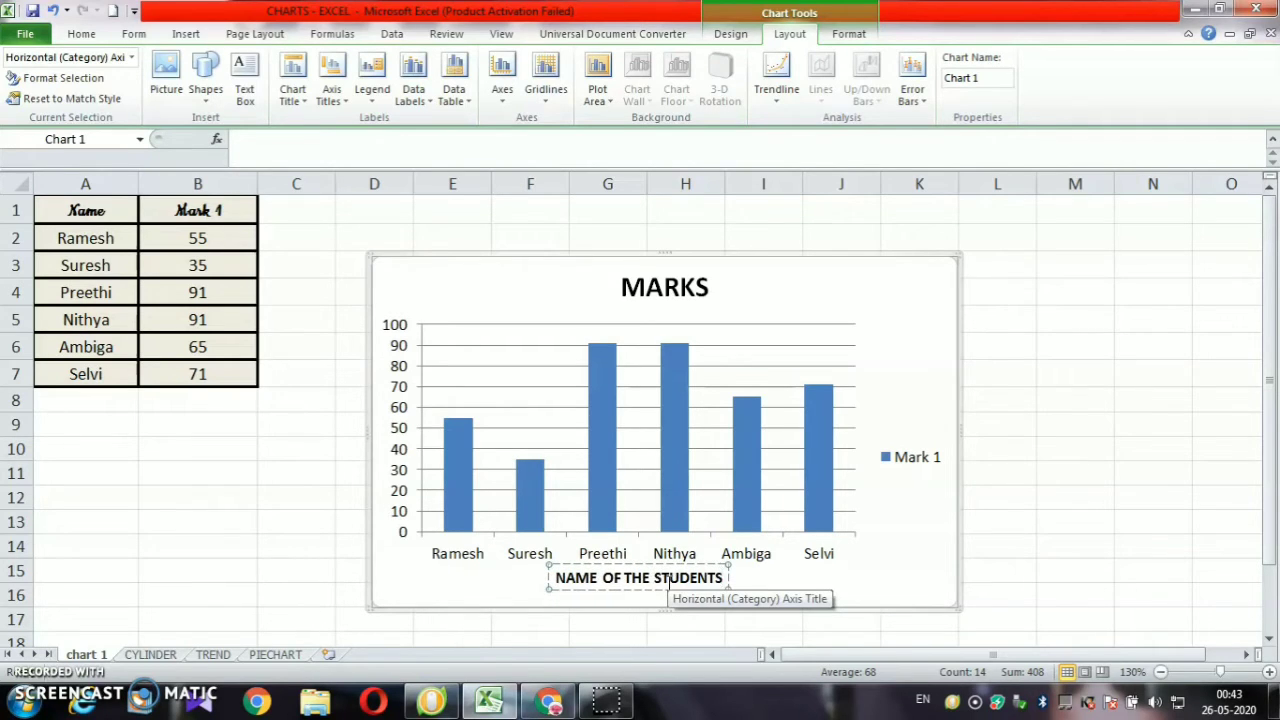
key(BackSpace)
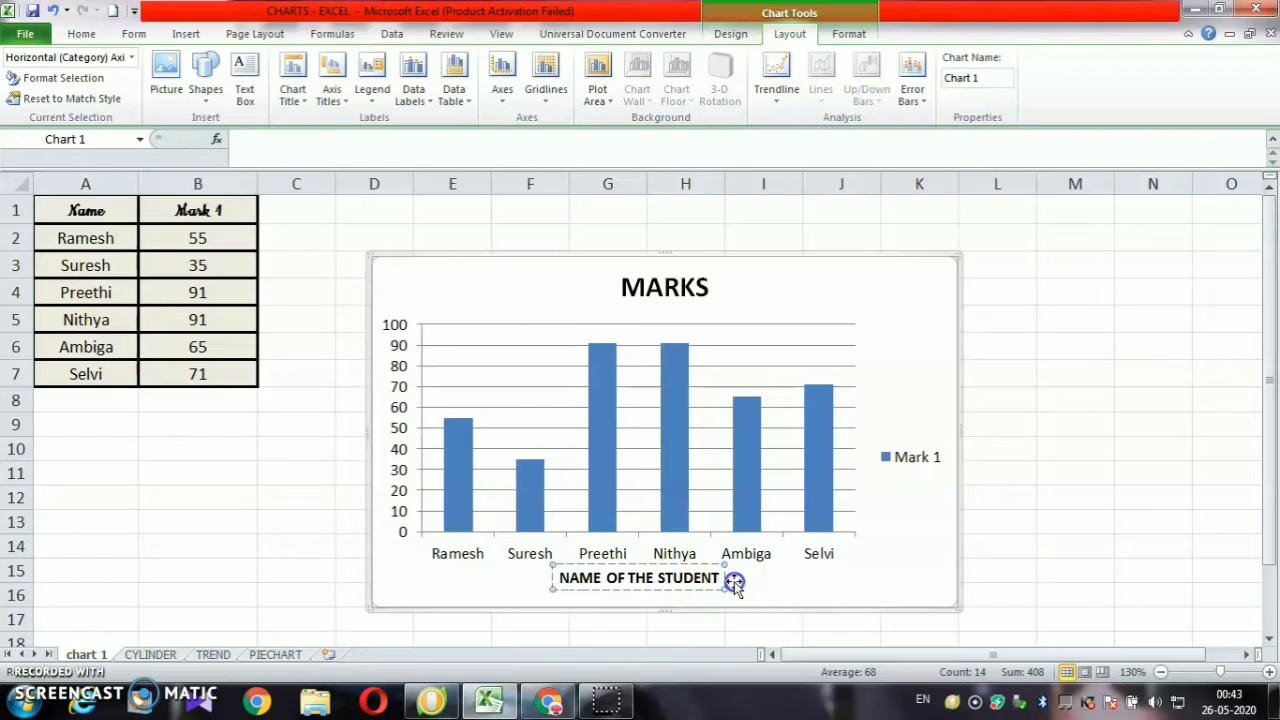
click(735, 585)
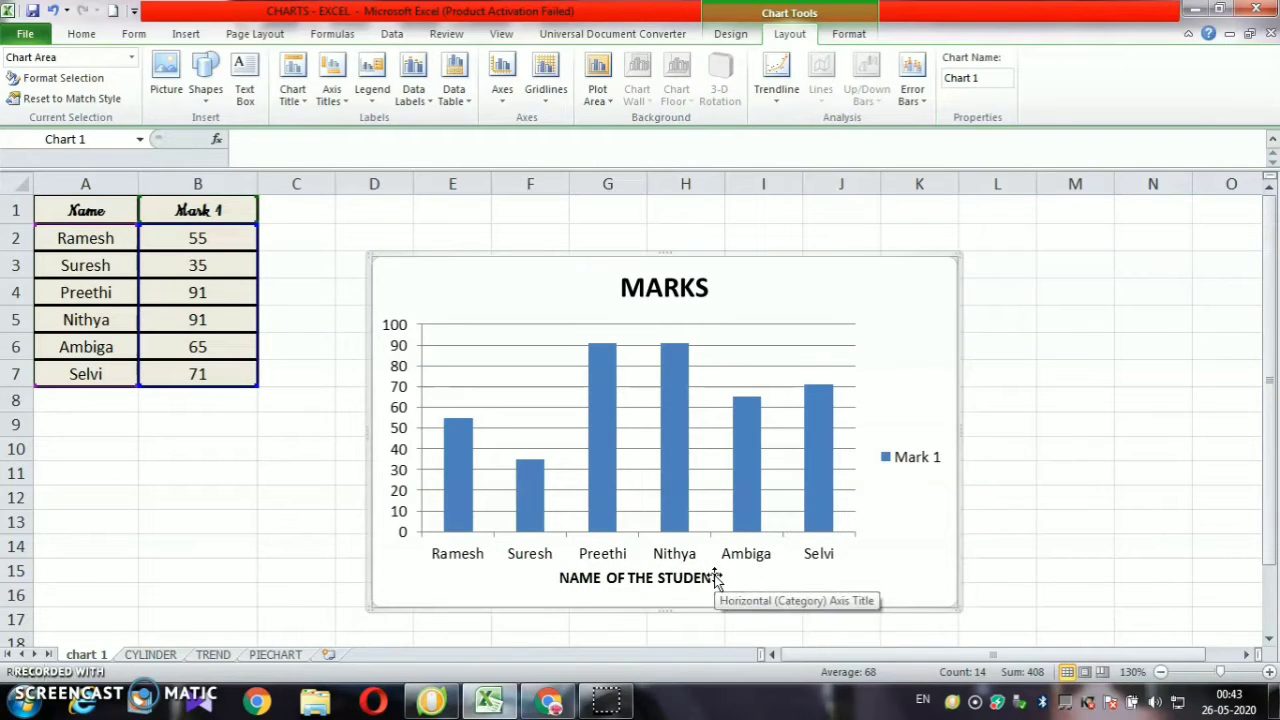
click(740, 582)
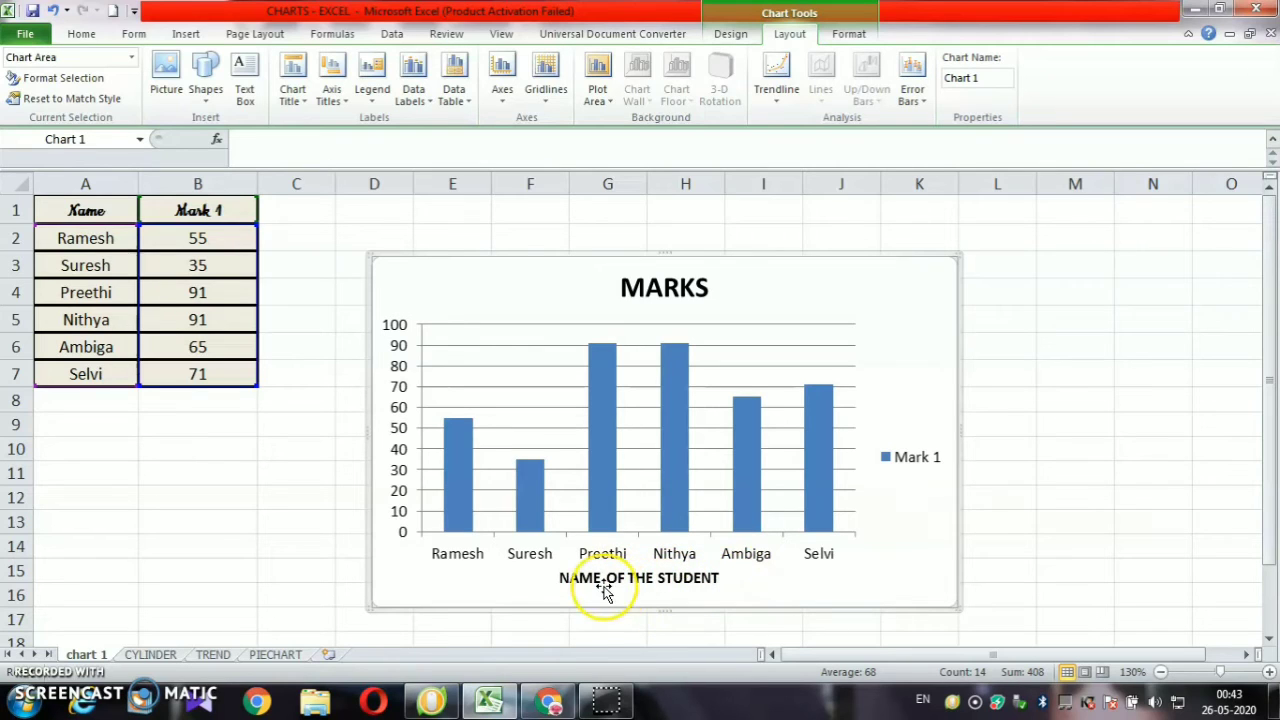
Add a rotated vertical axis title reading MARKS beside the 0–100 scale
click(667, 587)
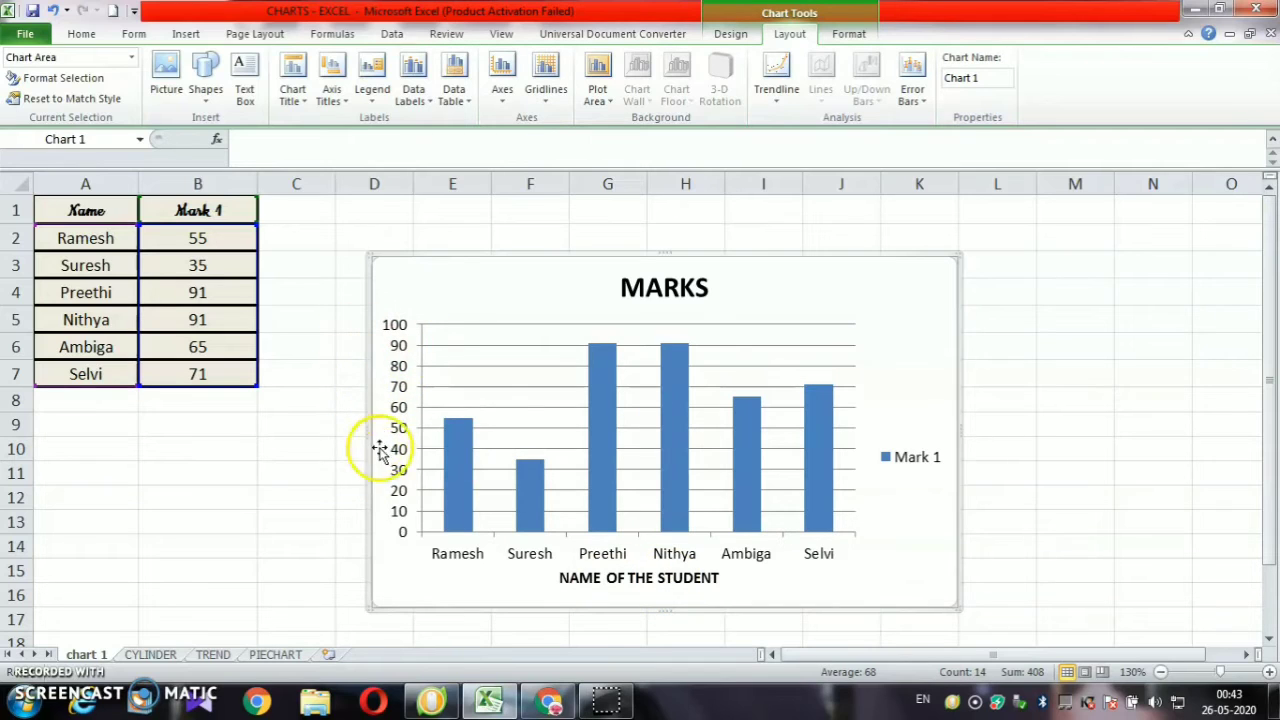
click(344, 105)
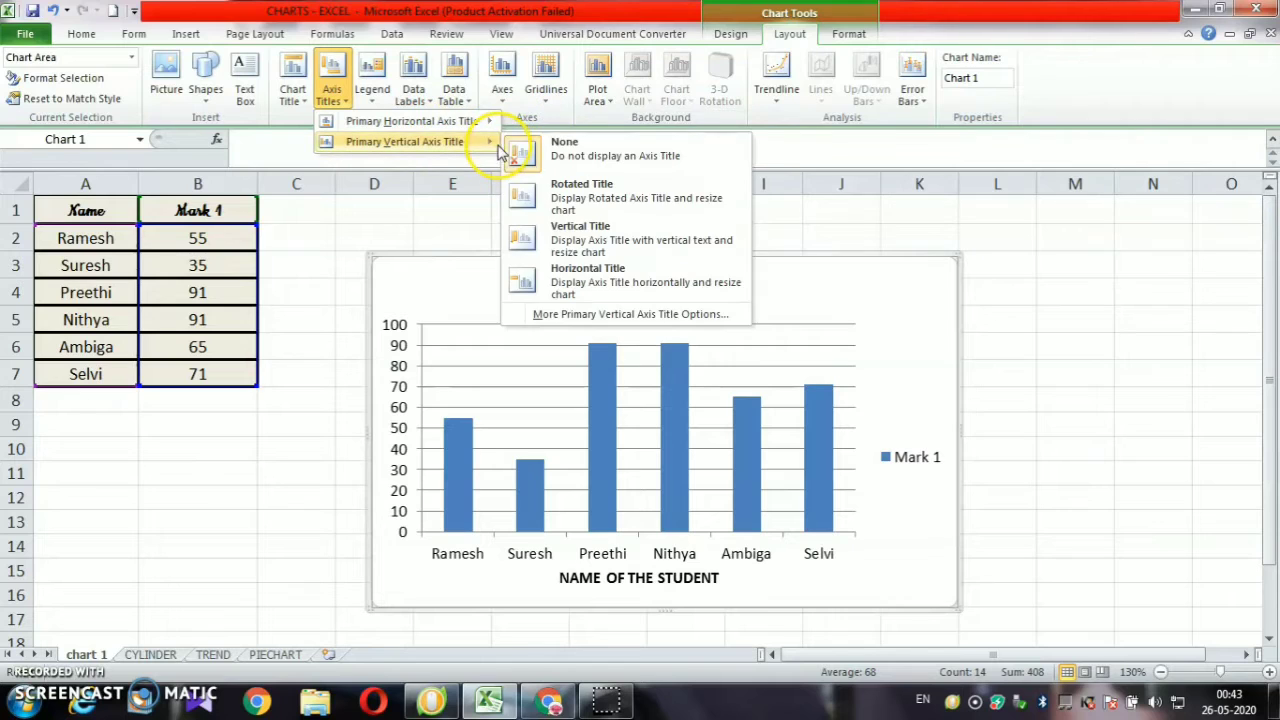
click(597, 236)
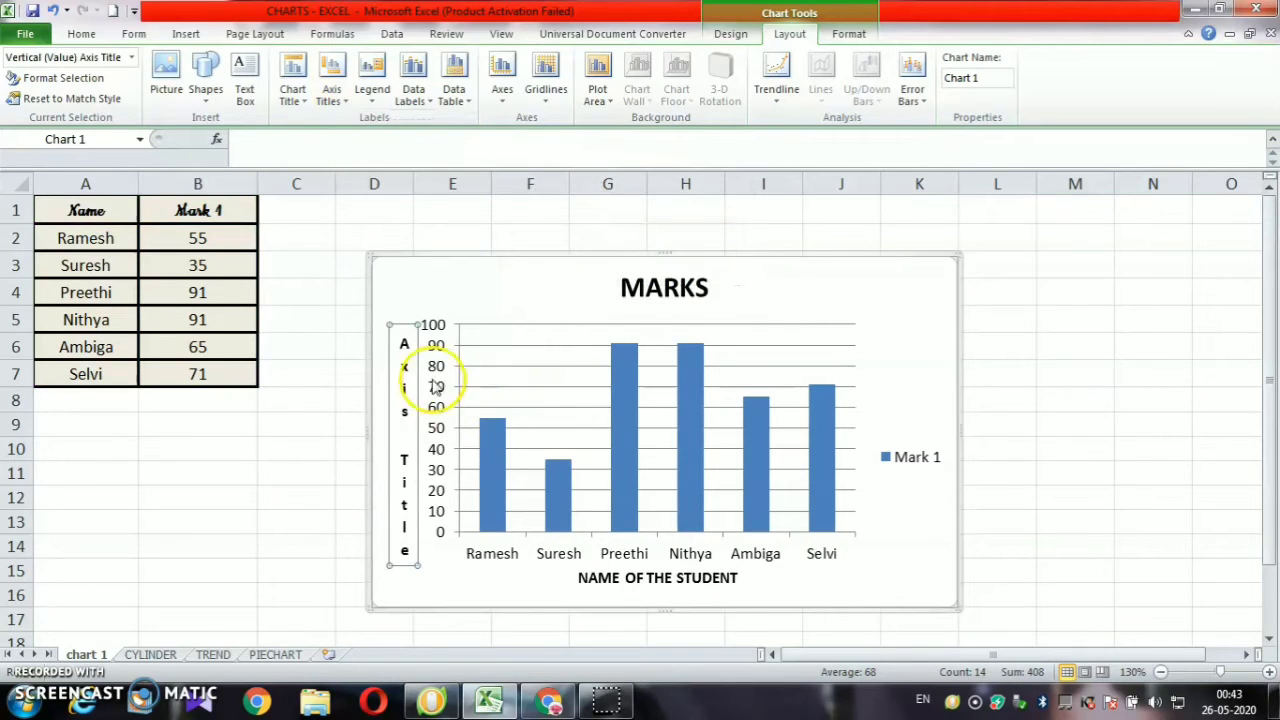
click(340, 100)
mouse_move(405, 141)
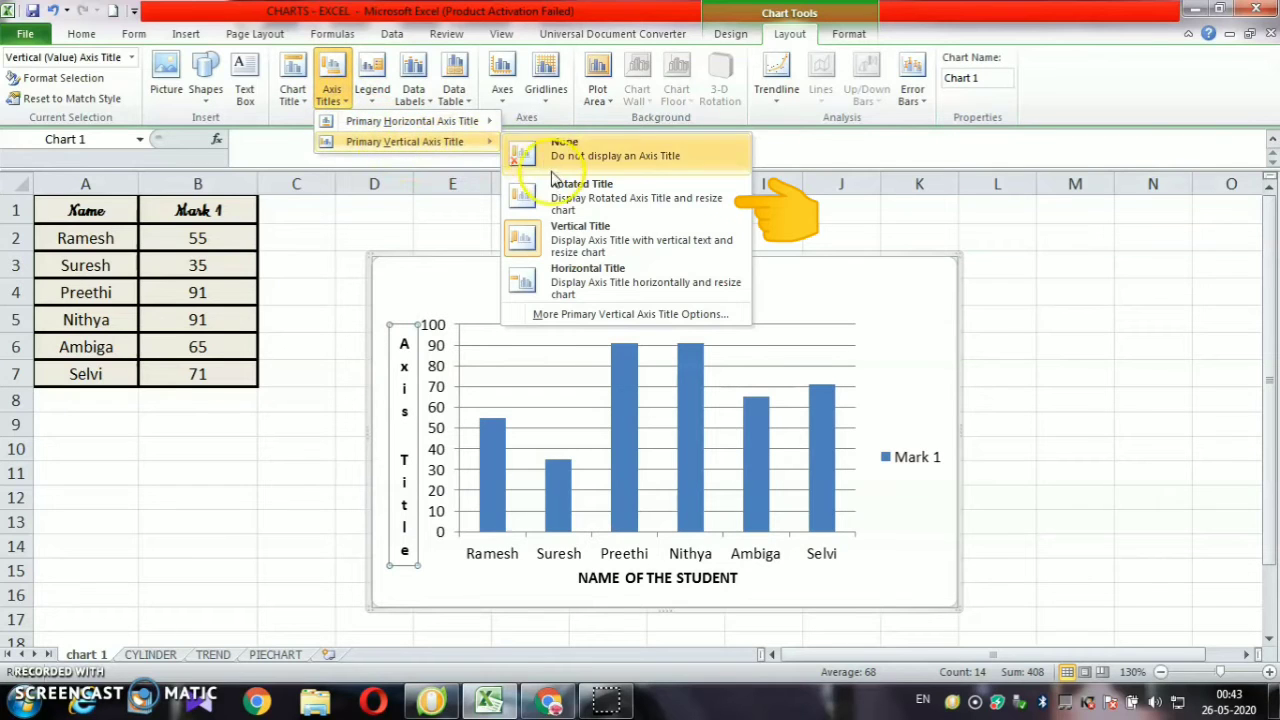
click(562, 193)
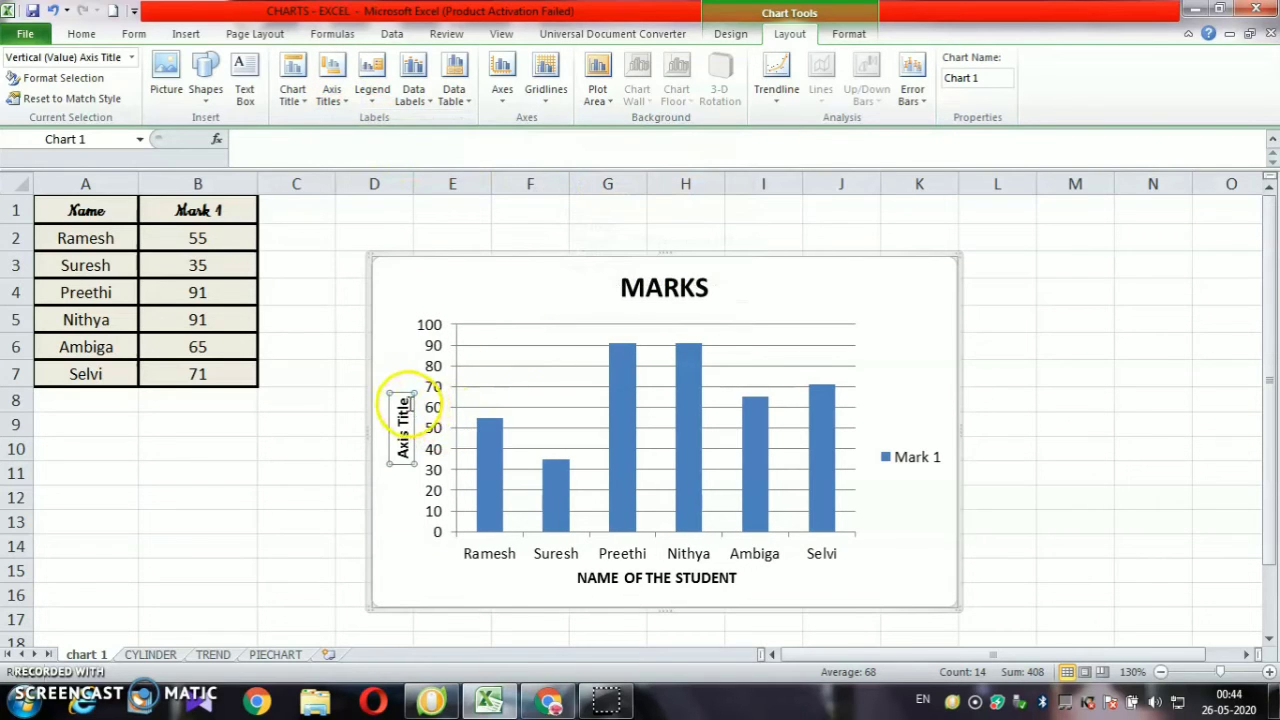
click(402, 401)
drag(405, 395, 414, 390)
text(mARK)
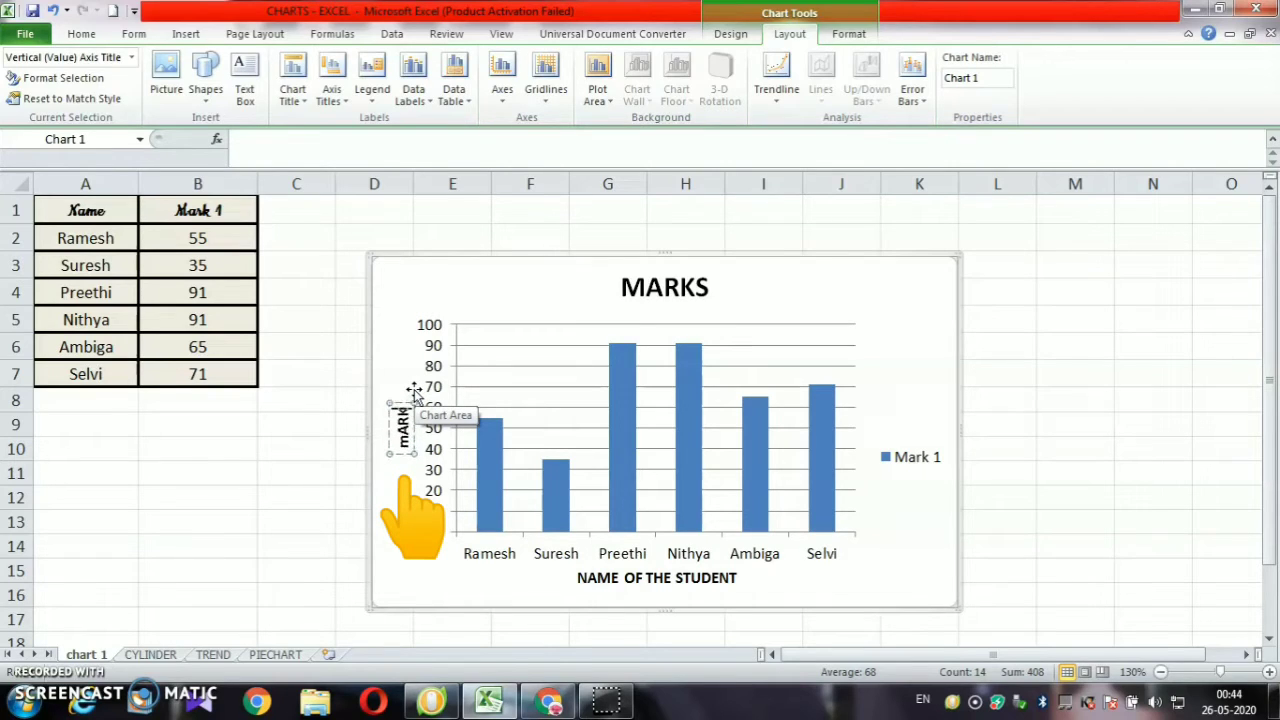
text(s)
text(M)
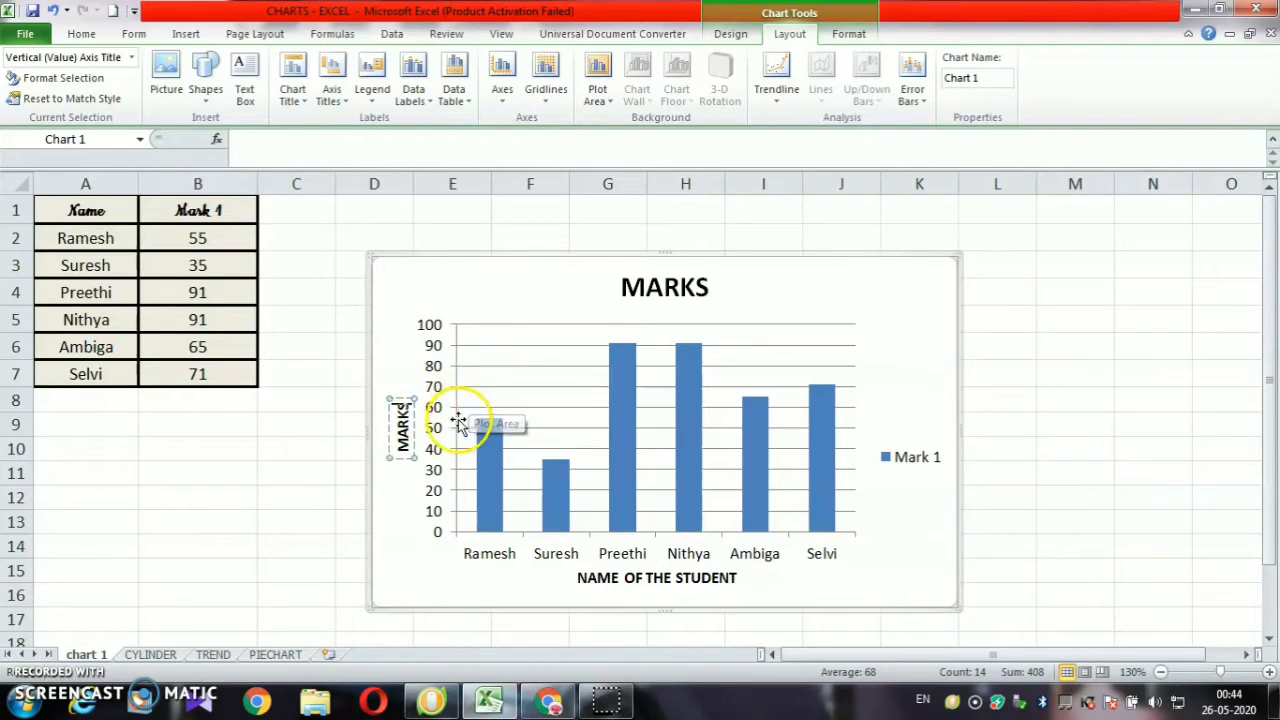
click(484, 295)
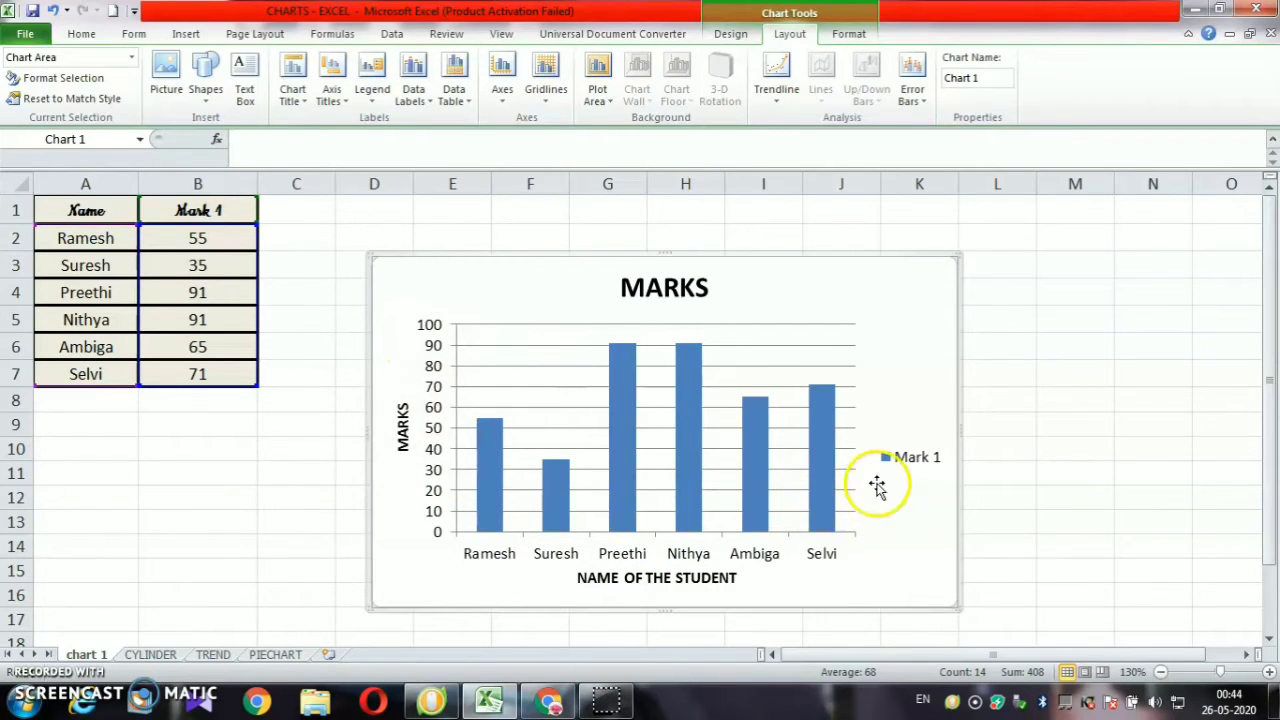
click(918, 455)
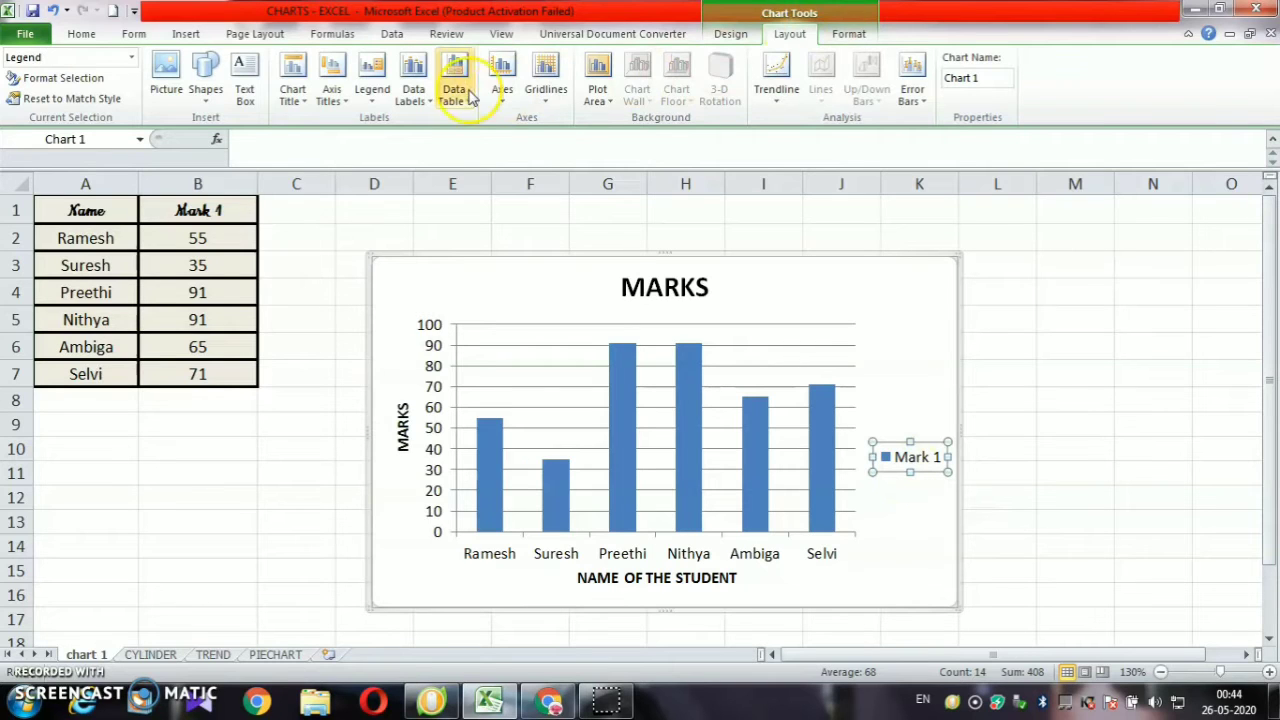
click(373, 100)
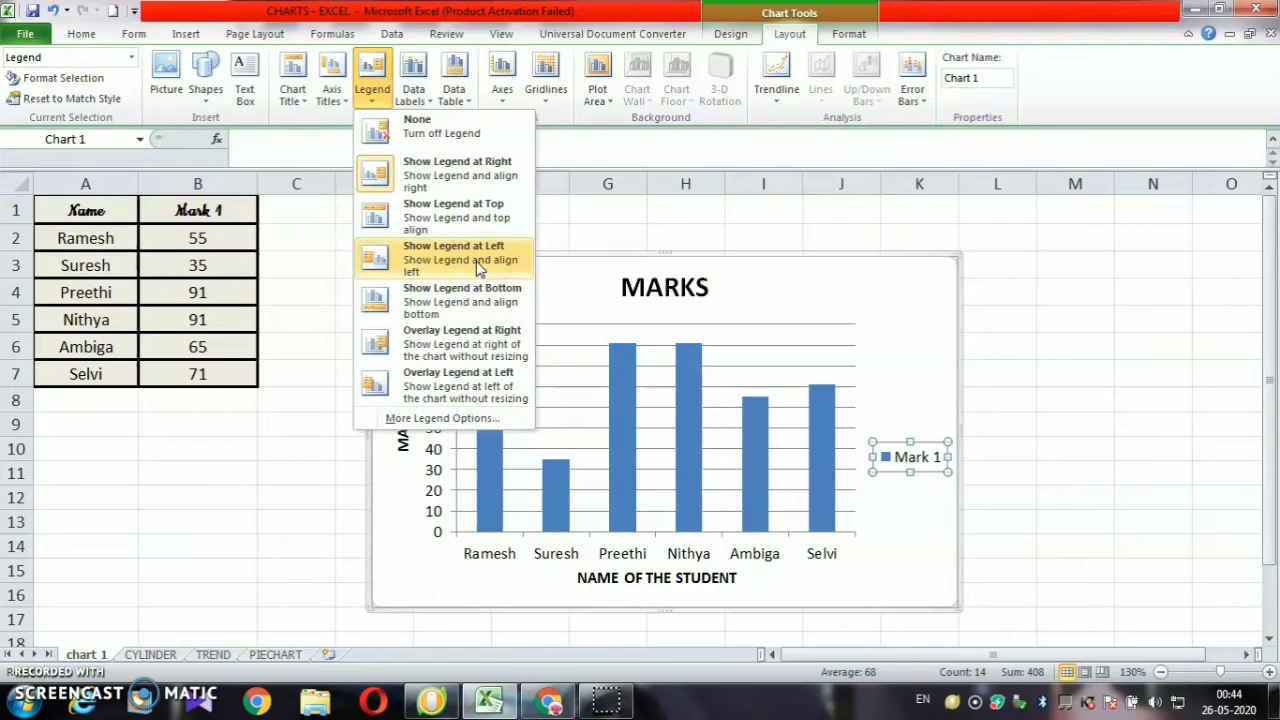
click(476, 261)
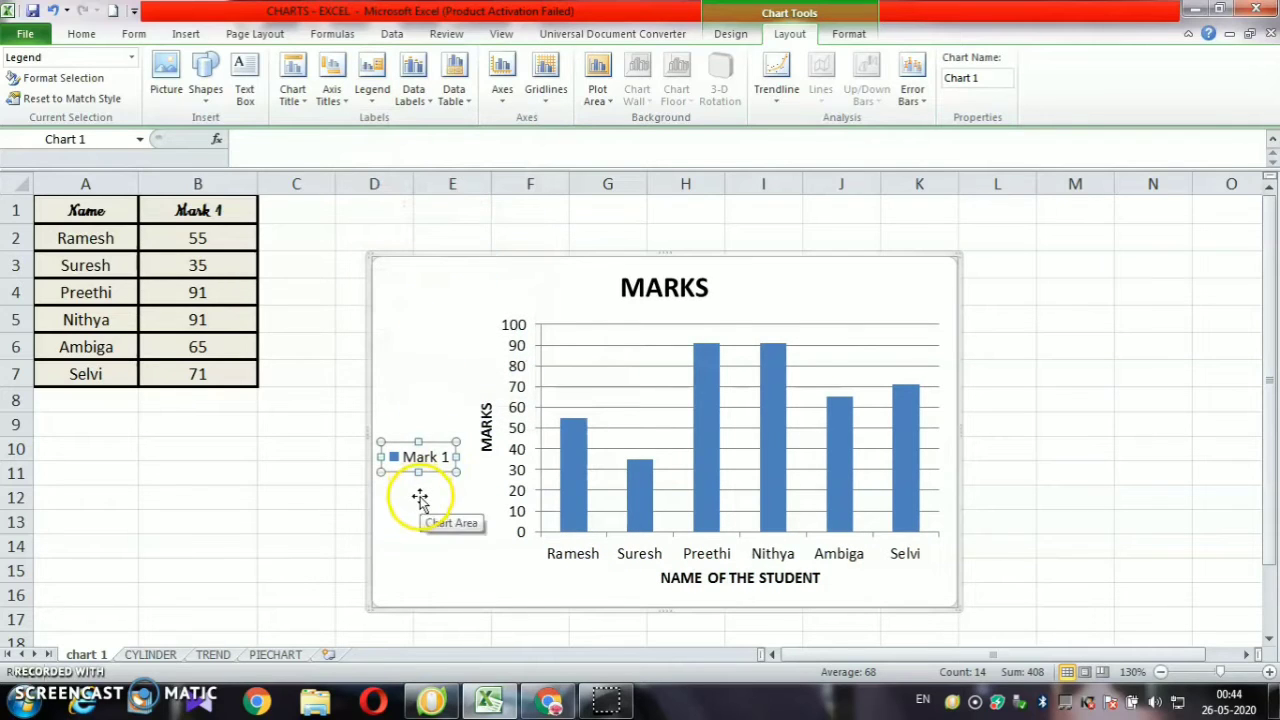
click(371, 95)
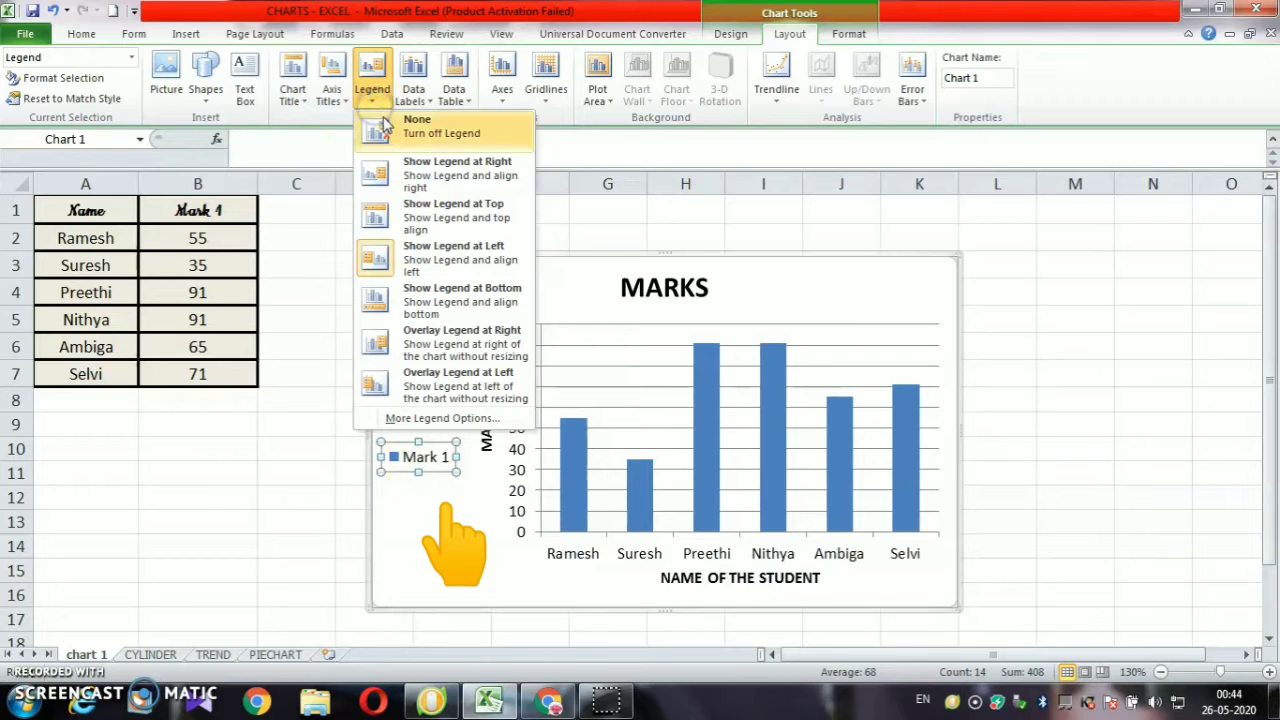
click(385, 127)
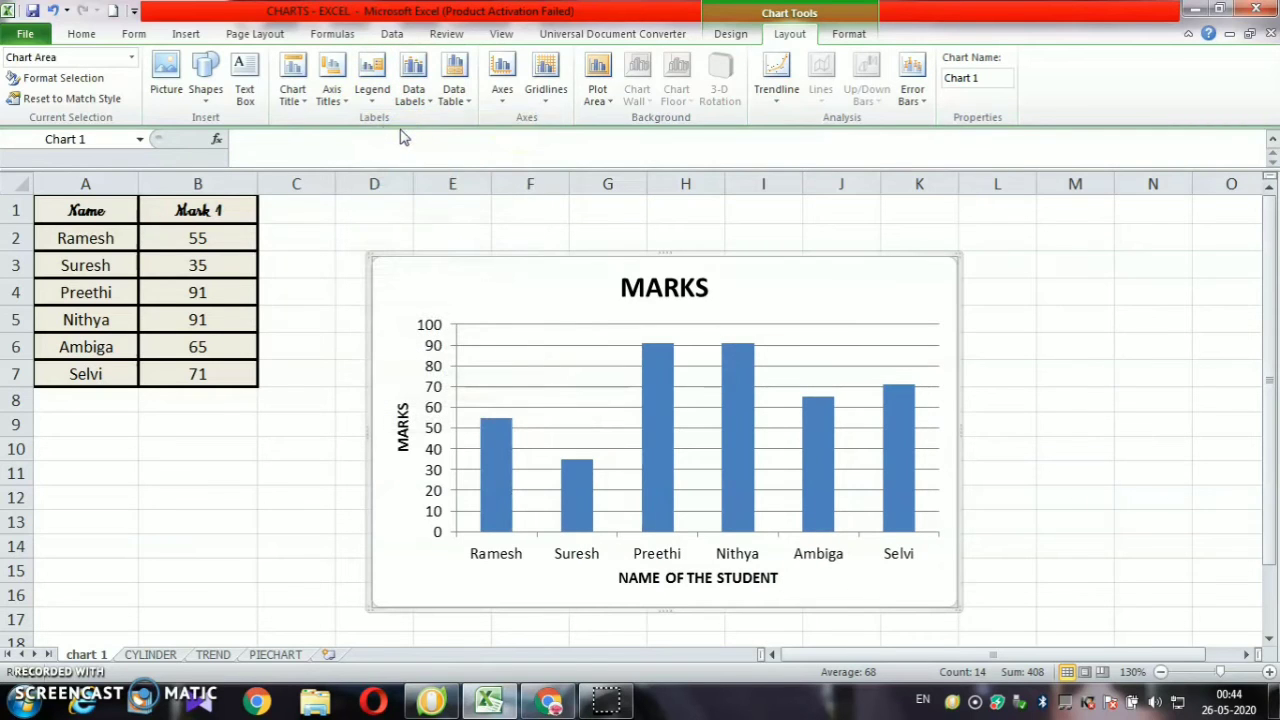
click(371, 95)
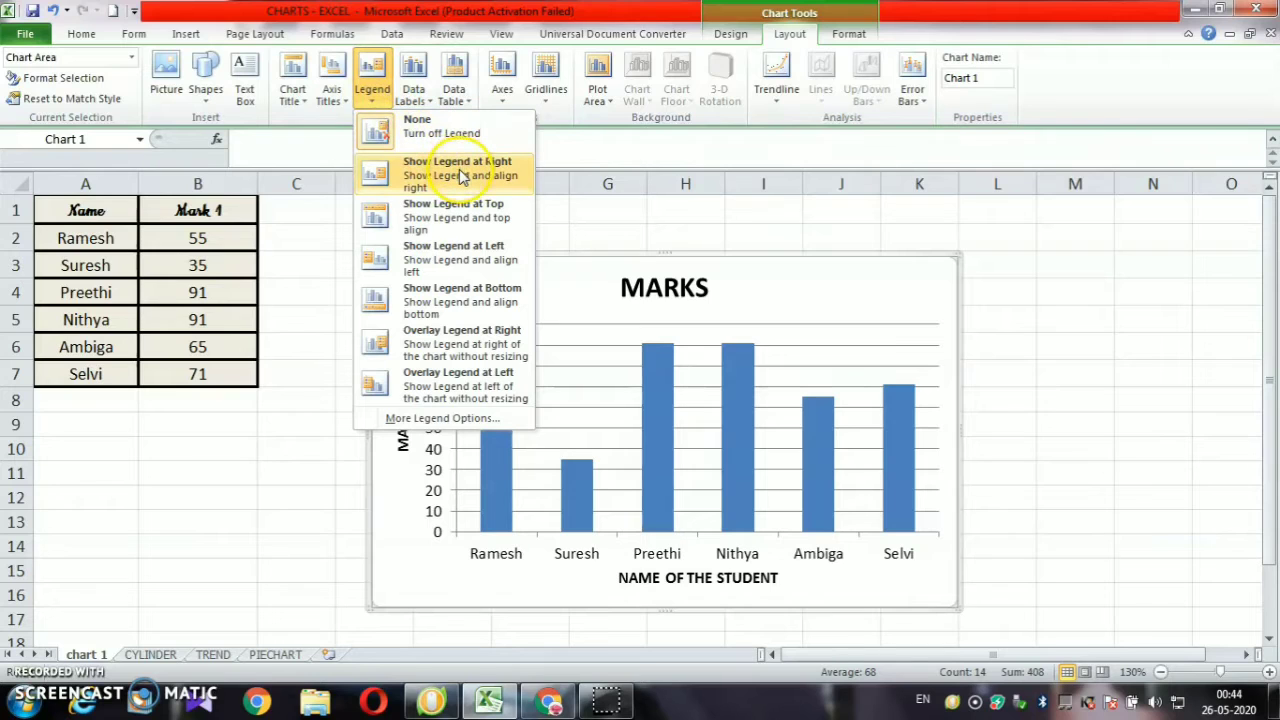
click(459, 173)
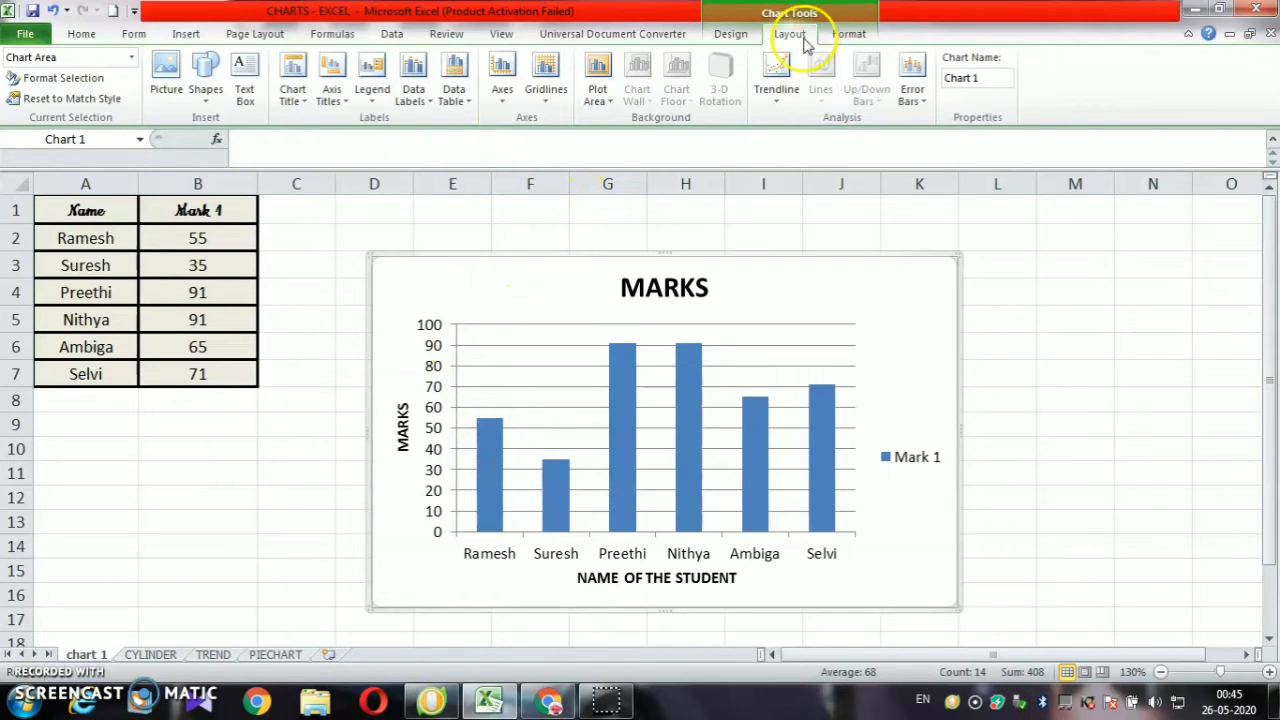
Add Outside End data labels showing each column's mark, 35 to 91
click(413, 90)
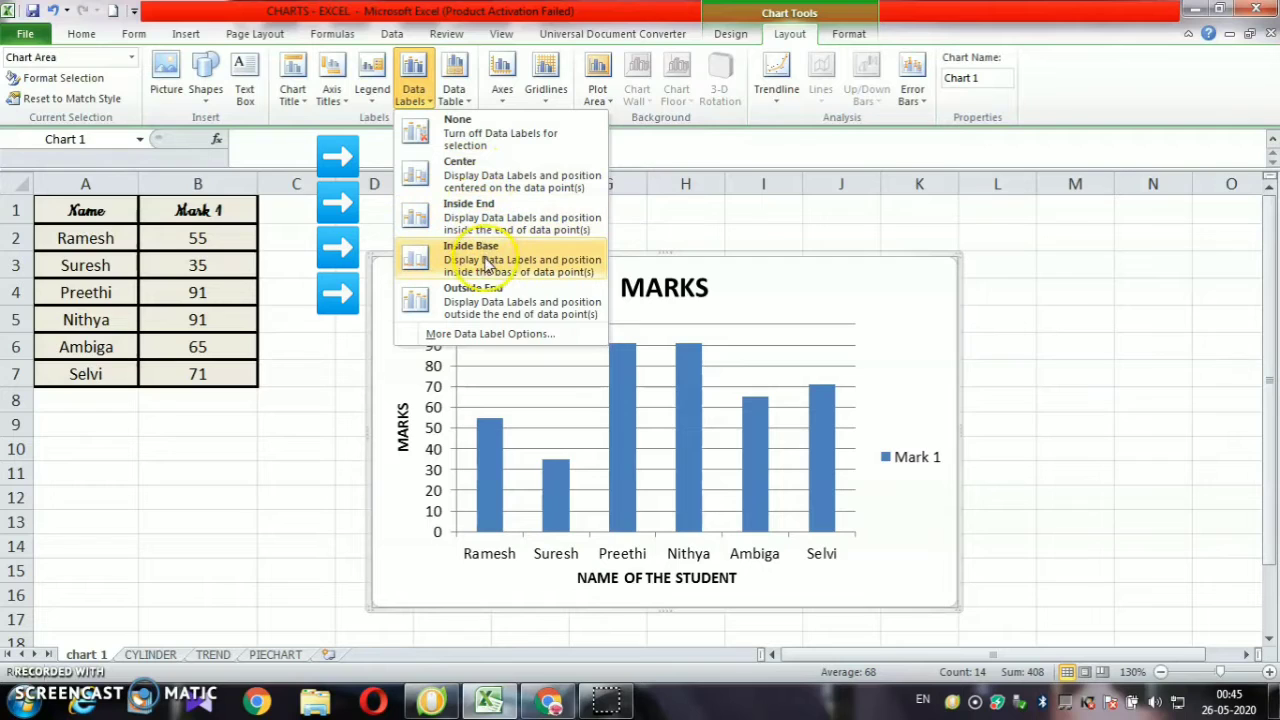
click(507, 310)
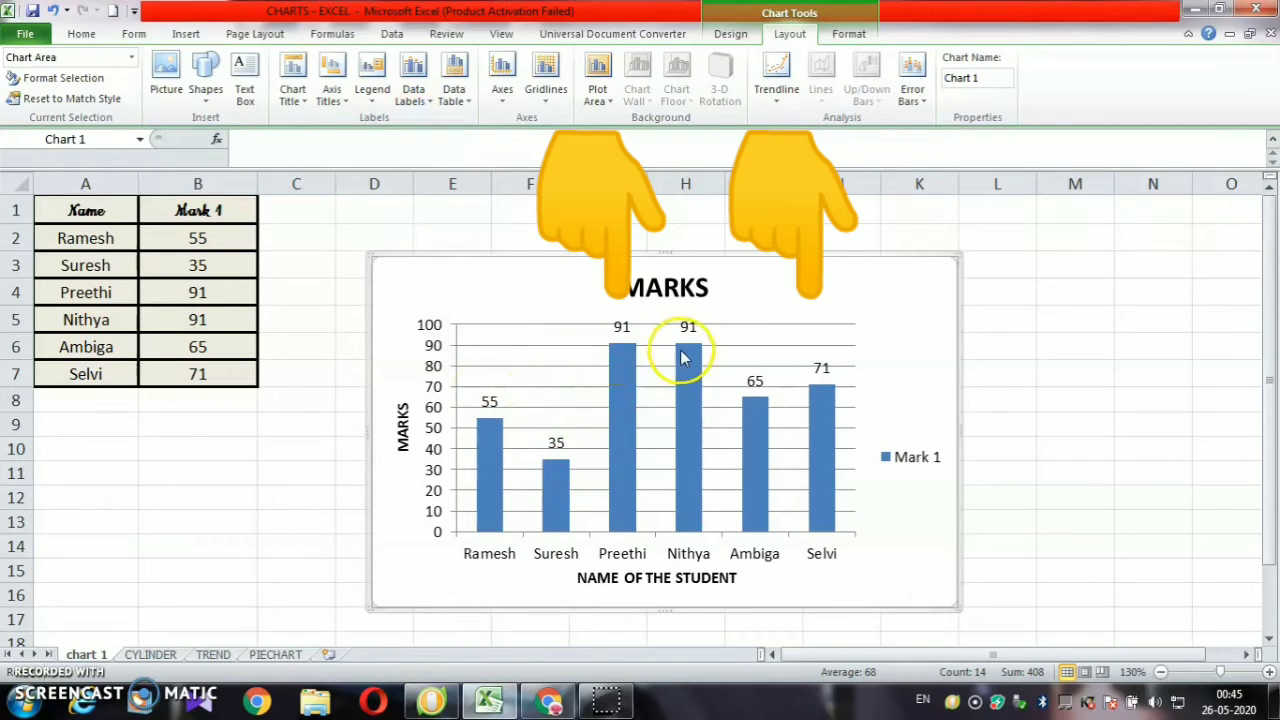
click(836, 346)
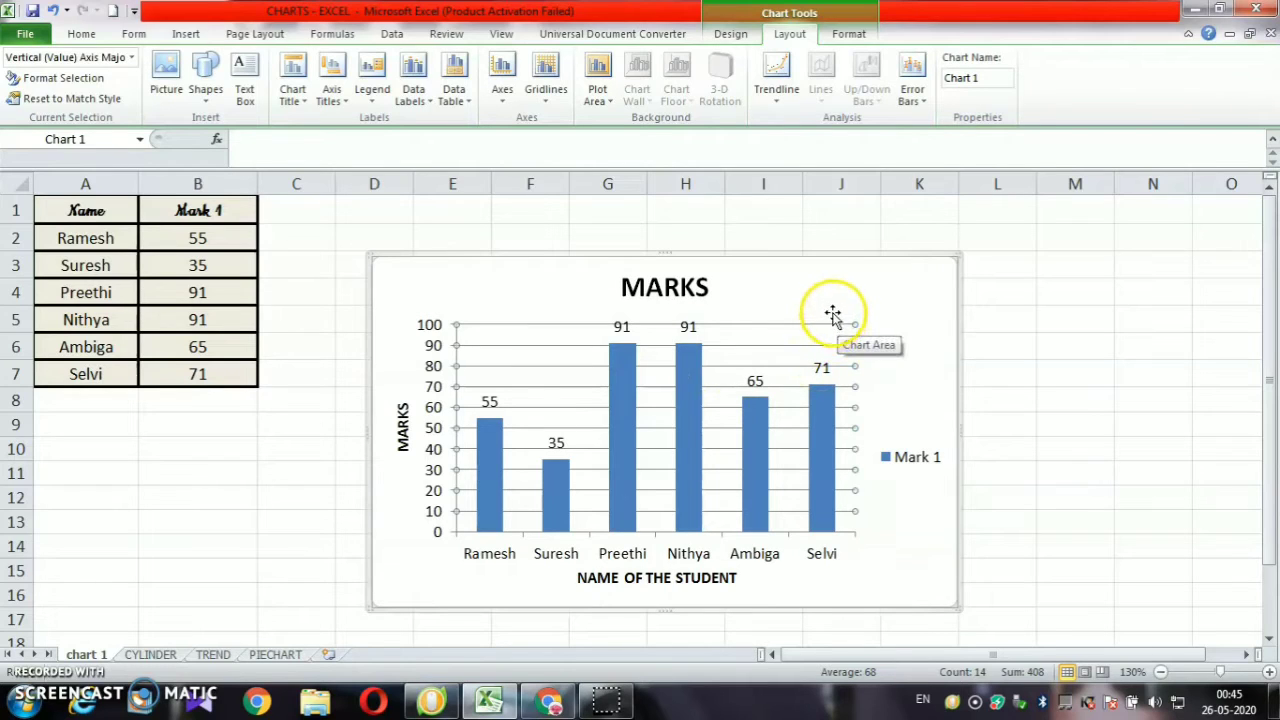
click(833, 297)
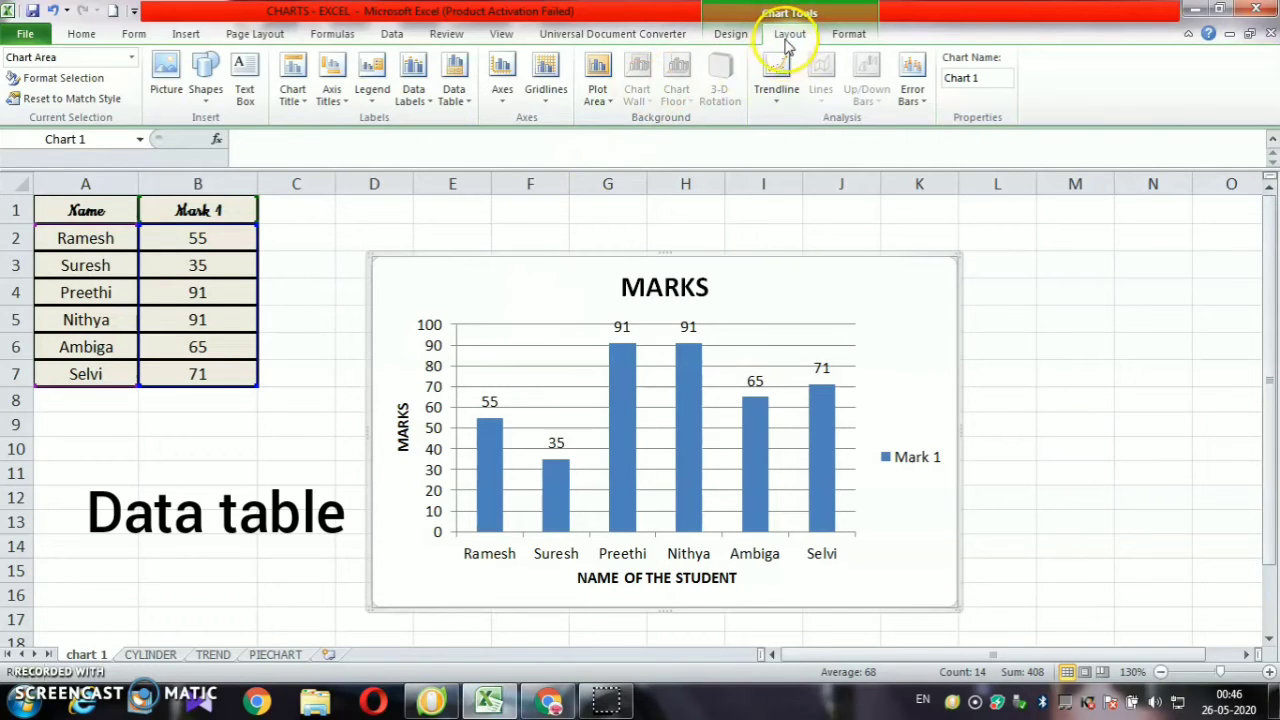
Show a data table listing each student's Mark 1 value beneath the horizontal axis
click(455, 95)
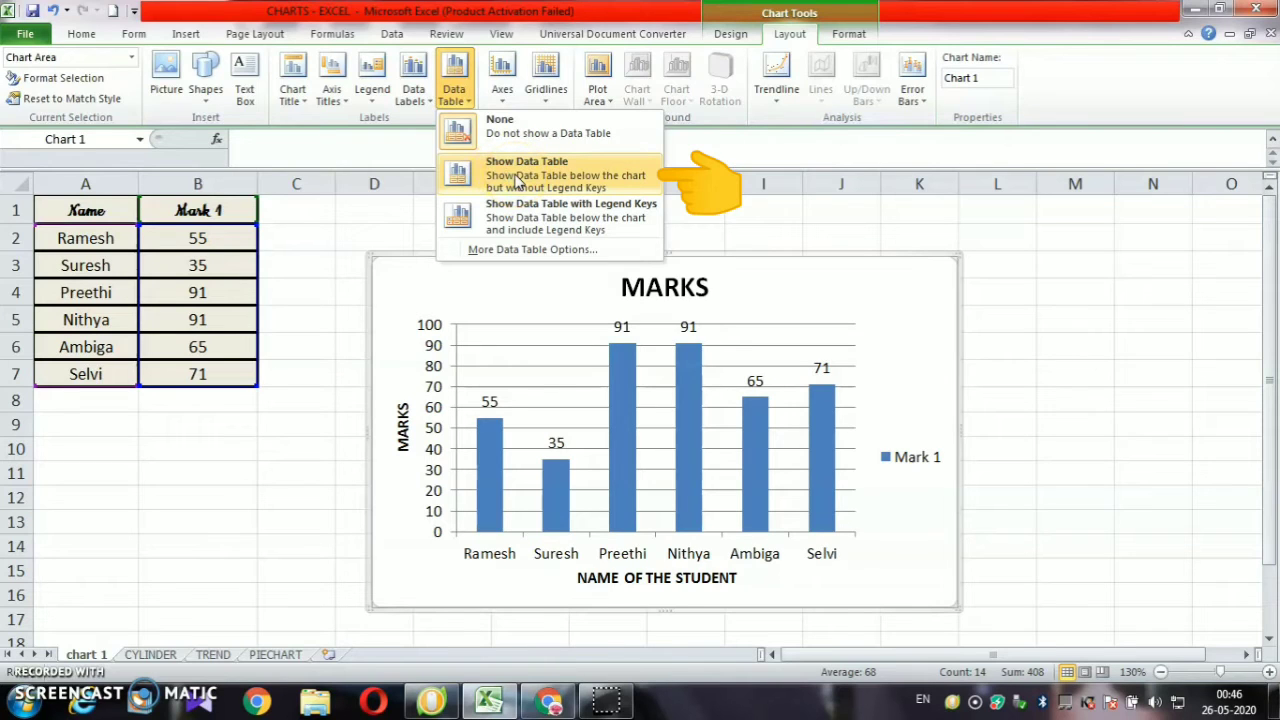
click(518, 178)
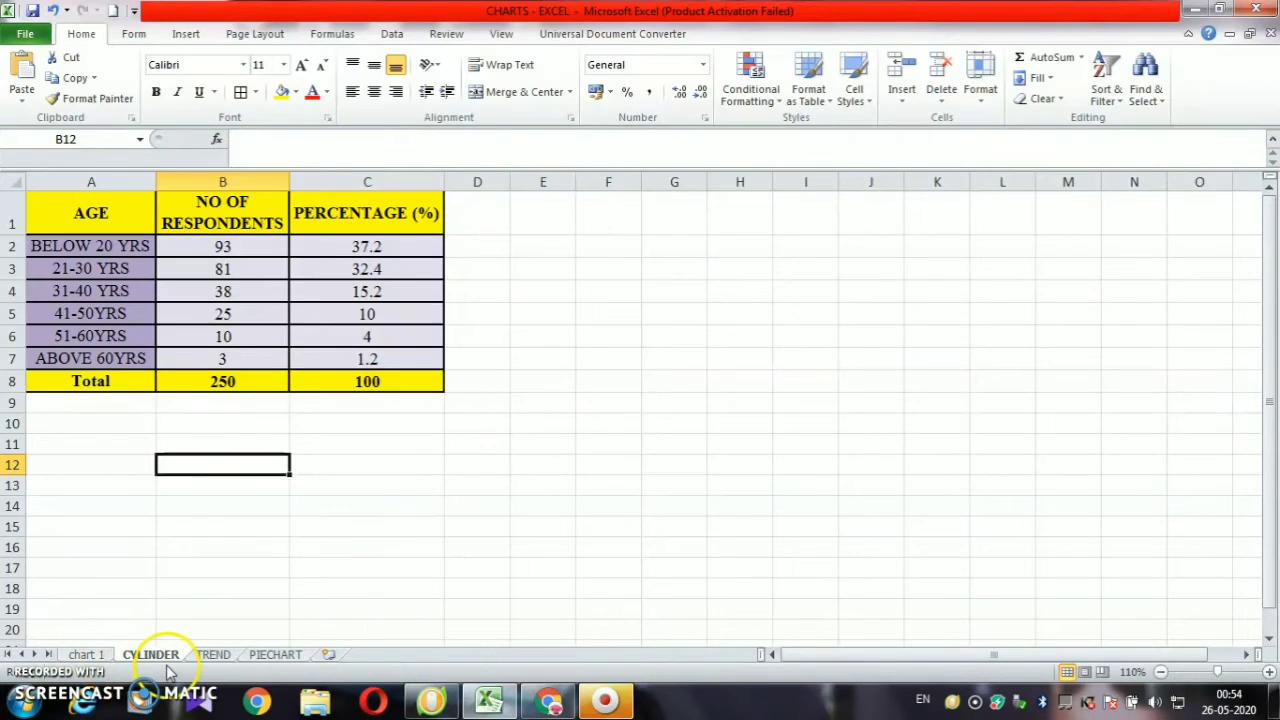
click(86, 654)
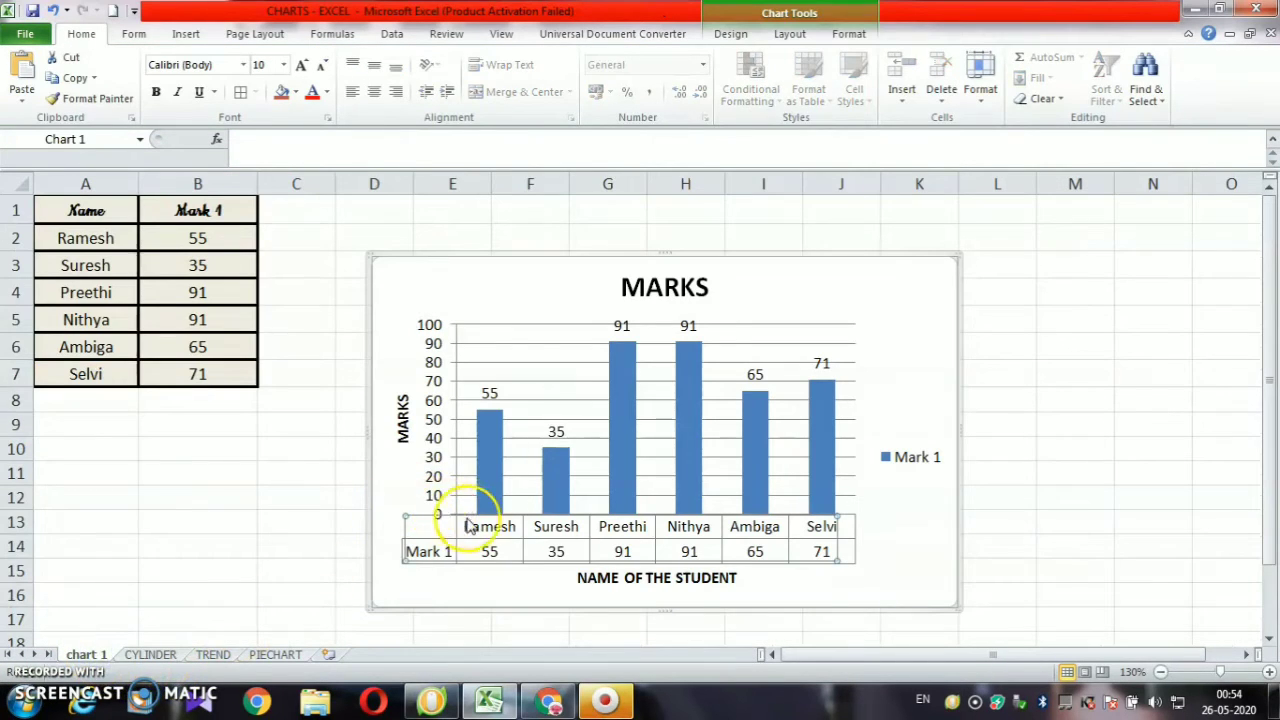
click(495, 503)
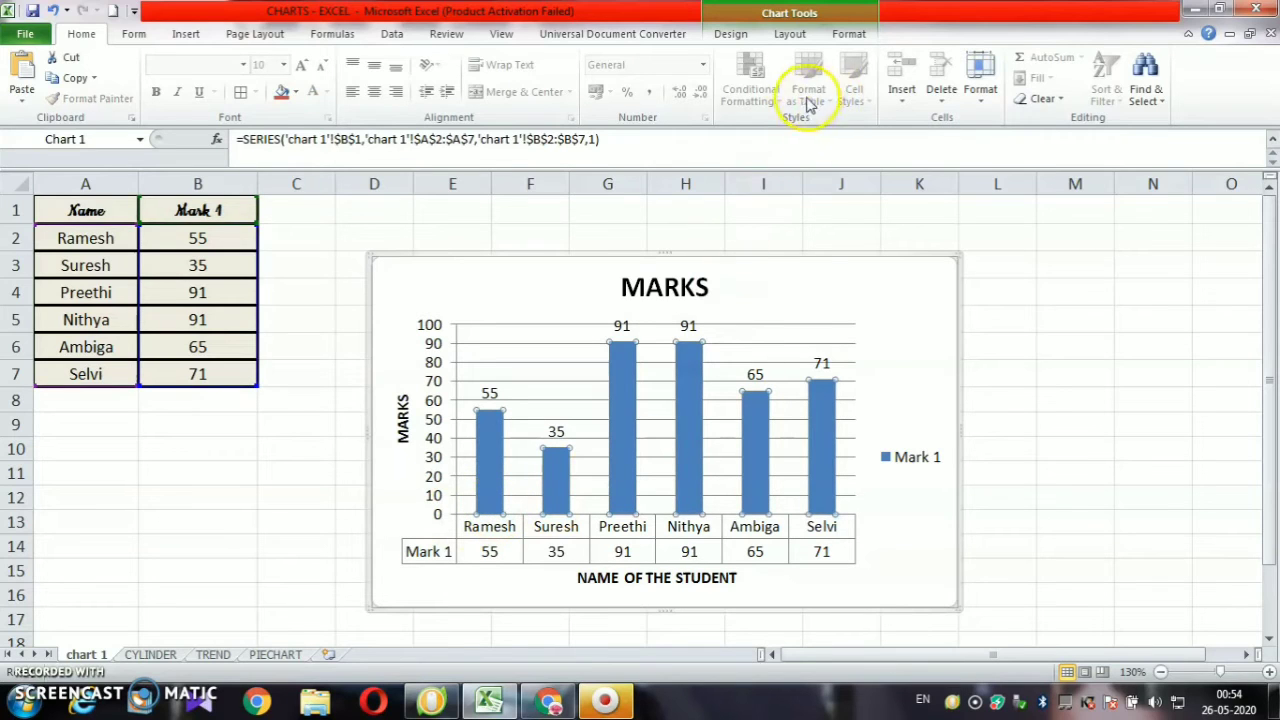
click(789, 33)
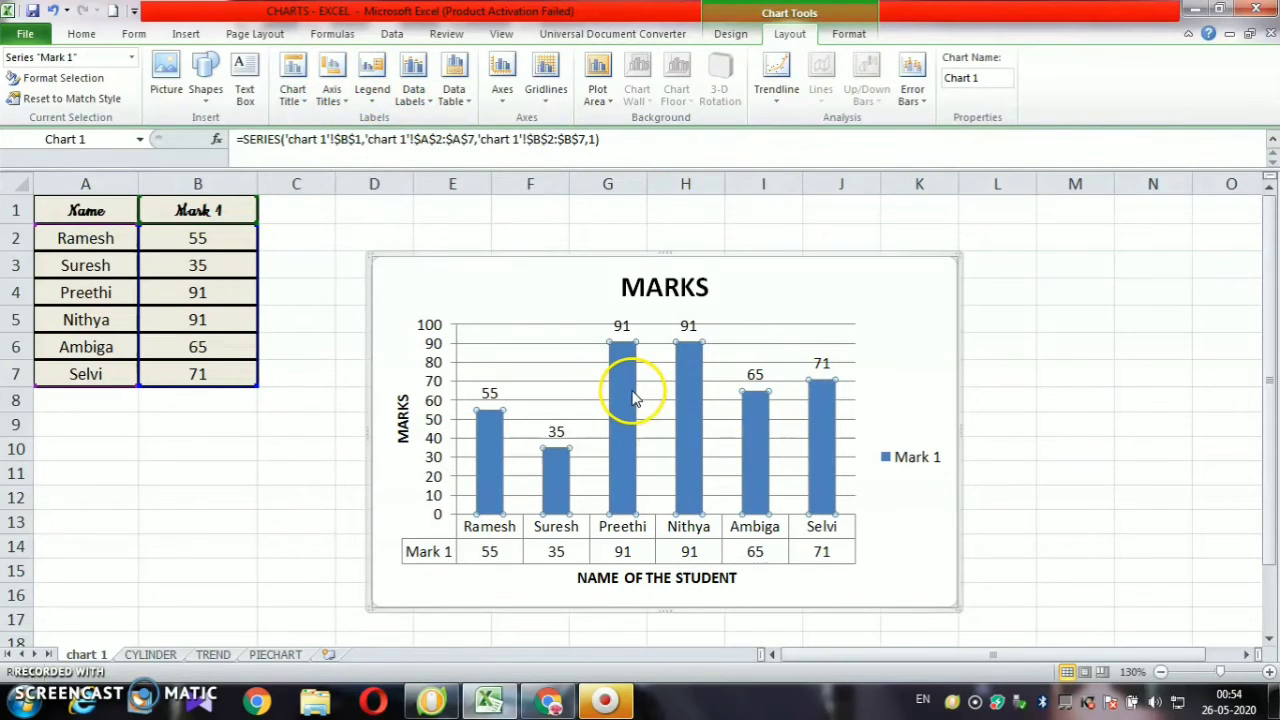
mouse_move(622, 430)
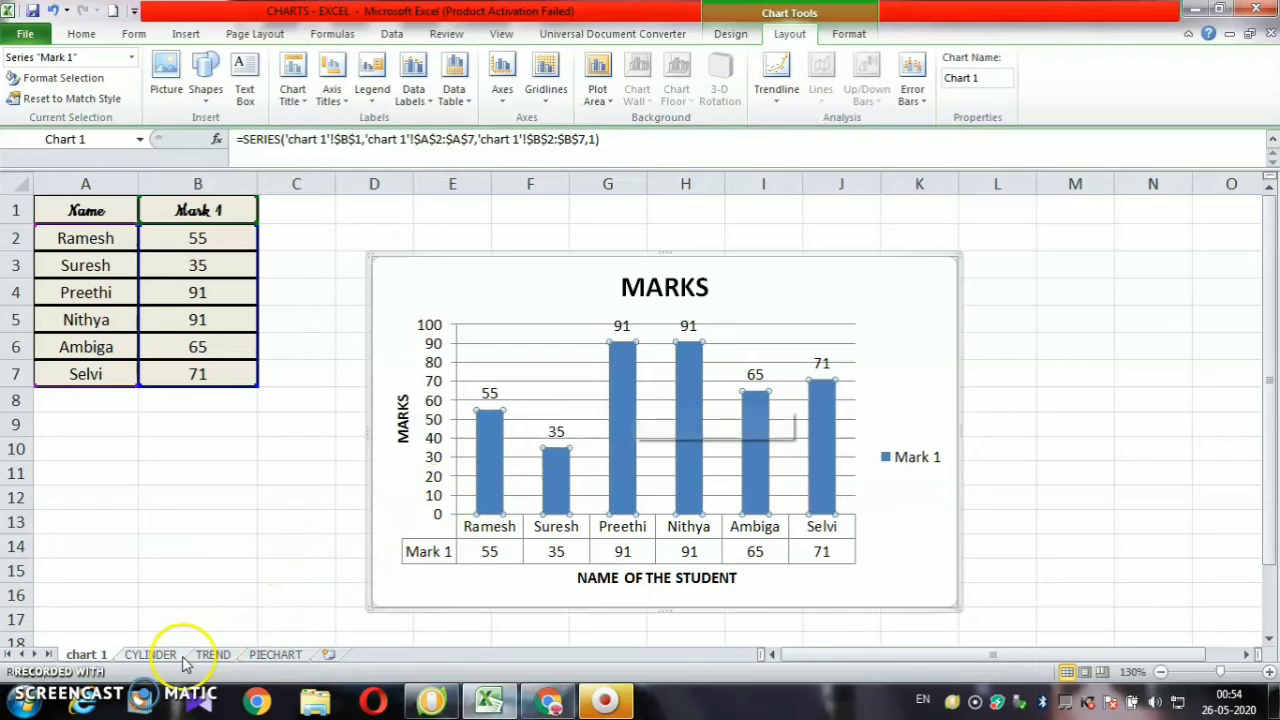
On the CYLINDER sheet, select A1:B7 covering the AGE and NO OF RESPONDENTS columns
click(178, 656)
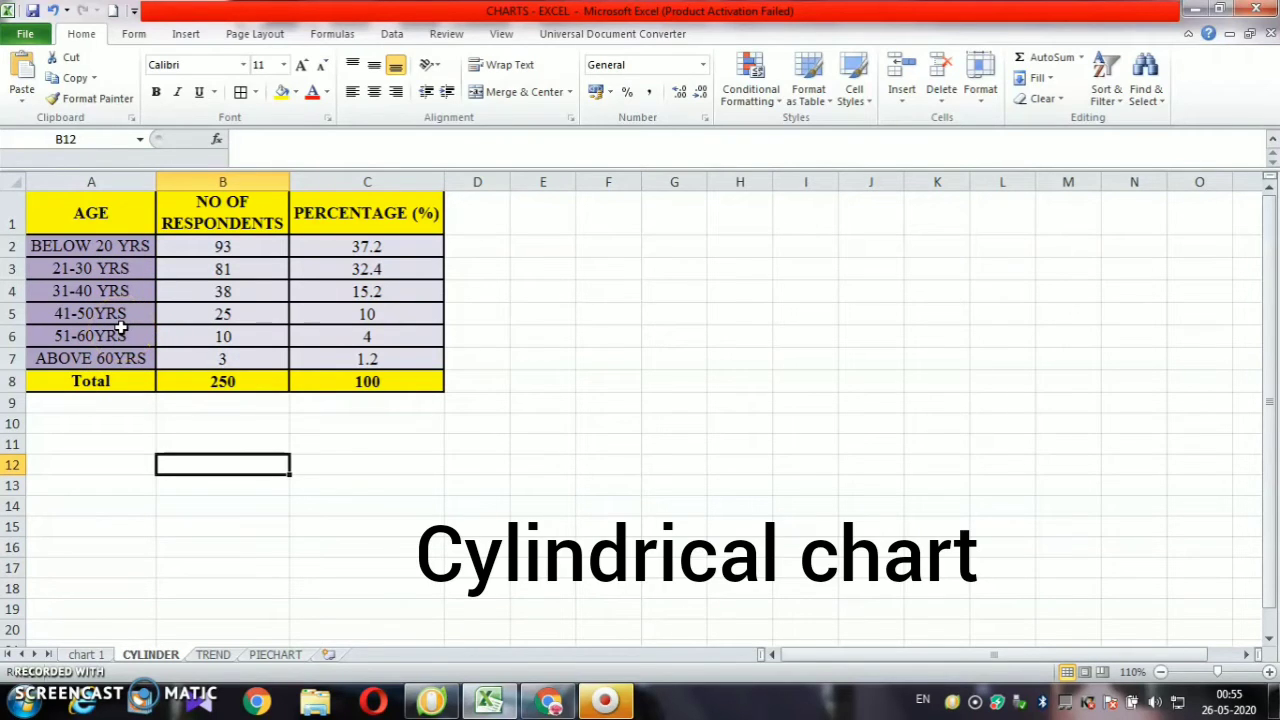
click(125, 215)
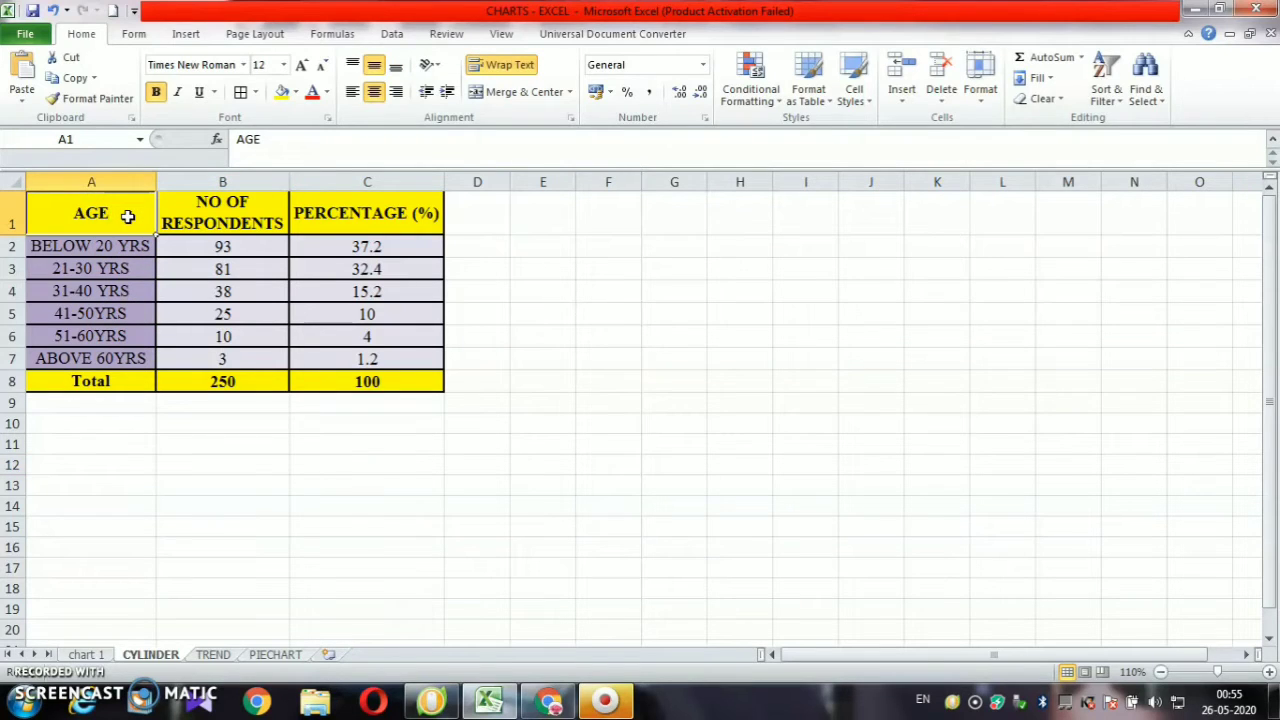
key(shift+Right)
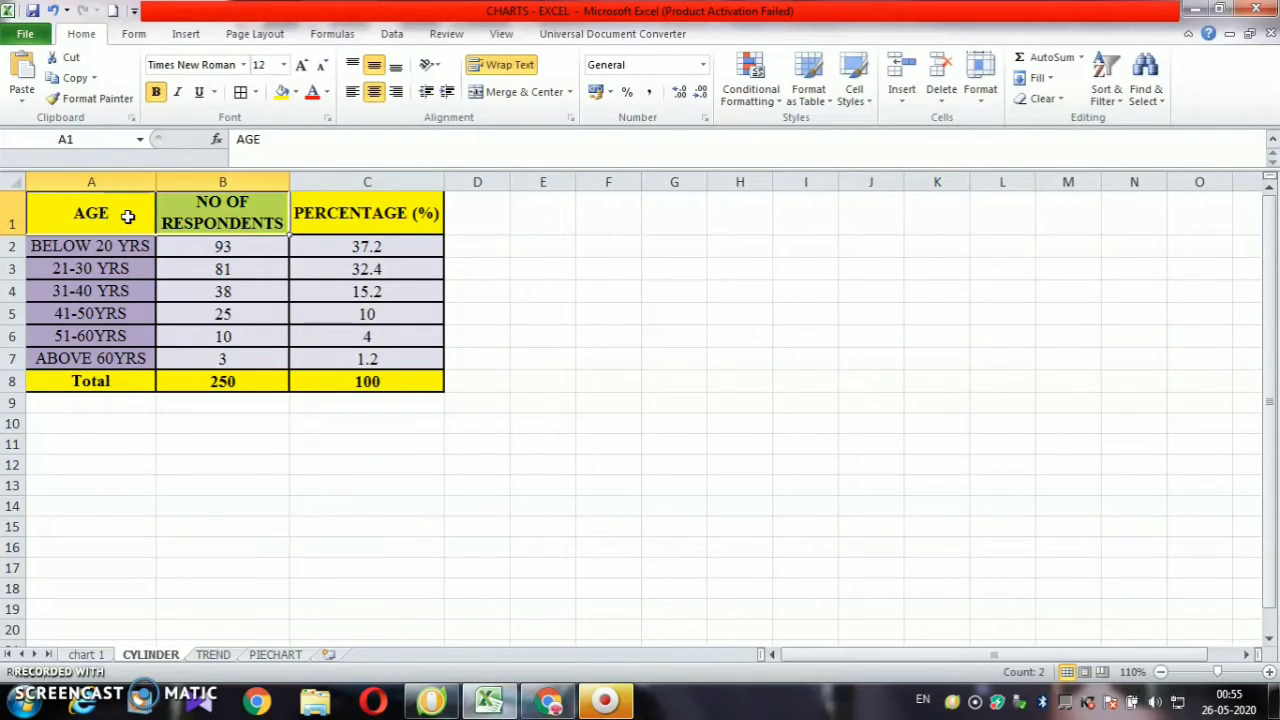
key(shift+Down)
key(shift+Down)
key(shift+Down)
key(shift+Down)
key(shift+Down)
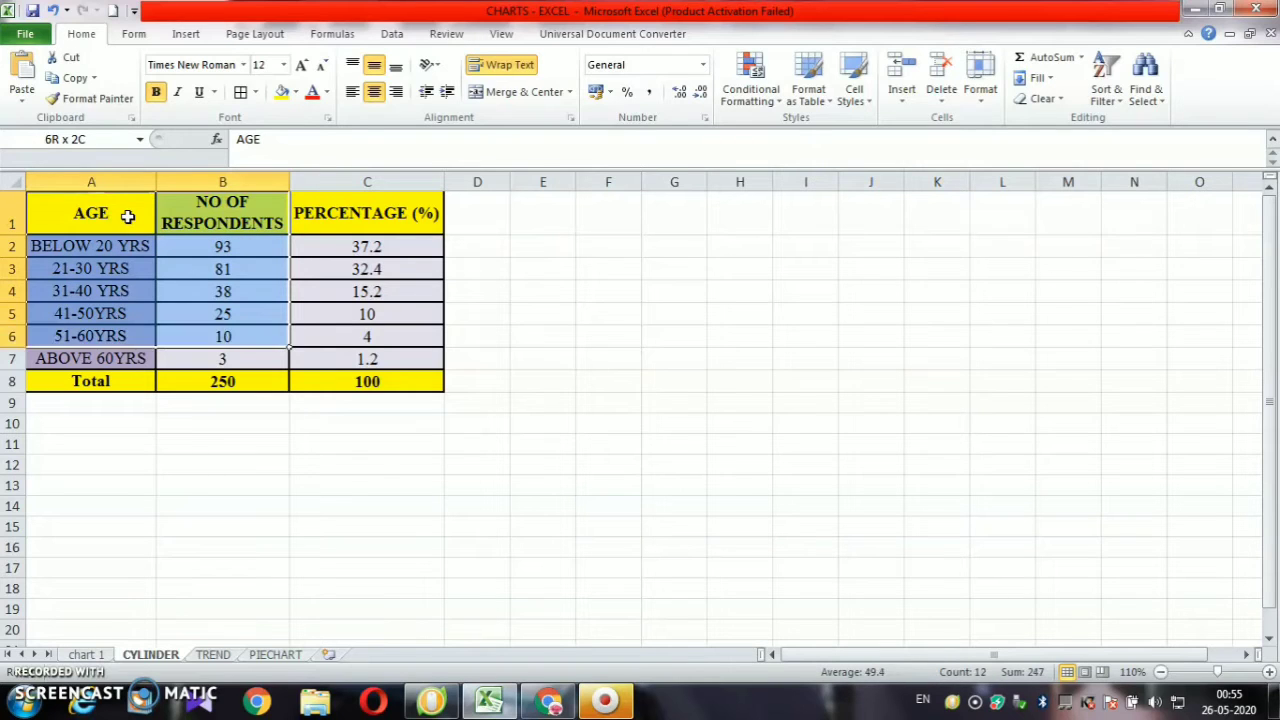
key(shift+Down)
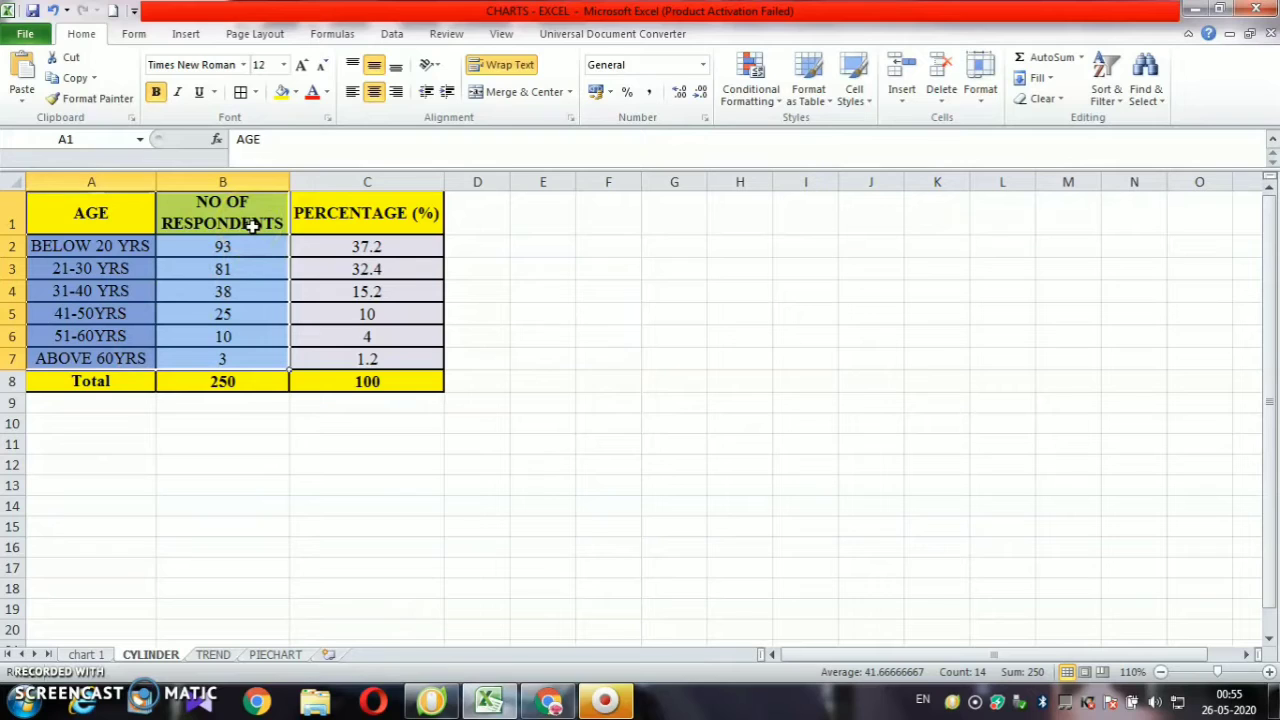
click(278, 255)
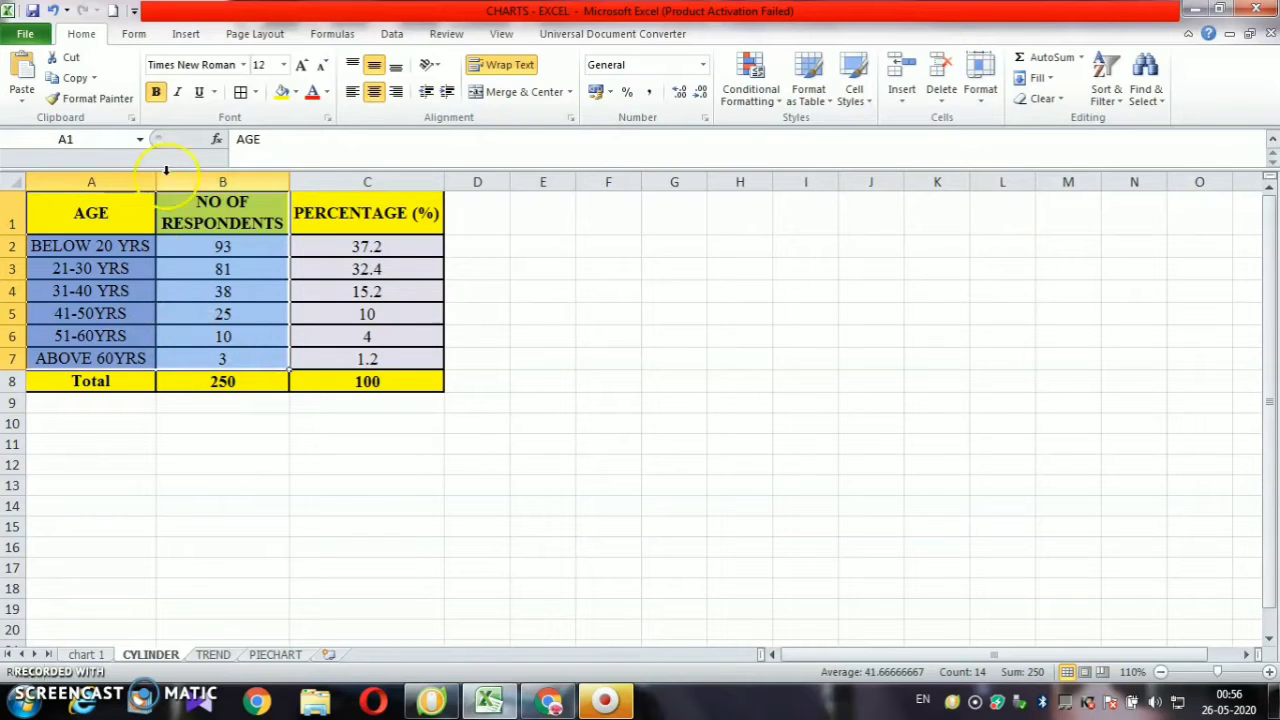
Insert a Clustered Cylinder column chart of the age-group counts and move it right of the table
click(184, 34)
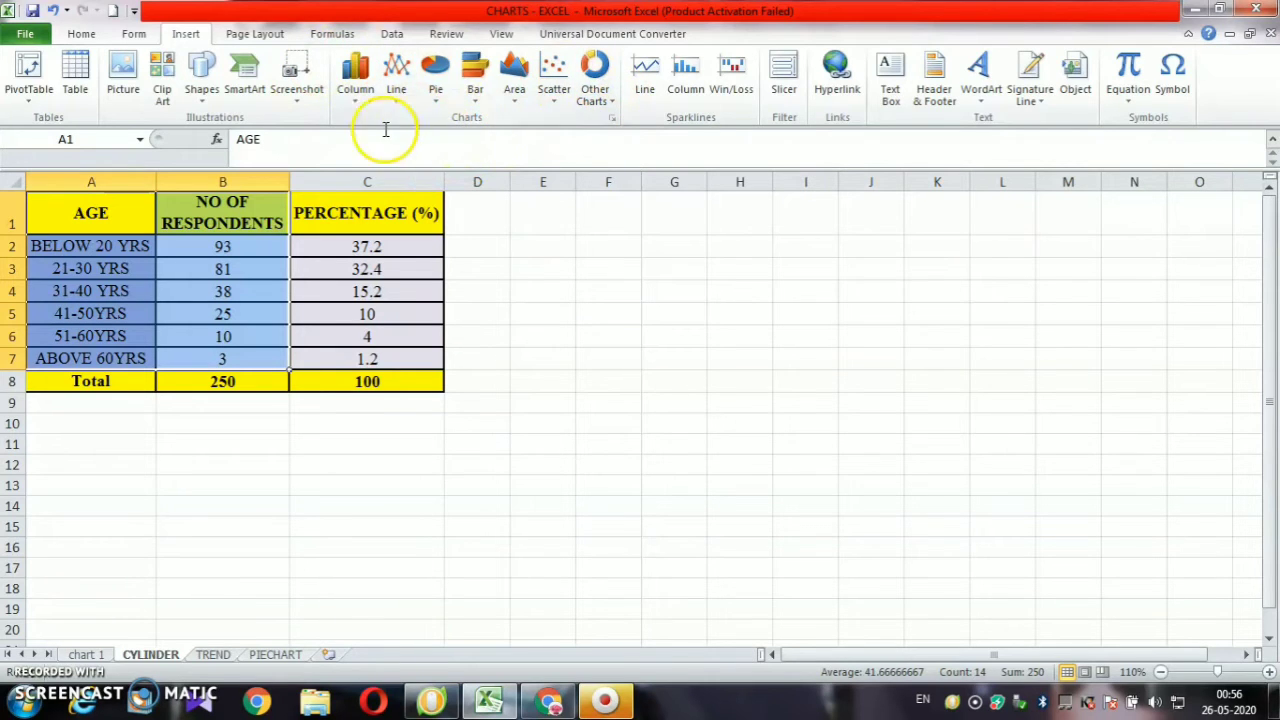
click(360, 100)
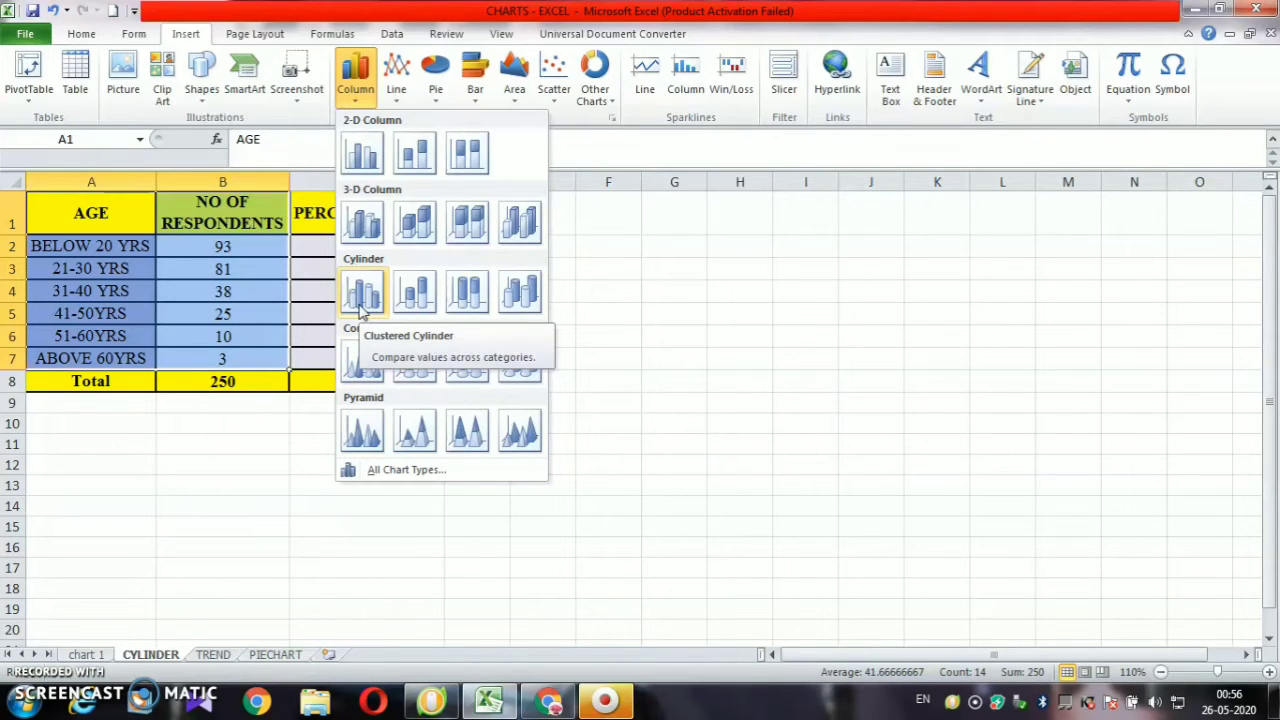
click(362, 300)
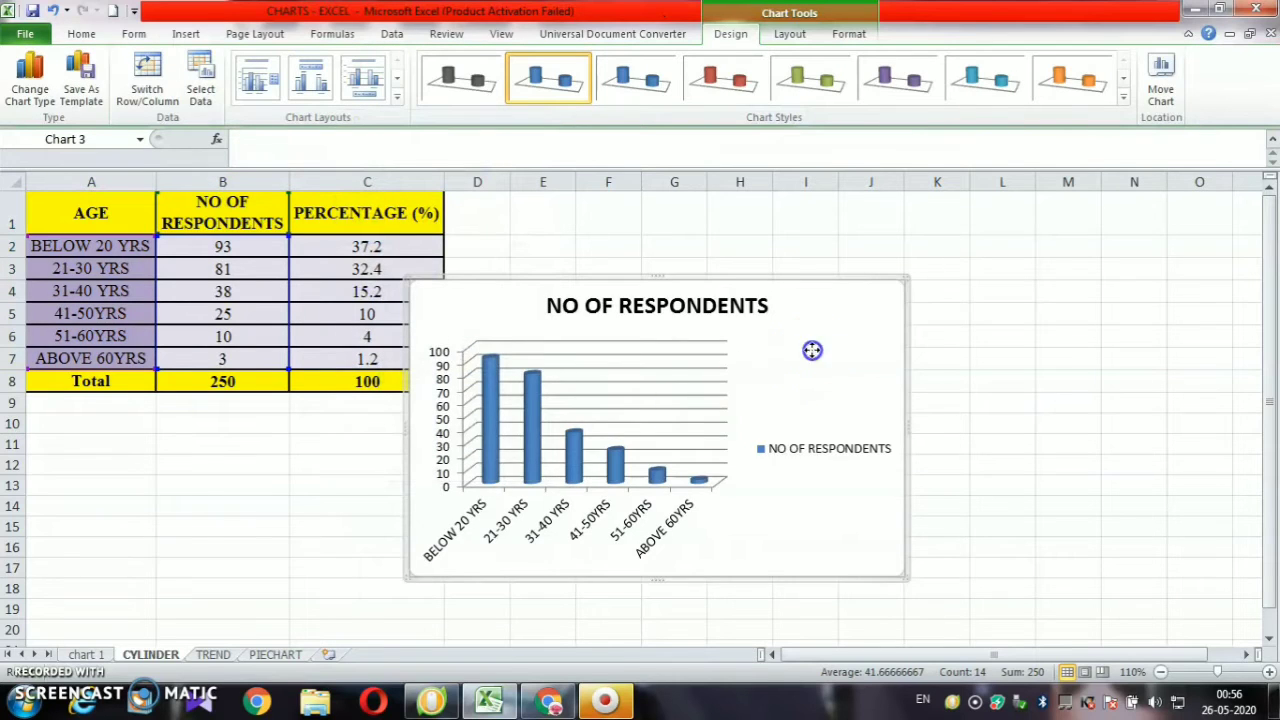
drag(812, 350, 923, 338)
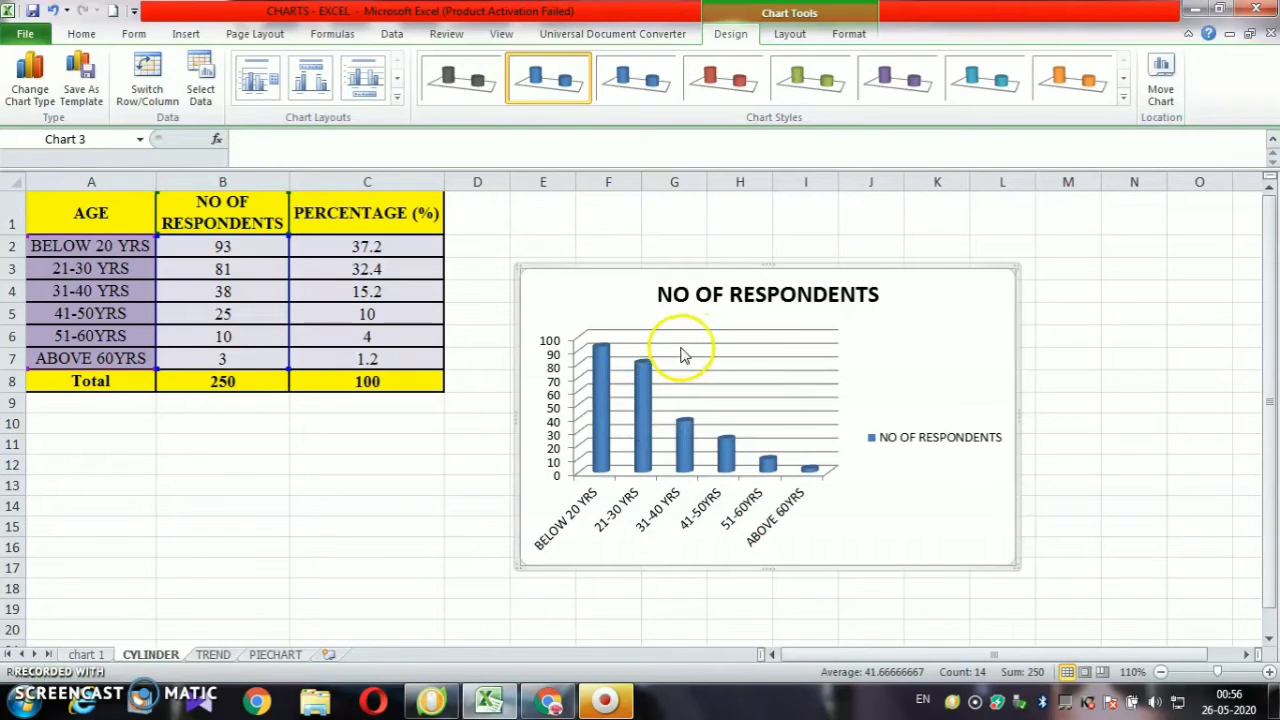
Replace the chart title text NO OF RESPONDENTS with 'AGE OF THE RESPONDENTS'
click(790, 33)
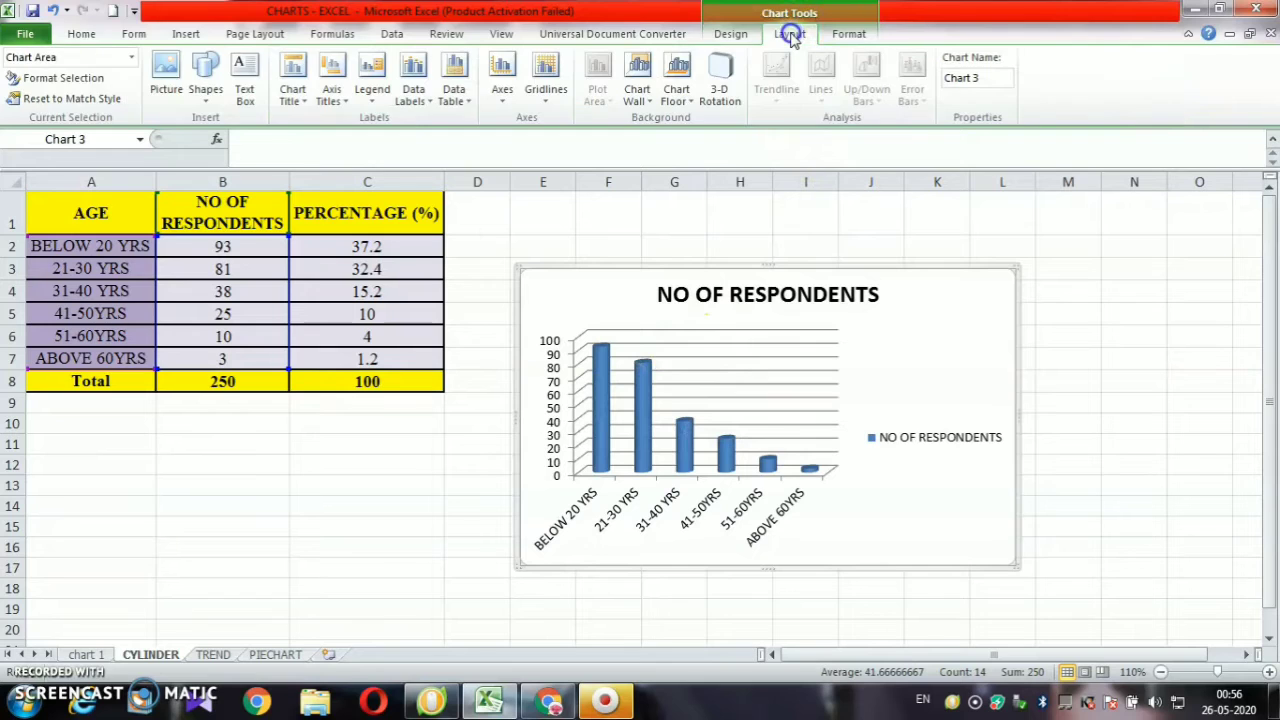
click(292, 92)
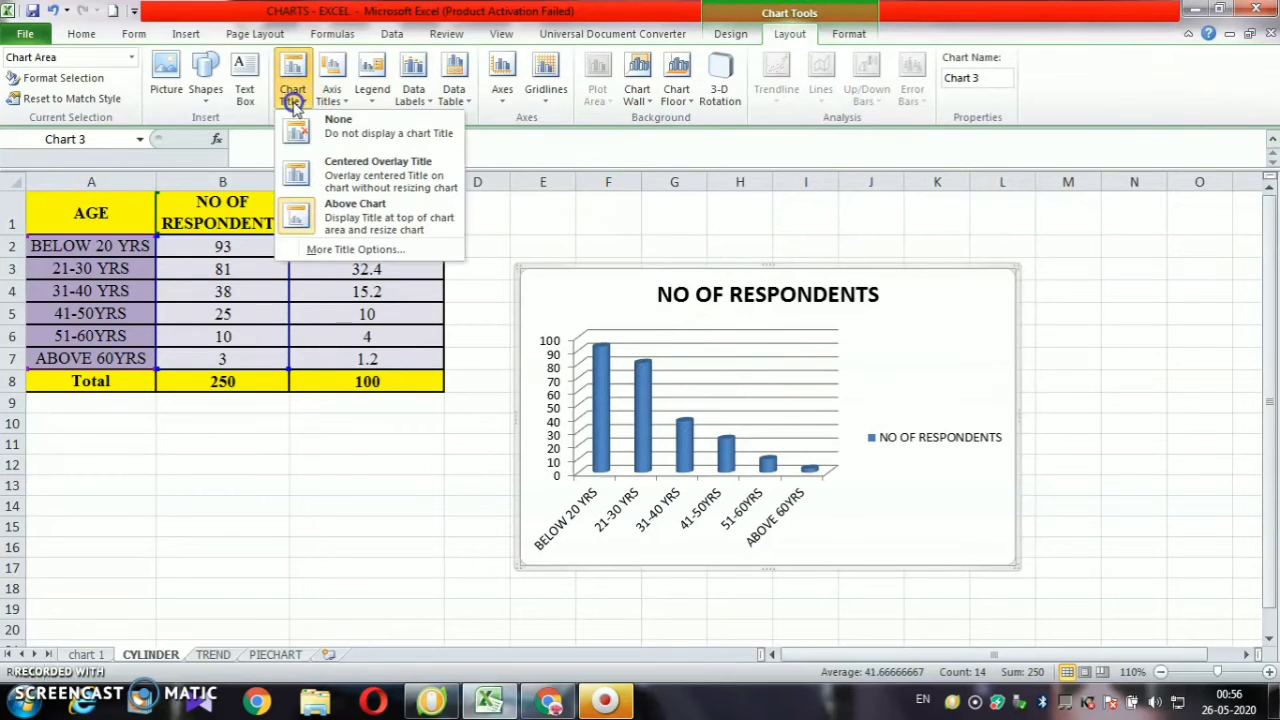
click(812, 294)
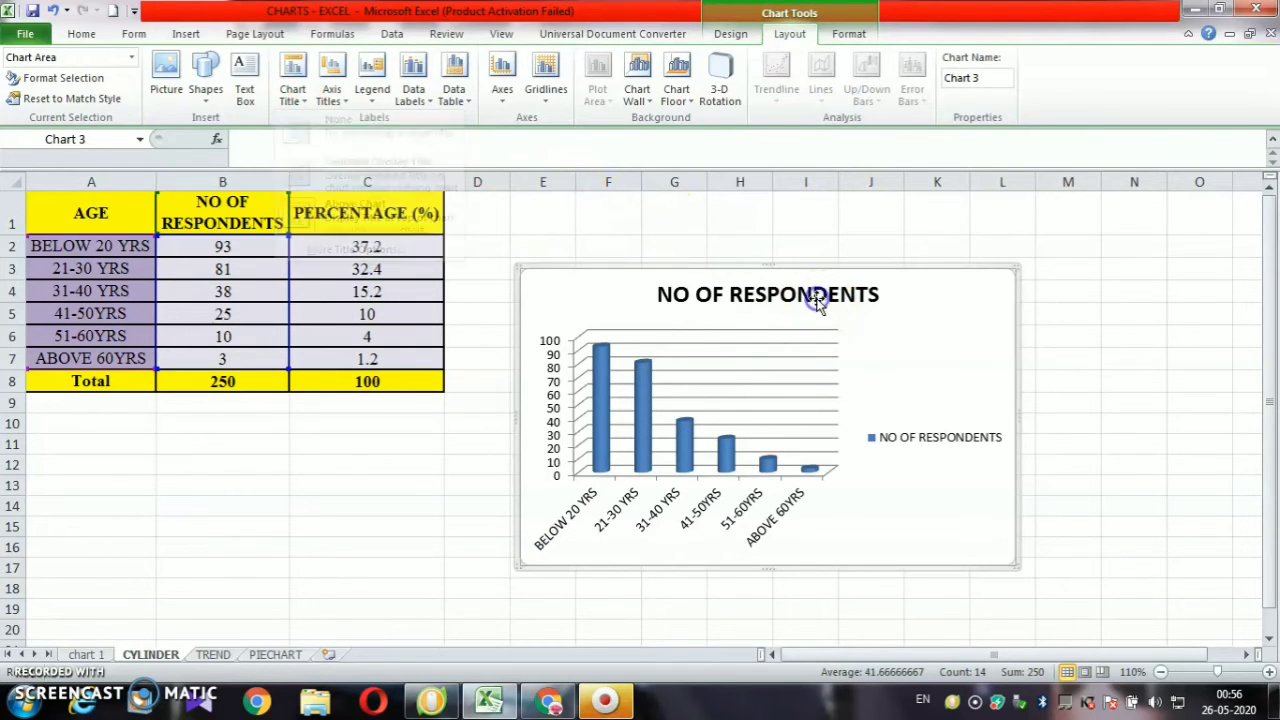
click(812, 294)
mouse_move(880, 294)
mouse_down()
mouse_move(741, 307)
mouse_move(670, 287)
mouse_up()
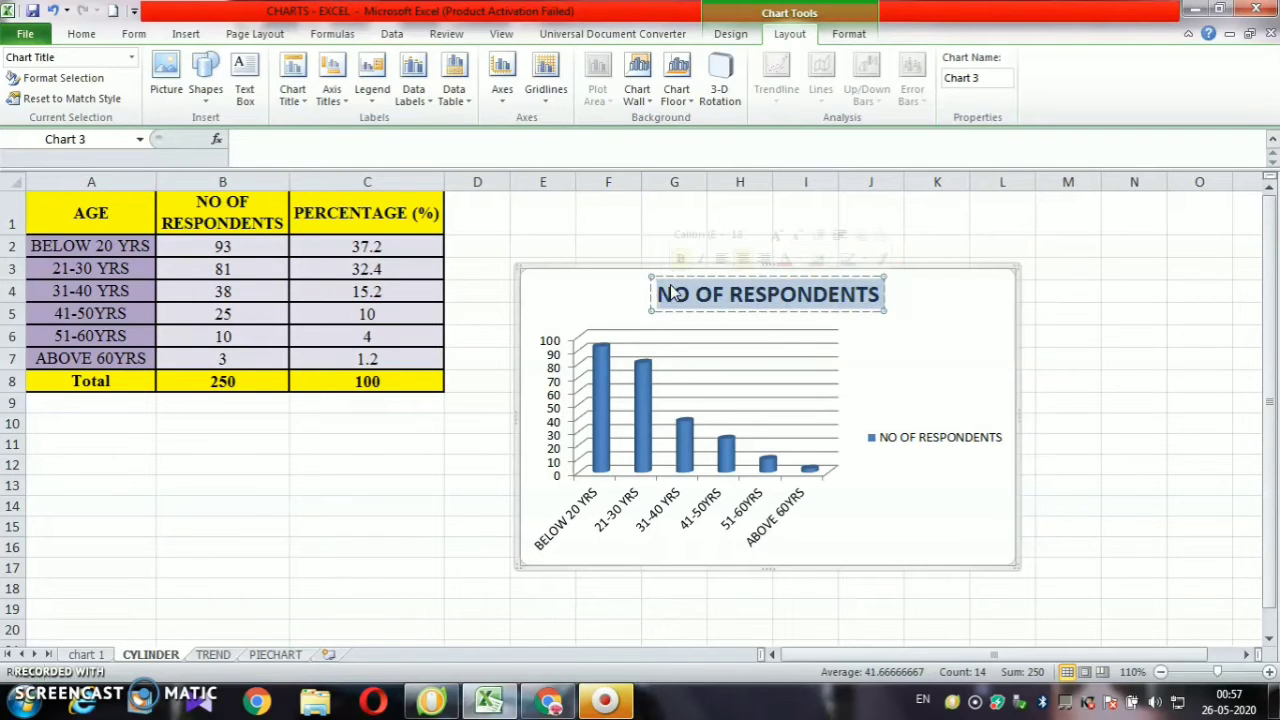
text(AGE O)
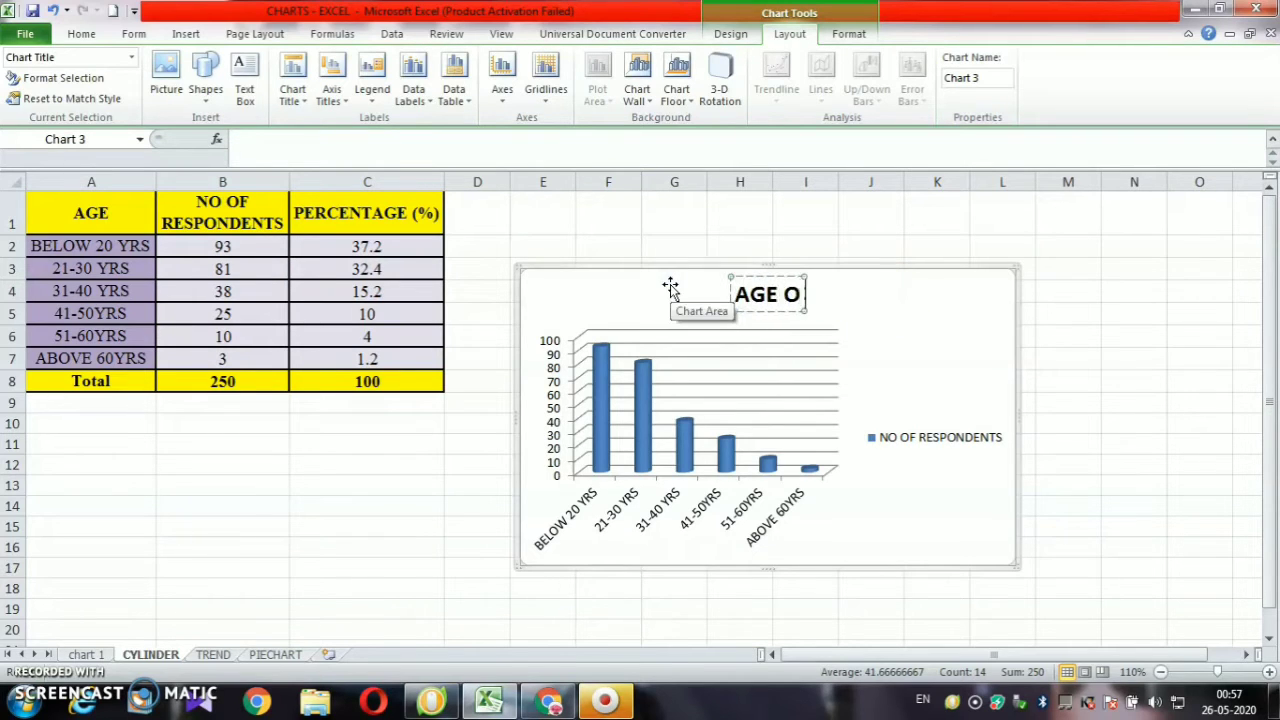
text(F THE RESP)
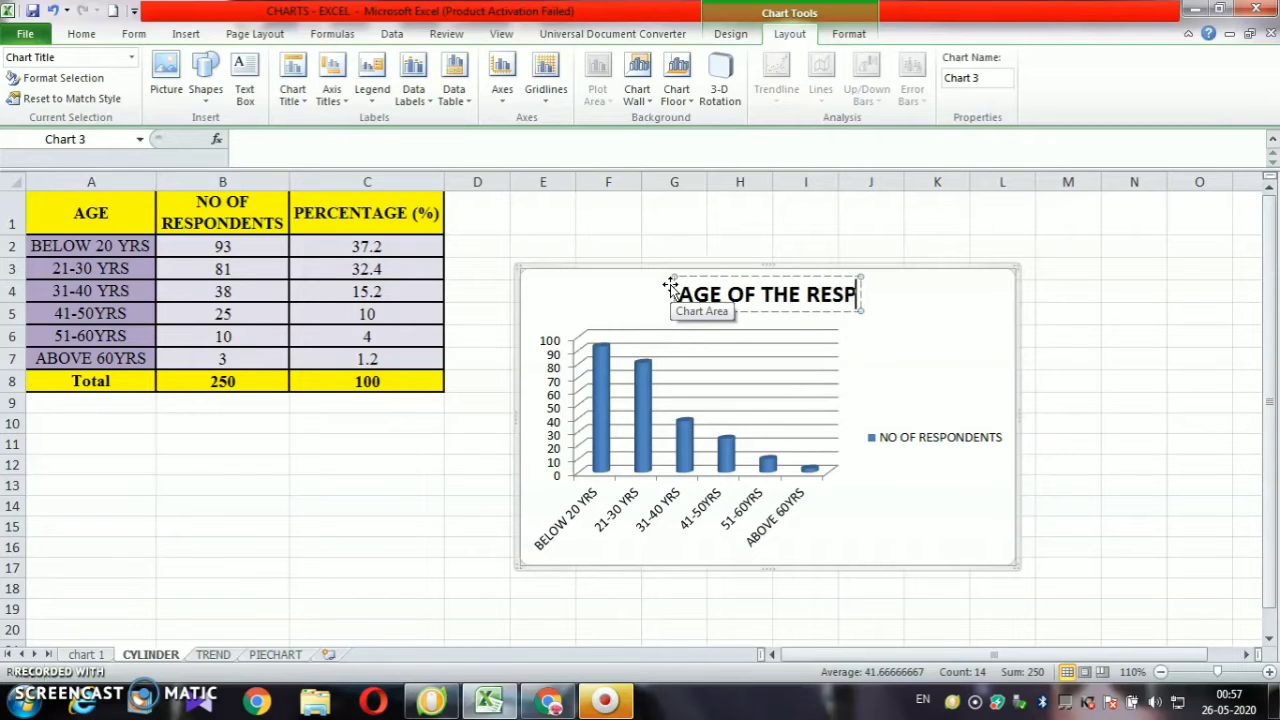
text(OND)
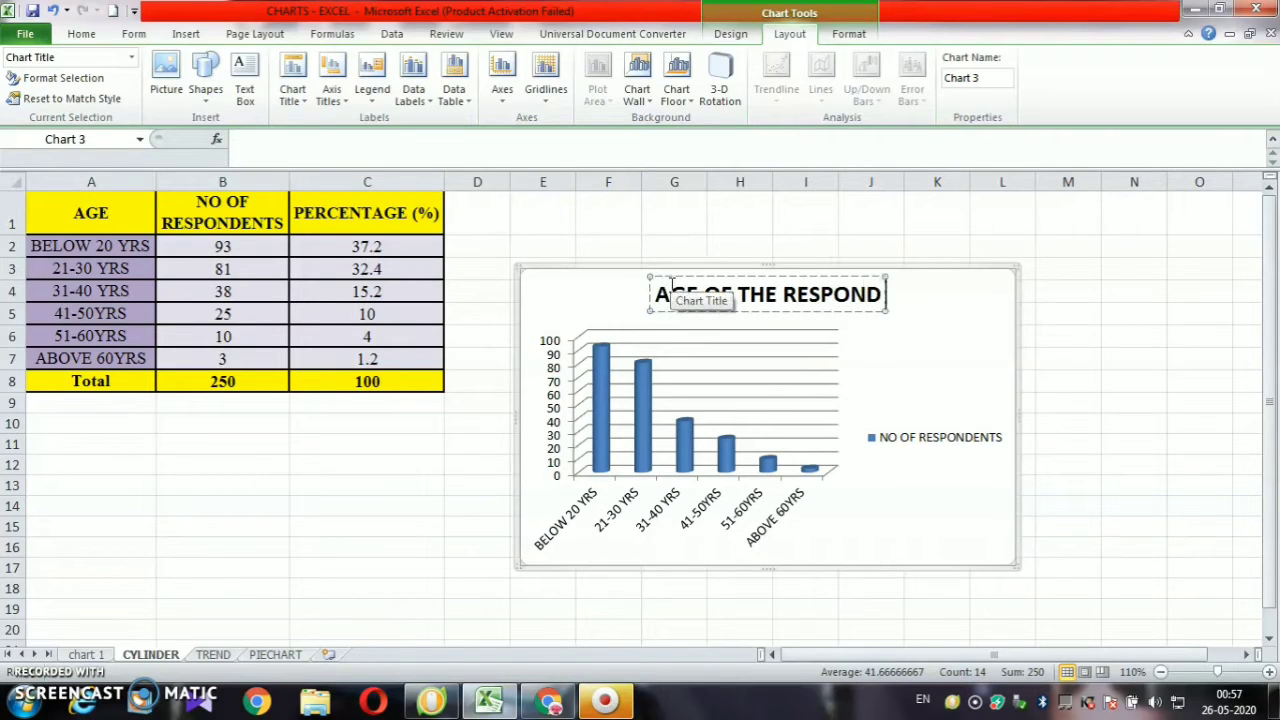
text(ENTS)
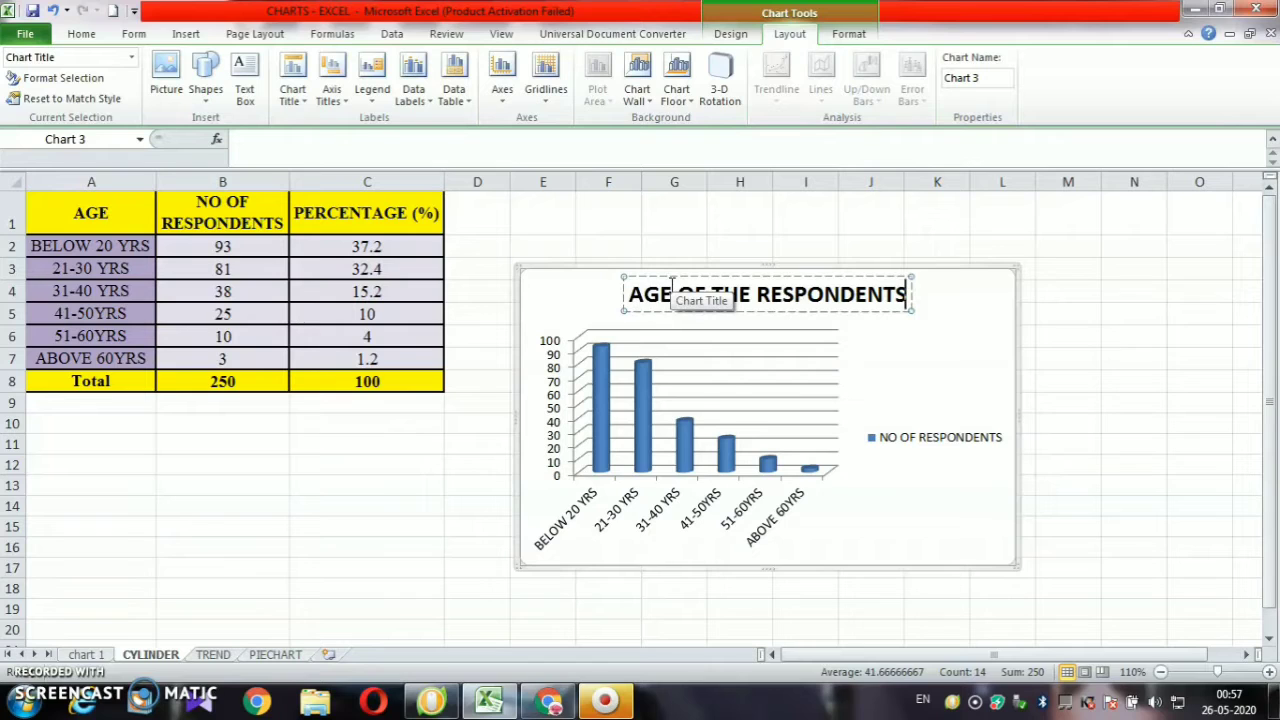
click(704, 388)
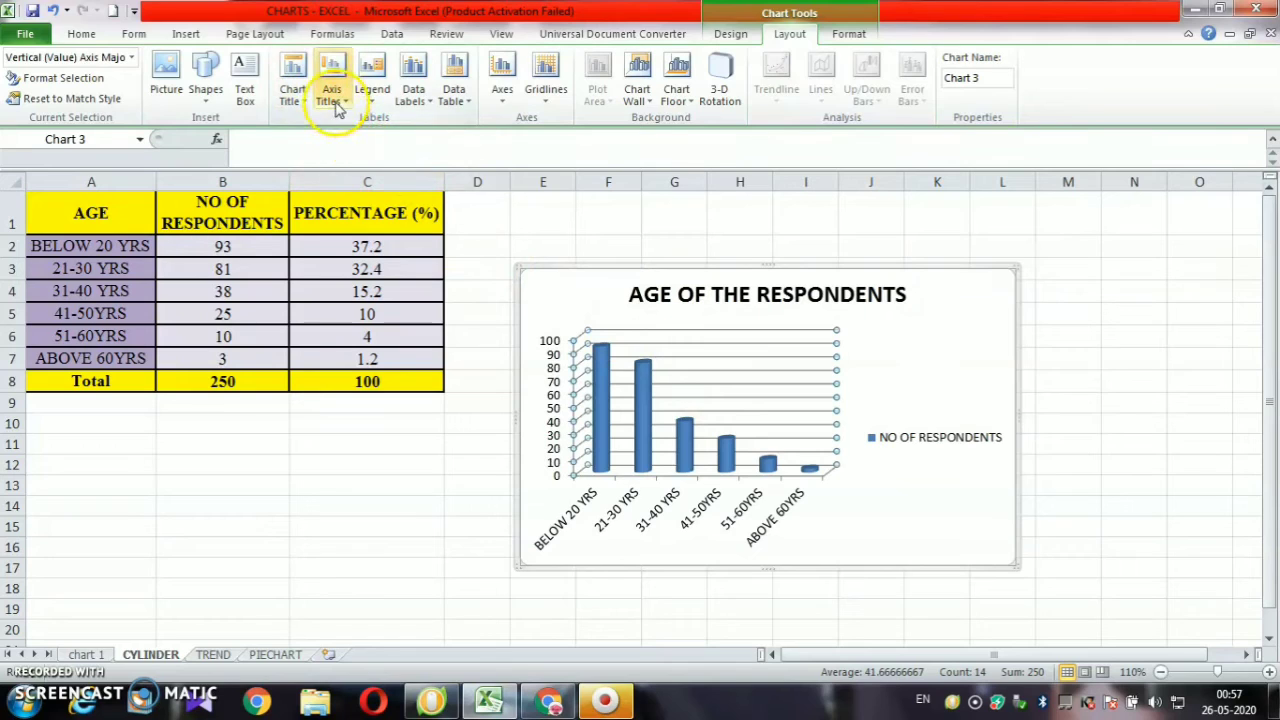
Add a primary horizontal axis title below the axis reading 'AGE OF THE RESPONDENTS'
click(337, 108)
click(359, 124)
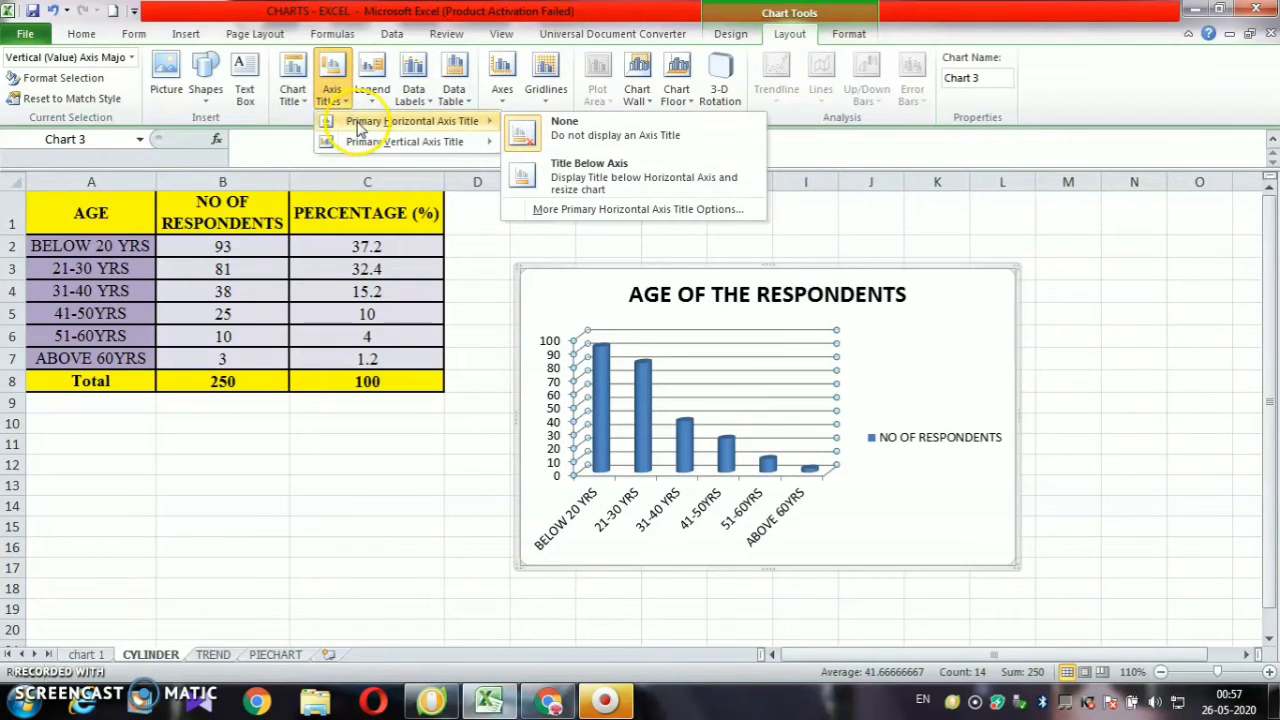
click(578, 175)
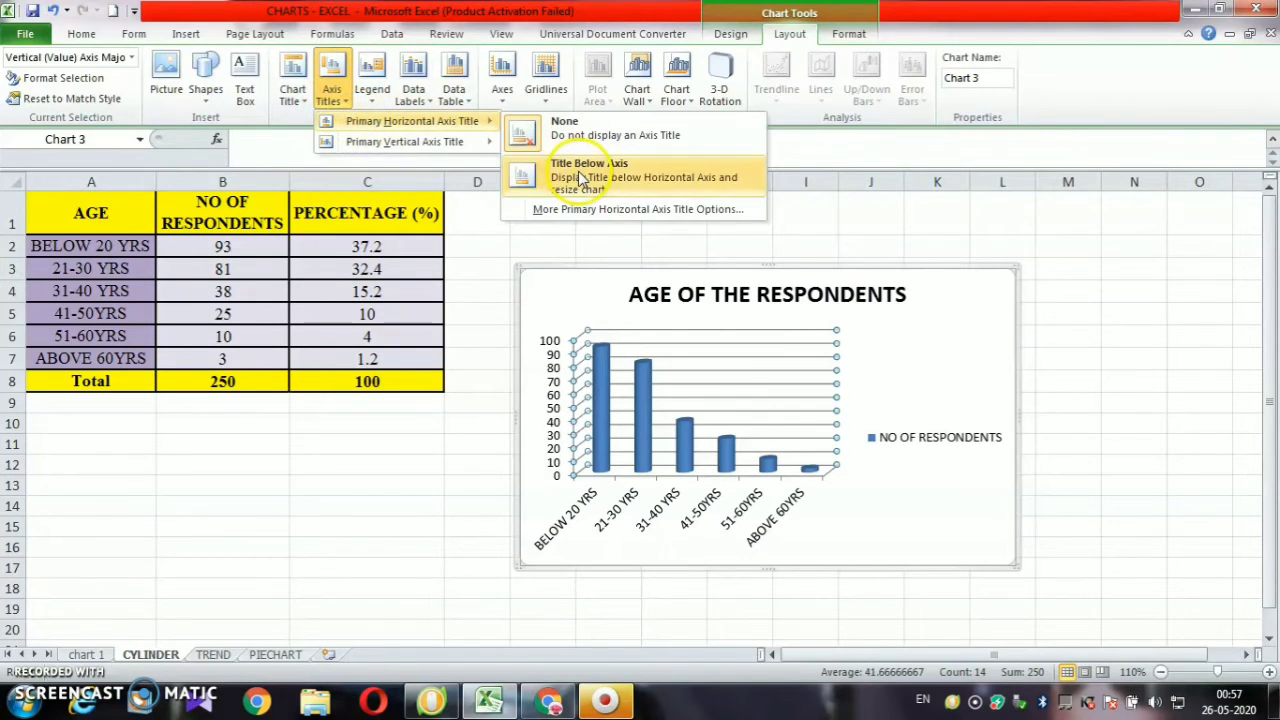
click(579, 171)
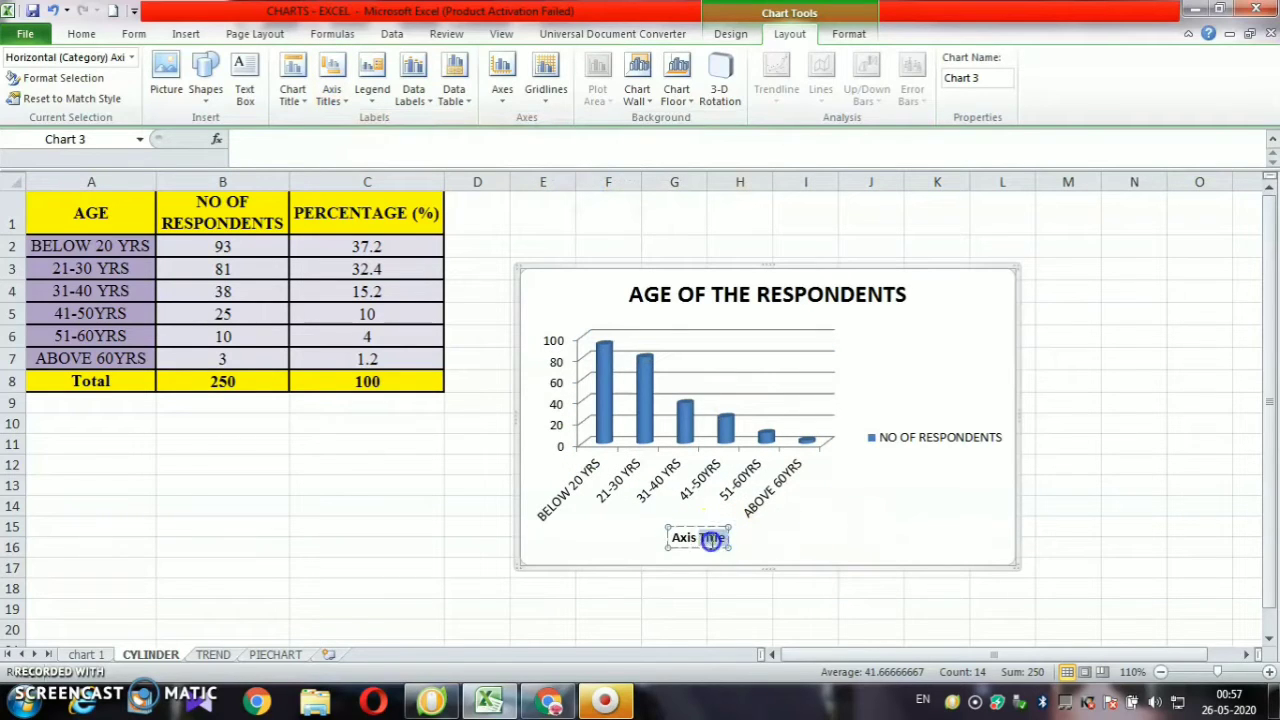
text(AGE)
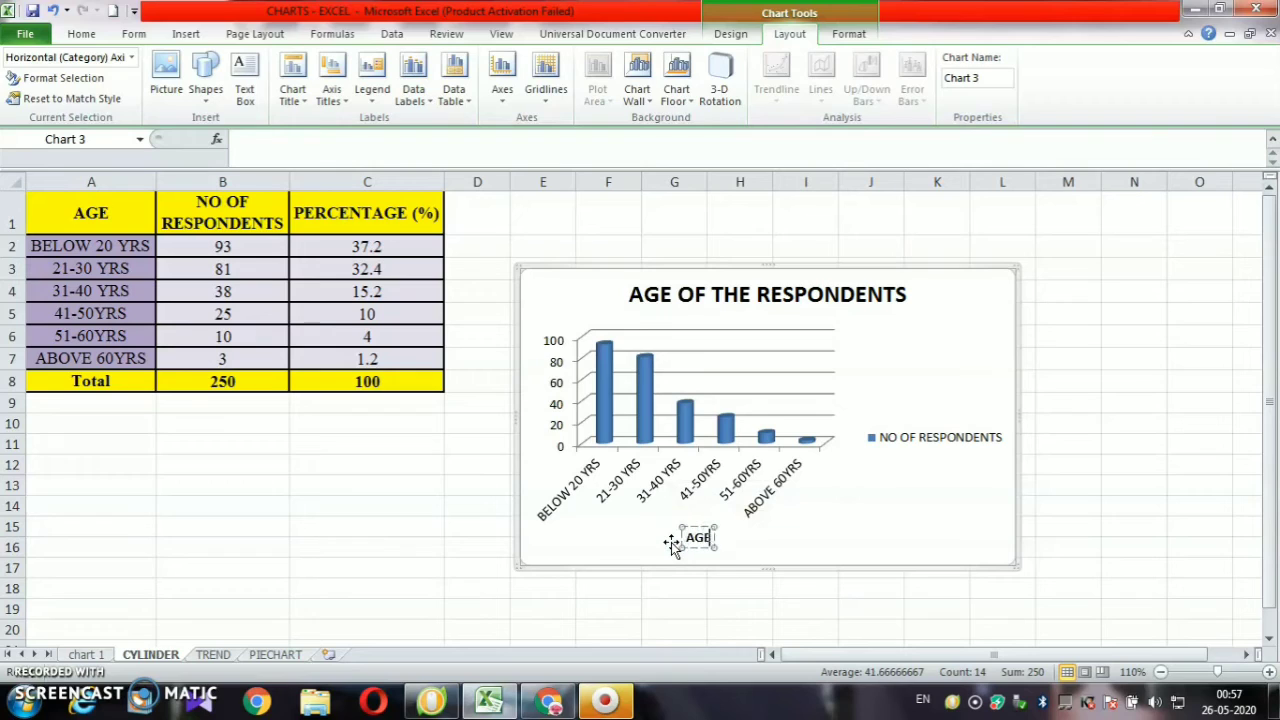
text( OF THE)
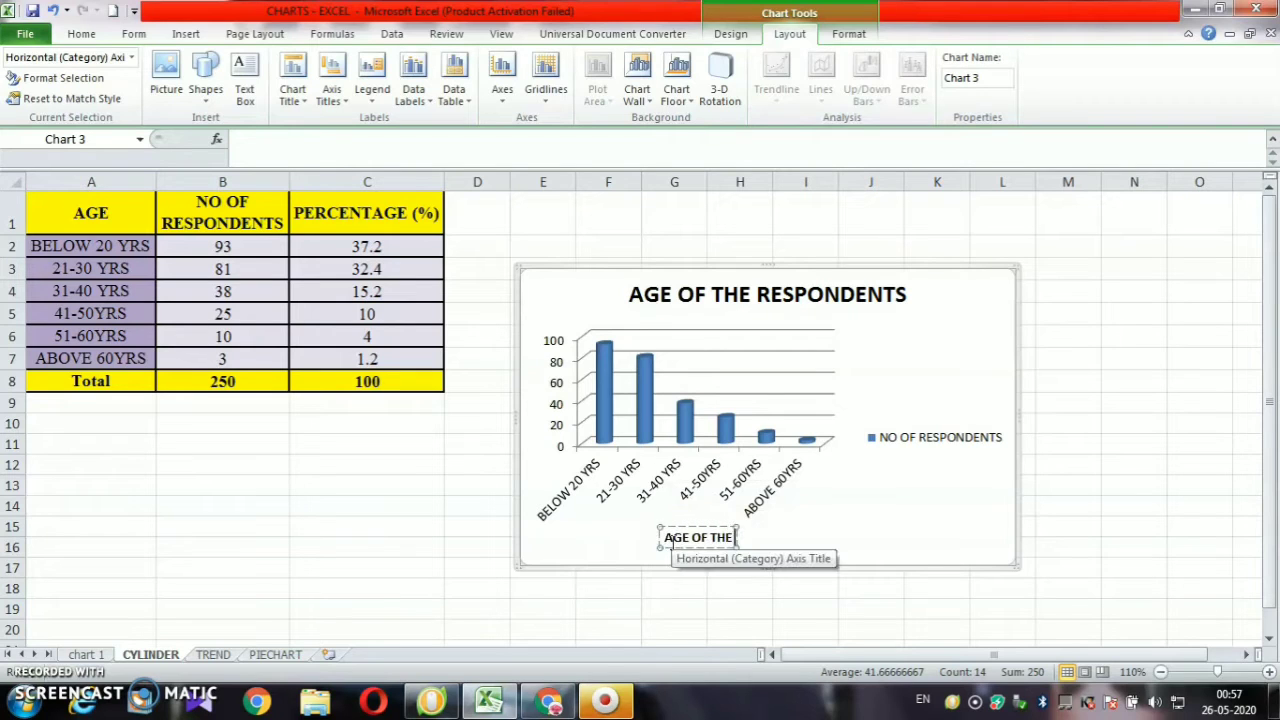
text( RESPONDEN)
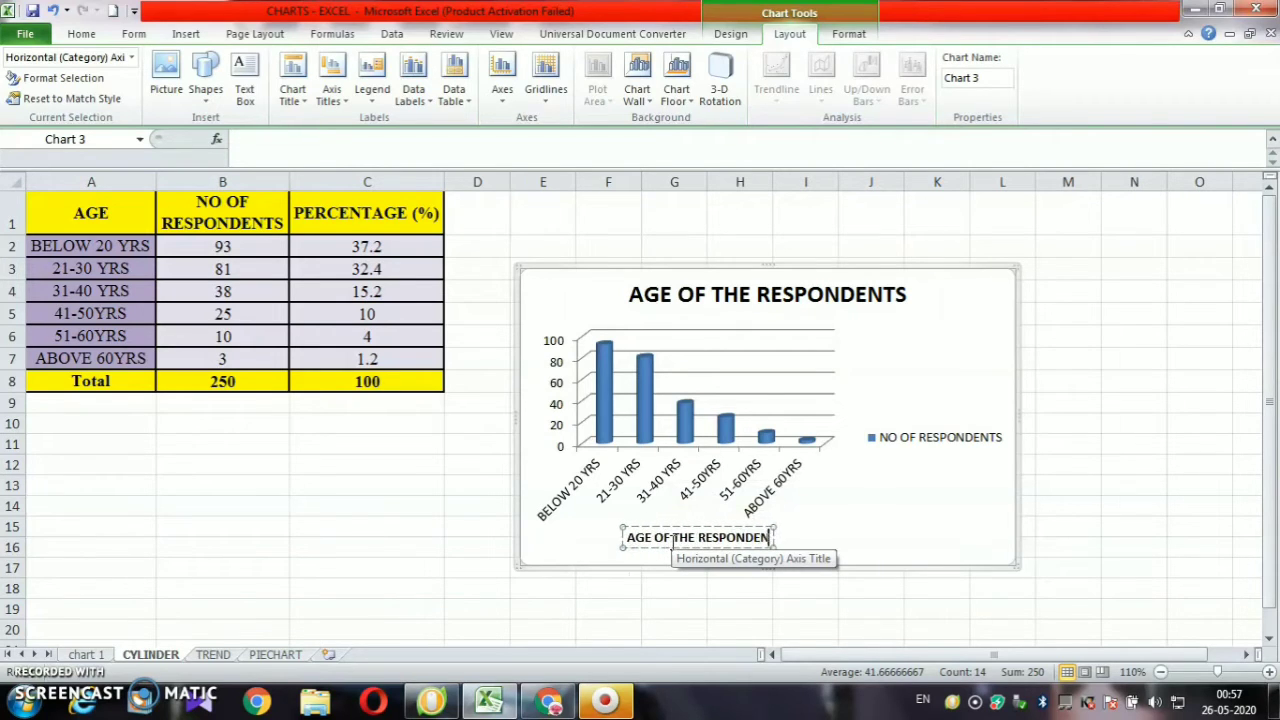
text(TS)
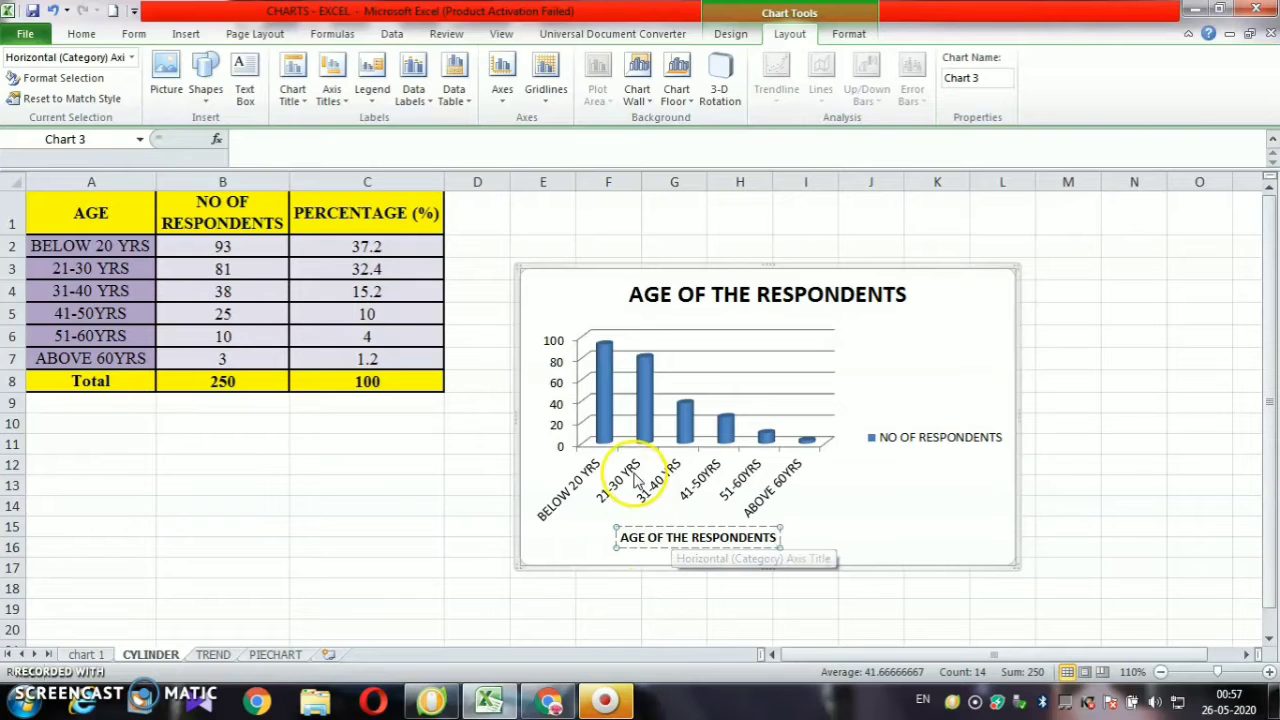
click(808, 530)
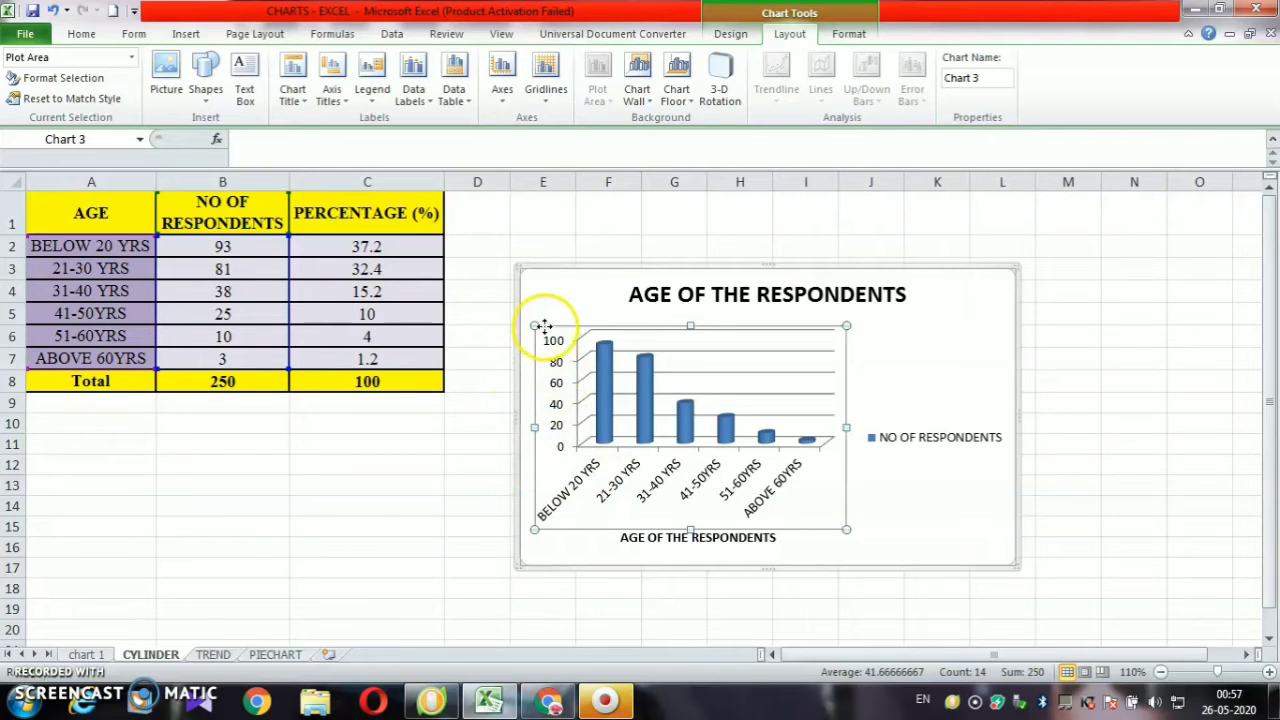
Add a rotated primary vertical axis title, replacing the placeholder with 'NO OF RESPONDENTS'
click(340, 100)
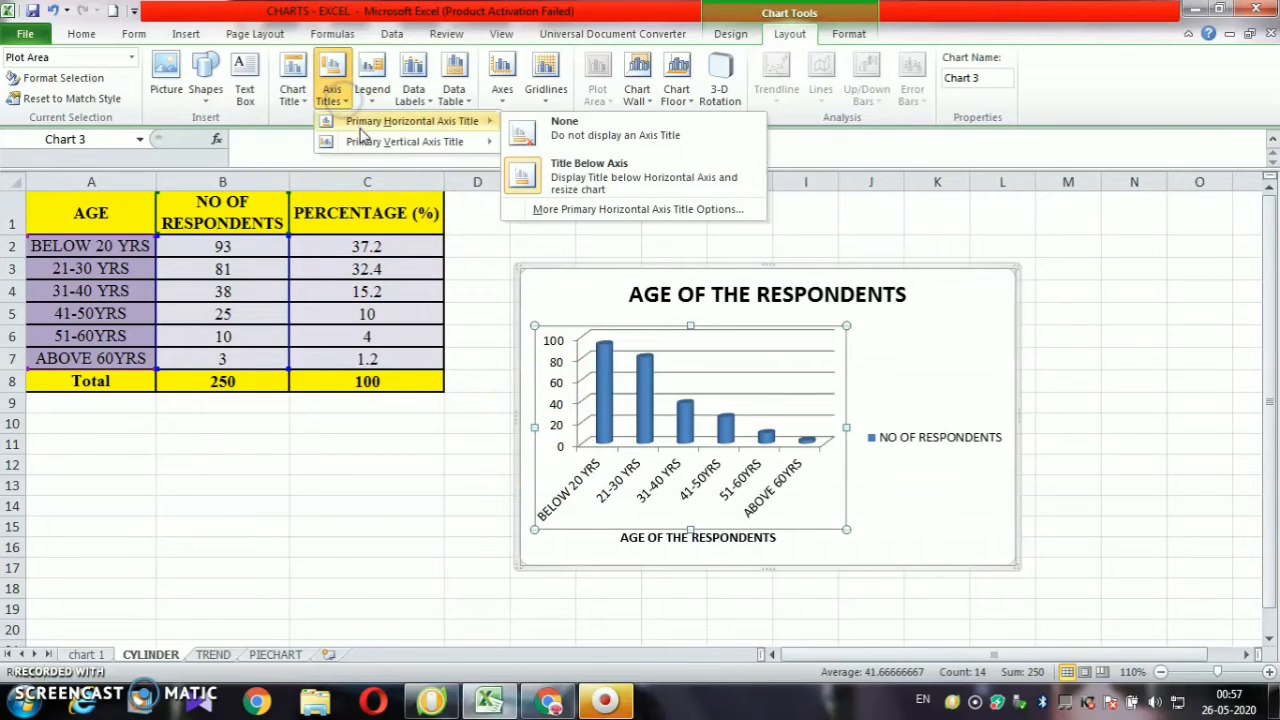
mouse_move(404, 141)
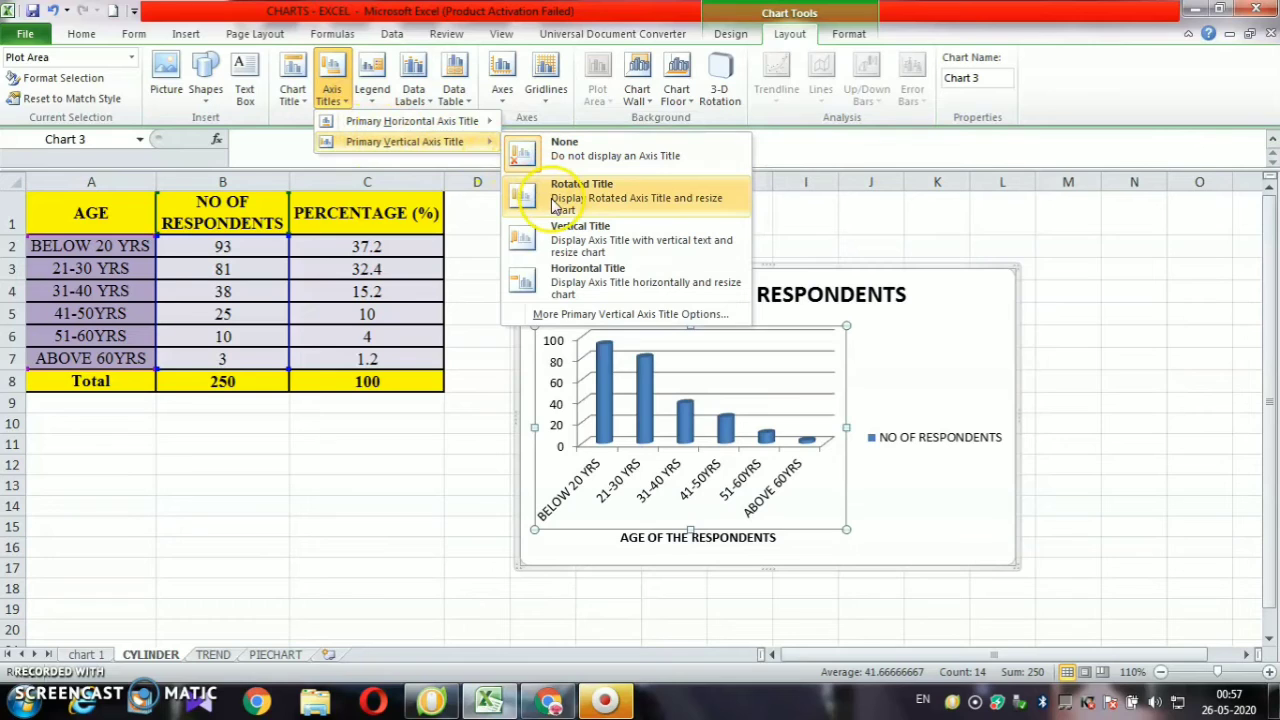
click(554, 198)
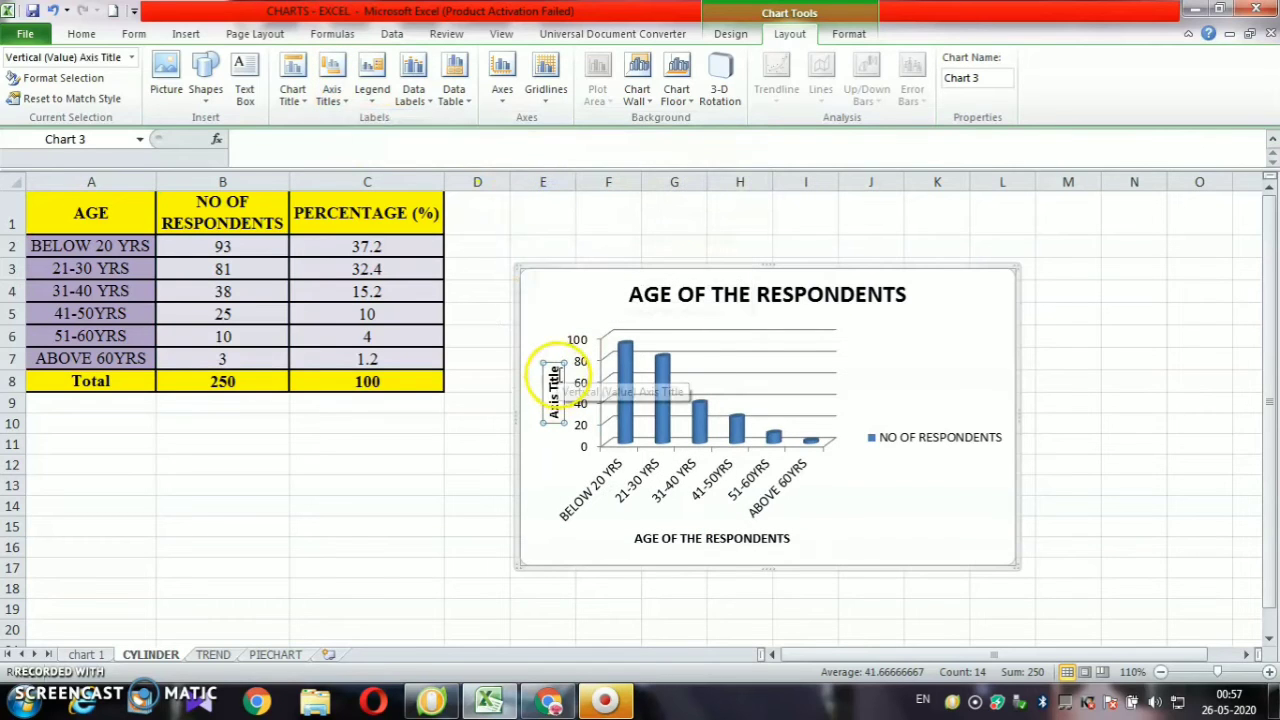
click(553, 367)
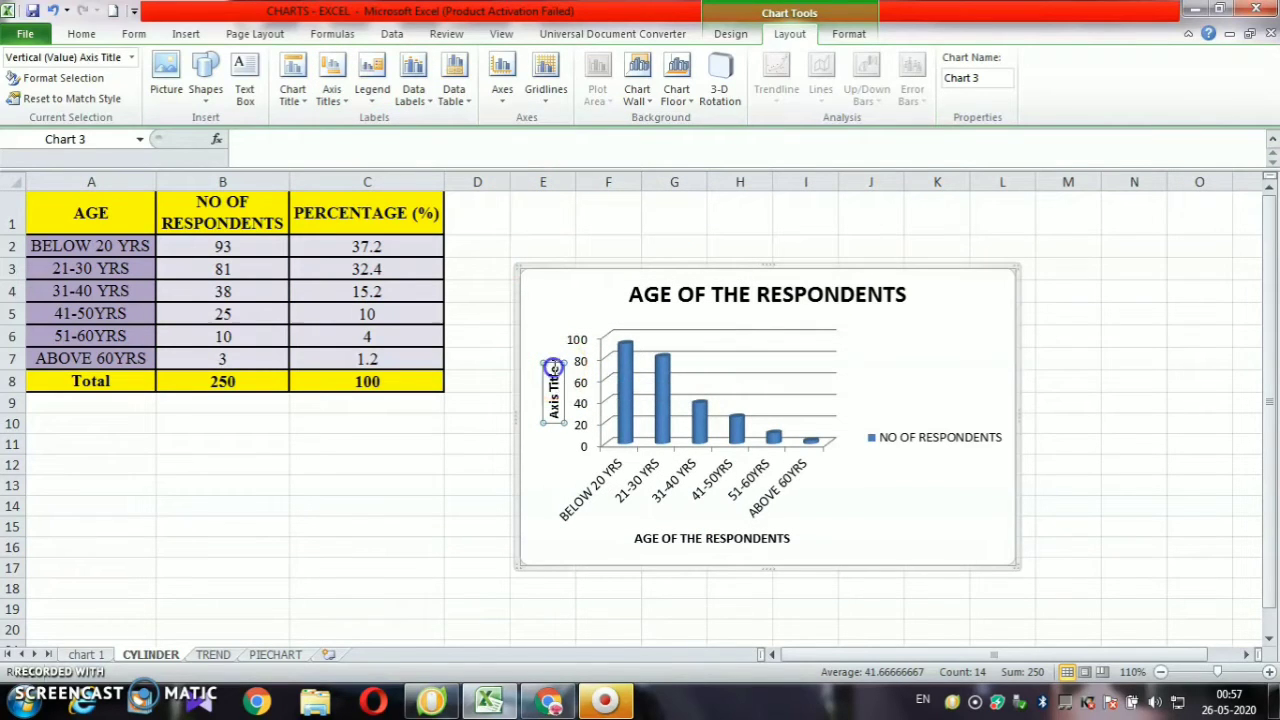
key(BackSpace)
key(BackSpace)
key(BackSpace)
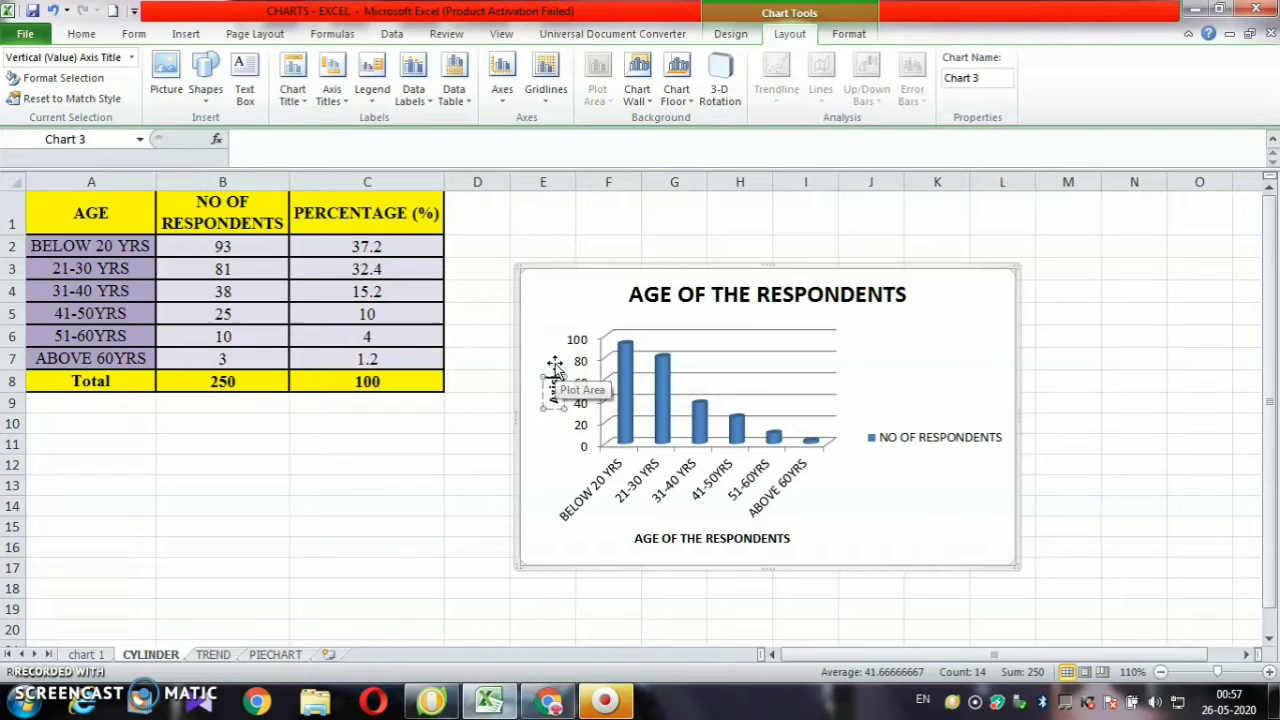
text(N)
text(O)
text( OF R)
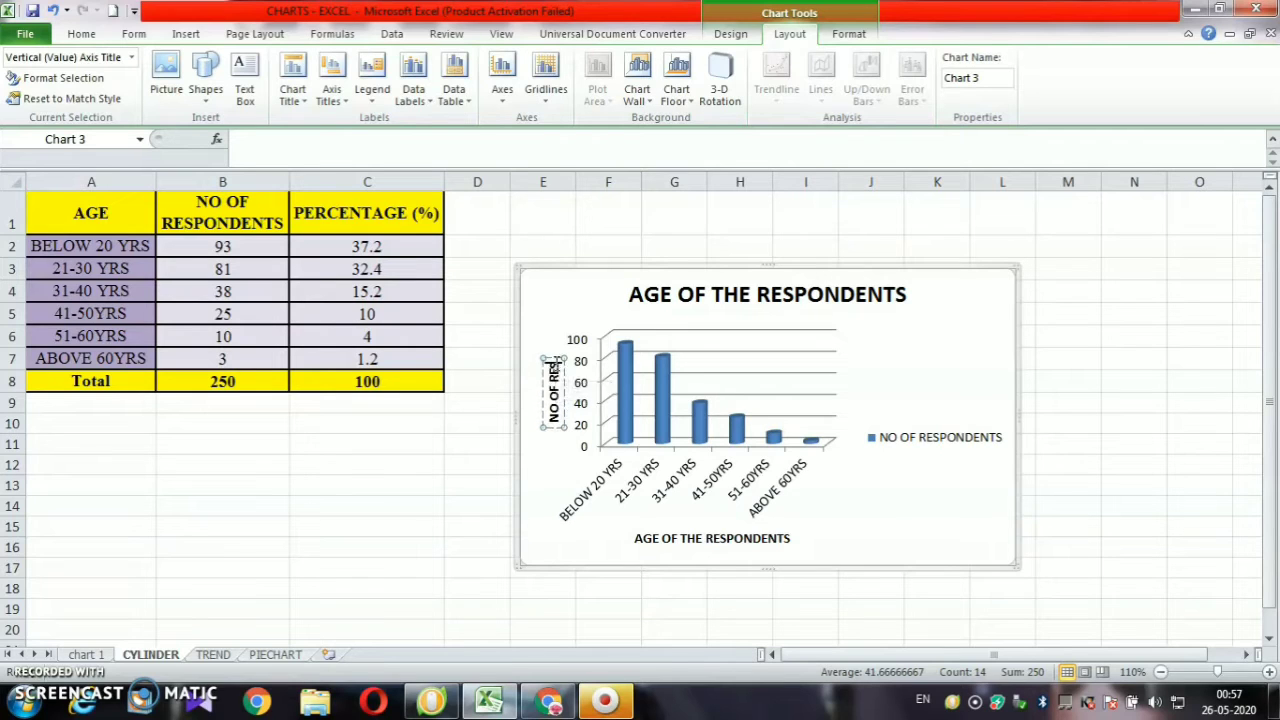
text(ESPONDENTS)
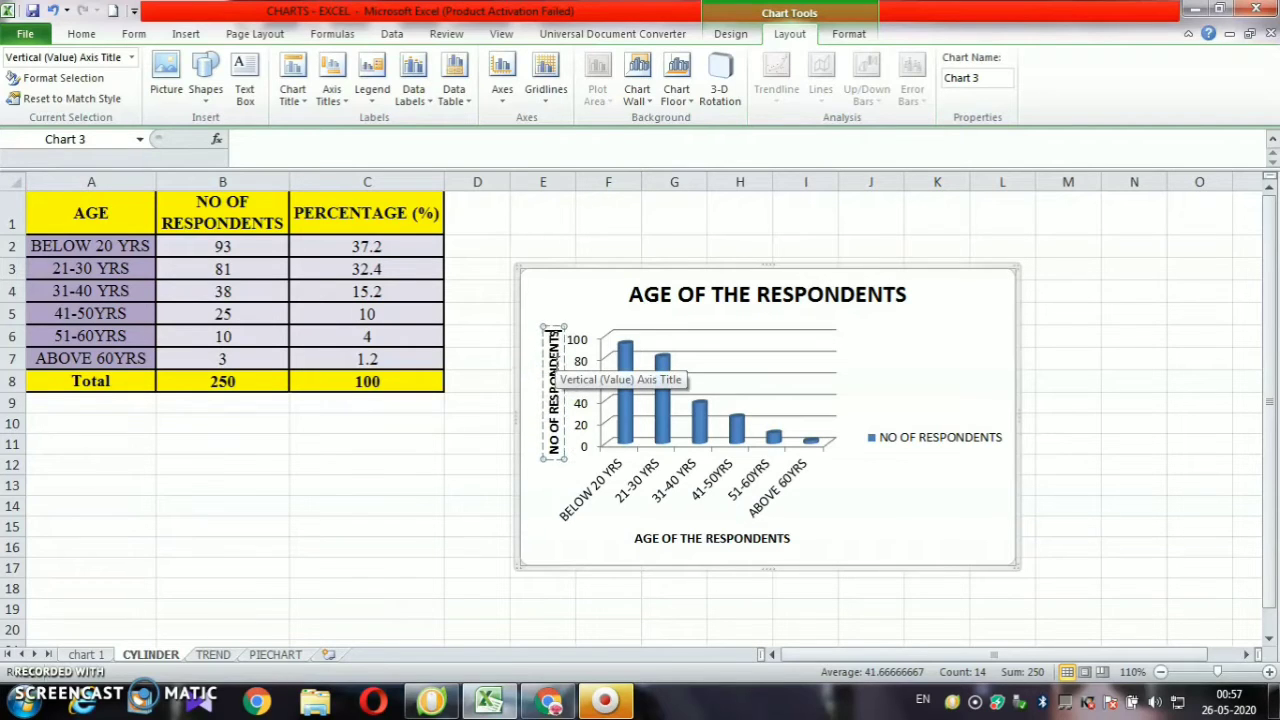
click(825, 450)
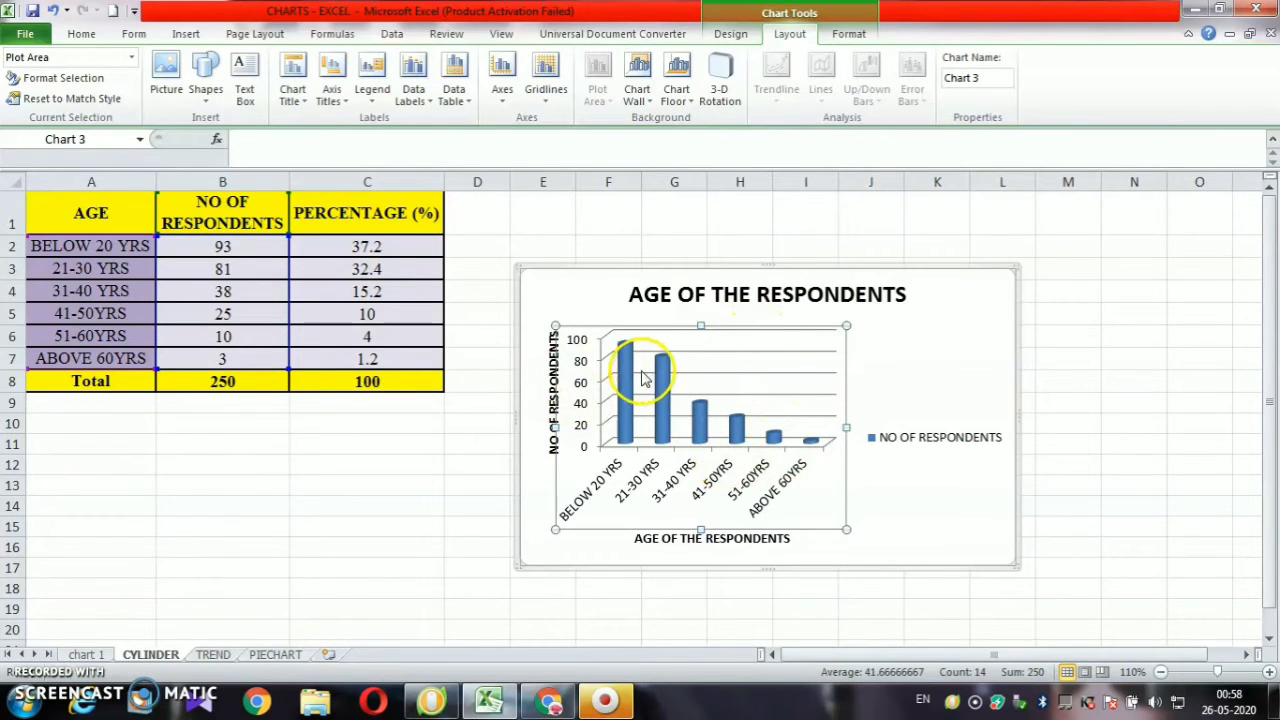
Show data labels on the cylinders so they display 93, 81, 38, 25, 10 and 3
click(416, 100)
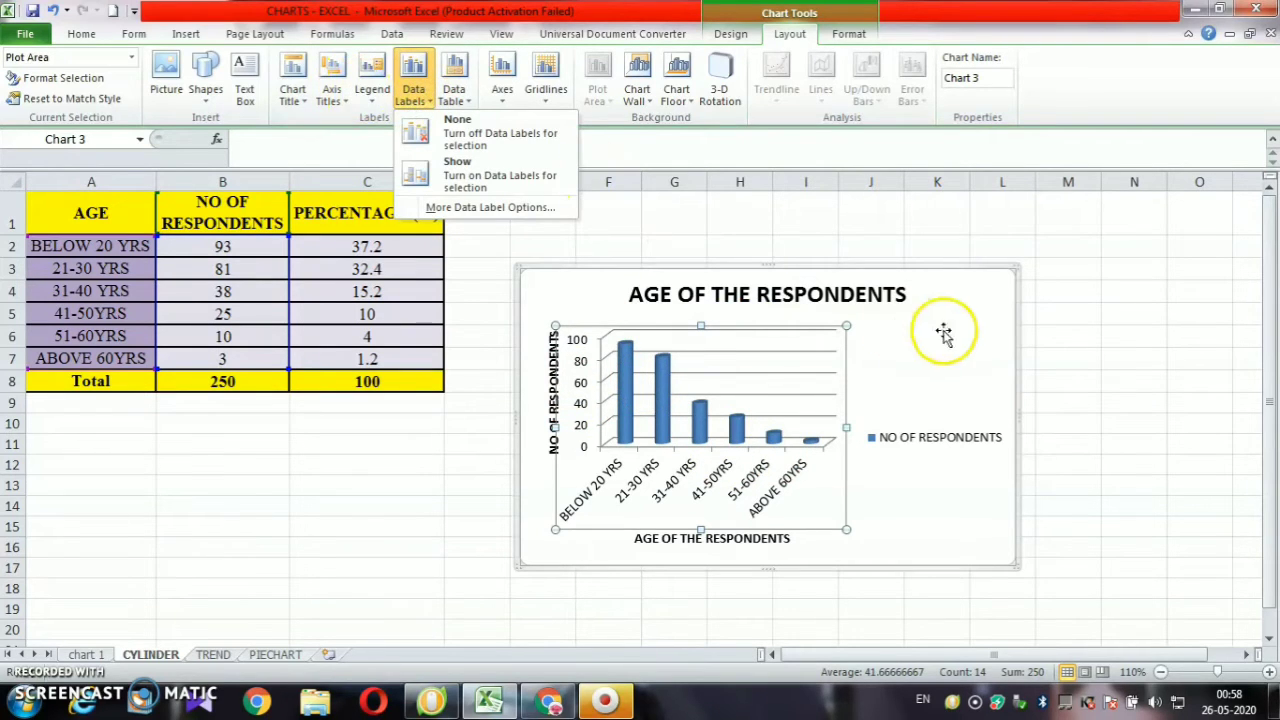
click(470, 176)
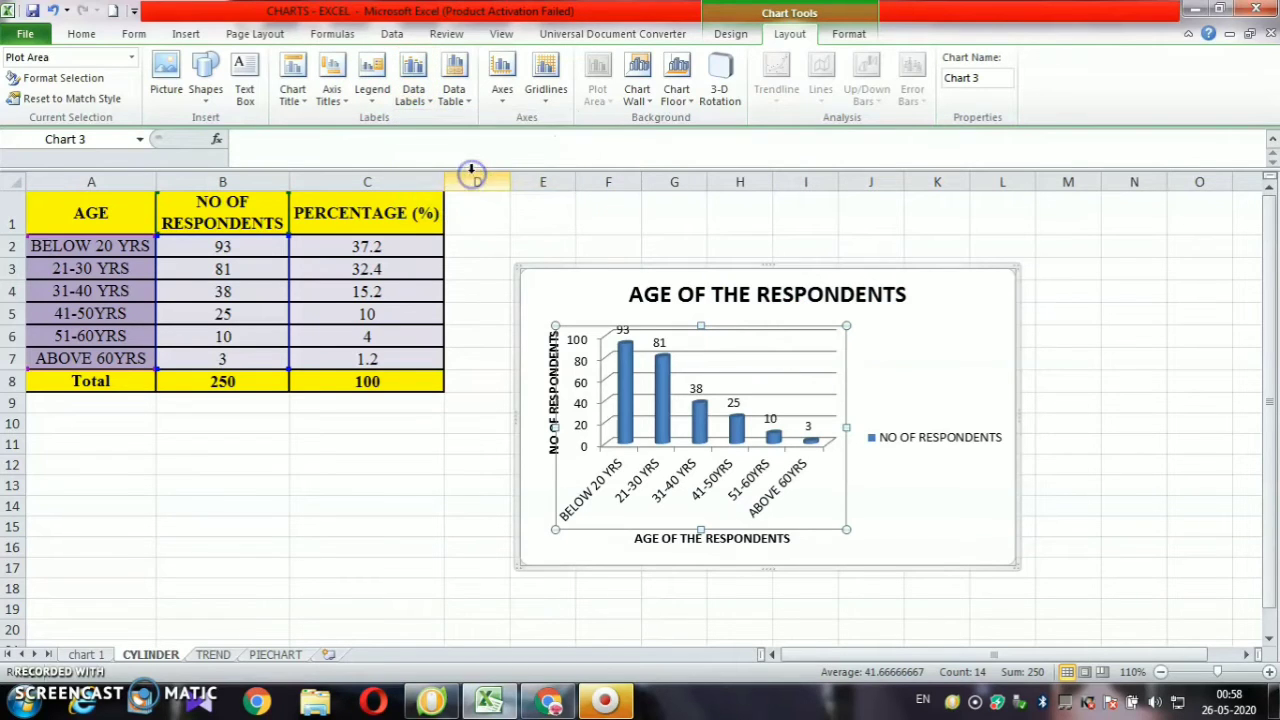
click(766, 384)
click(630, 345)
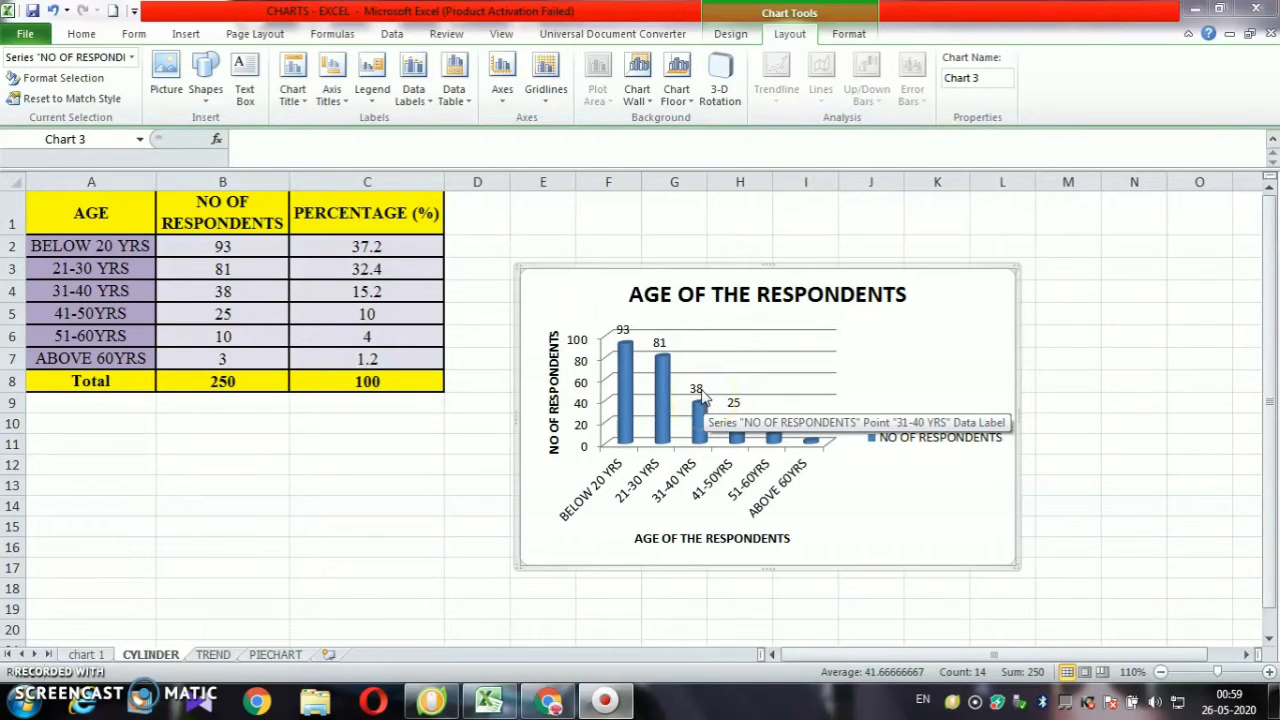
click(751, 378)
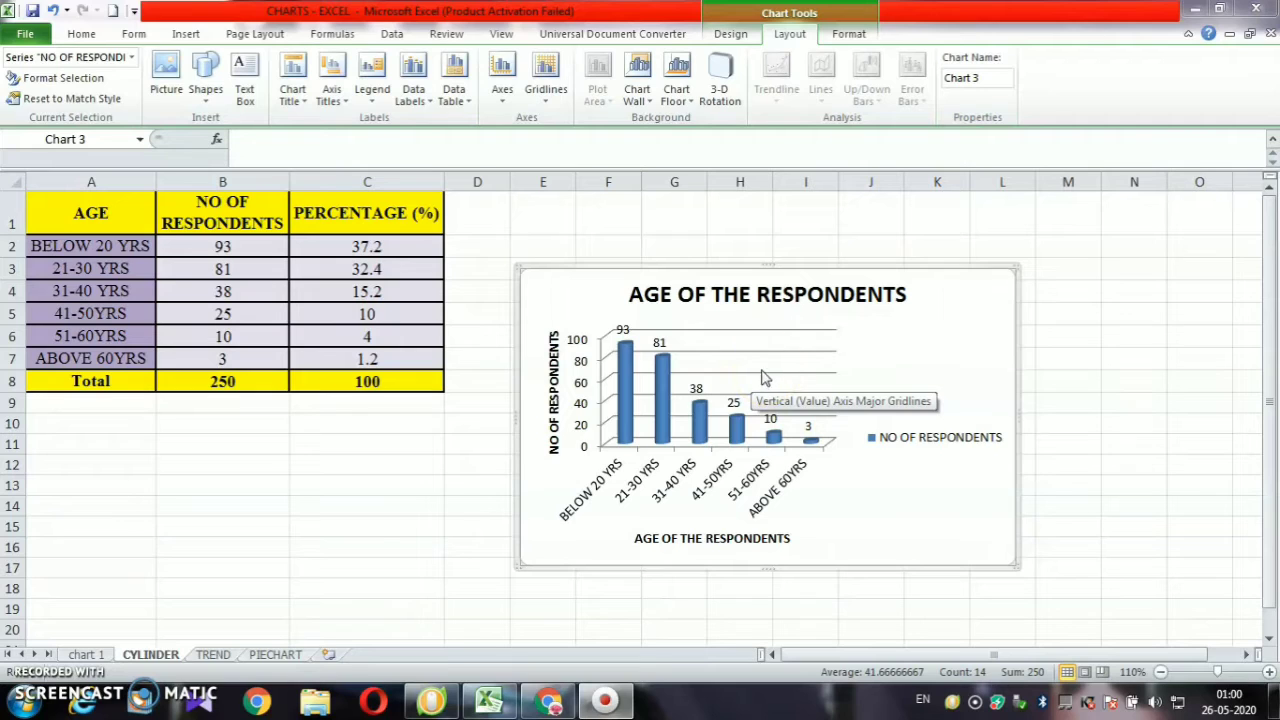
click(771, 352)
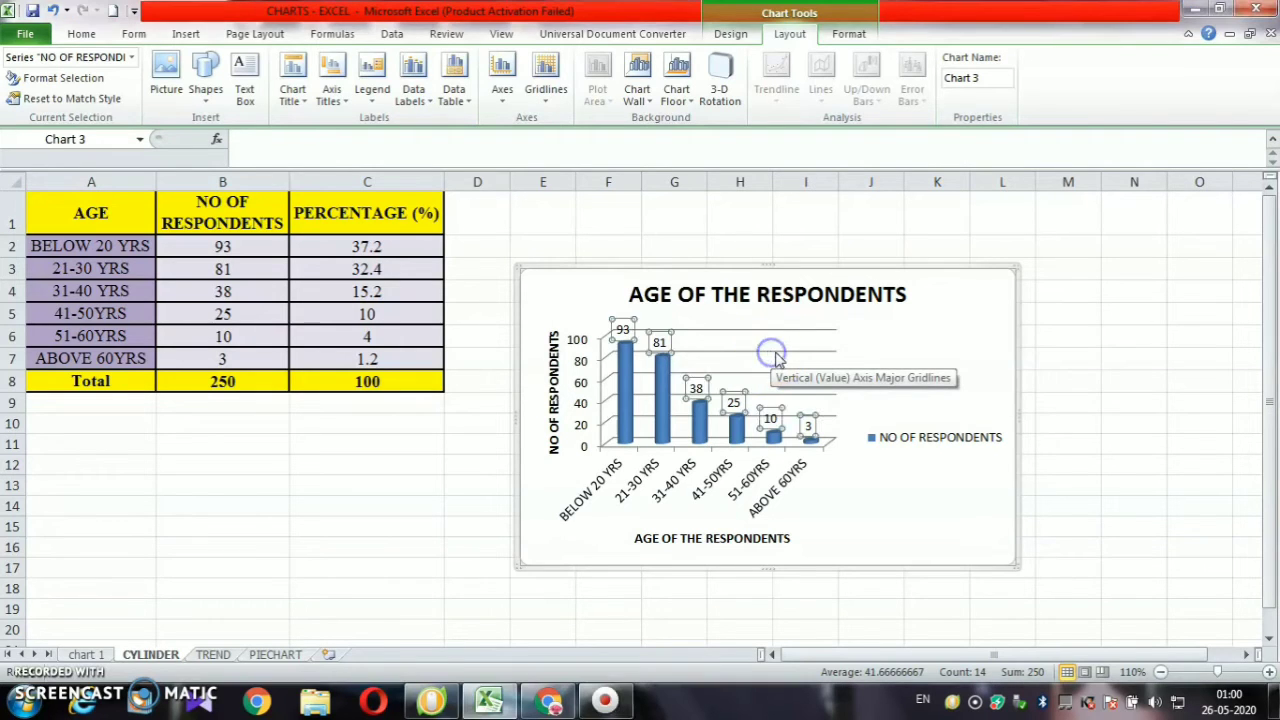
click(783, 353)
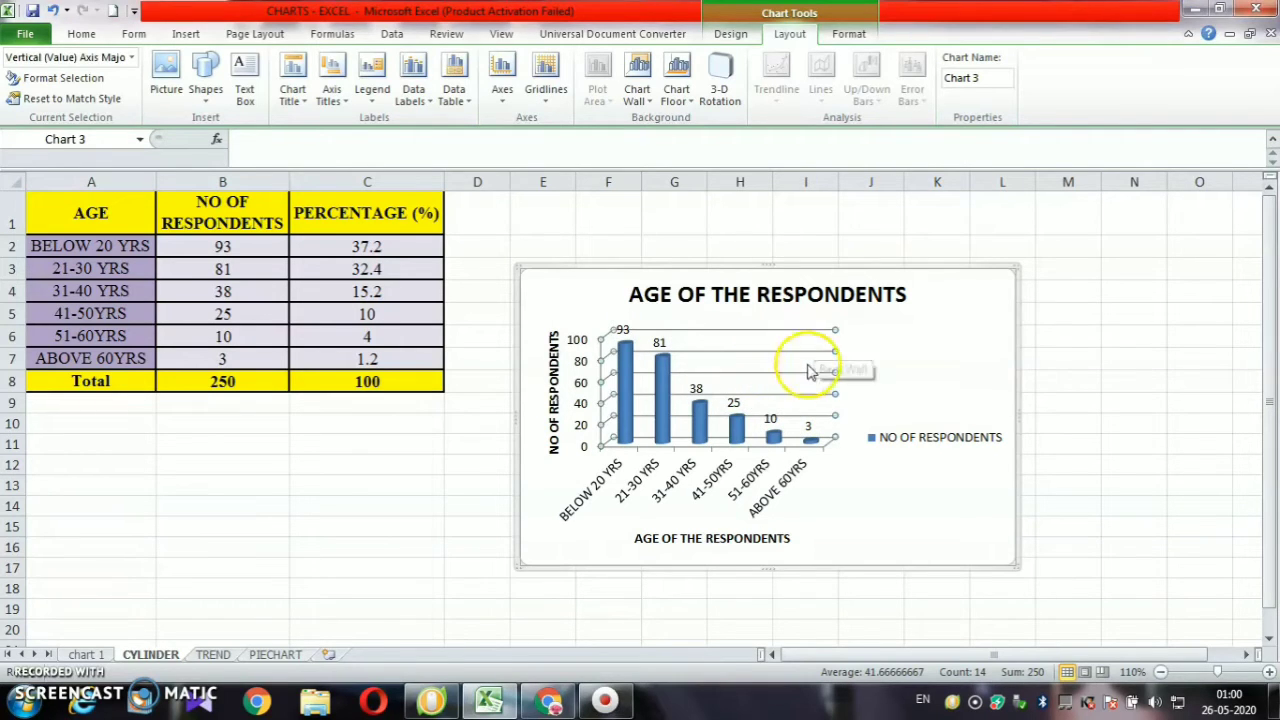
click(795, 367)
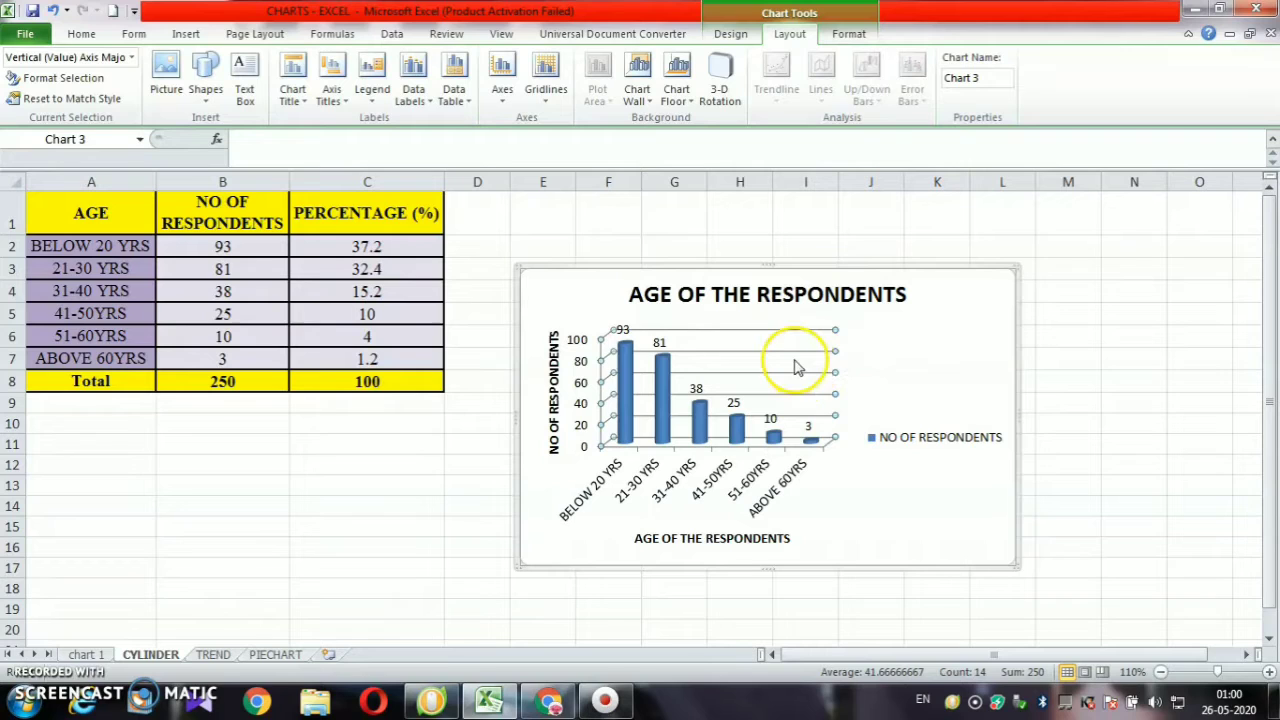
Set Primary Horizontal Gridlines to None on the age-of-respondents chart
click(542, 98)
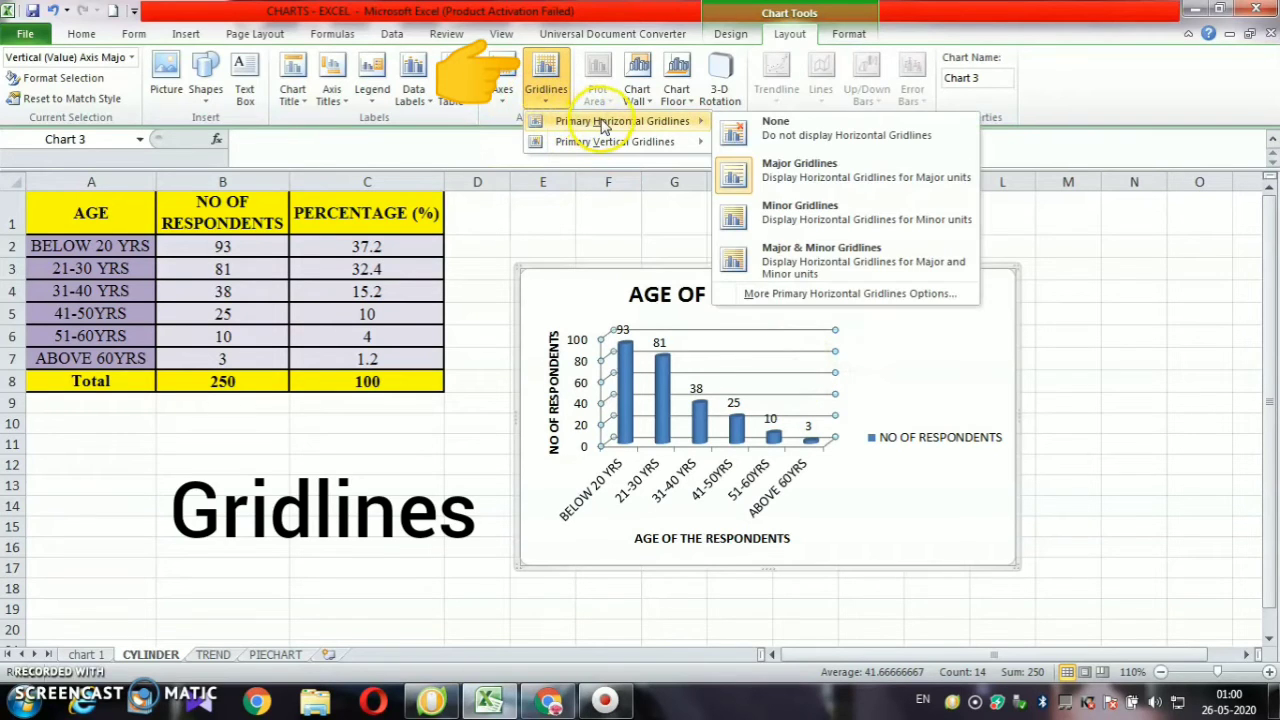
click(688, 122)
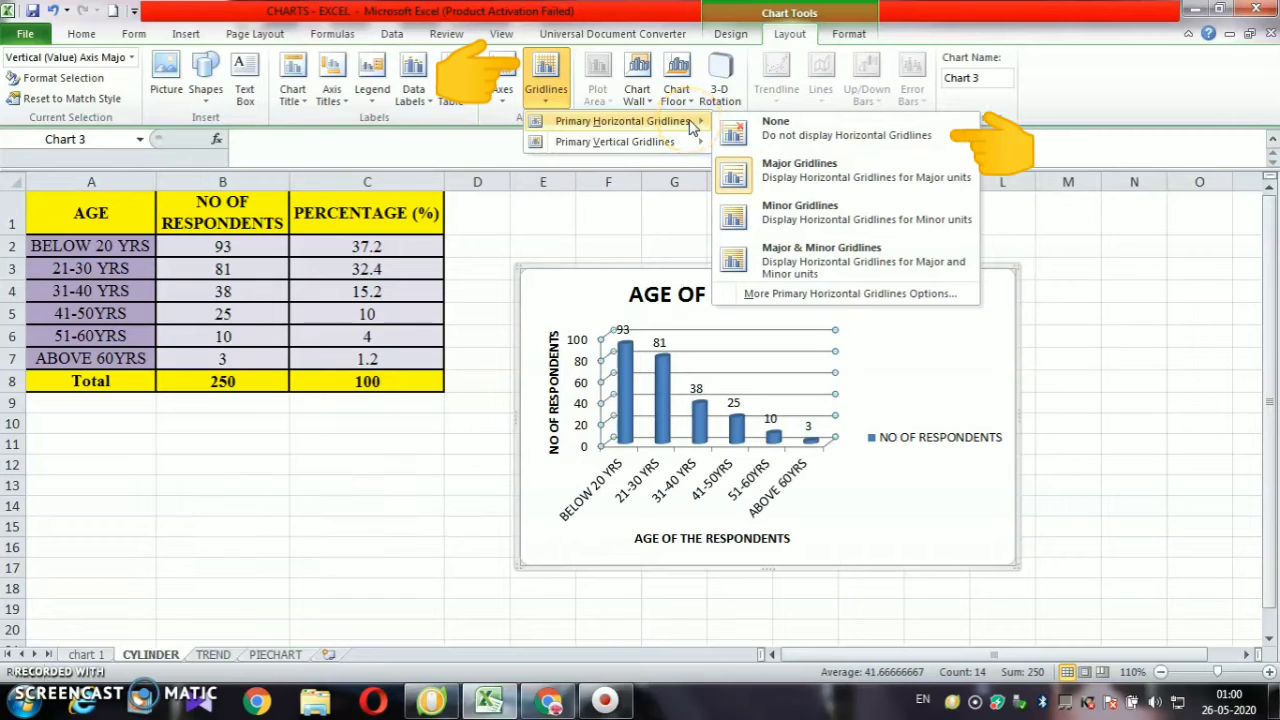
click(740, 134)
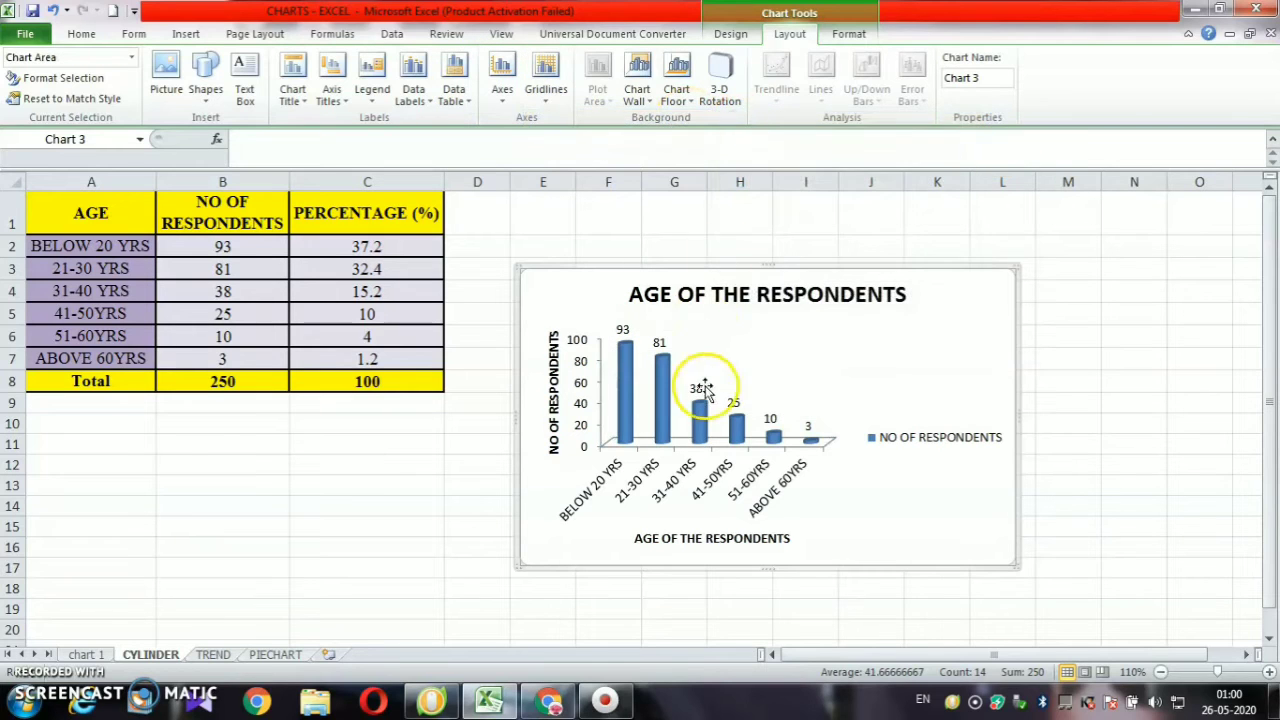
click(816, 428)
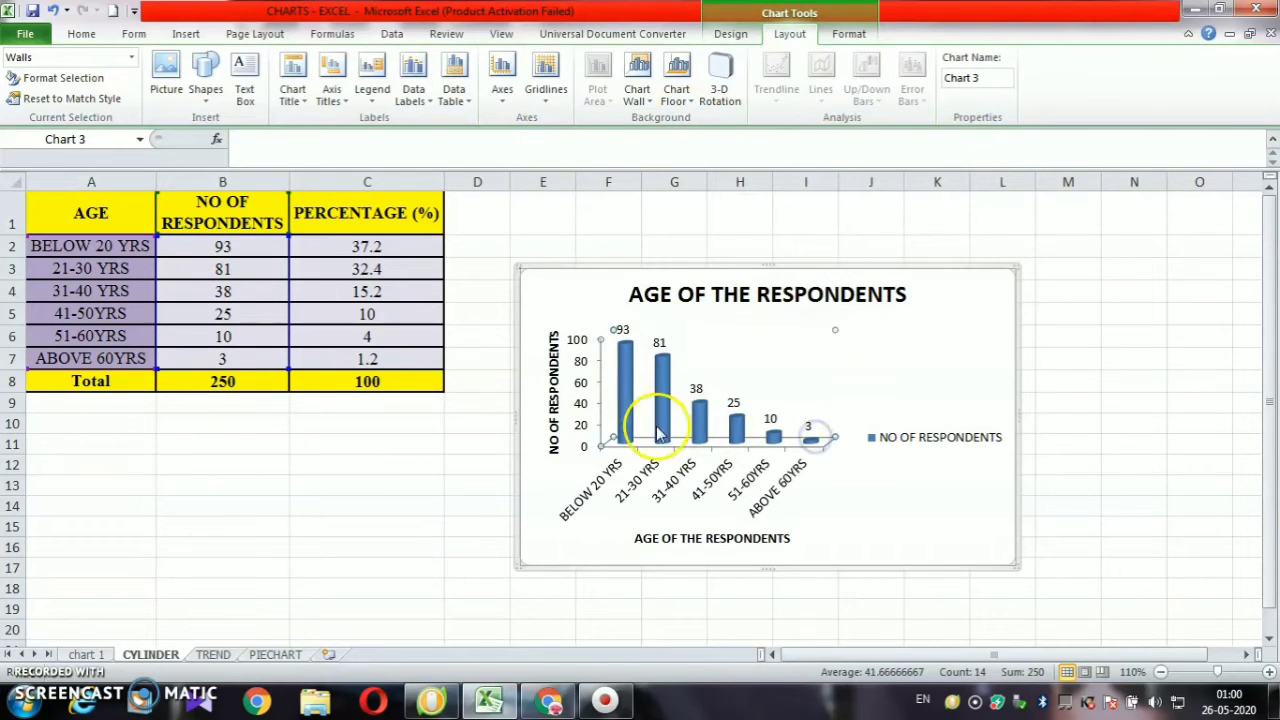
click(895, 400)
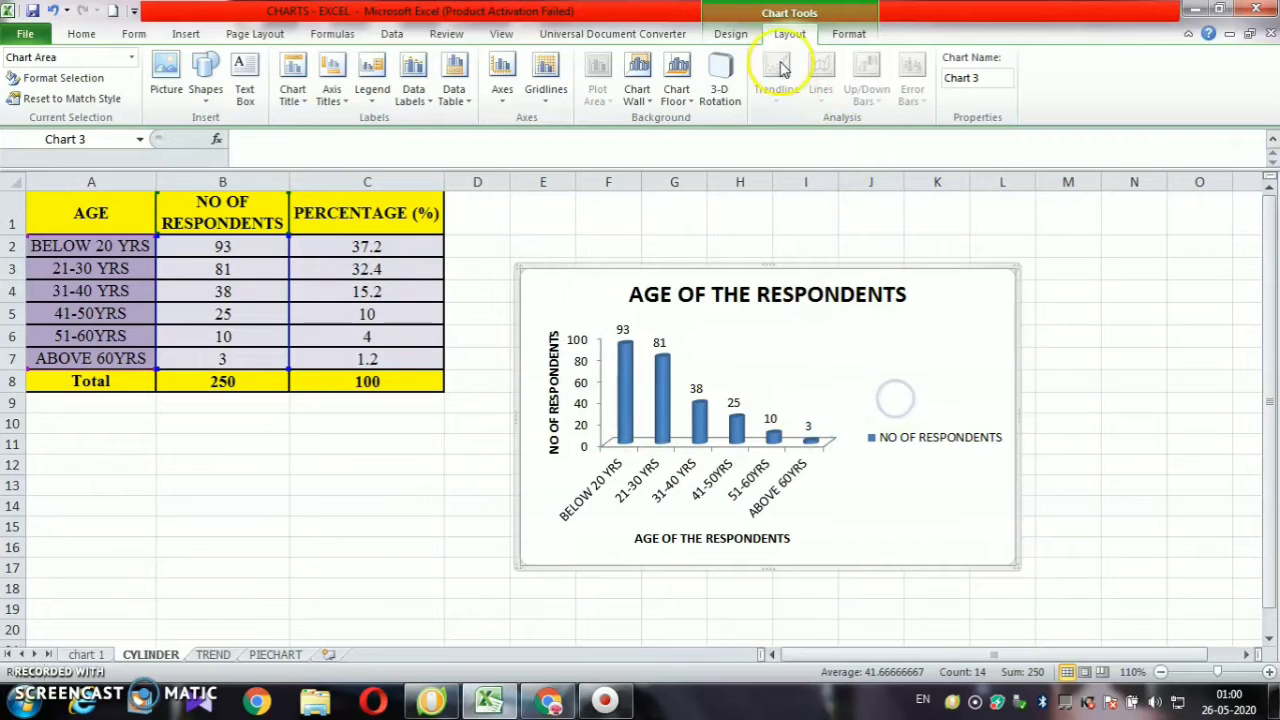
click(548, 98)
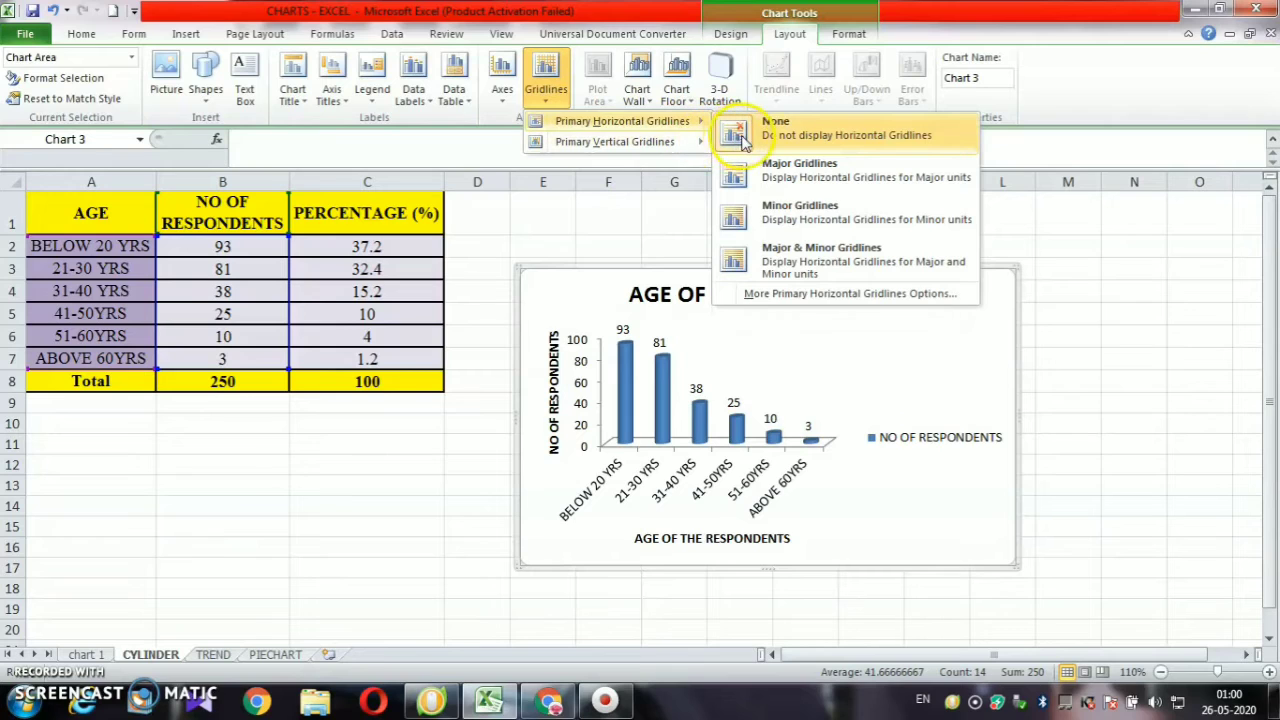
click(738, 135)
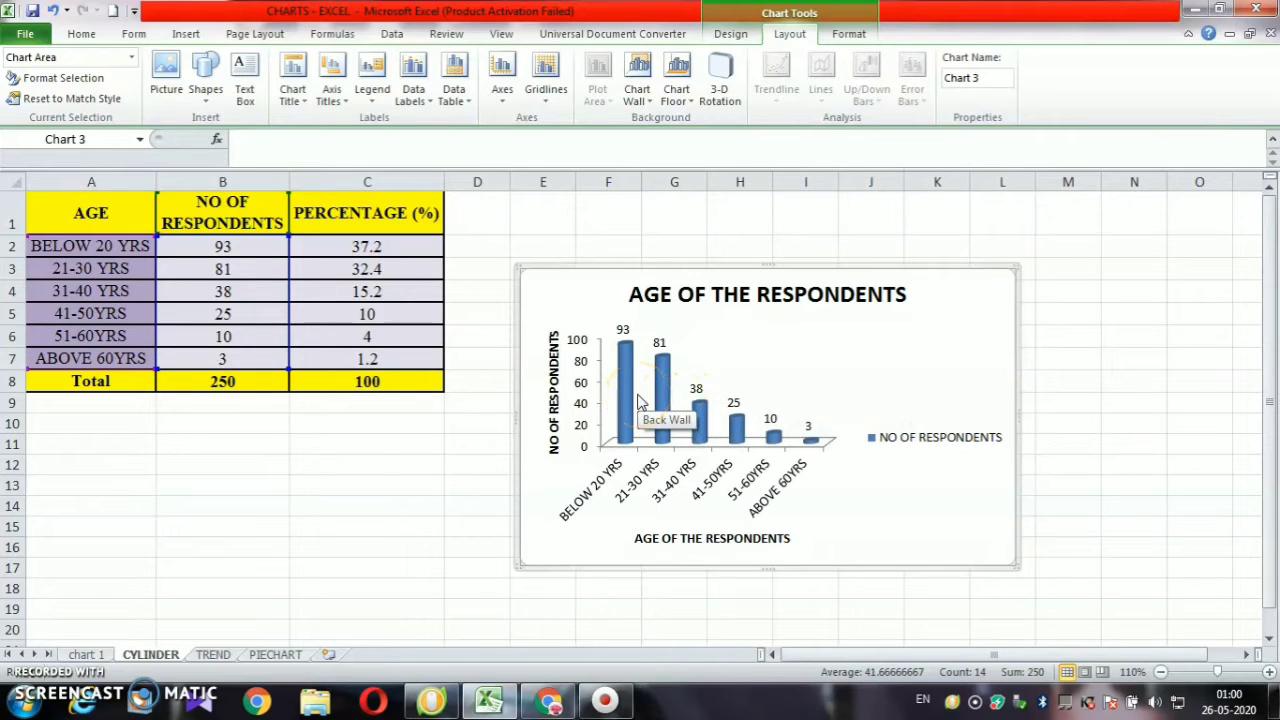
mouse_move(624, 395)
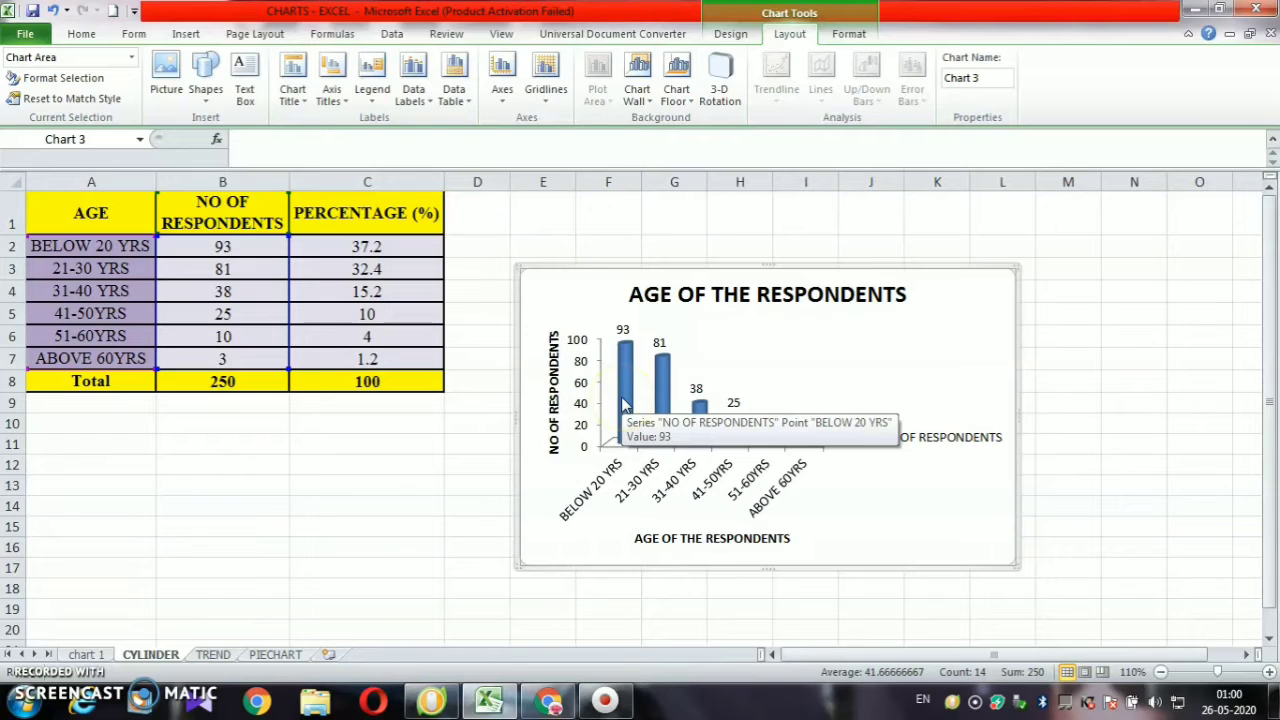
click(621, 400)
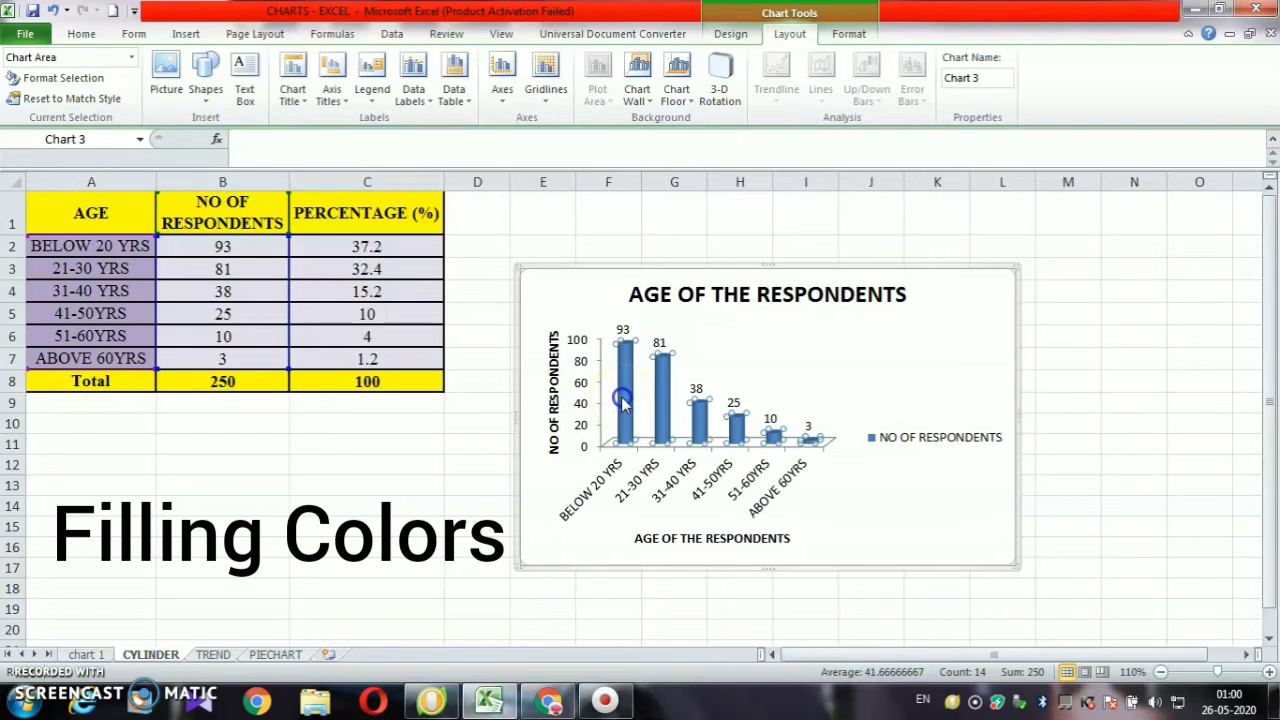
Apply a dark preset style from the Chart Styles gallery to the chart
click(893, 347)
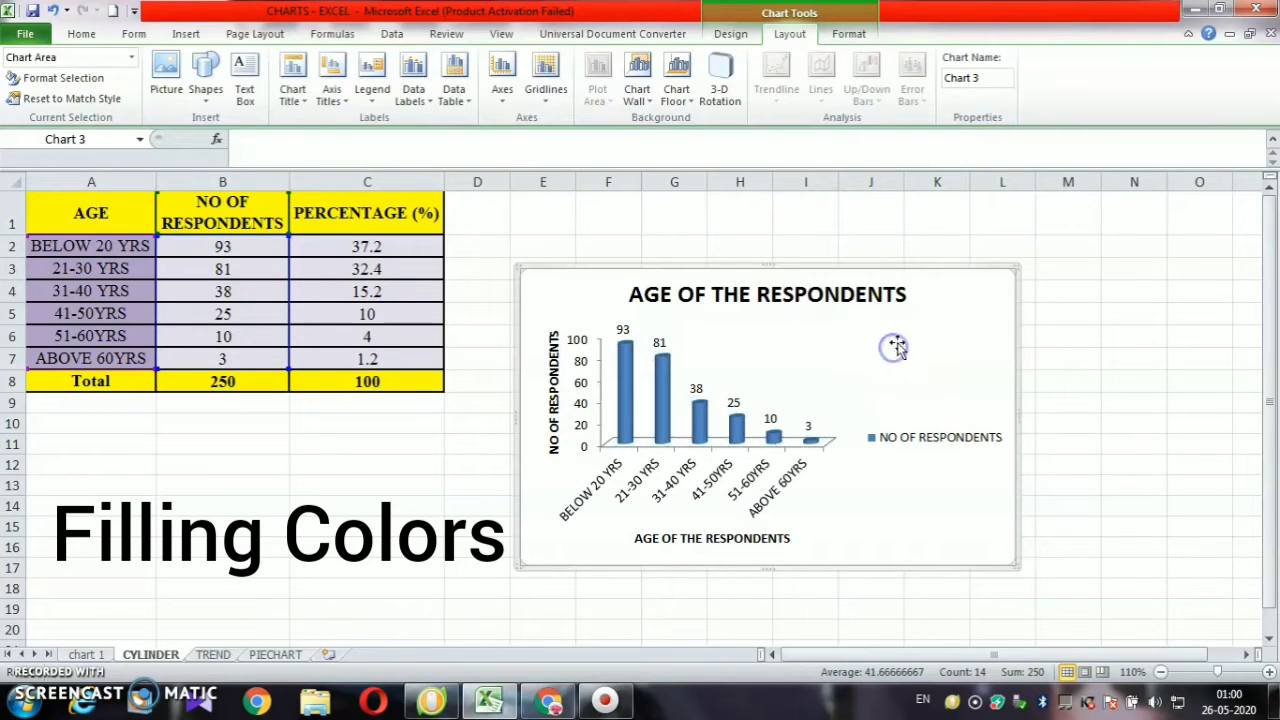
click(757, 38)
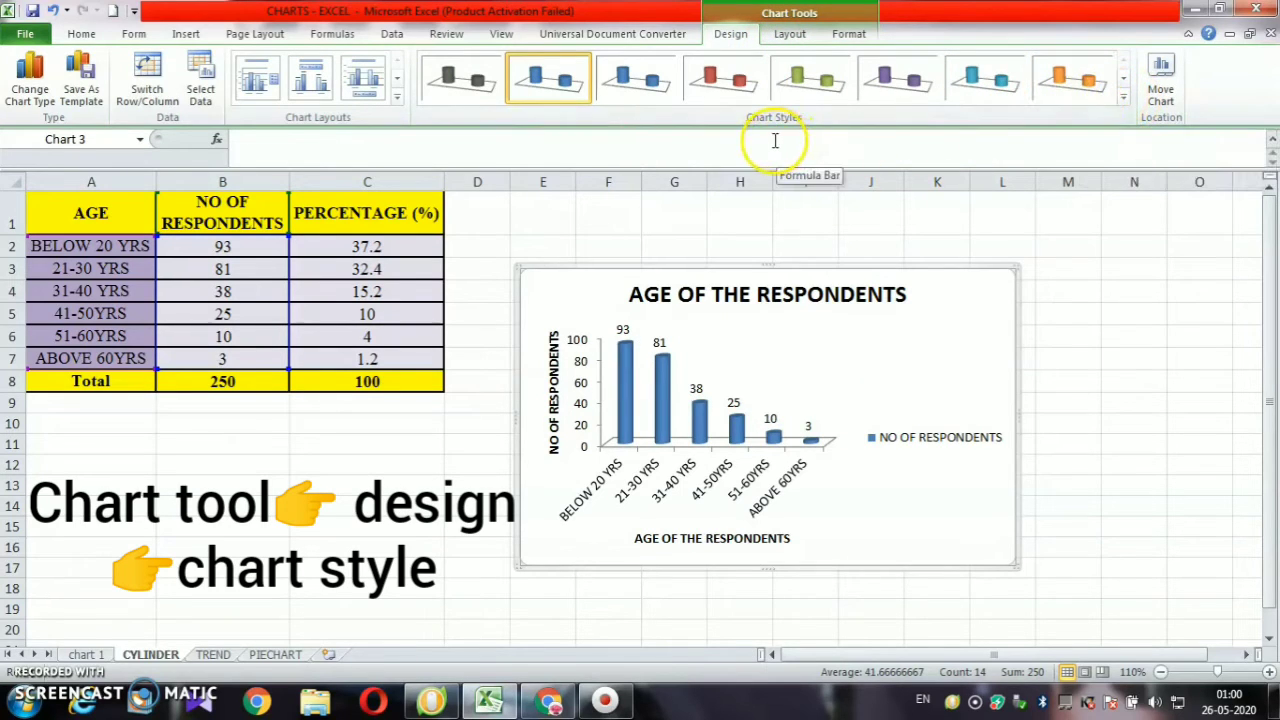
click(1121, 98)
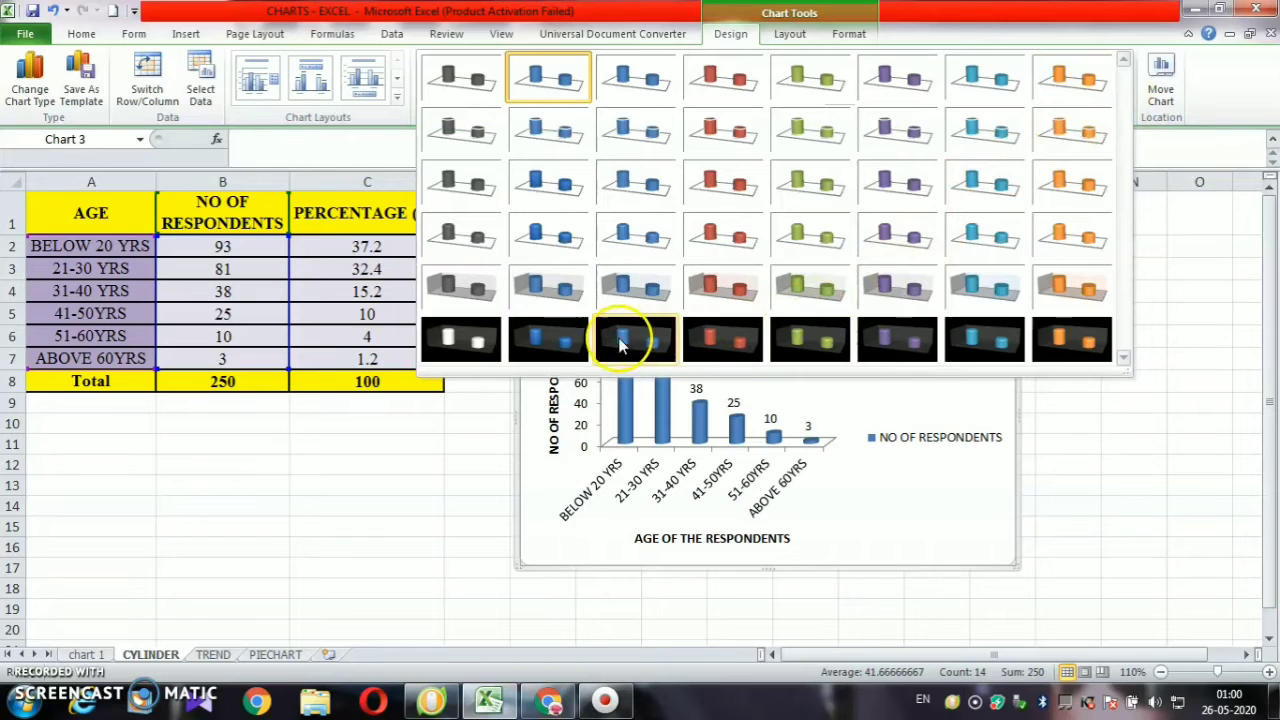
click(832, 338)
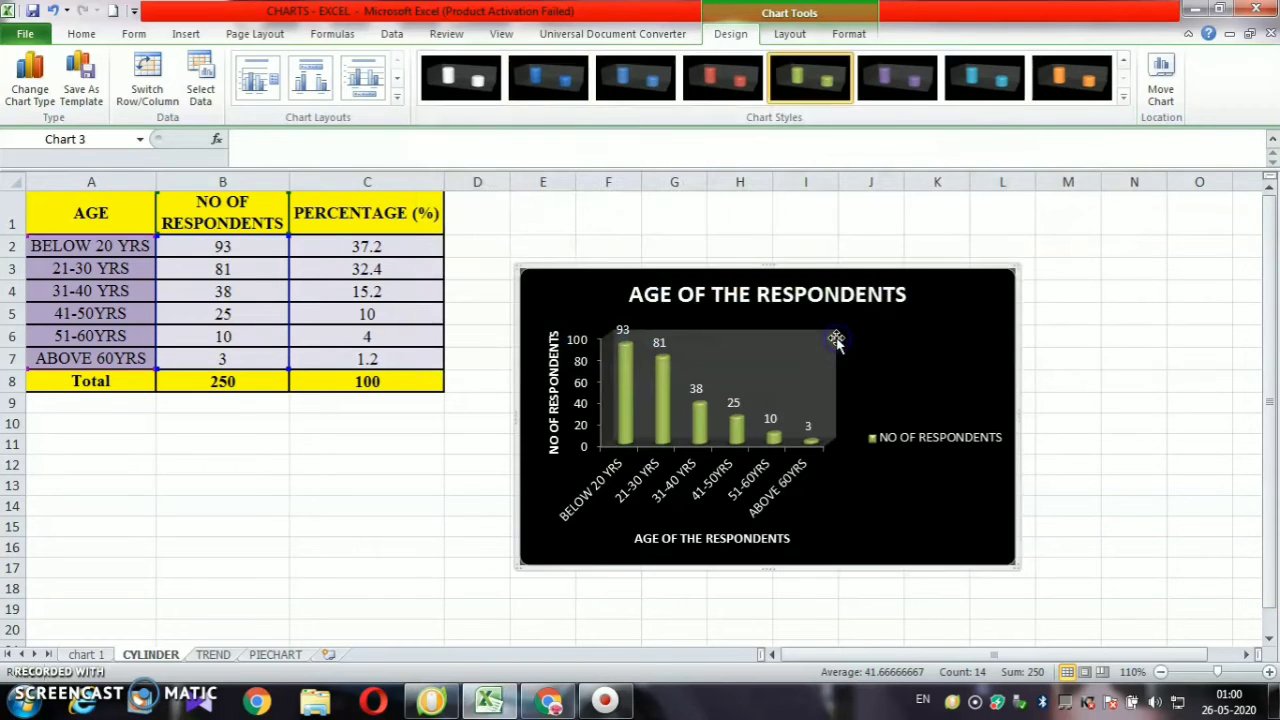
click(1039, 437)
Switch to another 3-D chart style, leaving purple cylinders on a light background
click(859, 457)
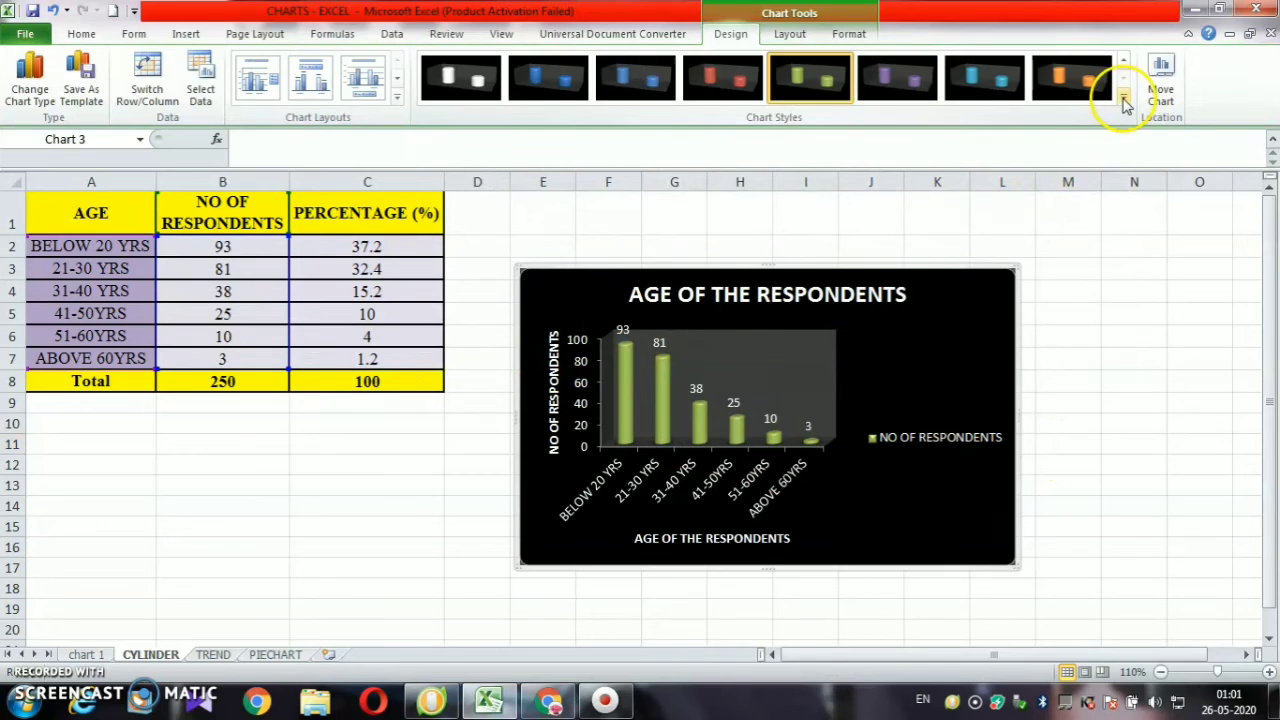
click(1123, 101)
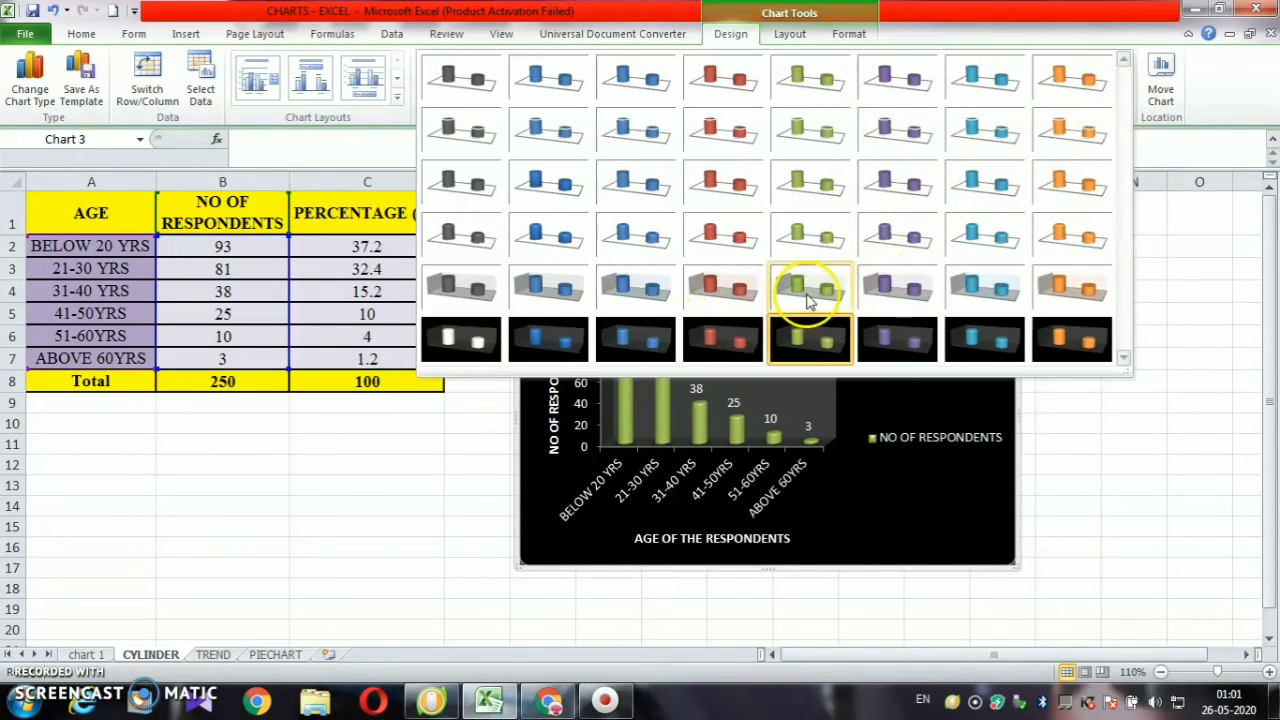
click(808, 300)
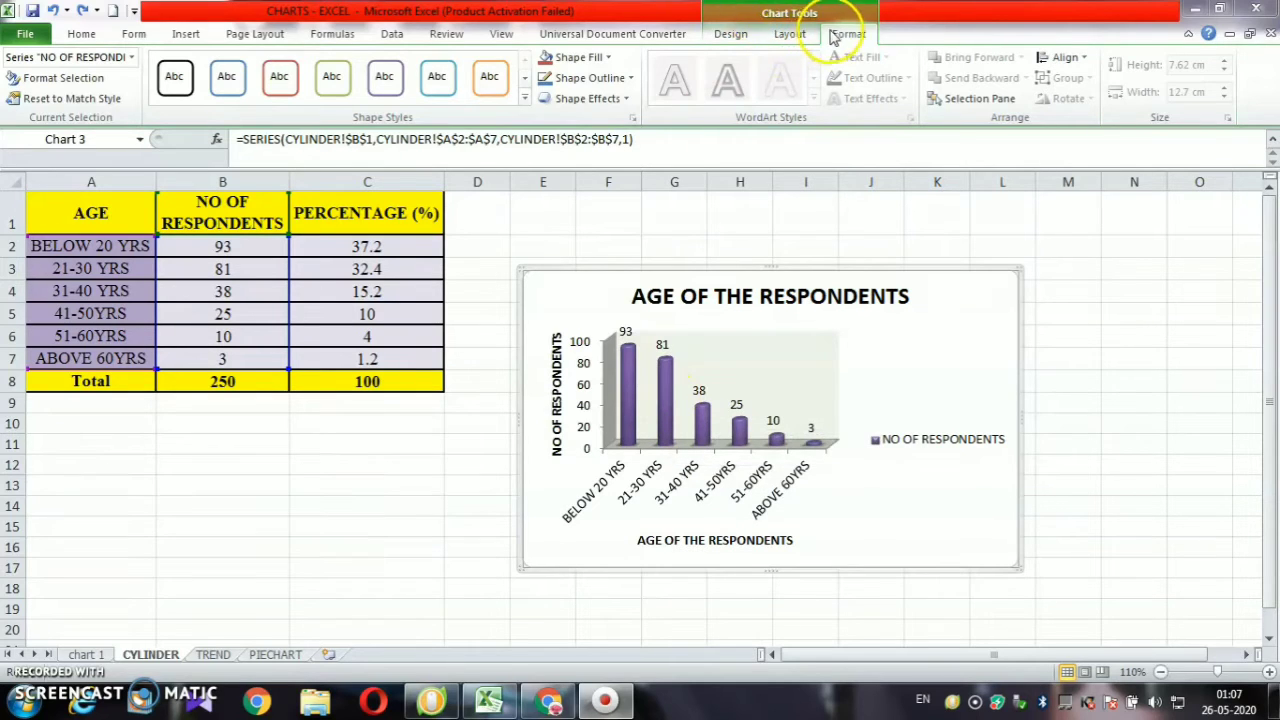
Open the gradient fill settings for the respondent cylinders in Format Data Series
click(670, 396)
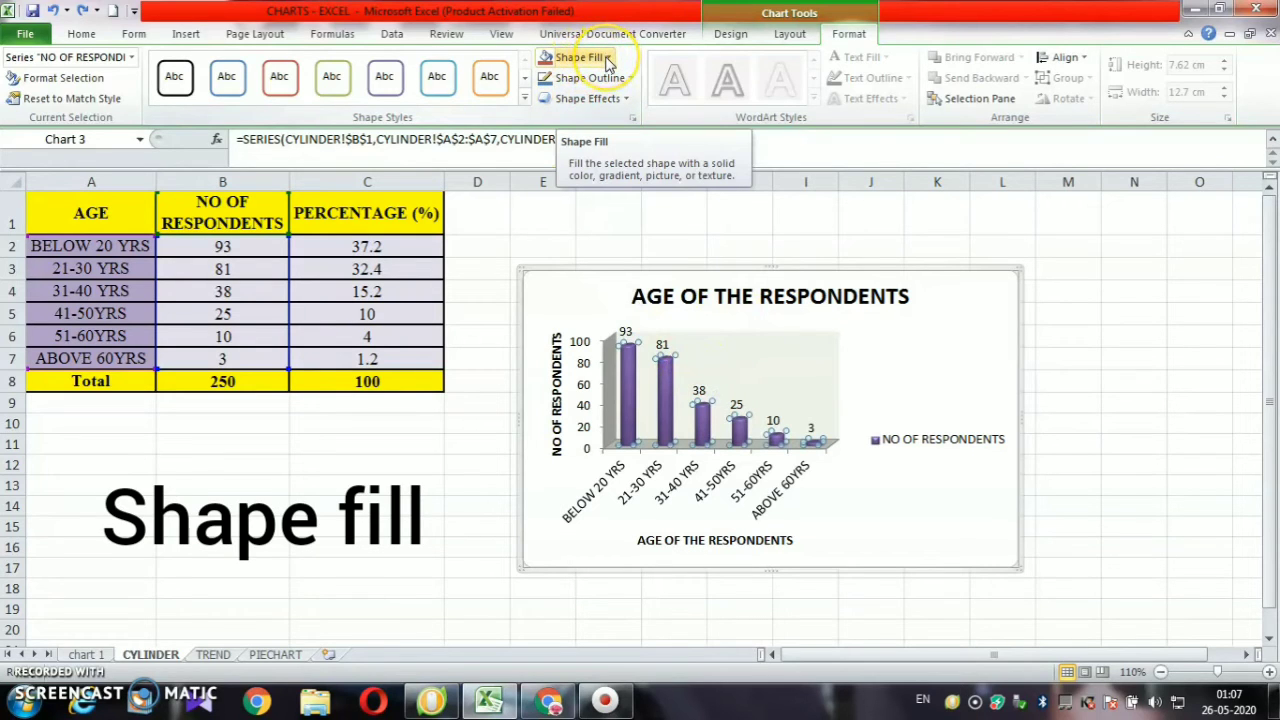
click(607, 60)
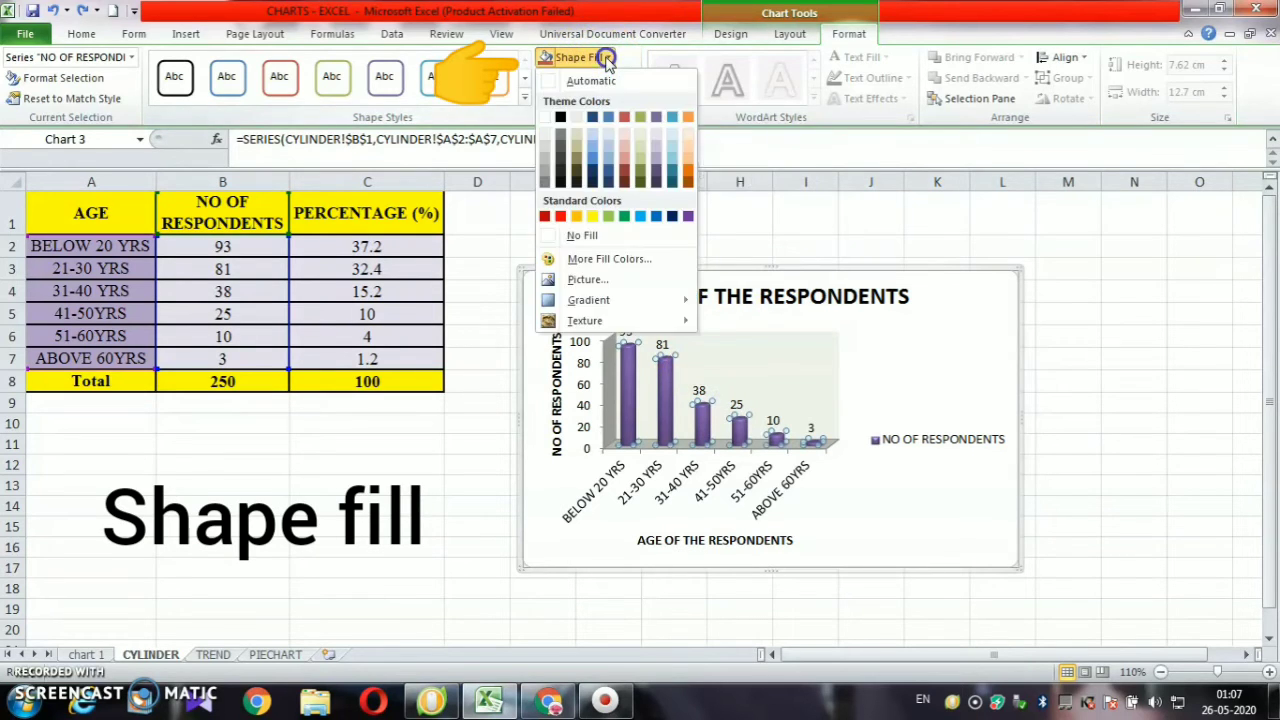
click(690, 301)
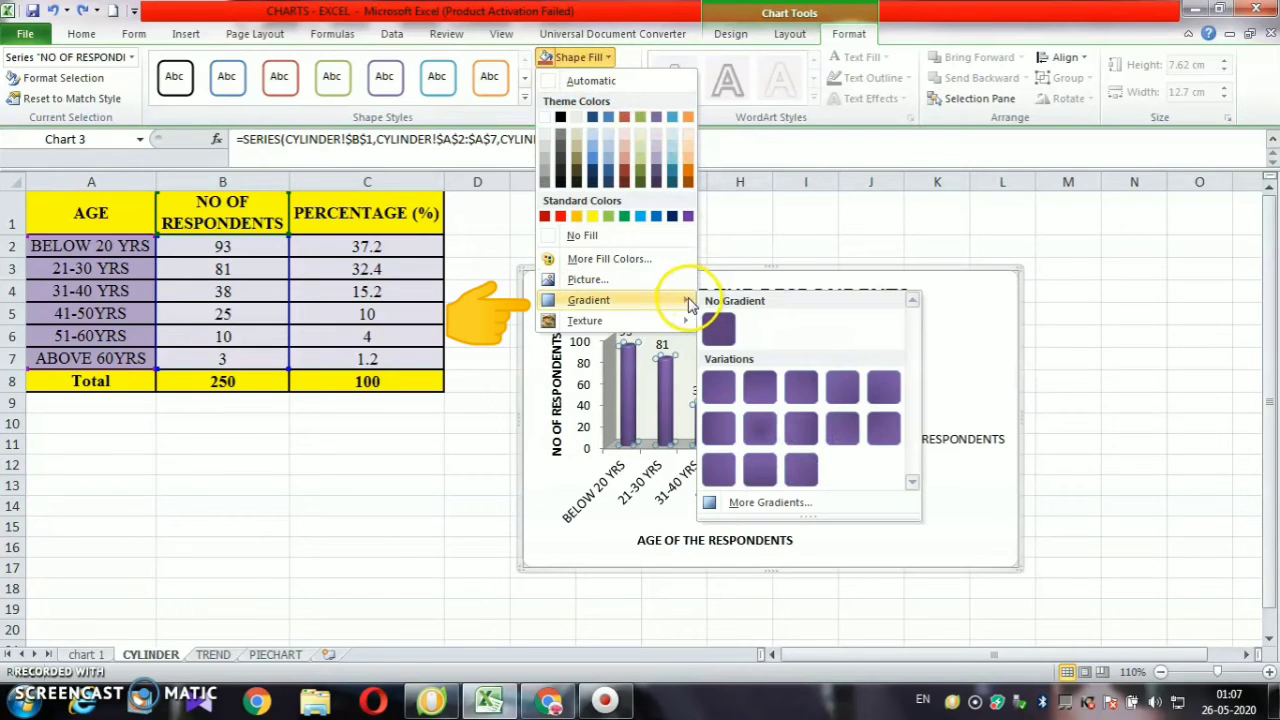
click(765, 502)
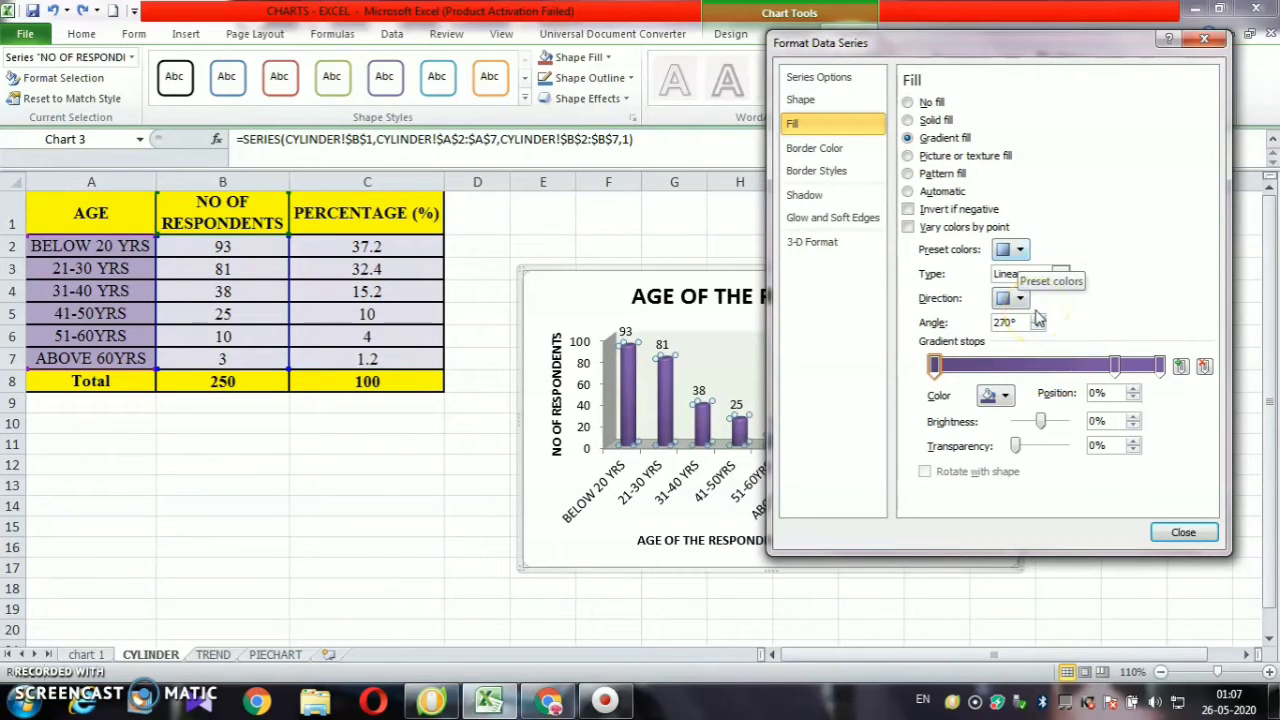
Fill the respondent cylinders with the Ocean preset gradient and close Format Data Series
click(1019, 250)
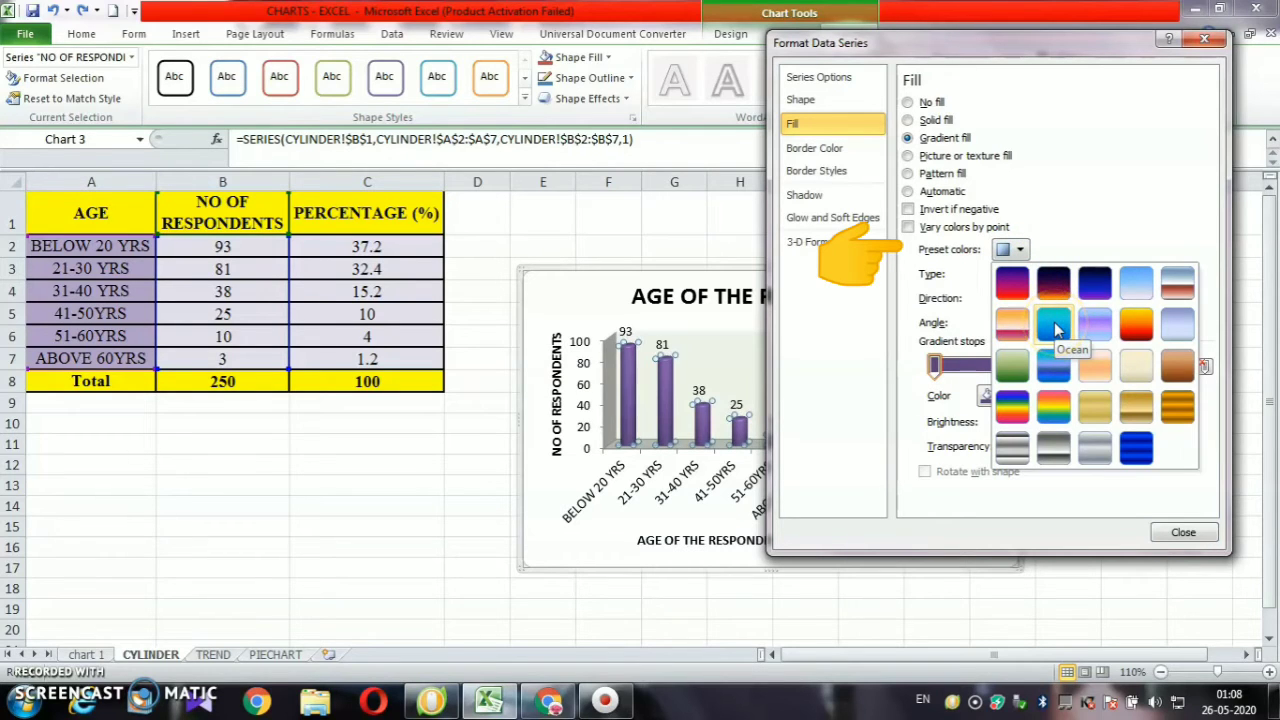
click(1055, 326)
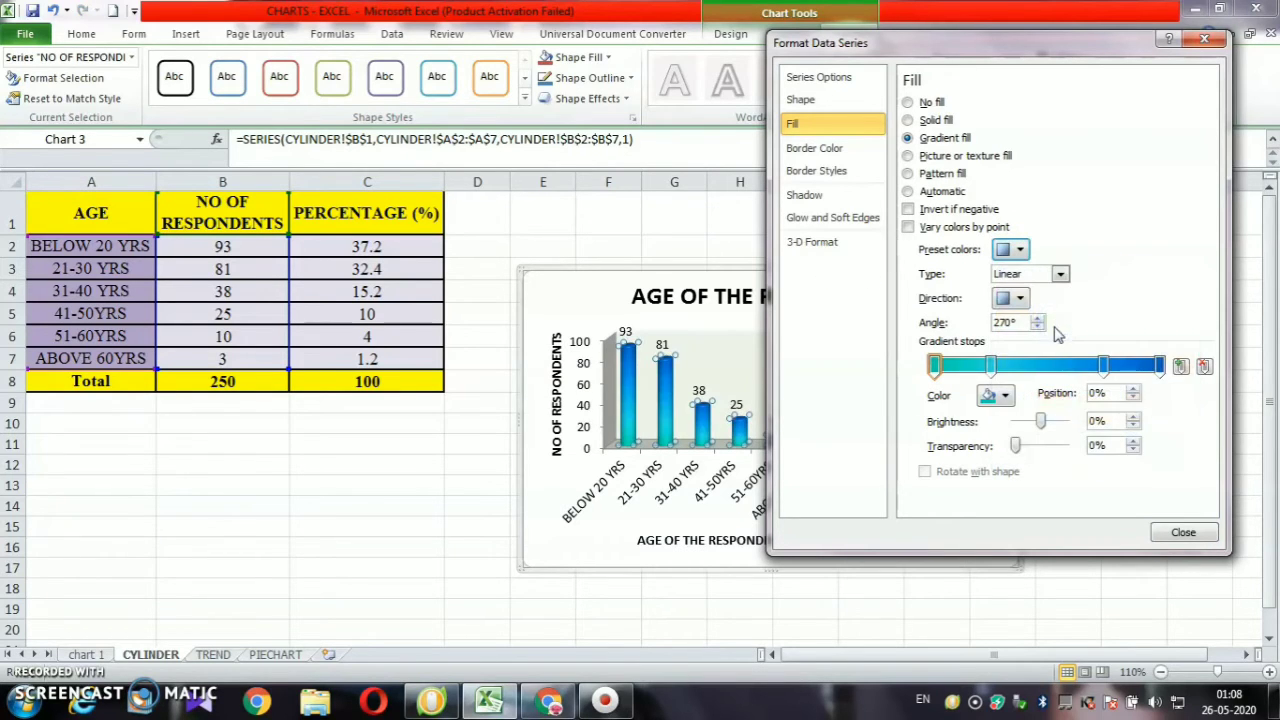
click(933, 372)
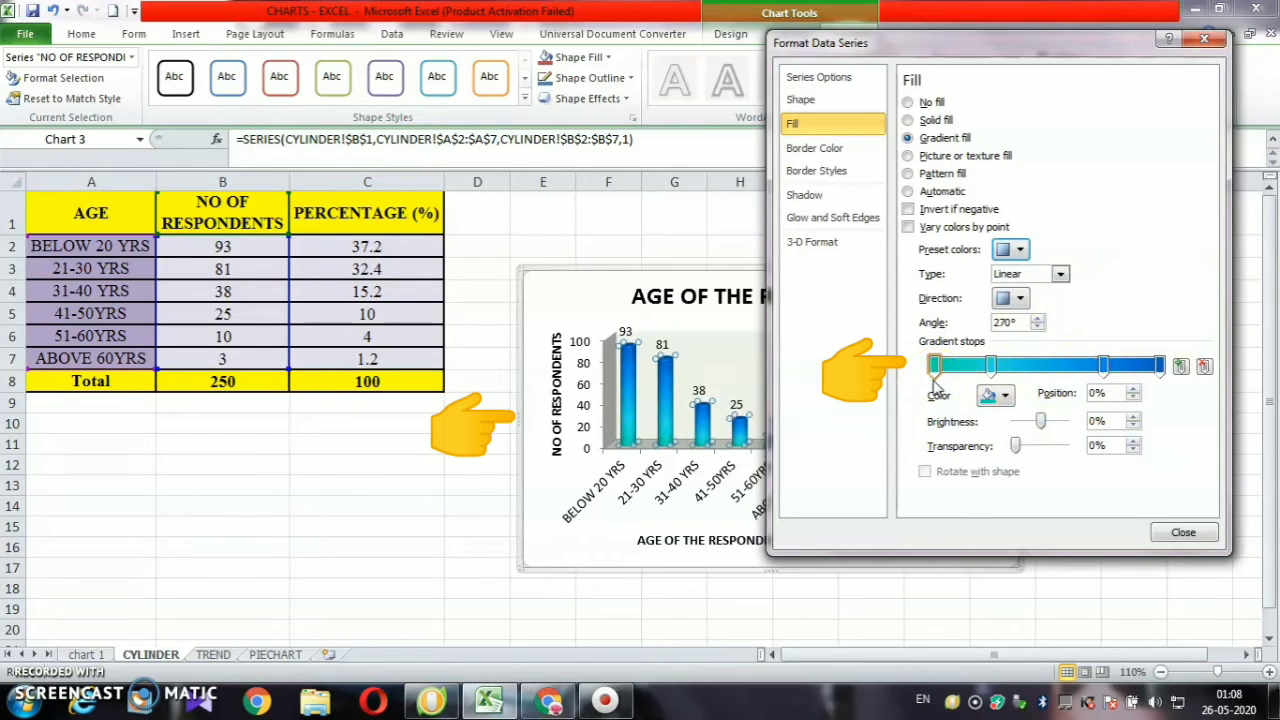
click(1186, 534)
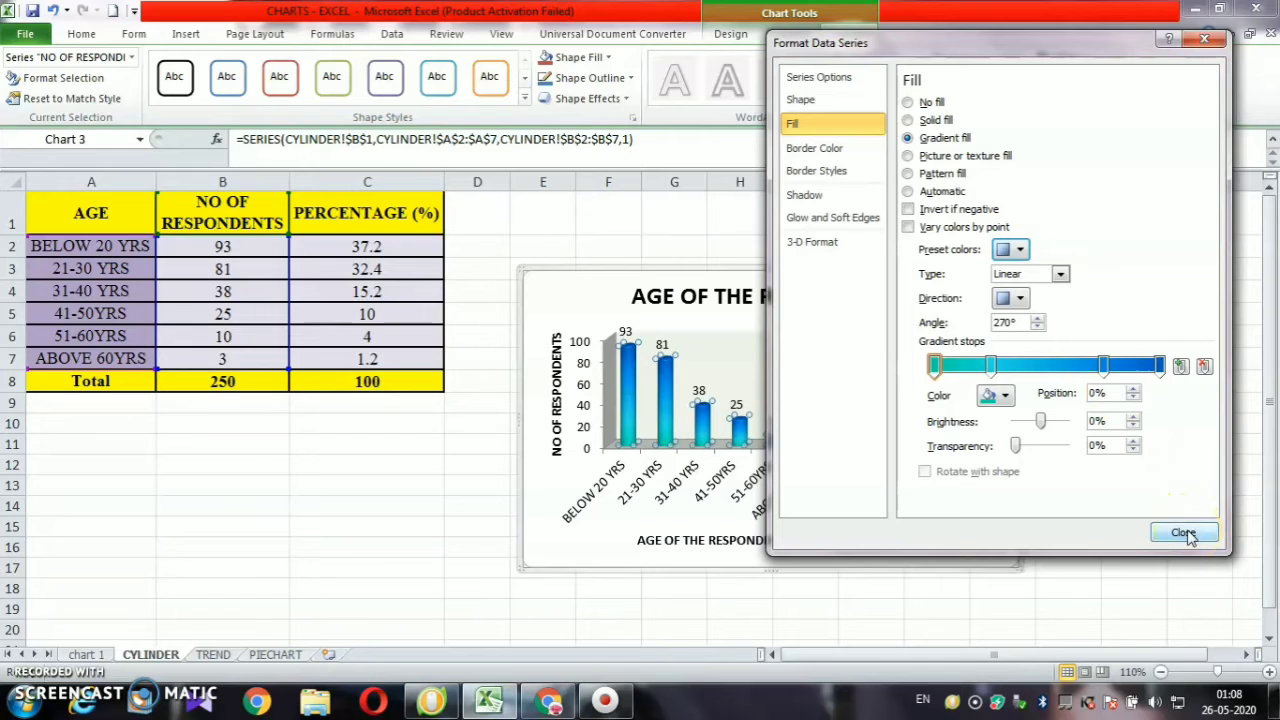
click(1186, 534)
click(834, 400)
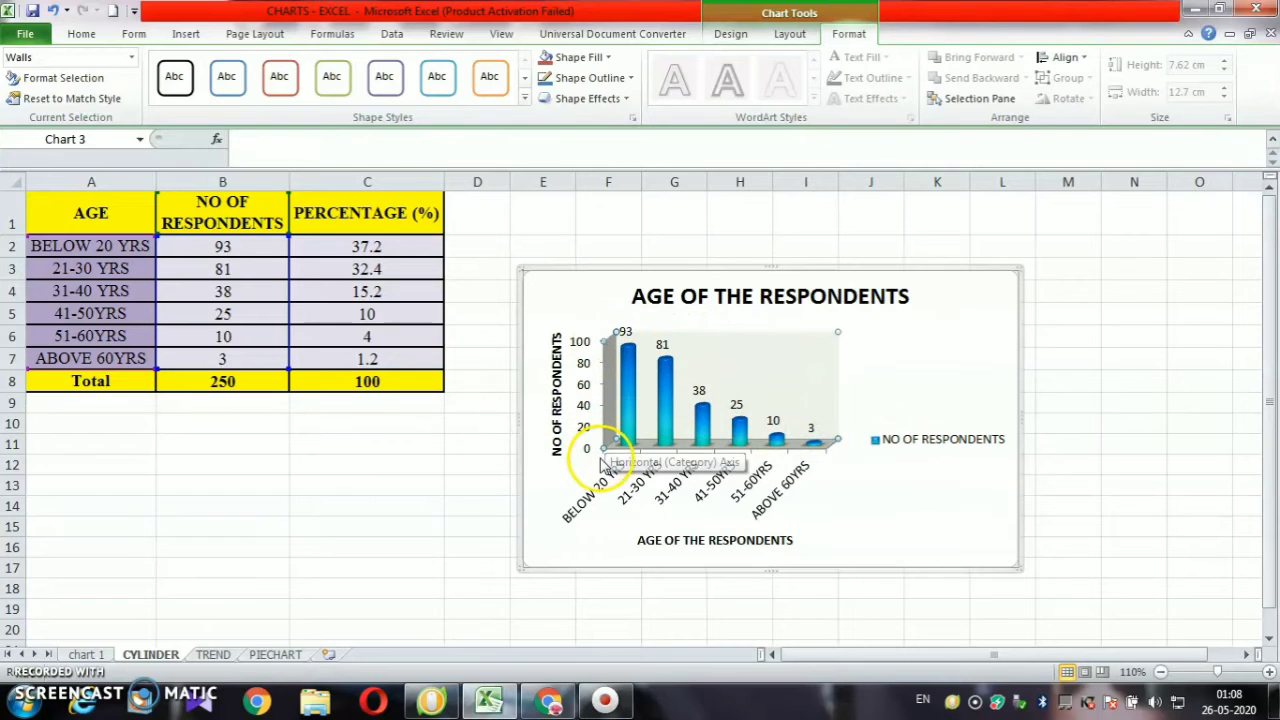
Apply the green Colored Outline shape style to the NO OF RESPONDENTS cylinders
click(713, 391)
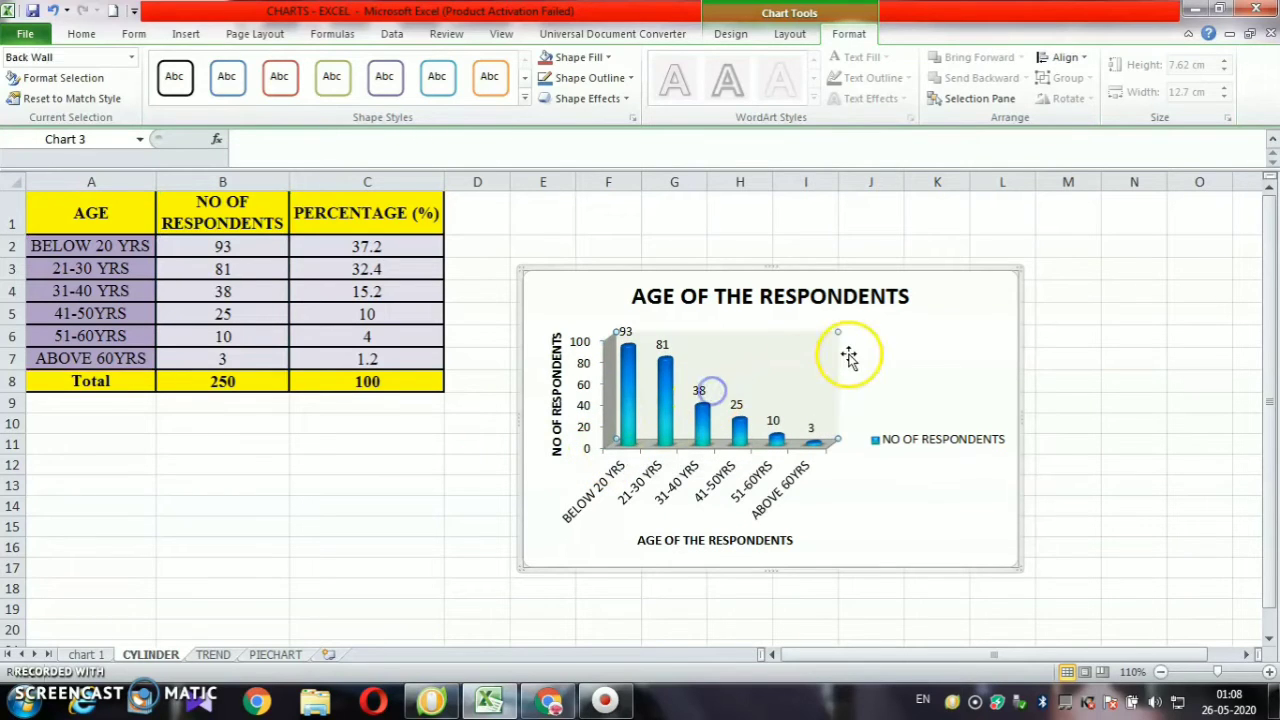
click(838, 333)
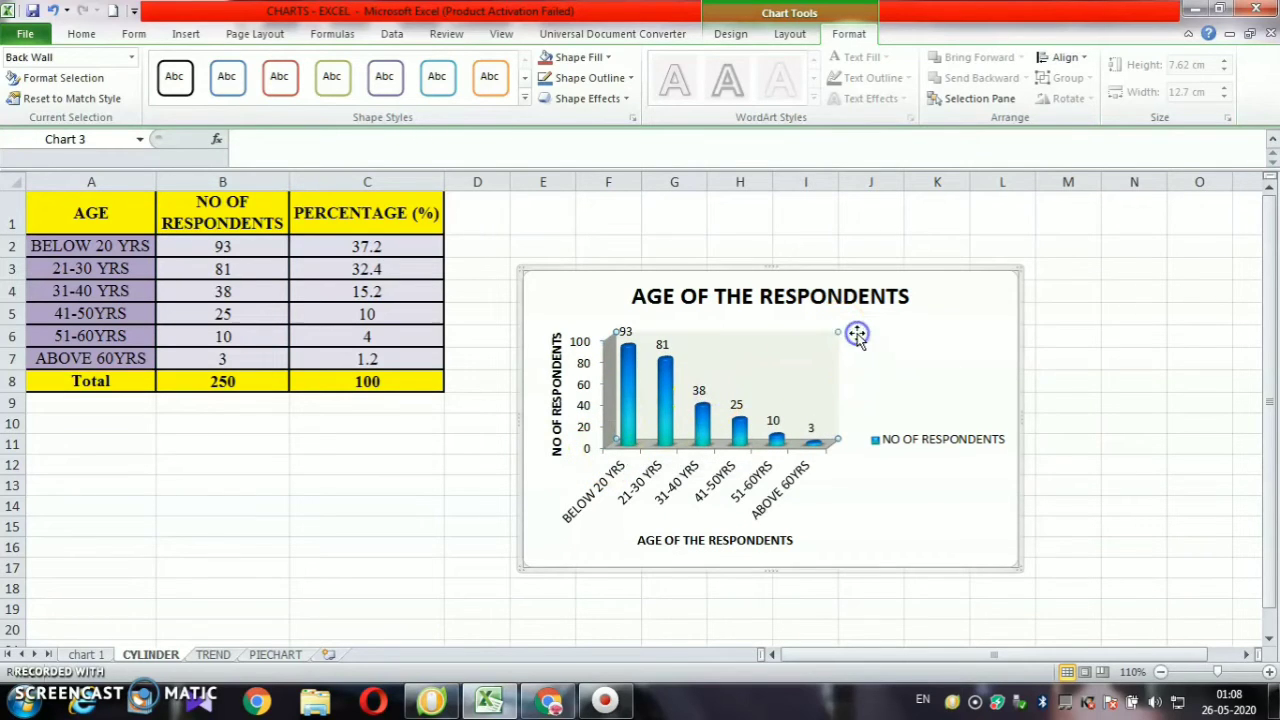
click(880, 376)
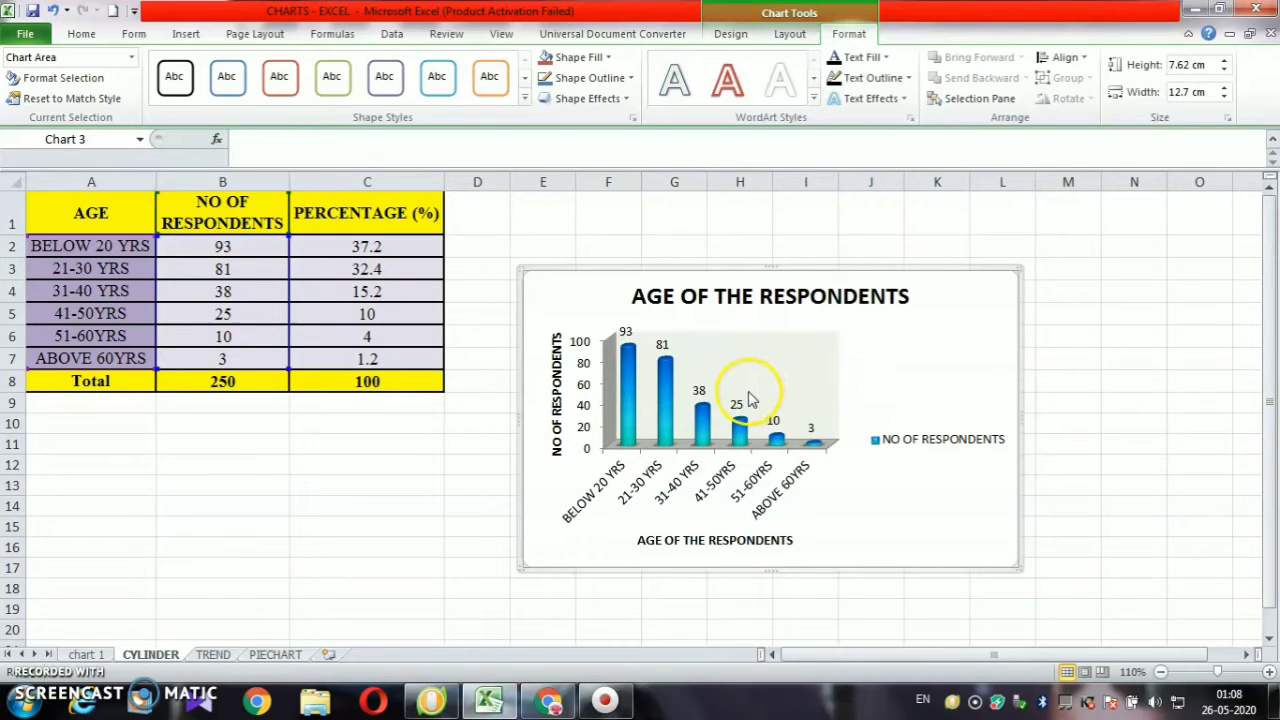
click(628, 362)
click(524, 98)
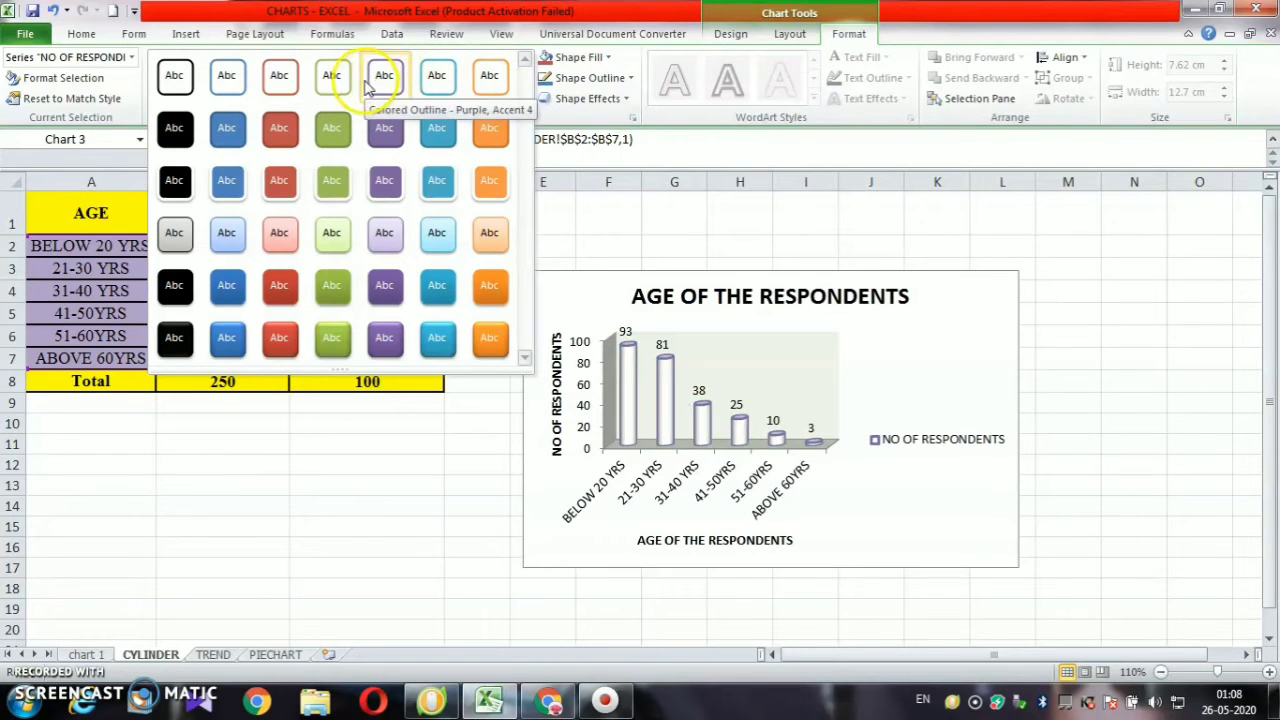
click(333, 80)
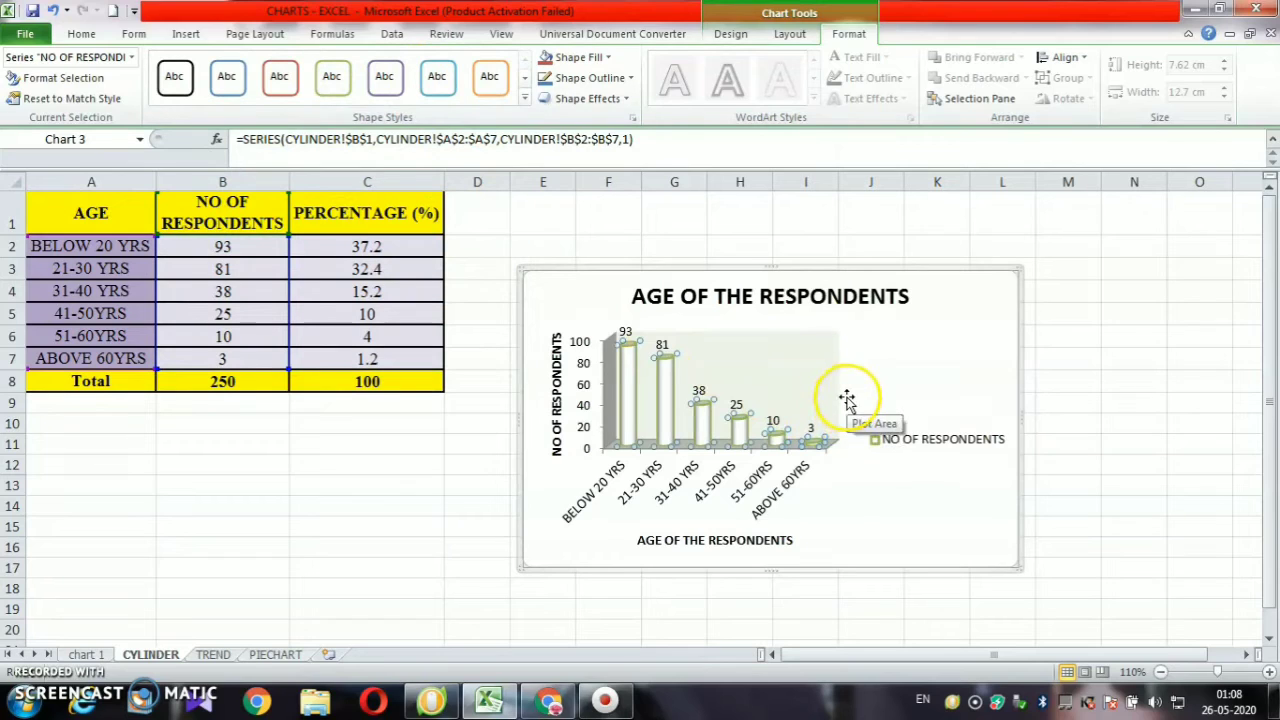
click(846, 399)
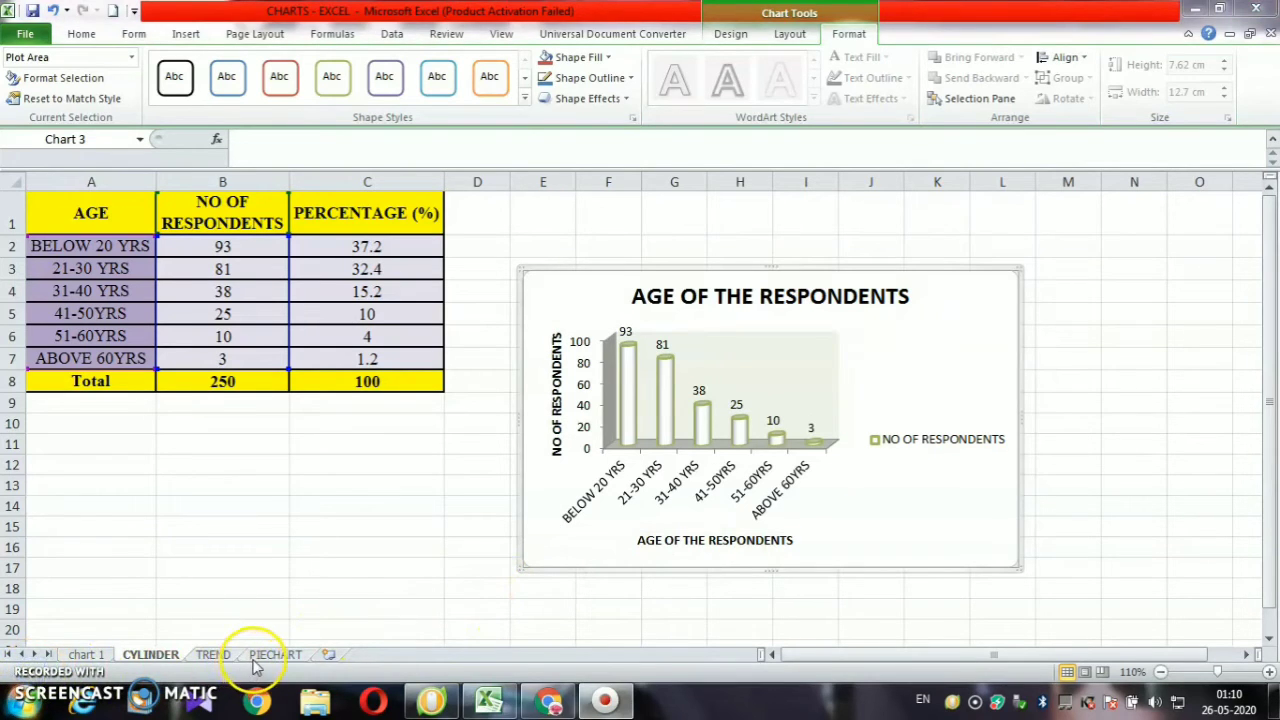
On the PIECHART sheet, select the GENDER and NO OF RESPONDENTS cells for MALE and FEMALE (A1:B3)
click(256, 657)
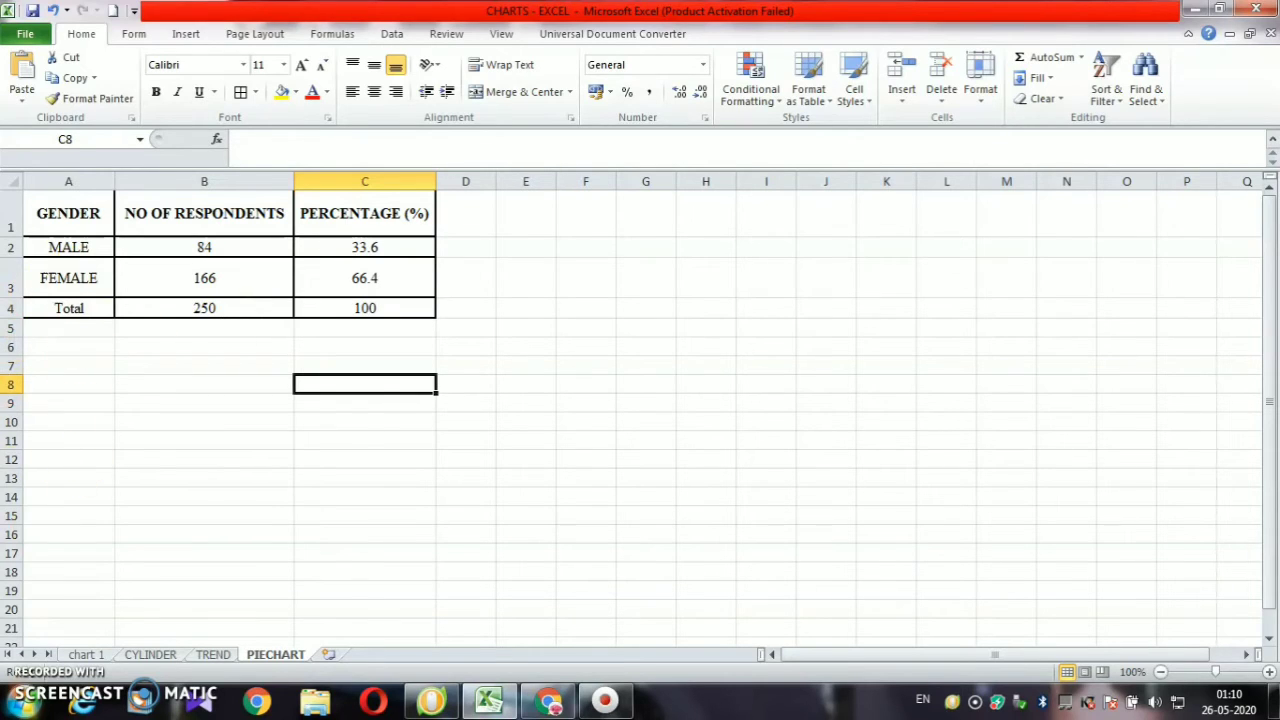
click(80, 213)
click(170, 215)
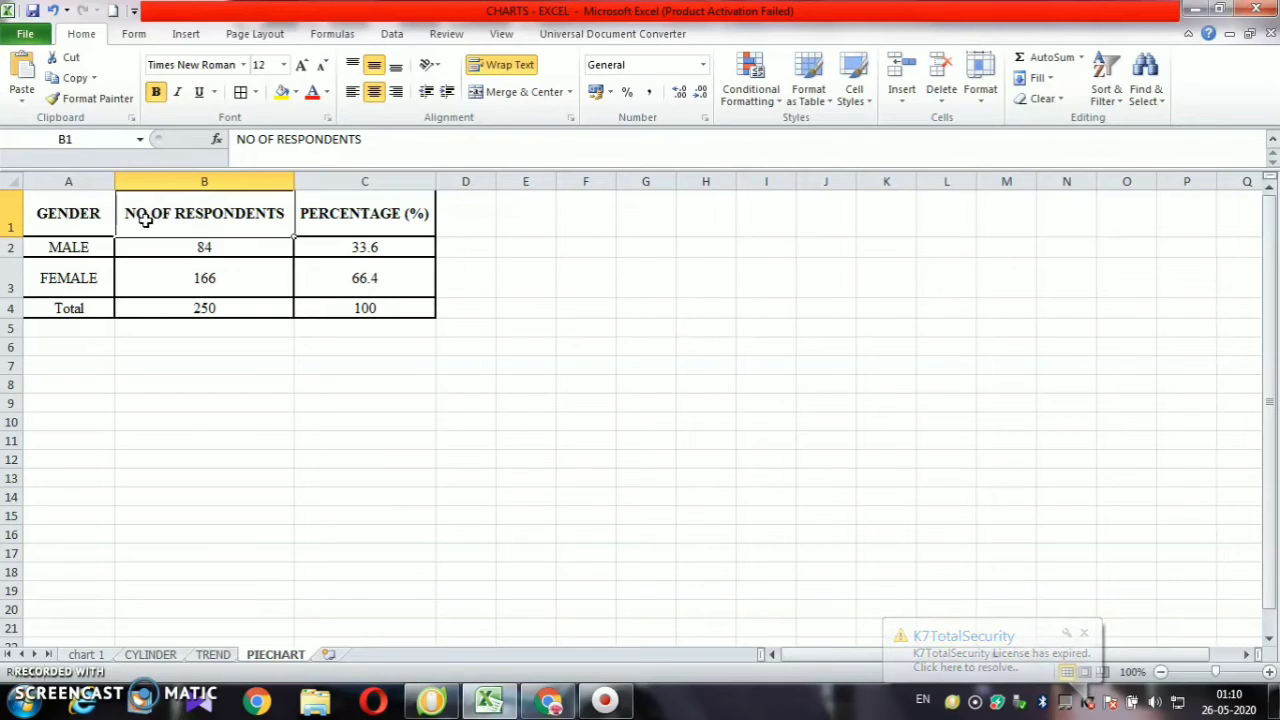
click(130, 222)
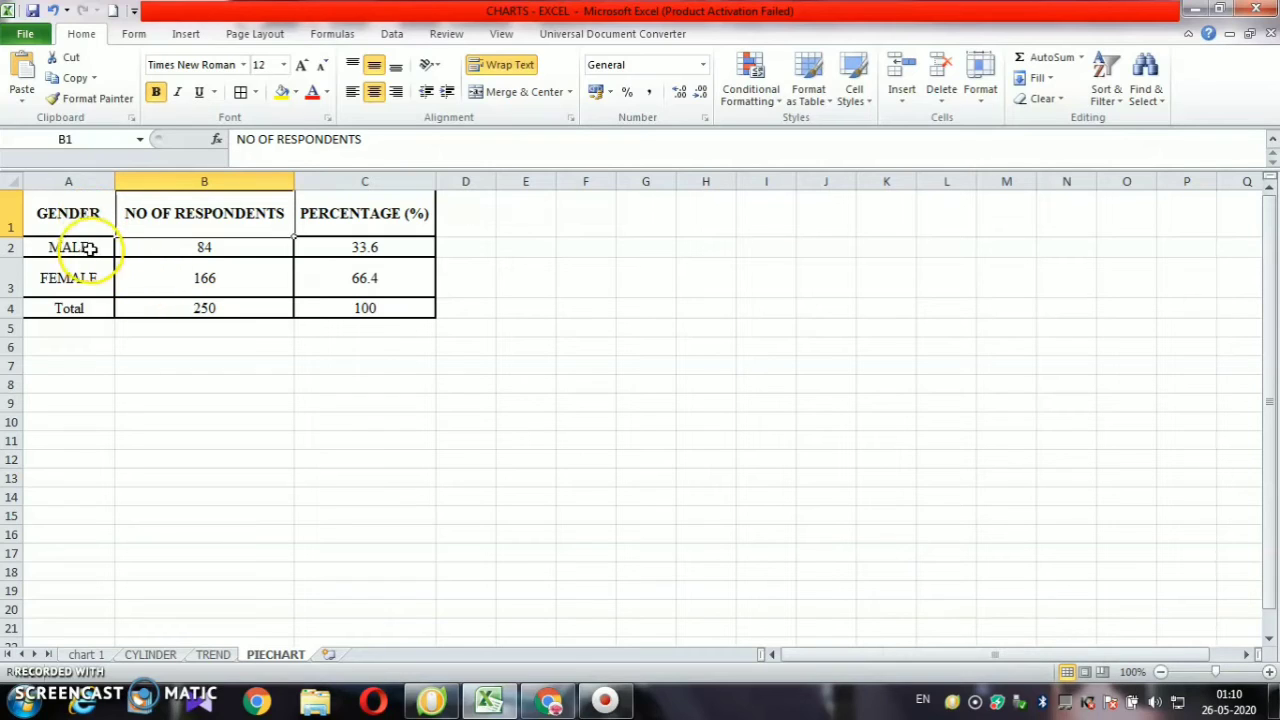
click(66, 214)
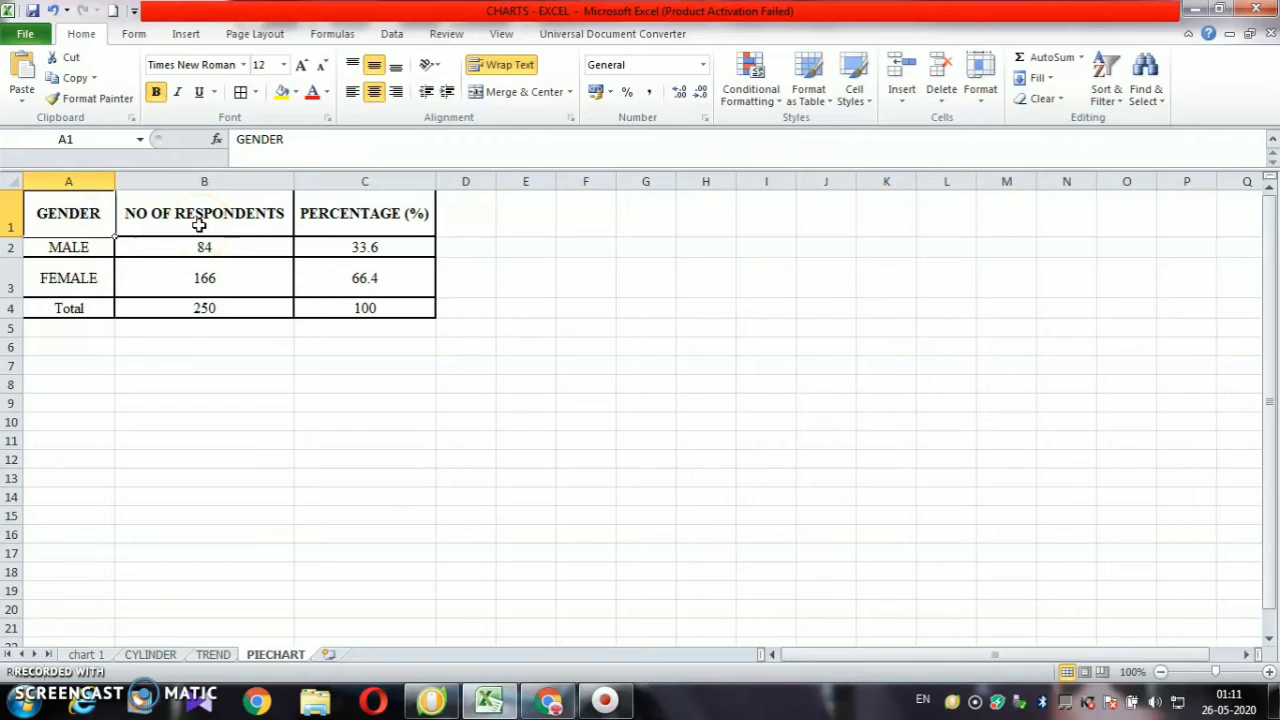
drag(200, 225, 200, 225)
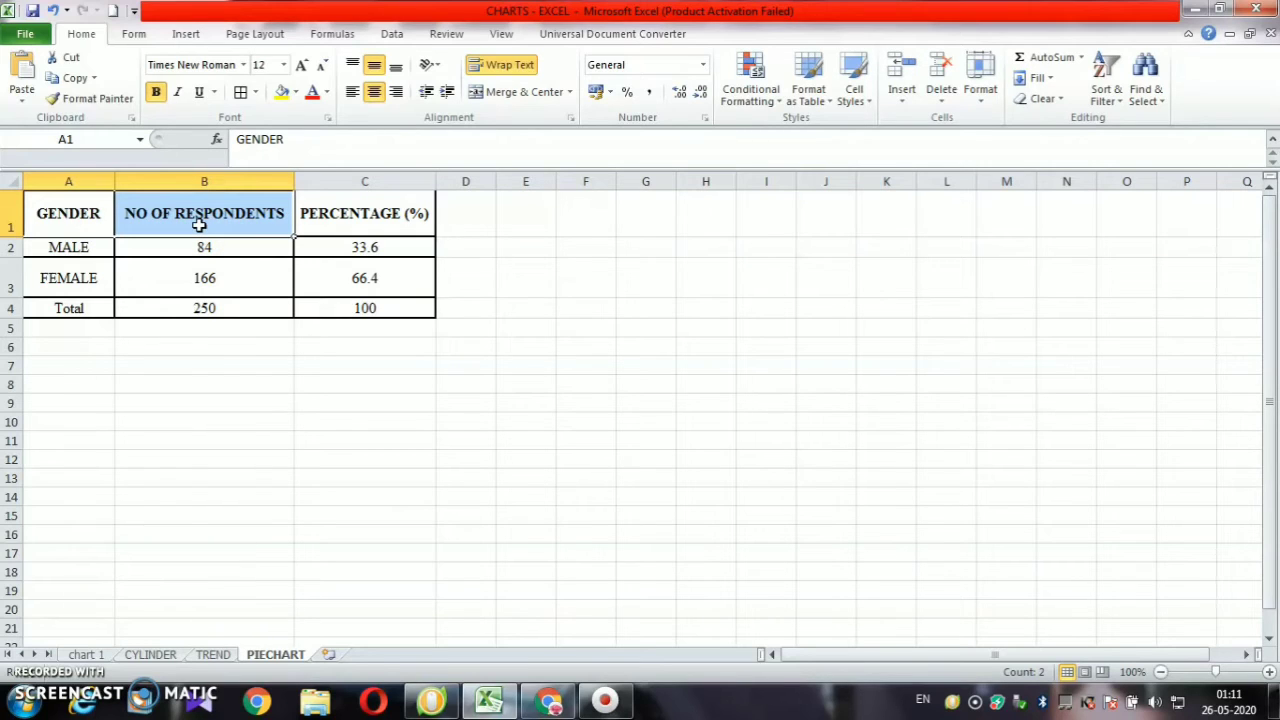
key(shift+Down)
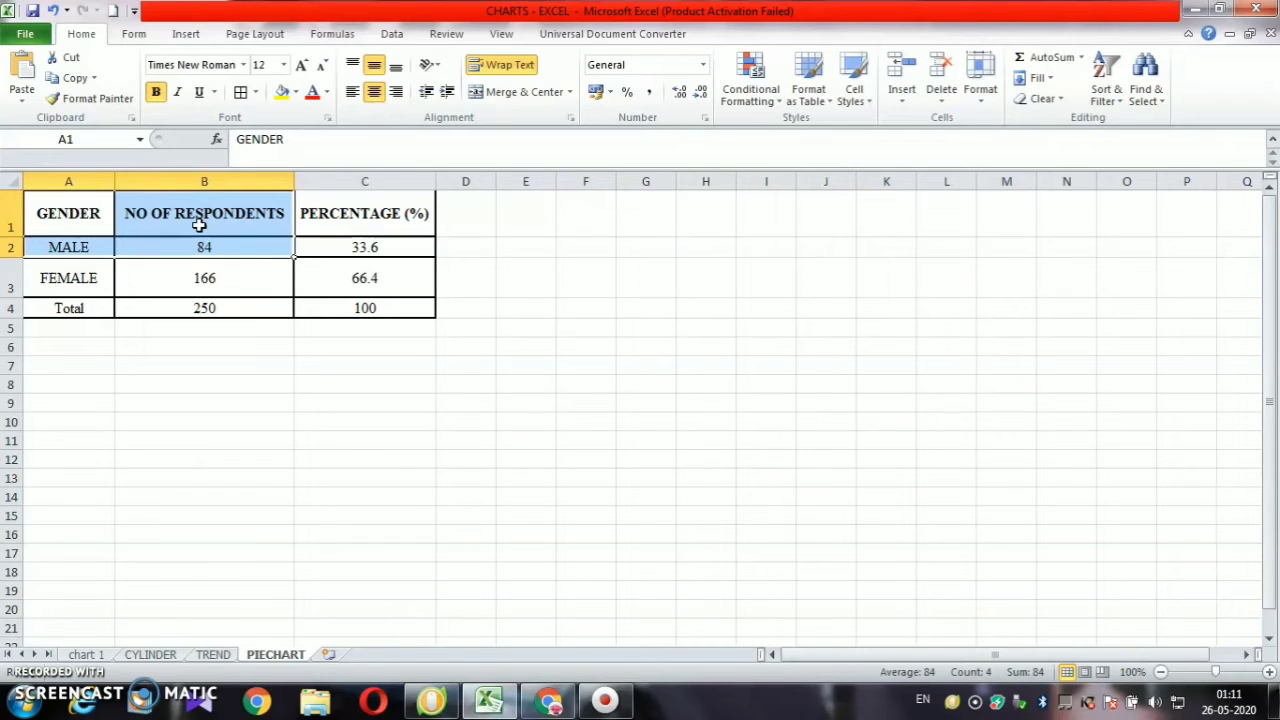
key(shift+Down)
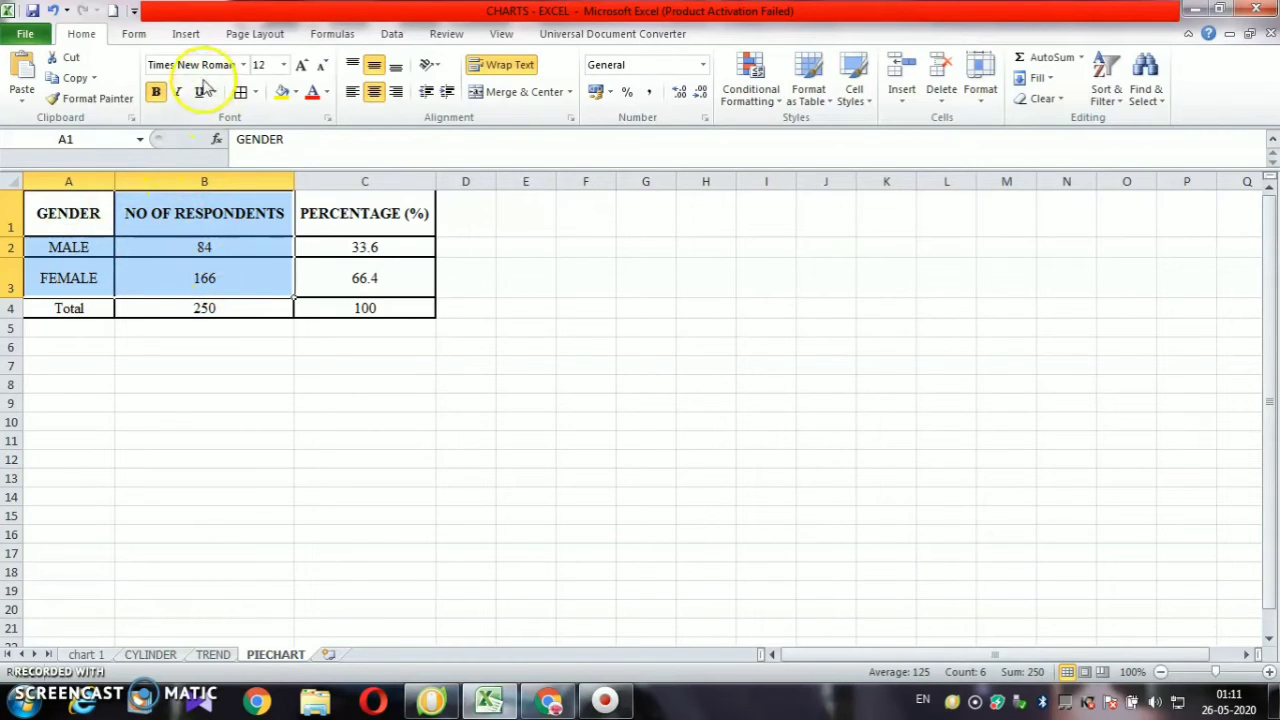
Insert a flat 2-D pie chart of respondents by gender and move it right of the table
click(186, 34)
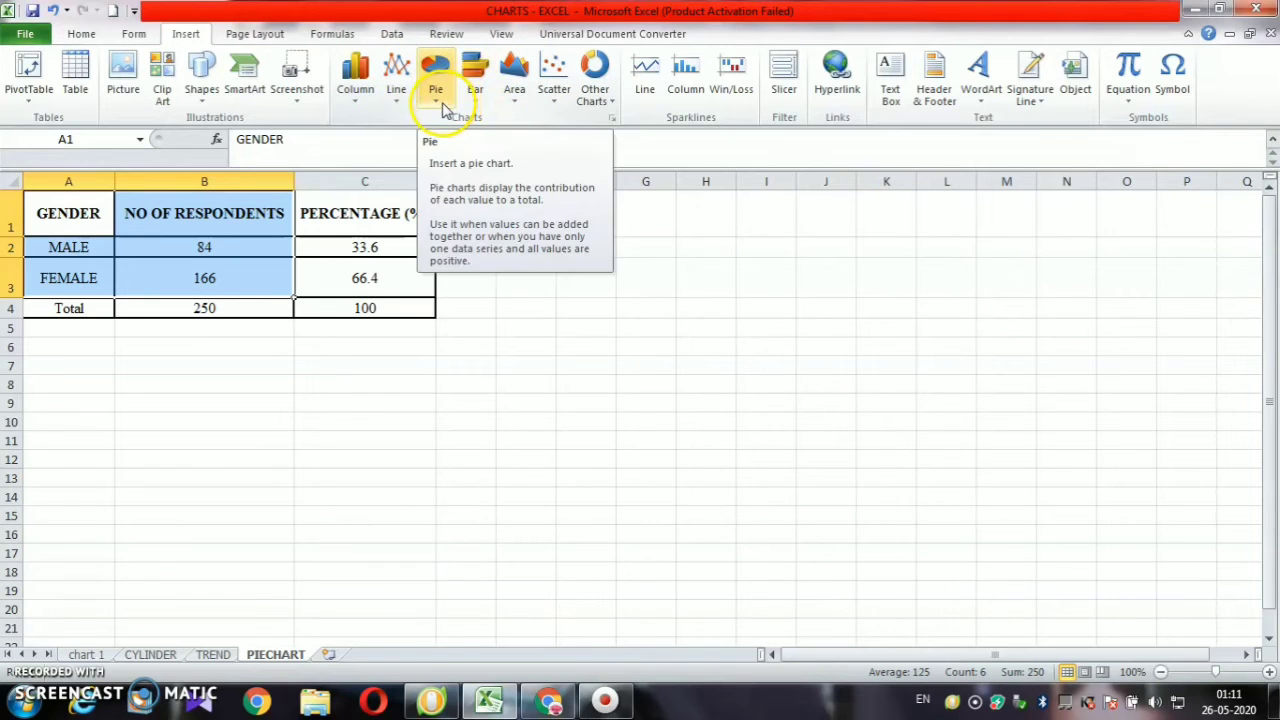
click(443, 107)
click(485, 170)
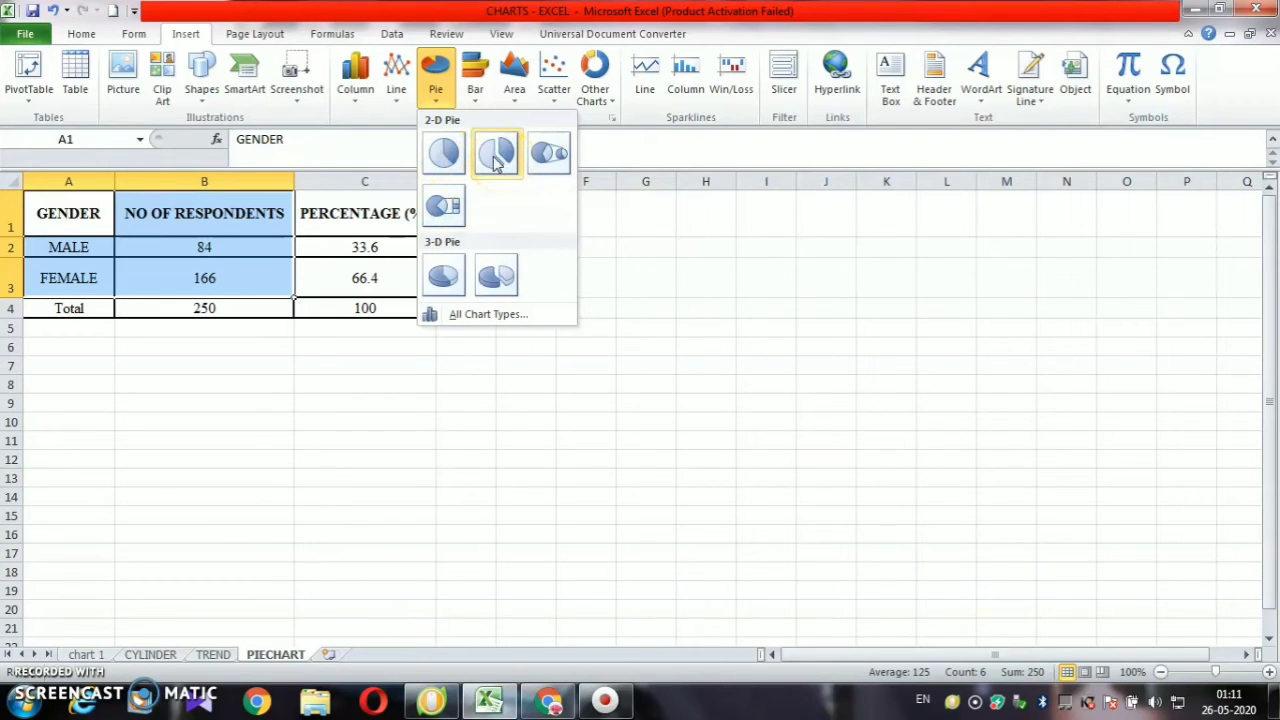
click(458, 153)
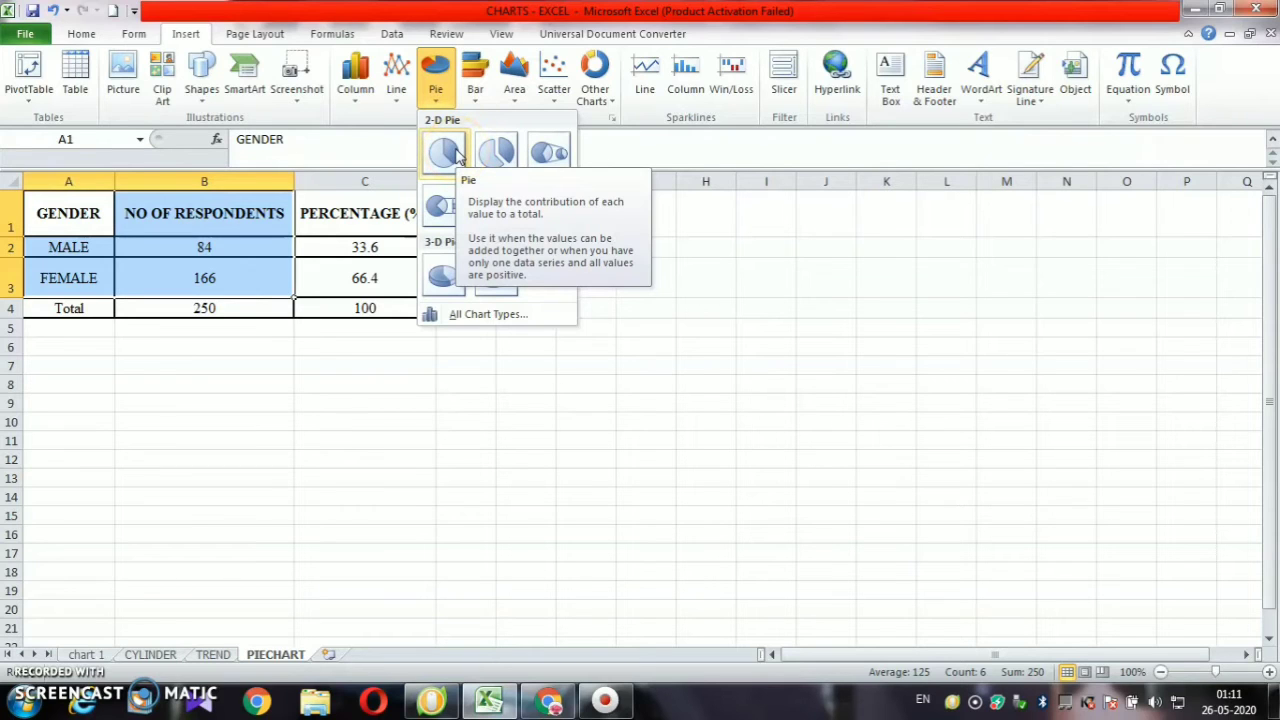
click(458, 153)
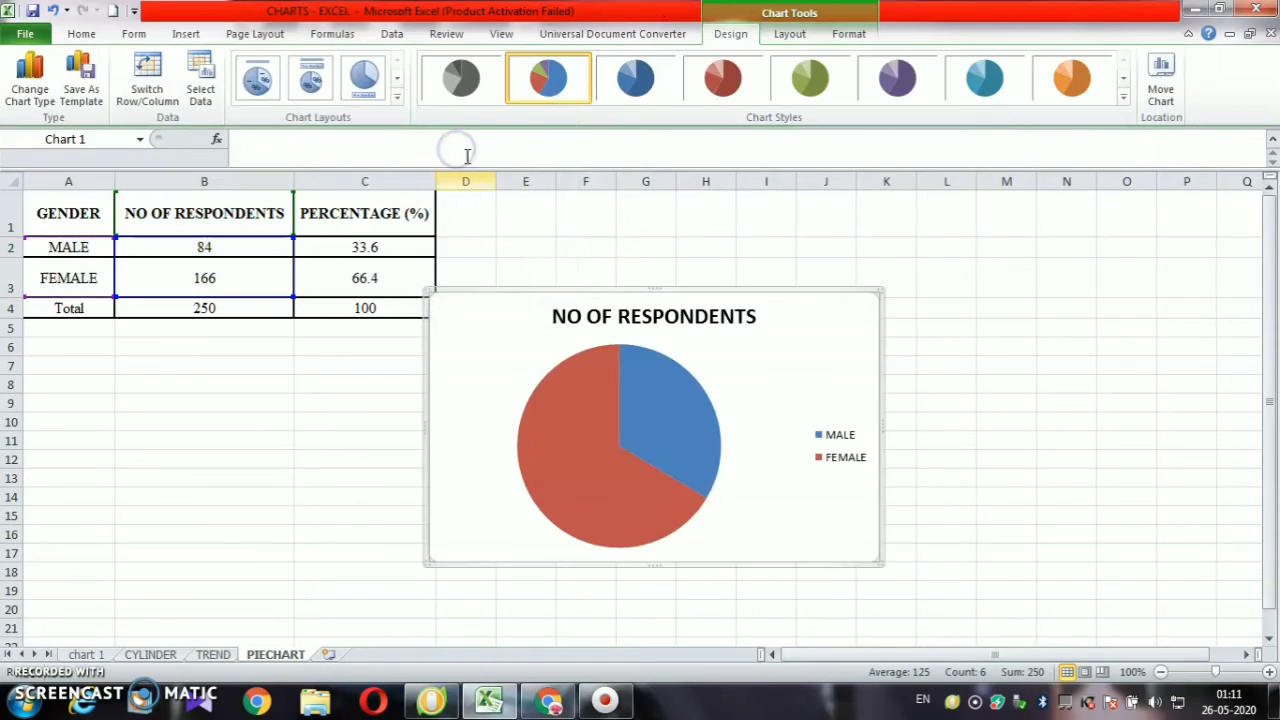
drag(502, 300, 622, 311)
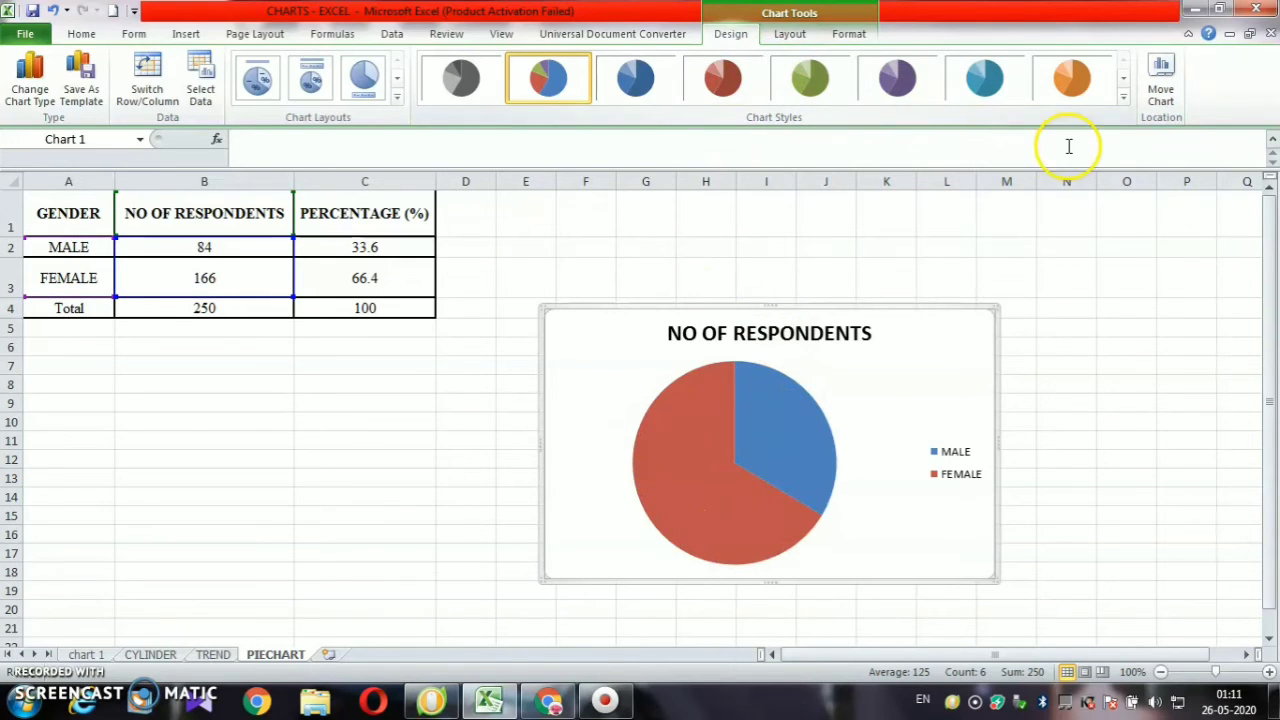
Try a glossy multicolour style, then apply the shaded green chart style to the pie
click(1123, 97)
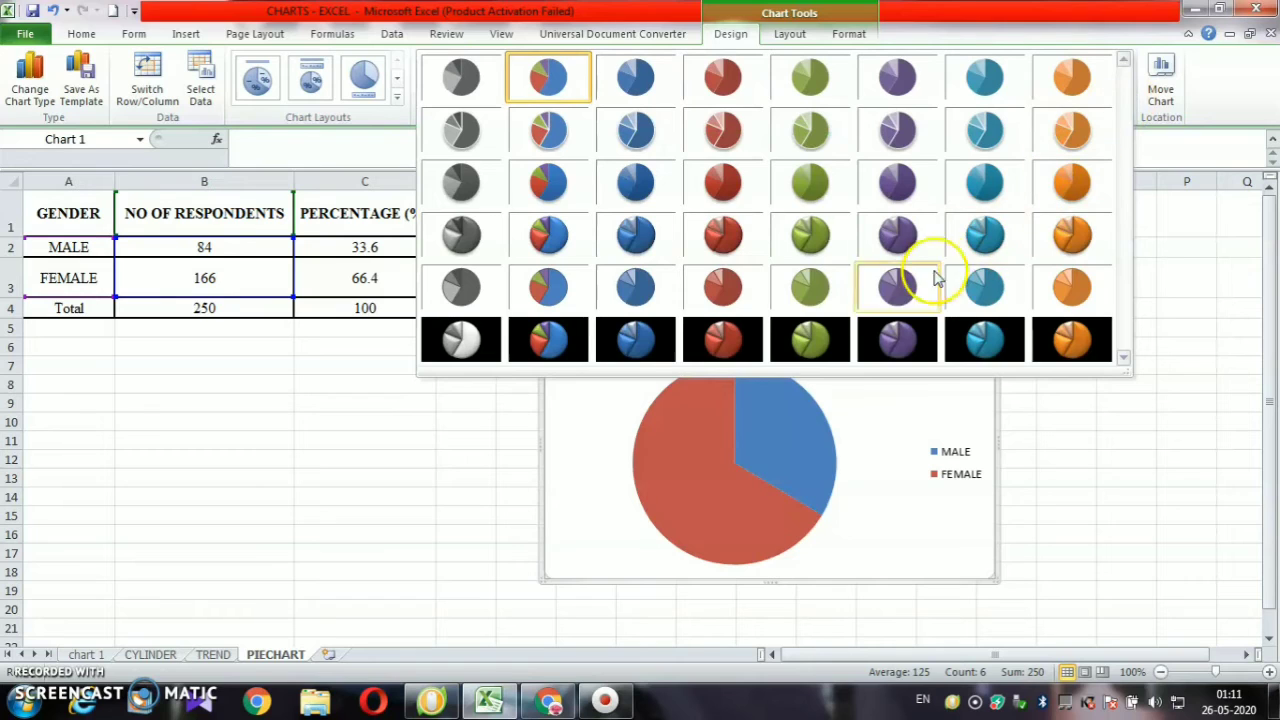
click(546, 244)
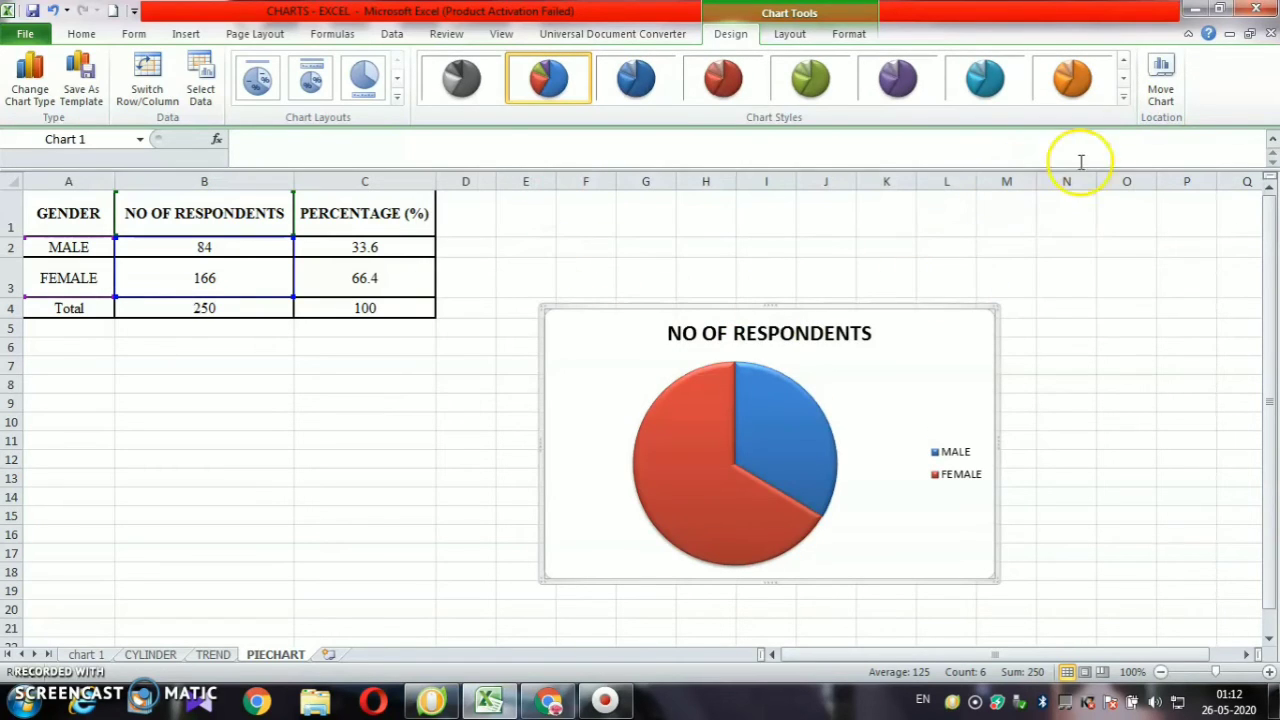
click(1123, 97)
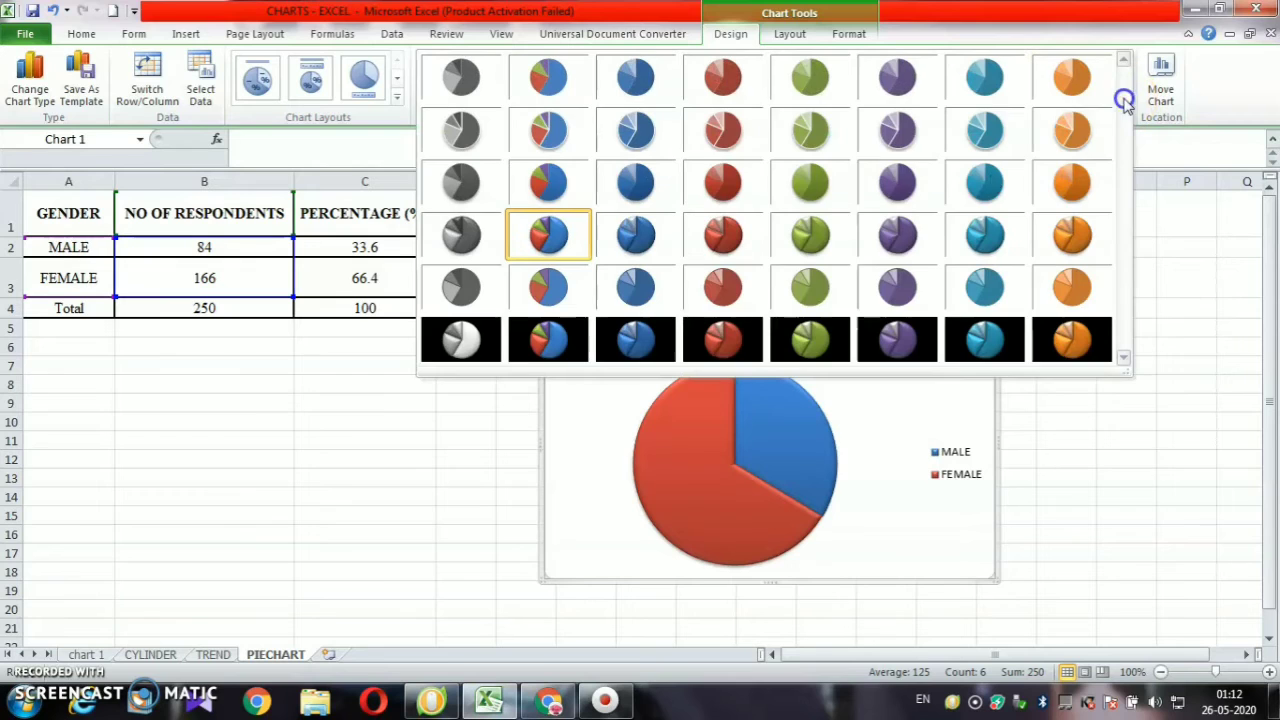
click(814, 236)
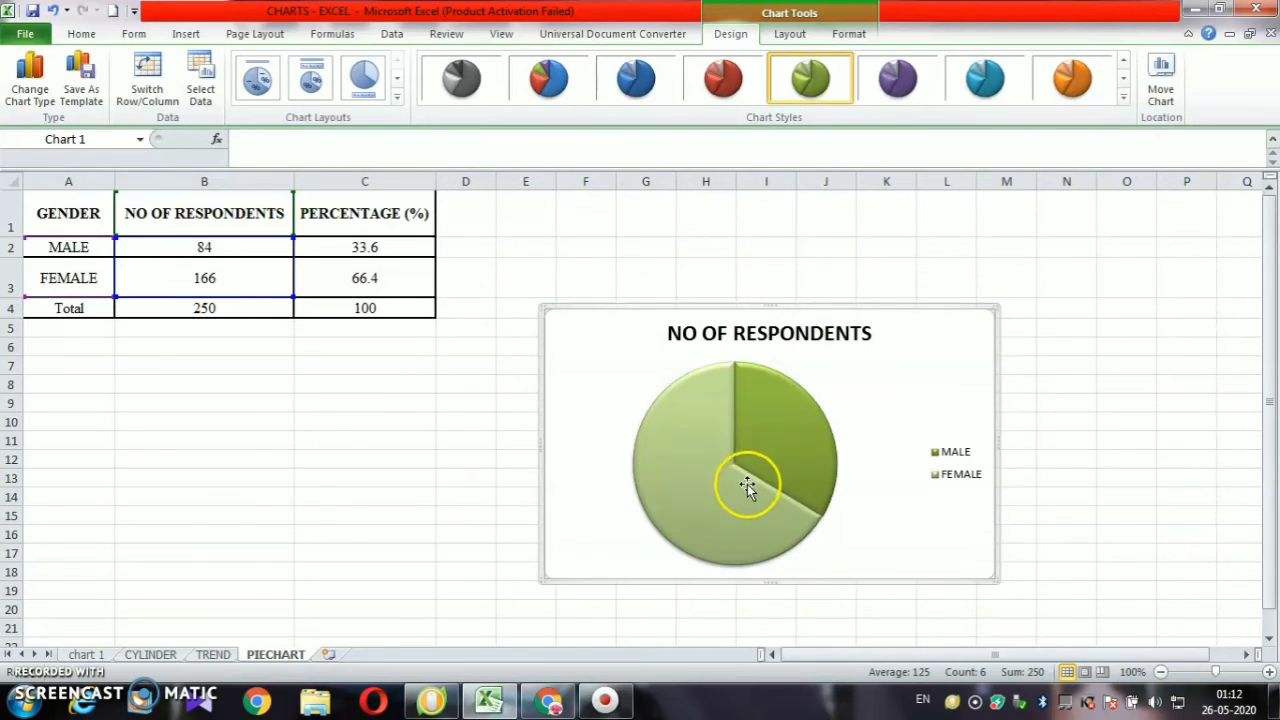
mouse_move(818, 422)
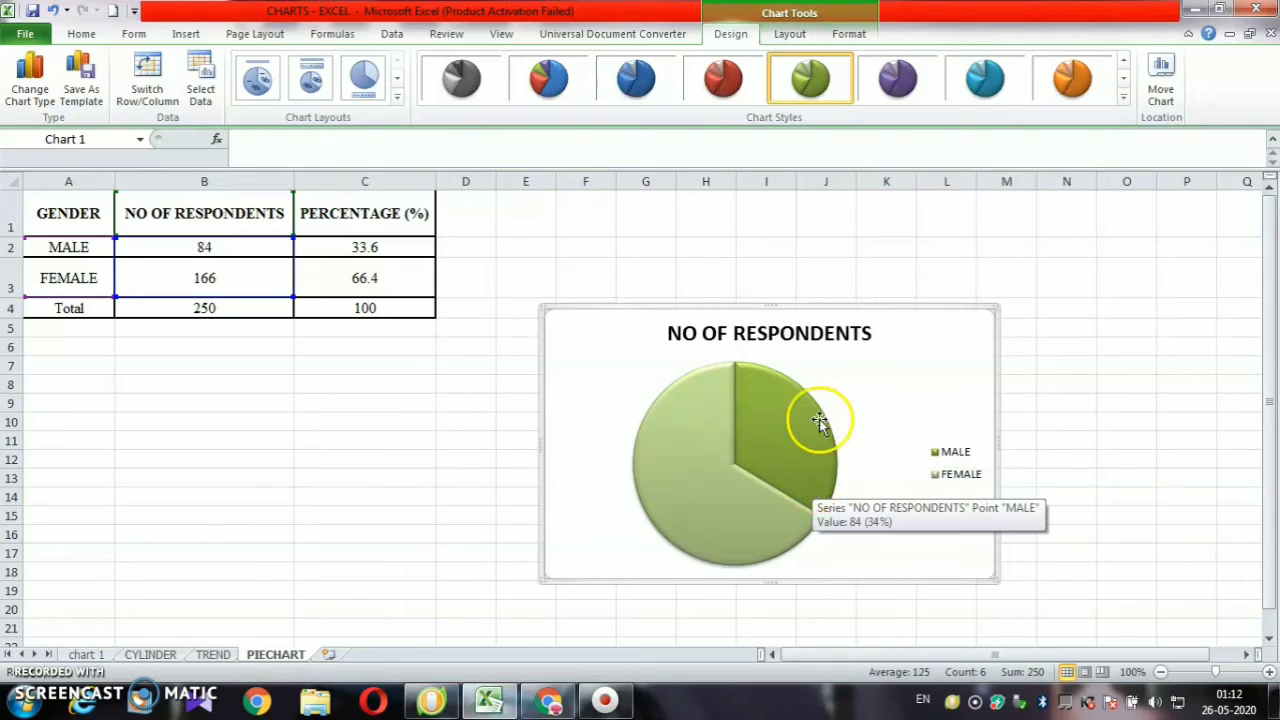
click(787, 36)
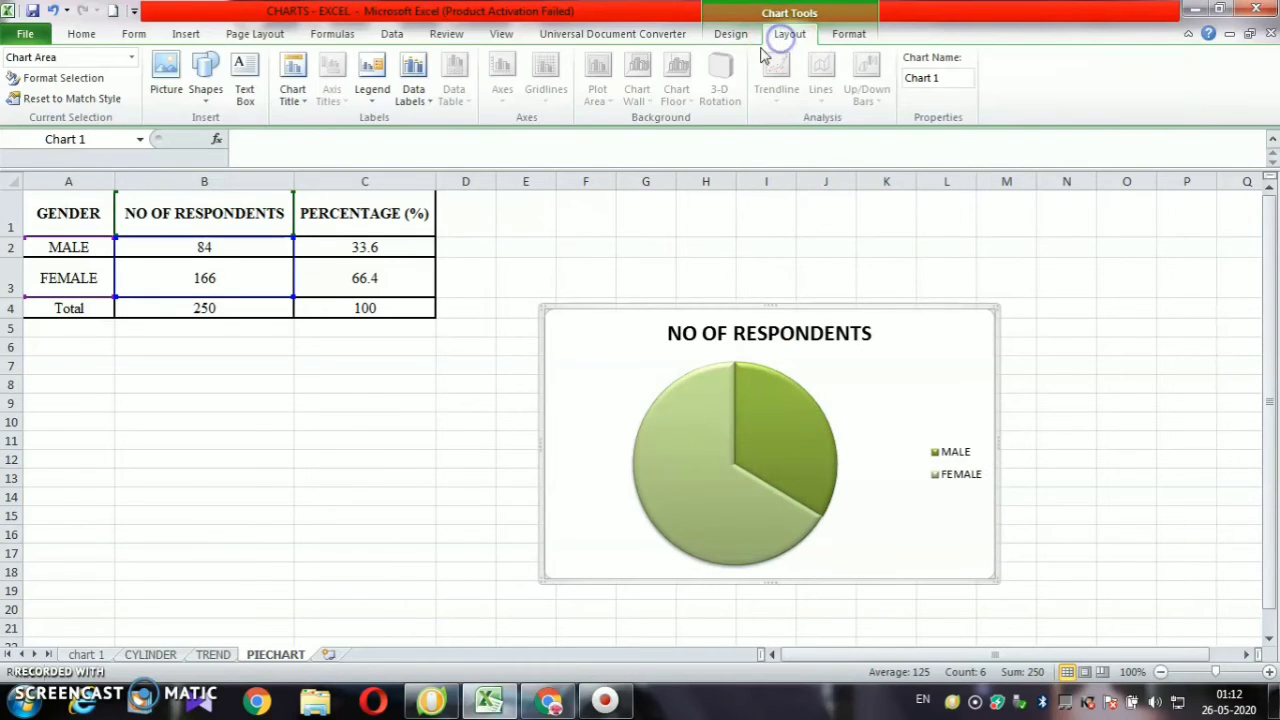
Place the chart title above the pie and change it from NO OF RESPONDENTS to GENDER
click(295, 95)
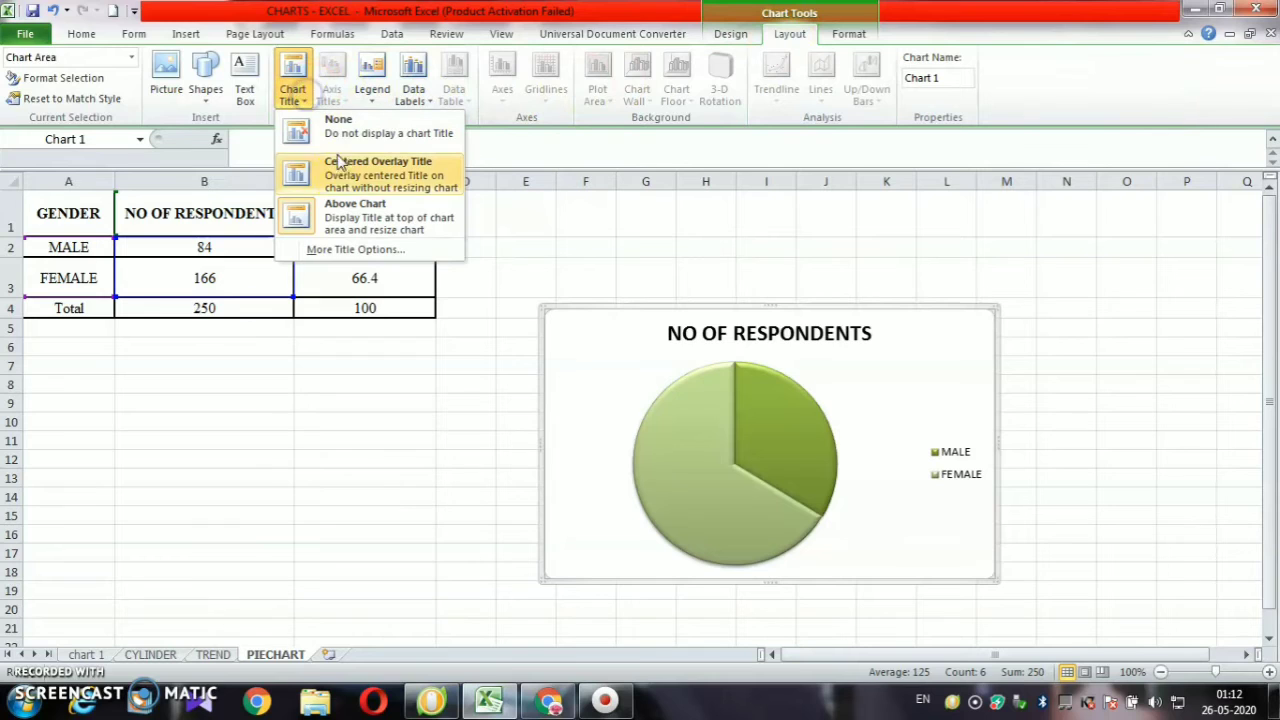
click(360, 212)
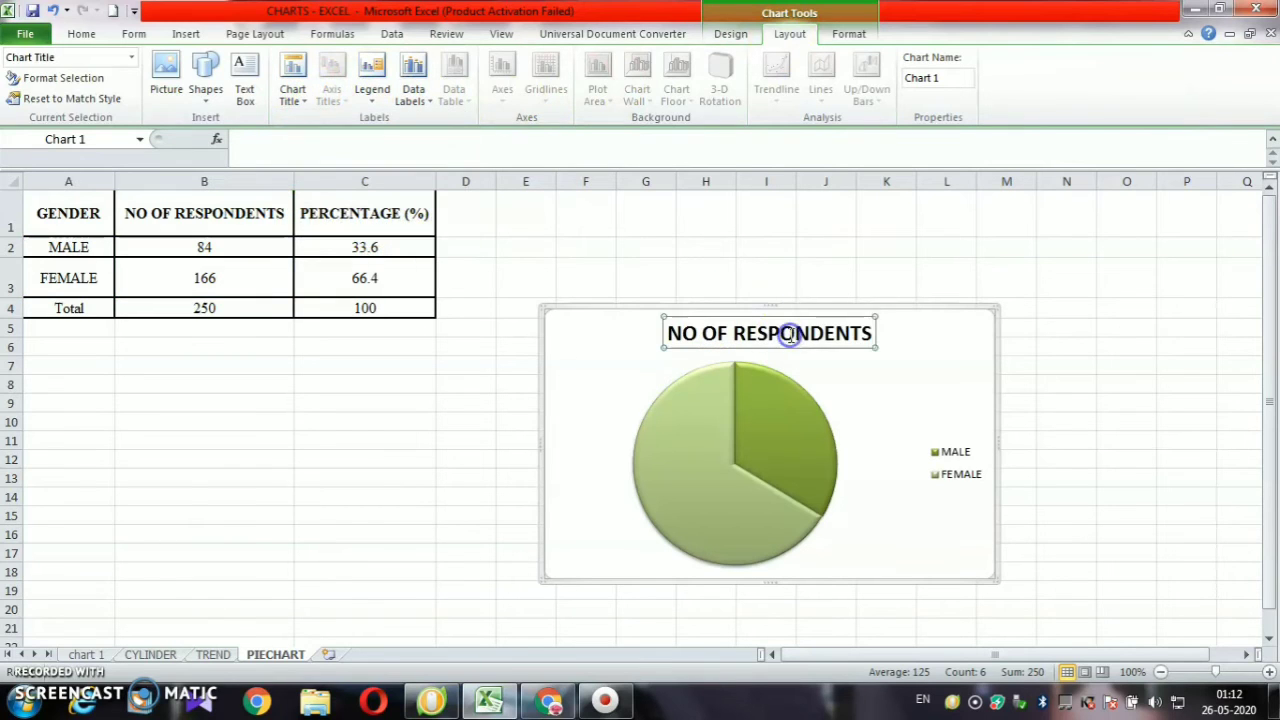
double_click(790, 335)
click(1176, 520)
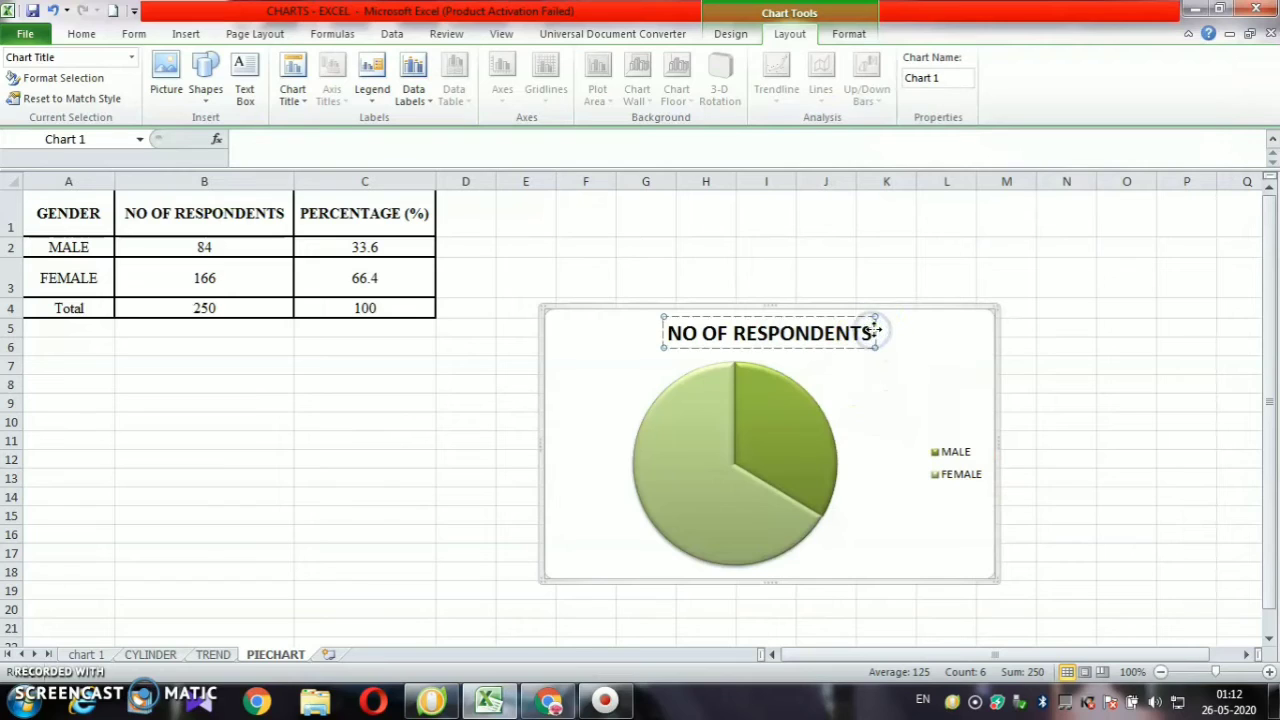
key(BackSpace)
key(BackSpace)
key(BackSpace)
key(BackSpace)
text(GENDE)
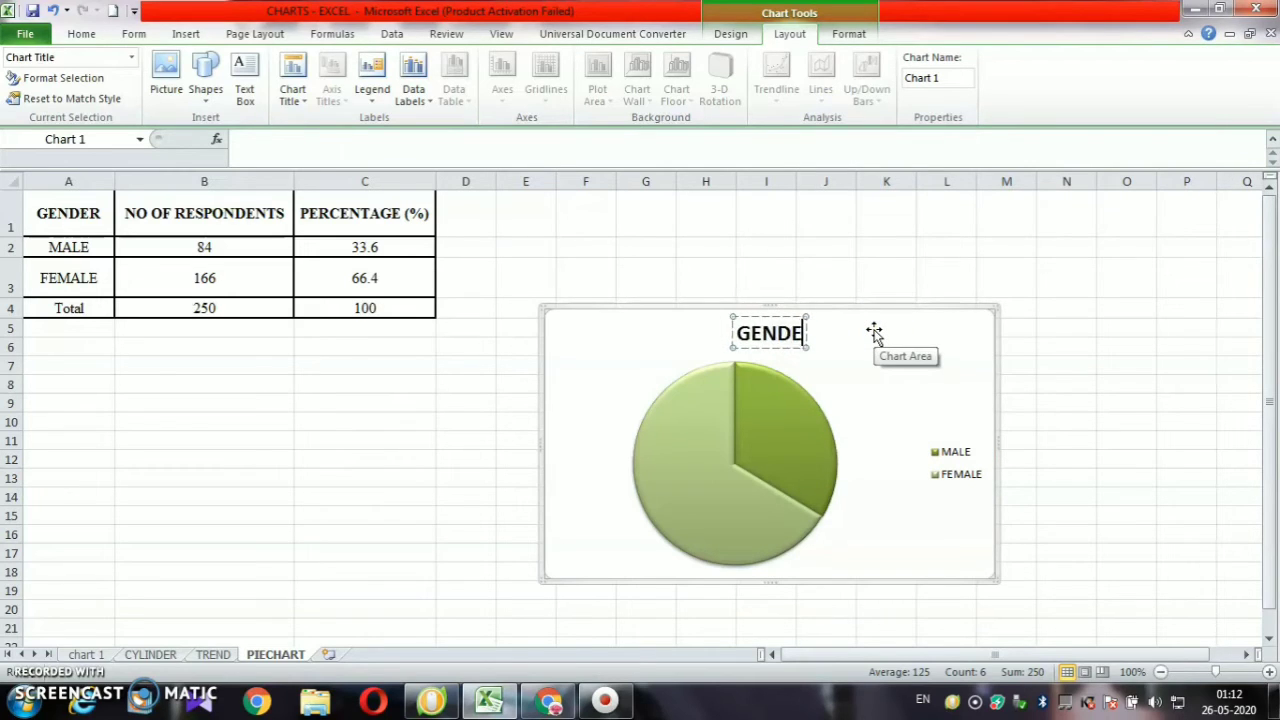
text(R)
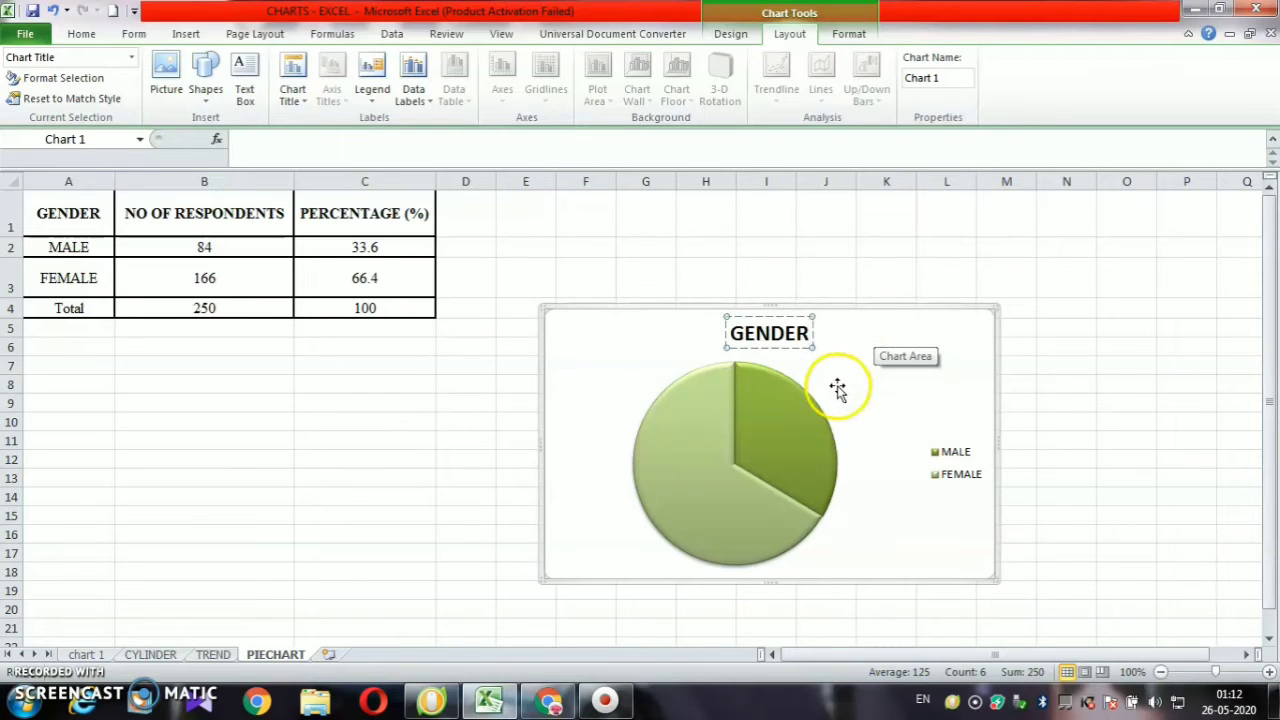
click(684, 440)
click(609, 404)
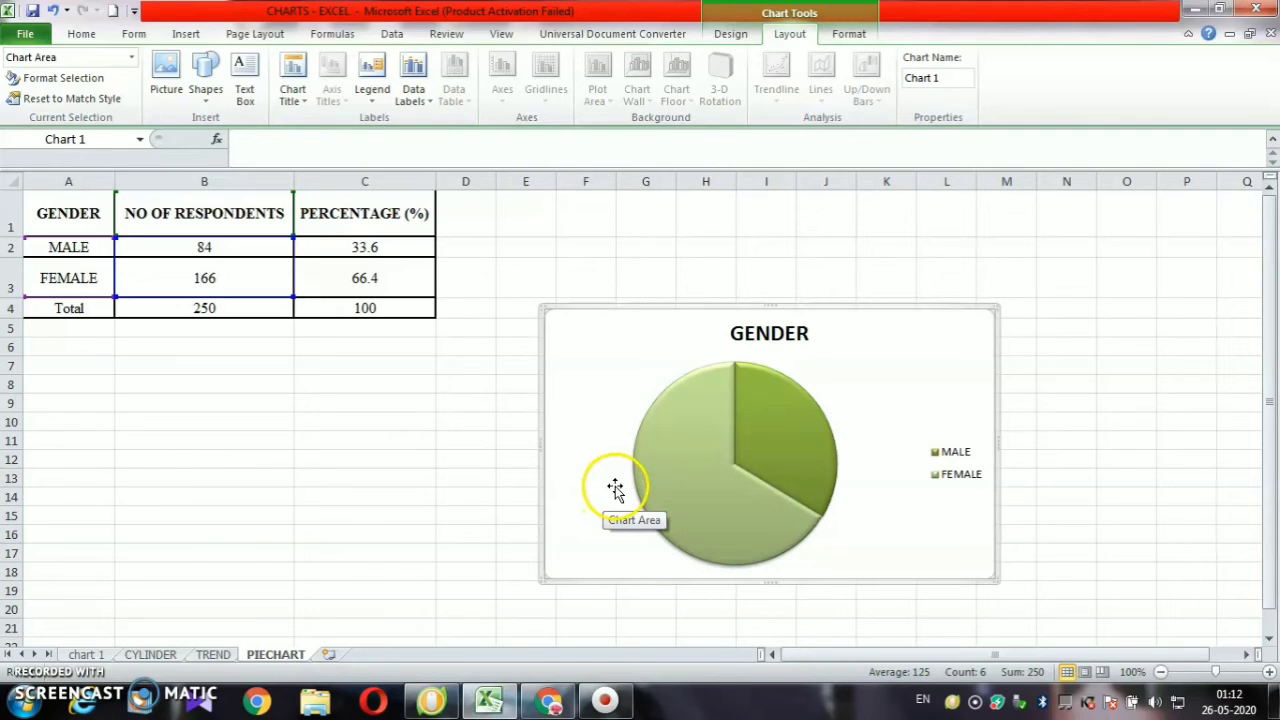
mouse_move(672, 470)
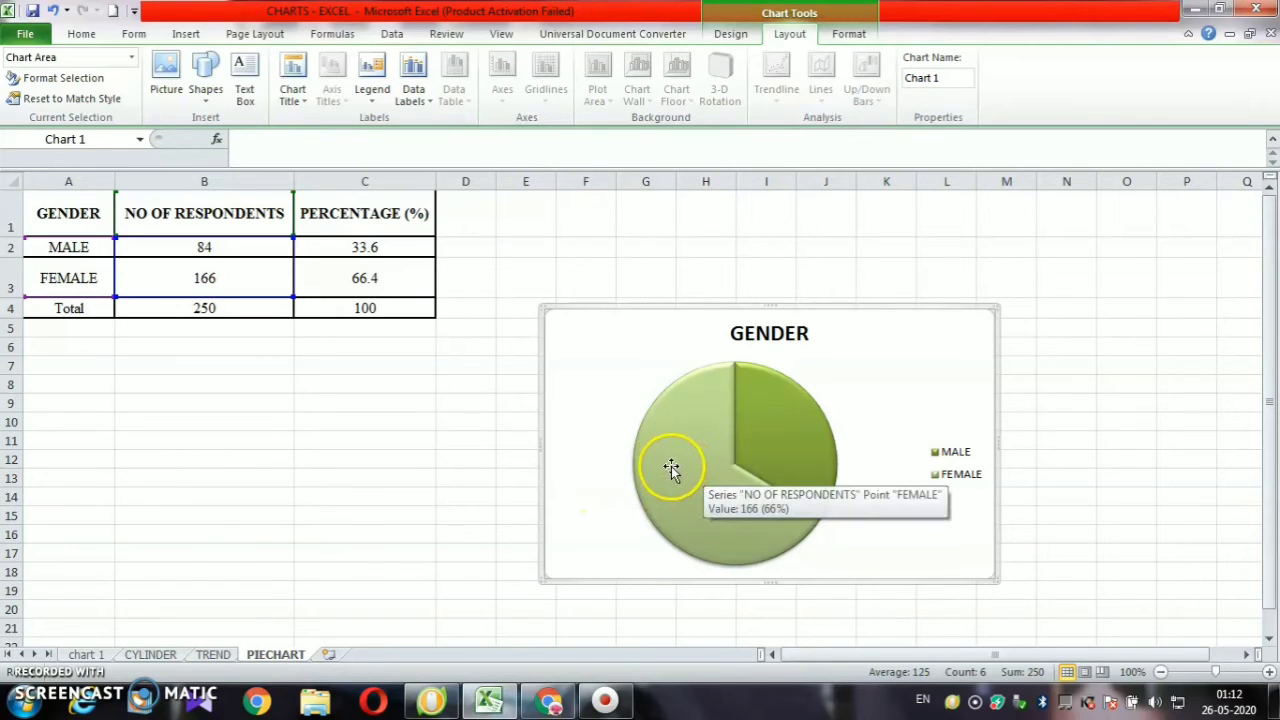
Try legend positions, finally setting the MALE/FEMALE legend at the top below the title
click(370, 100)
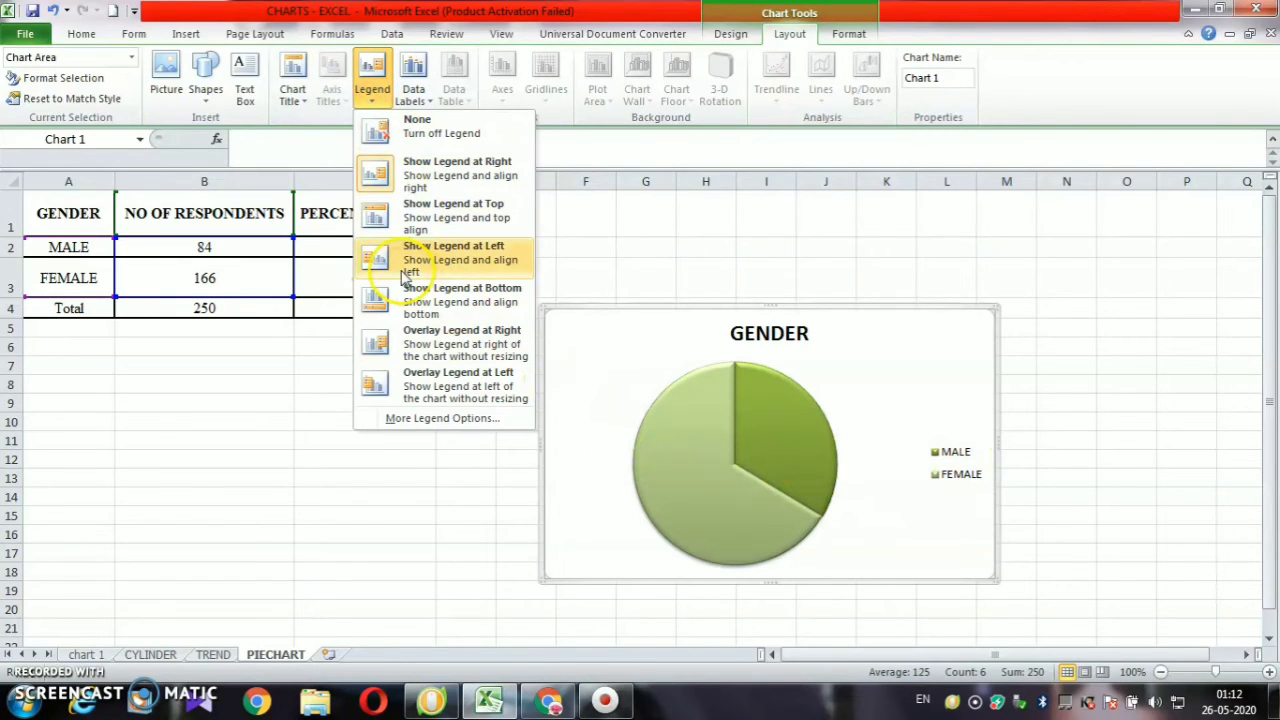
click(406, 216)
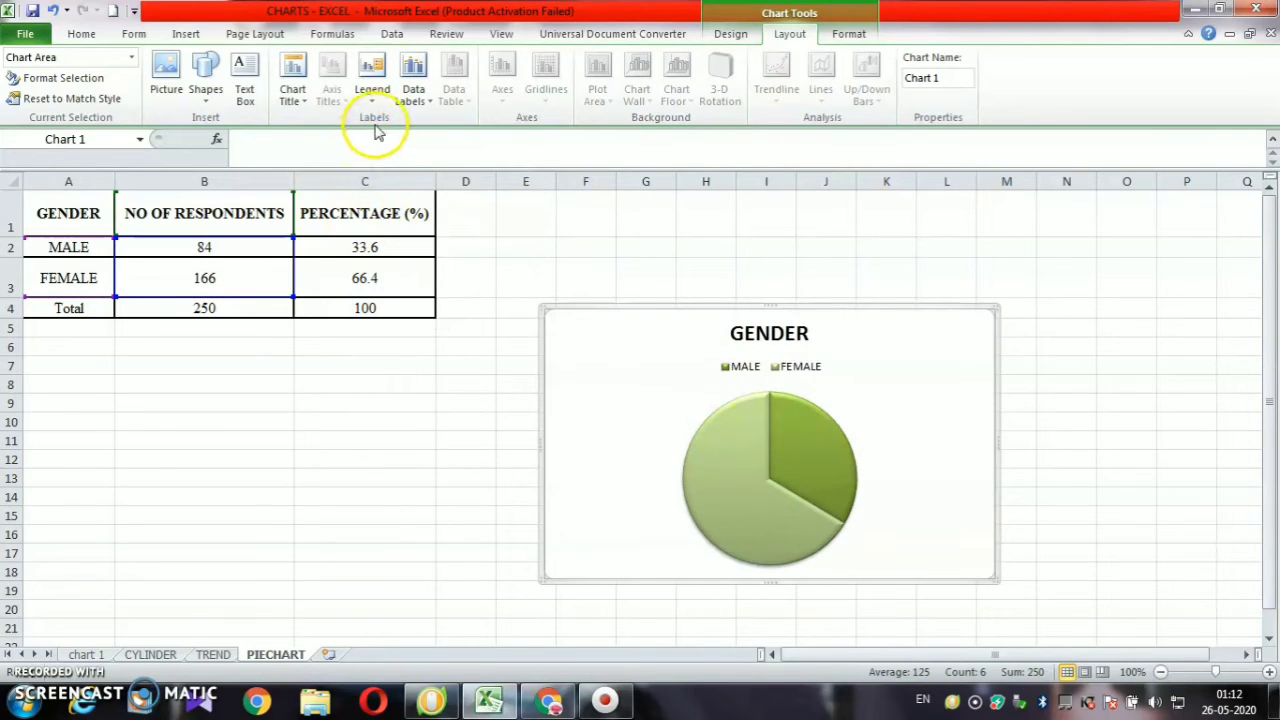
click(378, 90)
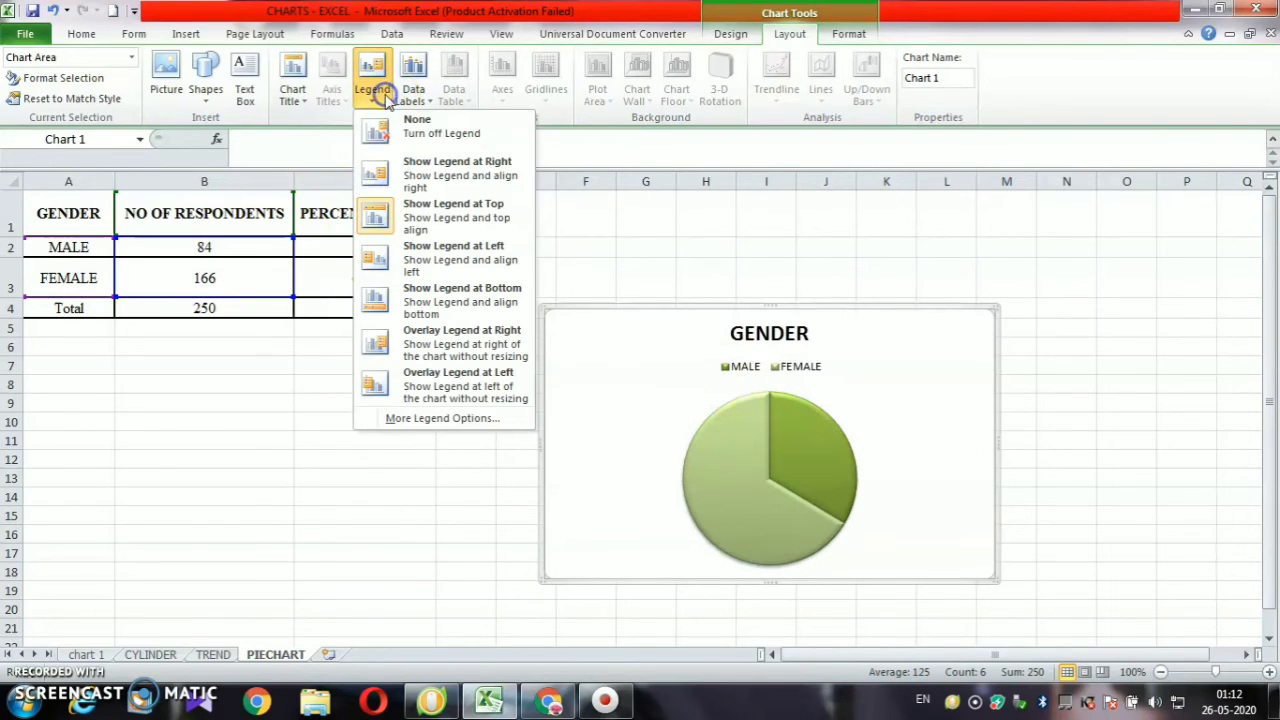
click(433, 220)
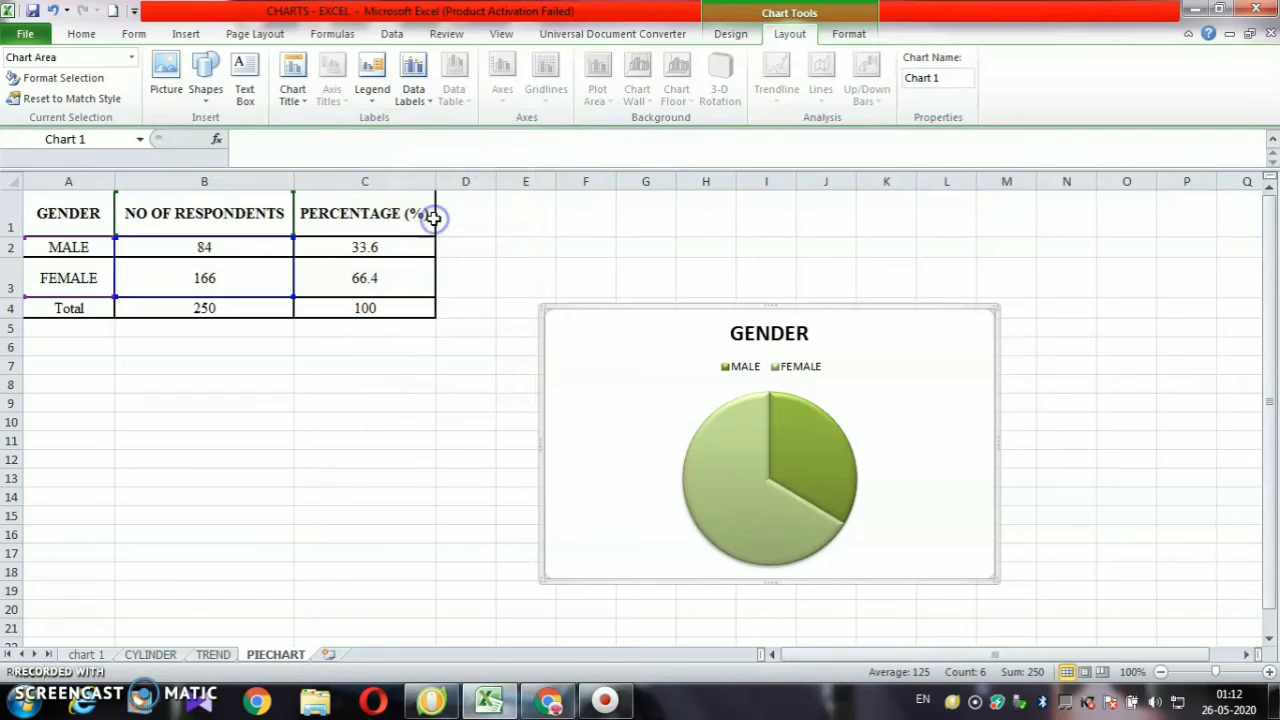
click(374, 92)
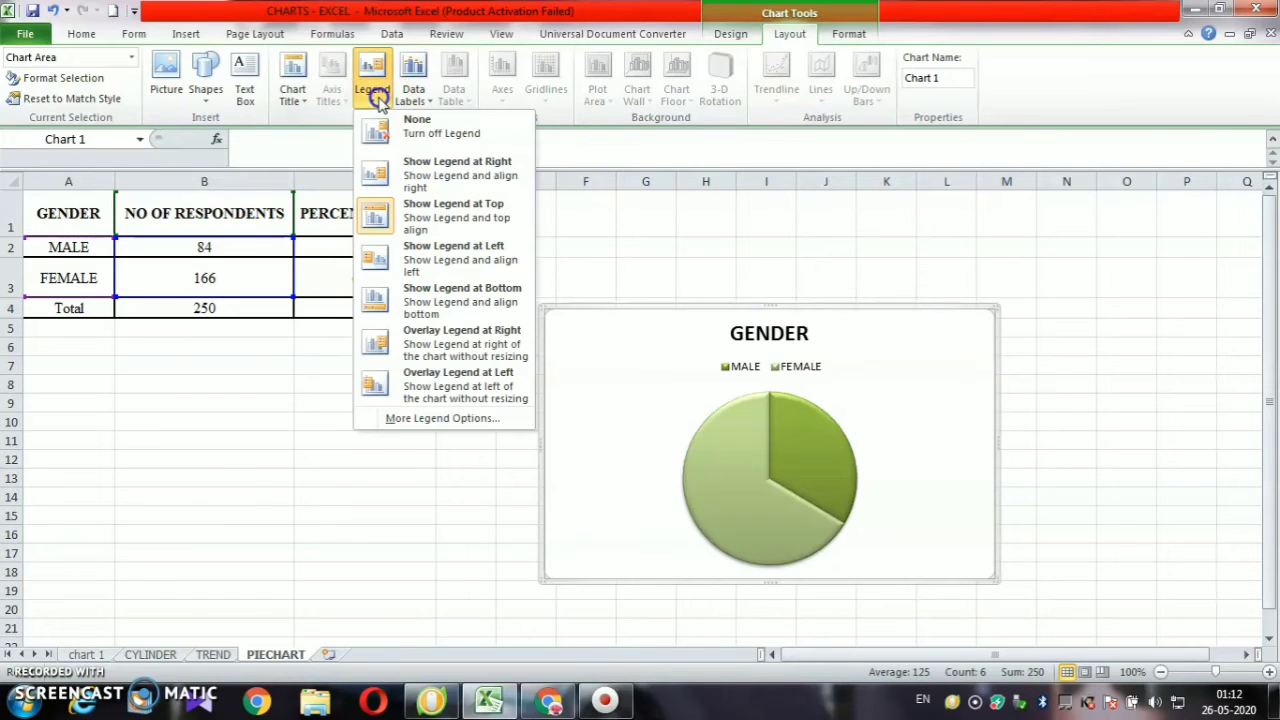
click(424, 252)
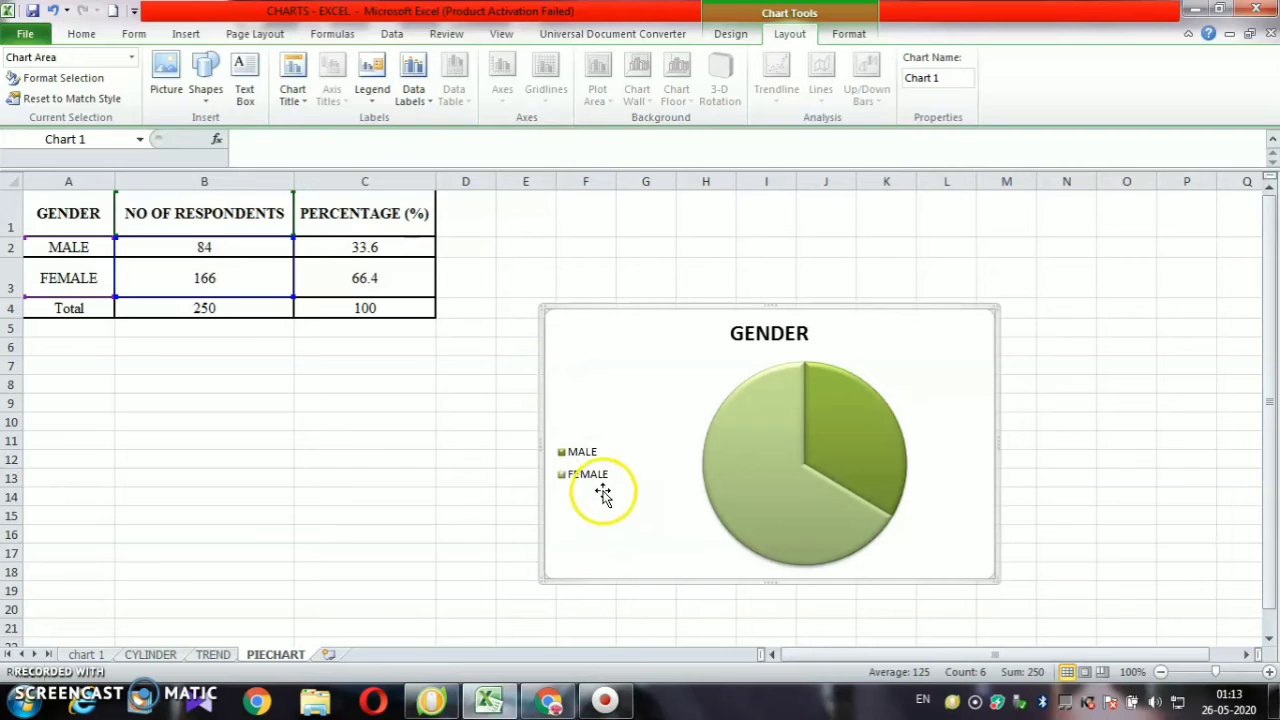
click(380, 92)
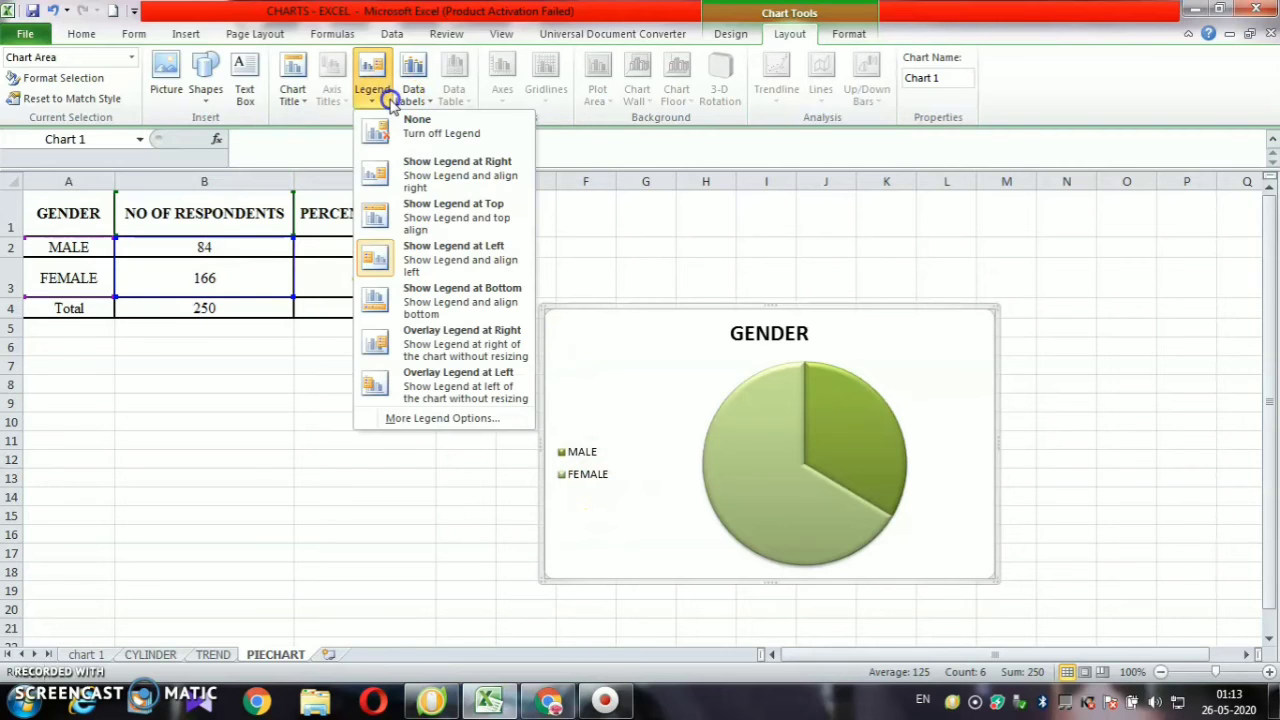
click(418, 205)
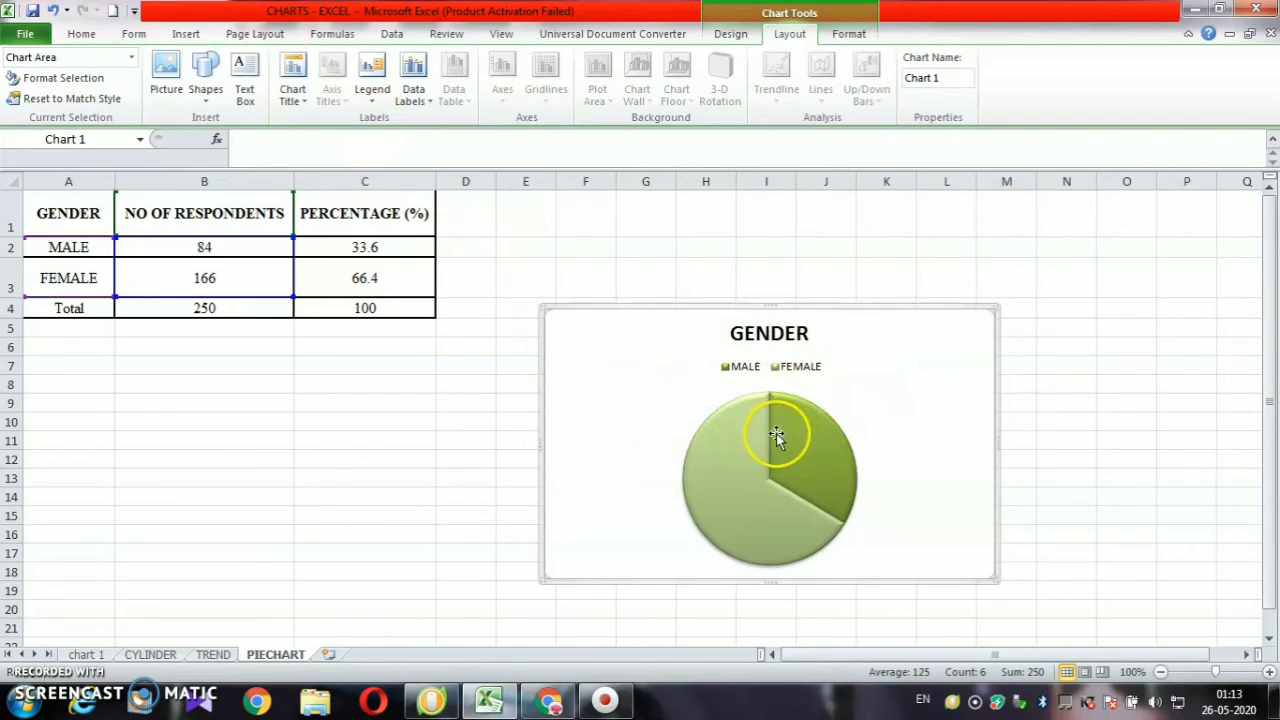
Add centred data labels showing 84 and 166, then select the pie series for shape styling
click(417, 101)
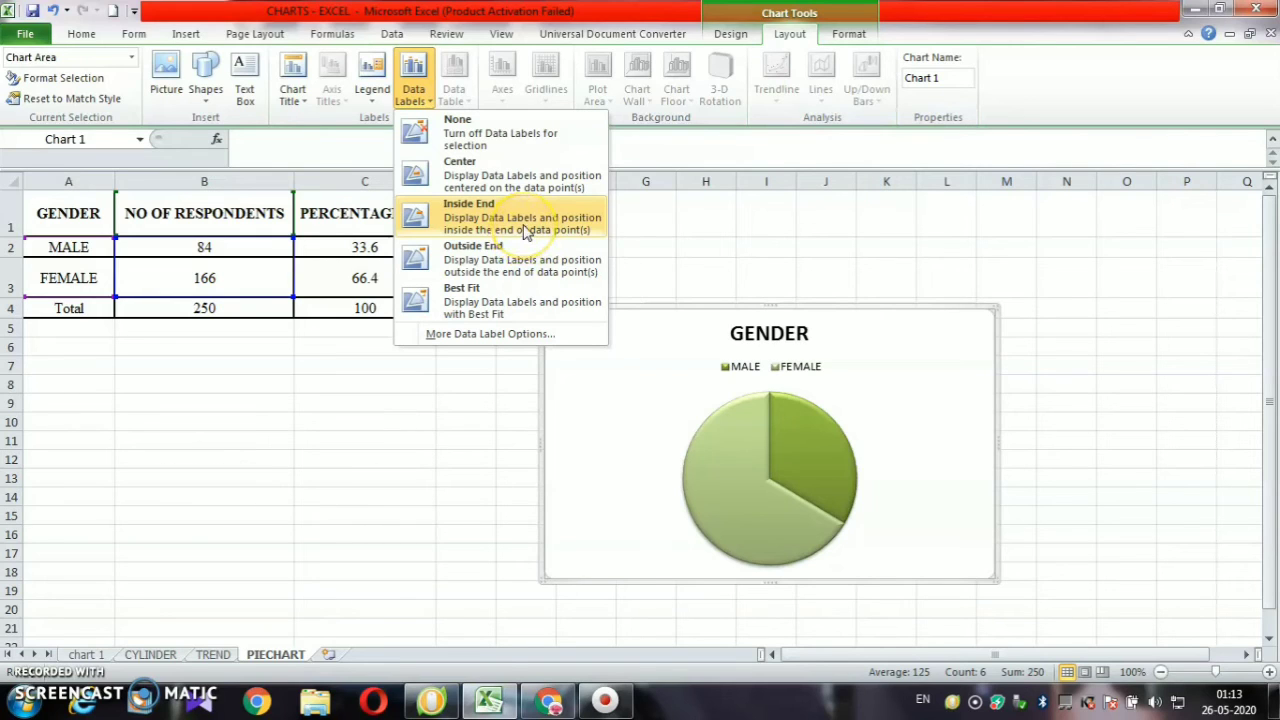
click(498, 180)
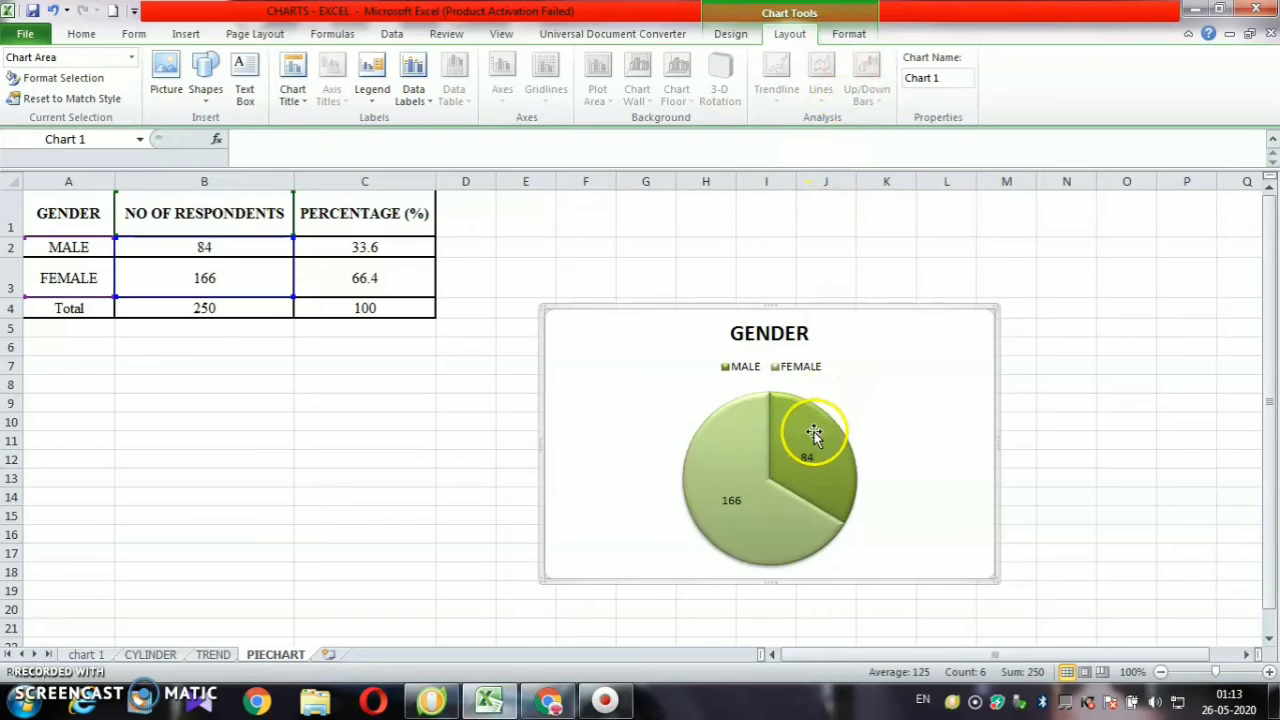
click(858, 36)
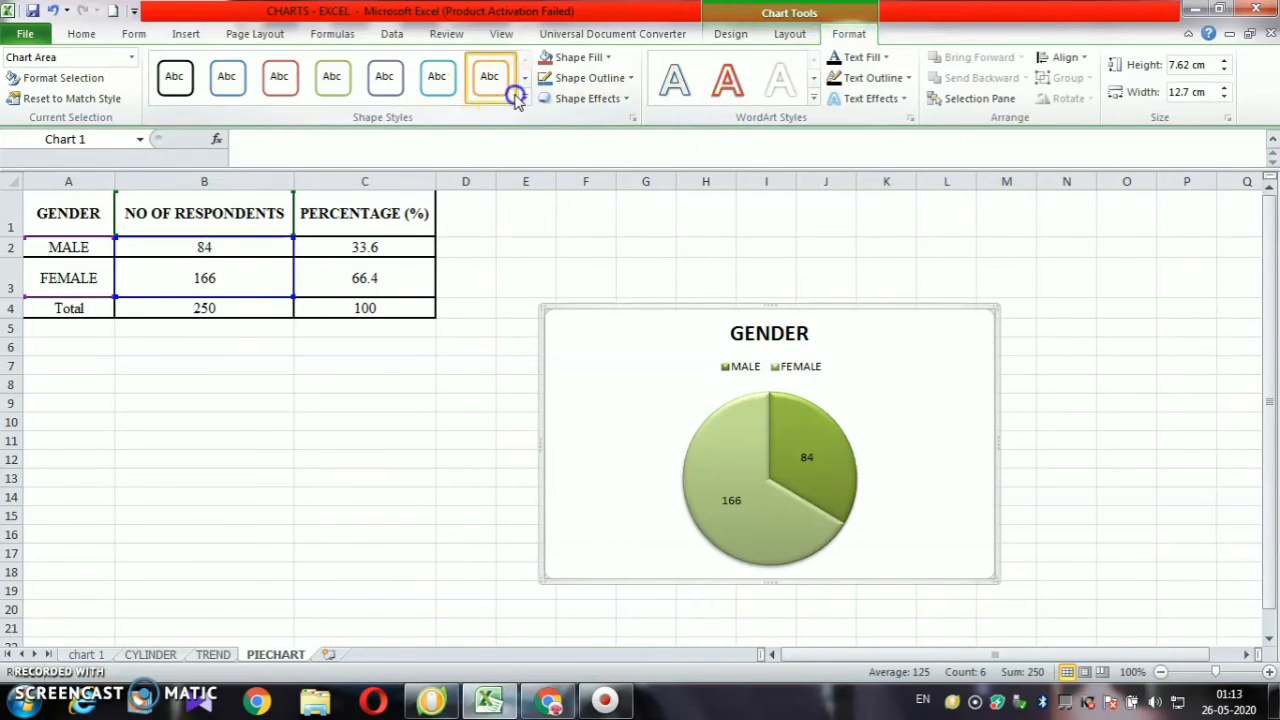
click(736, 456)
click(753, 517)
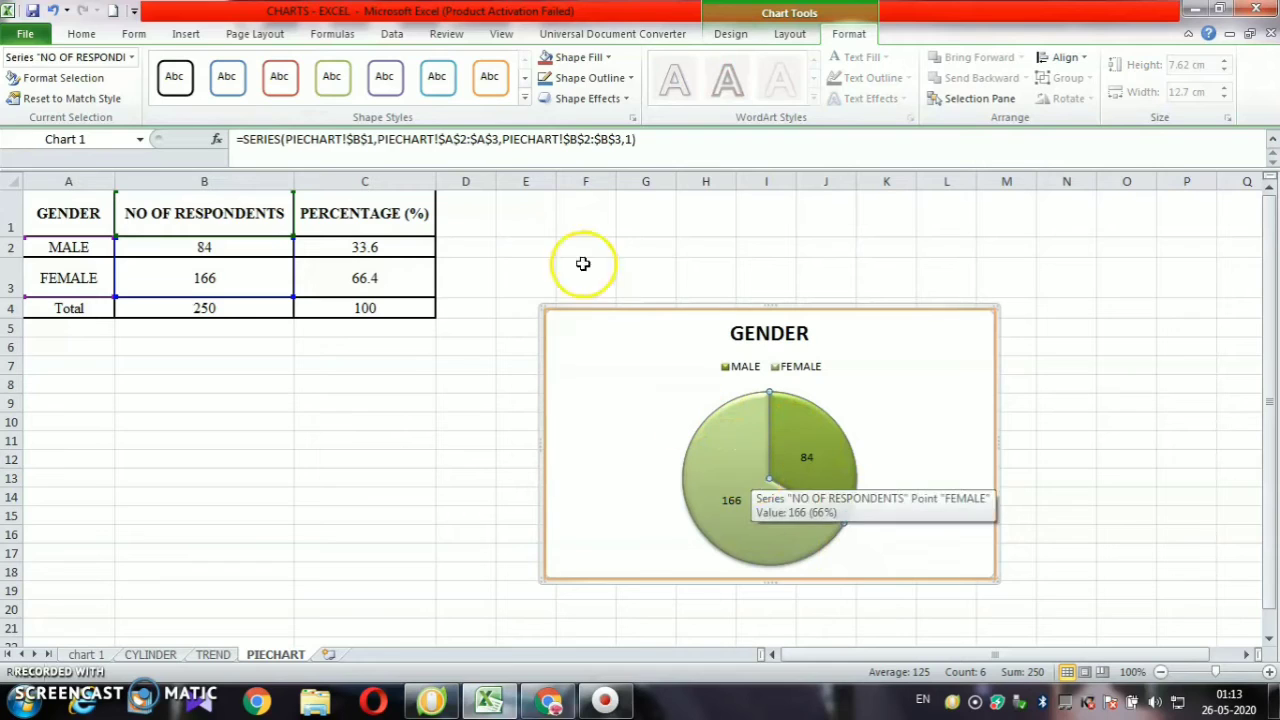
click(524, 98)
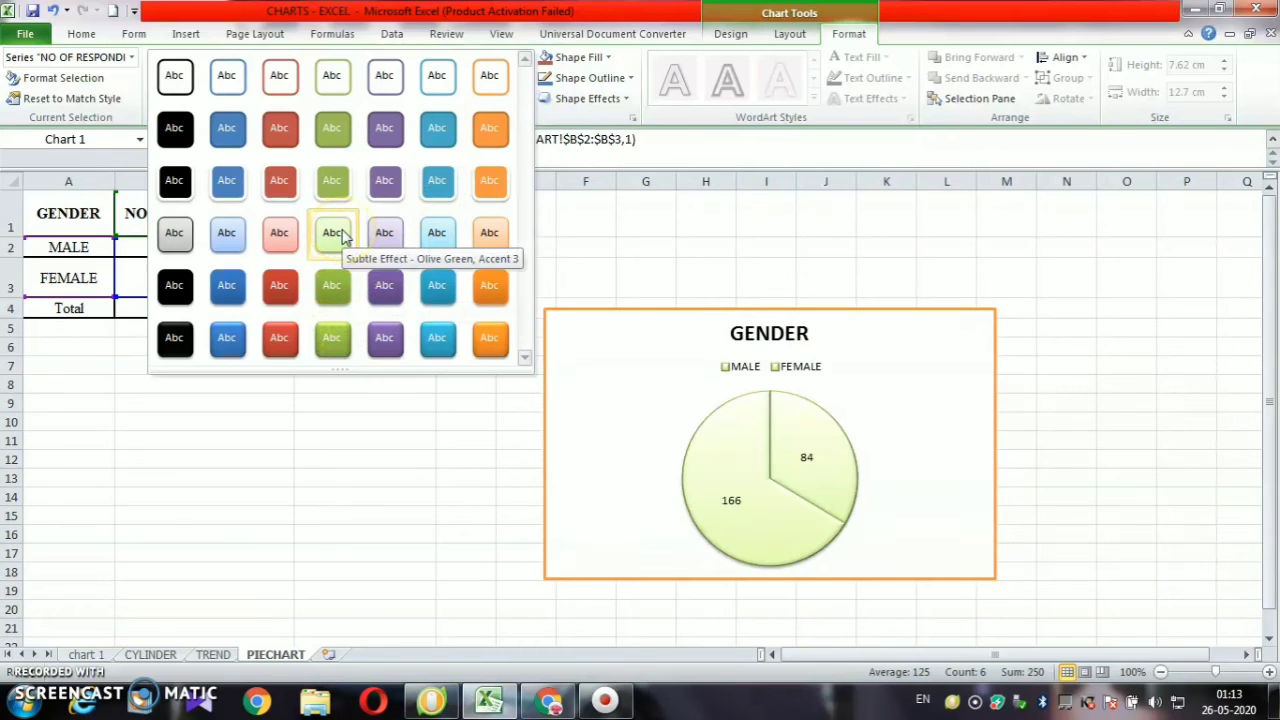
Give both pie slices a blue-to-teal gradient fill via Format Data Series
click(629, 97)
click(630, 80)
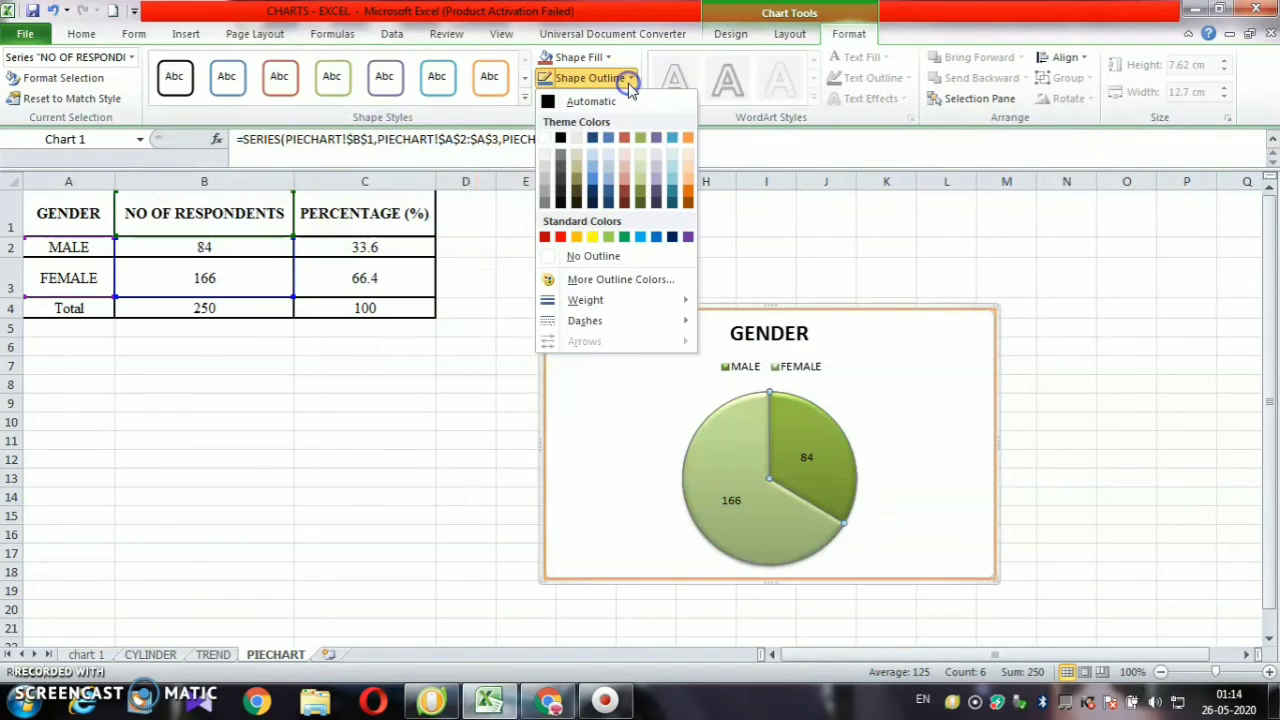
click(605, 58)
mouse_move(589, 300)
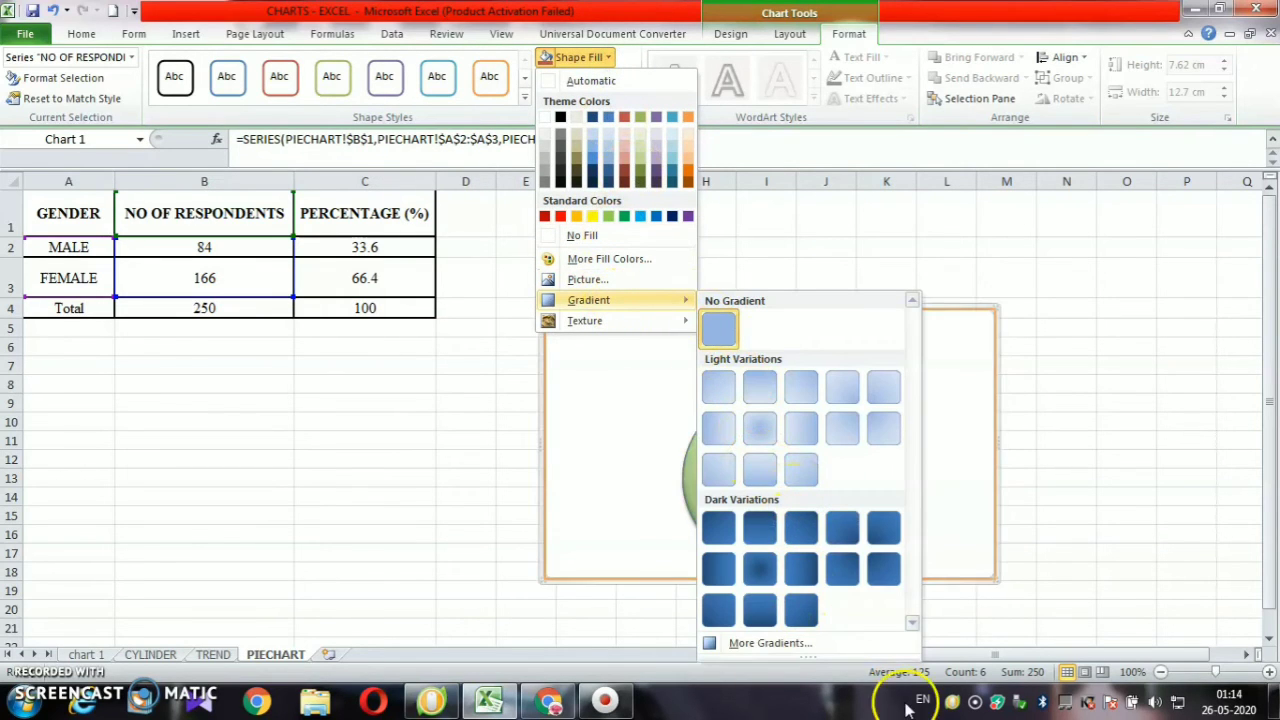
click(870, 646)
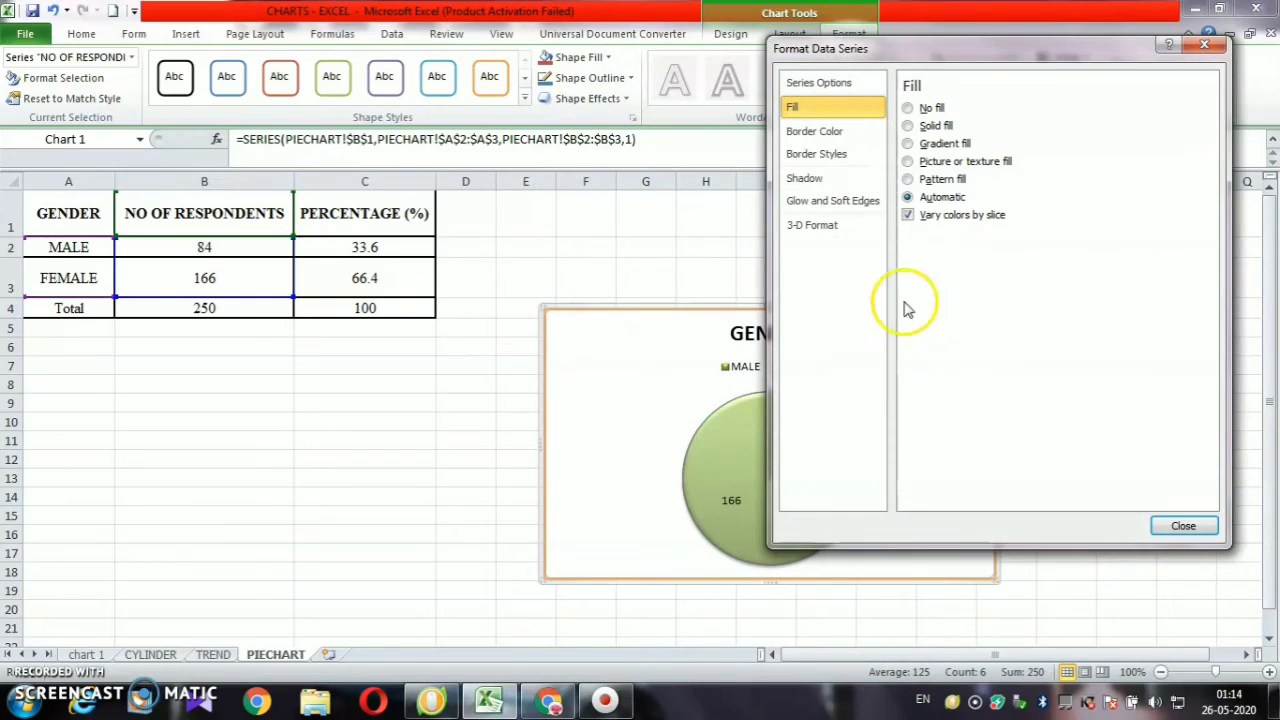
click(945, 144)
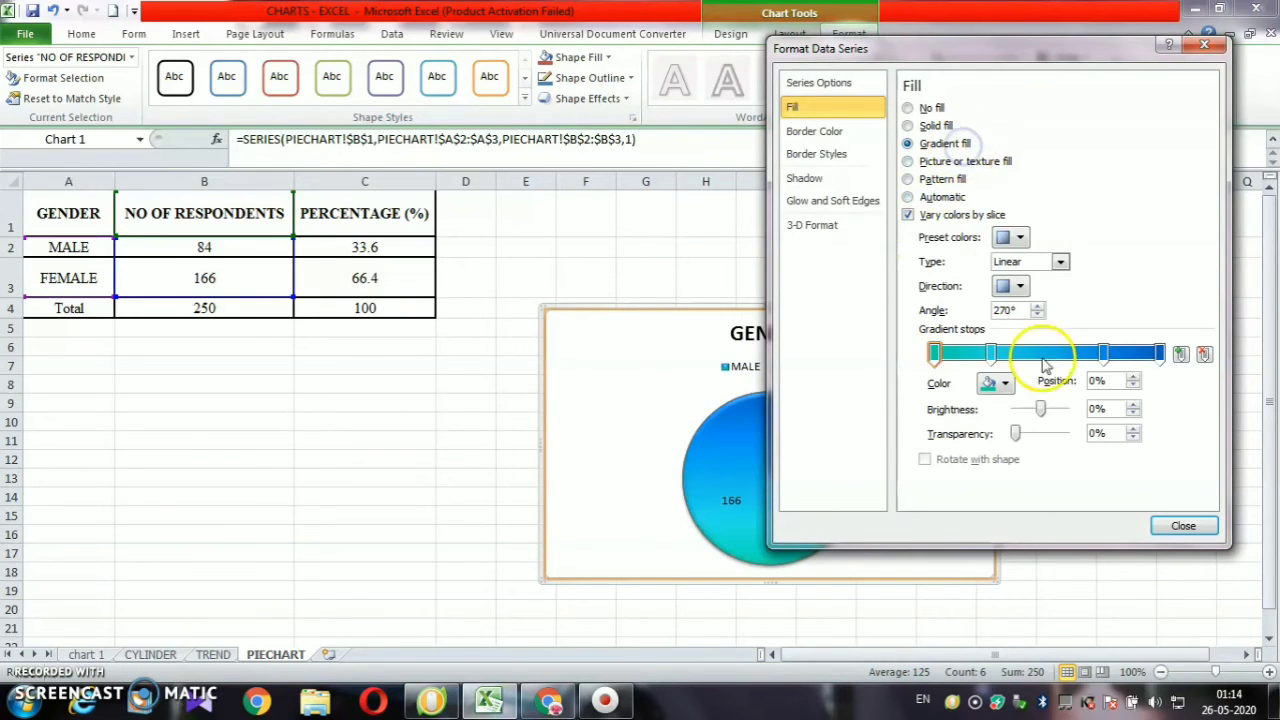
click(1183, 530)
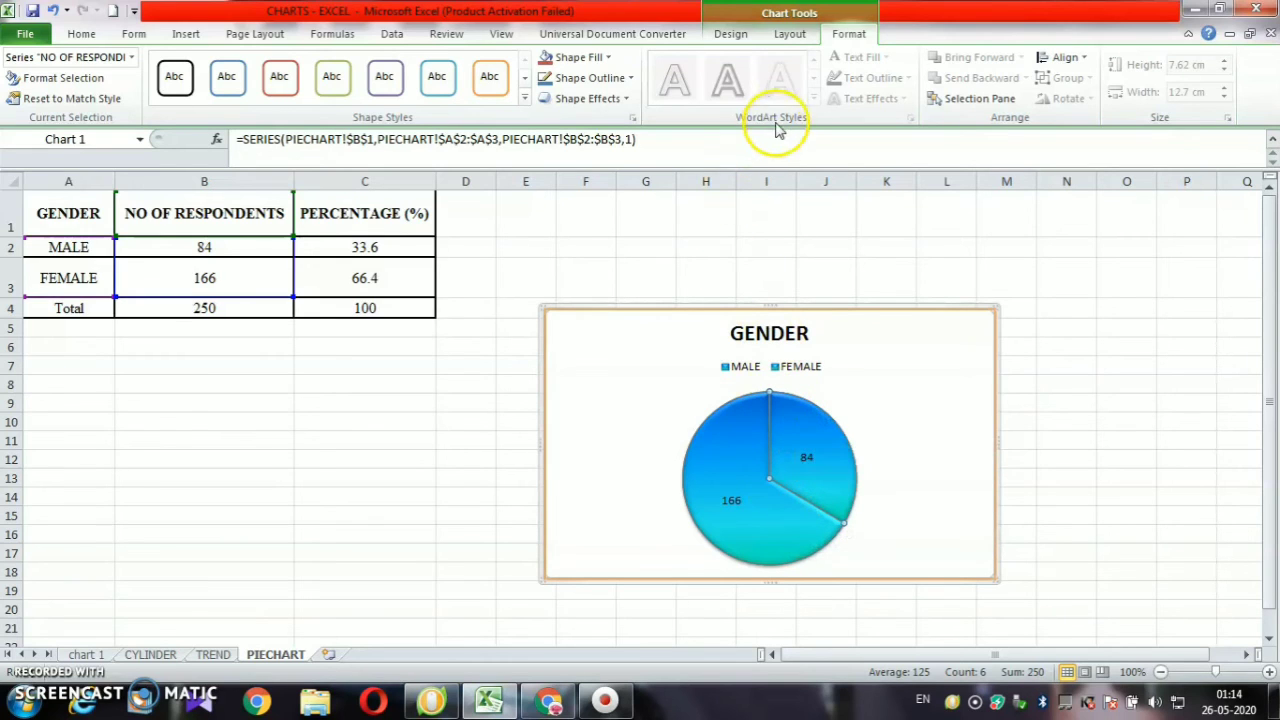
Apply the purple chart style to the GENDER pie and select its data labels
click(790, 34)
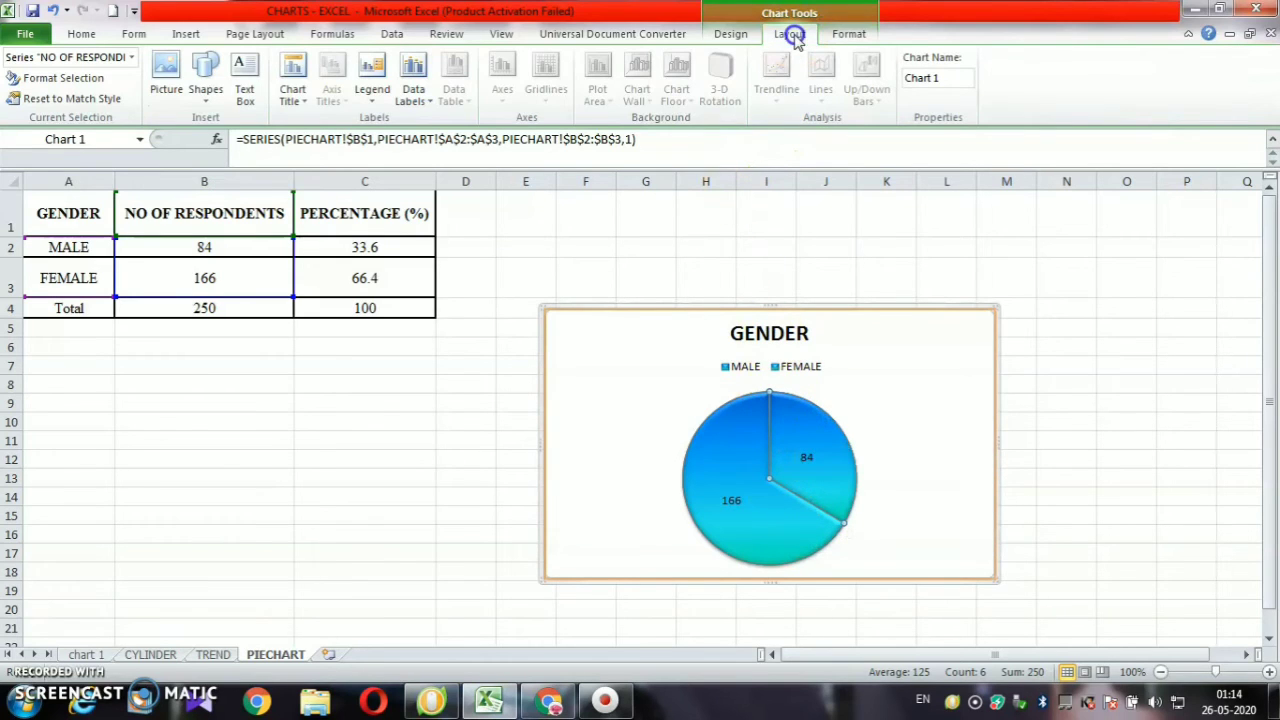
click(730, 34)
click(922, 84)
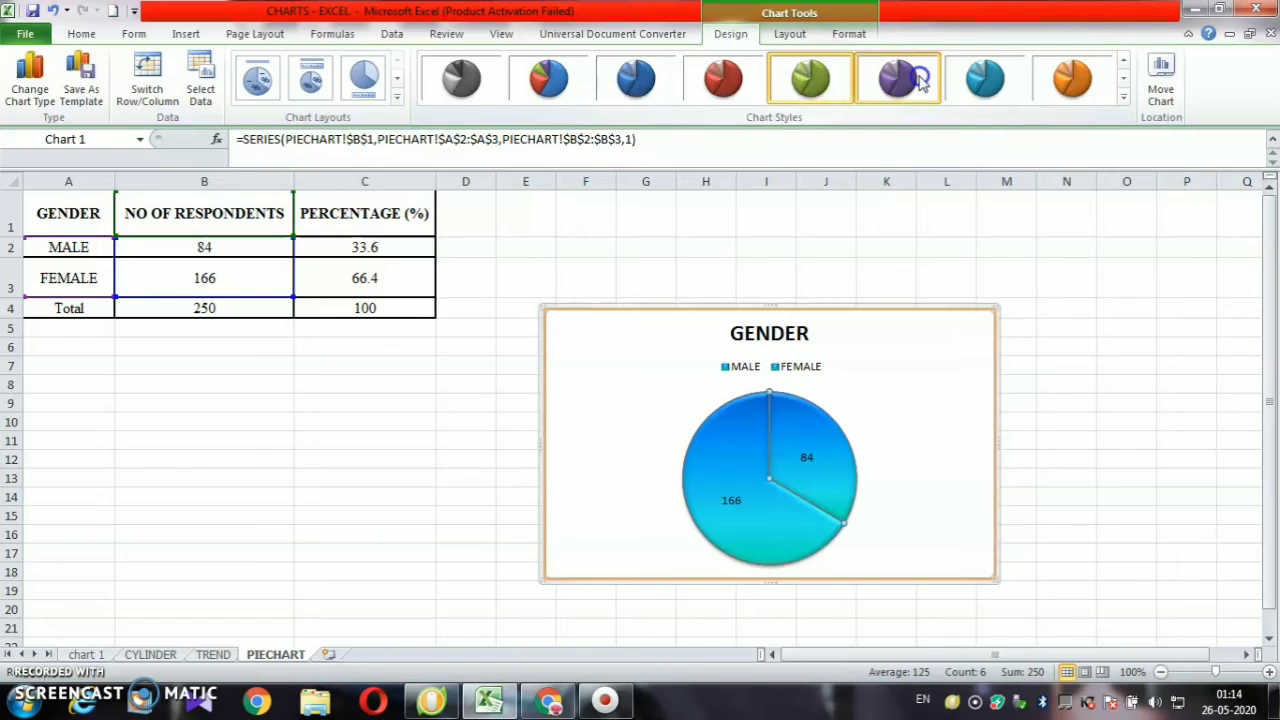
click(891, 500)
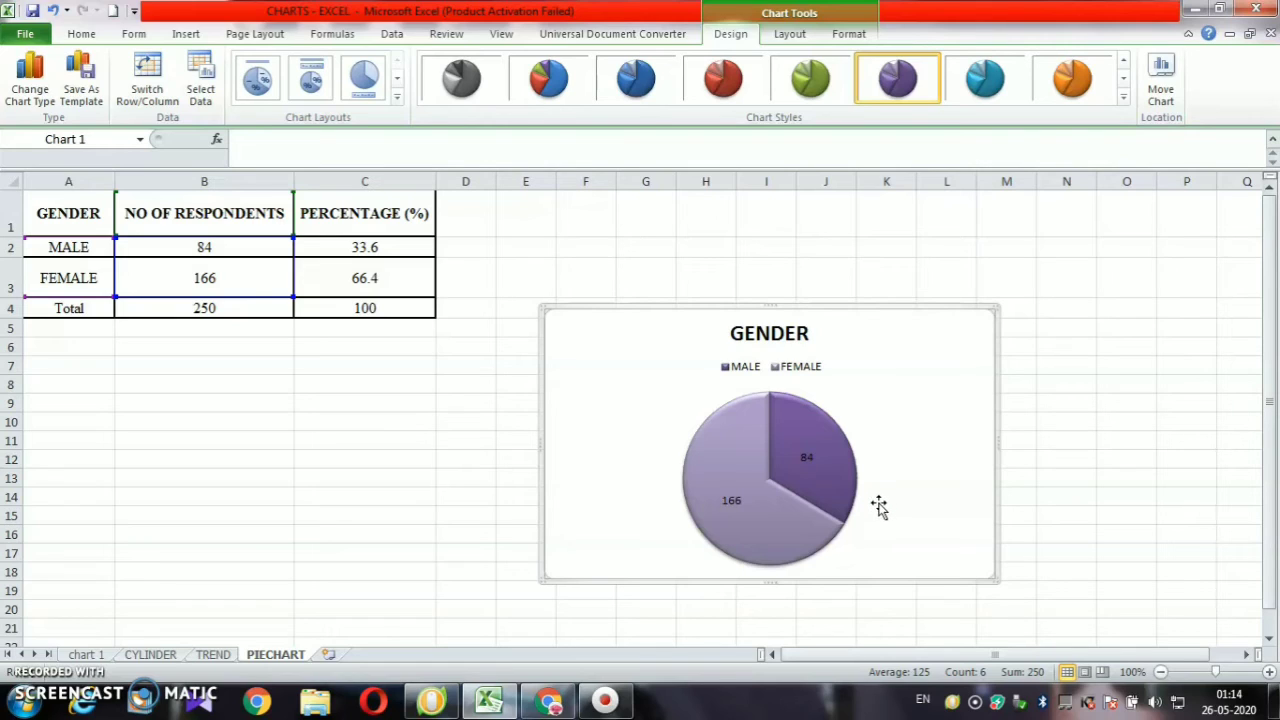
click(860, 513)
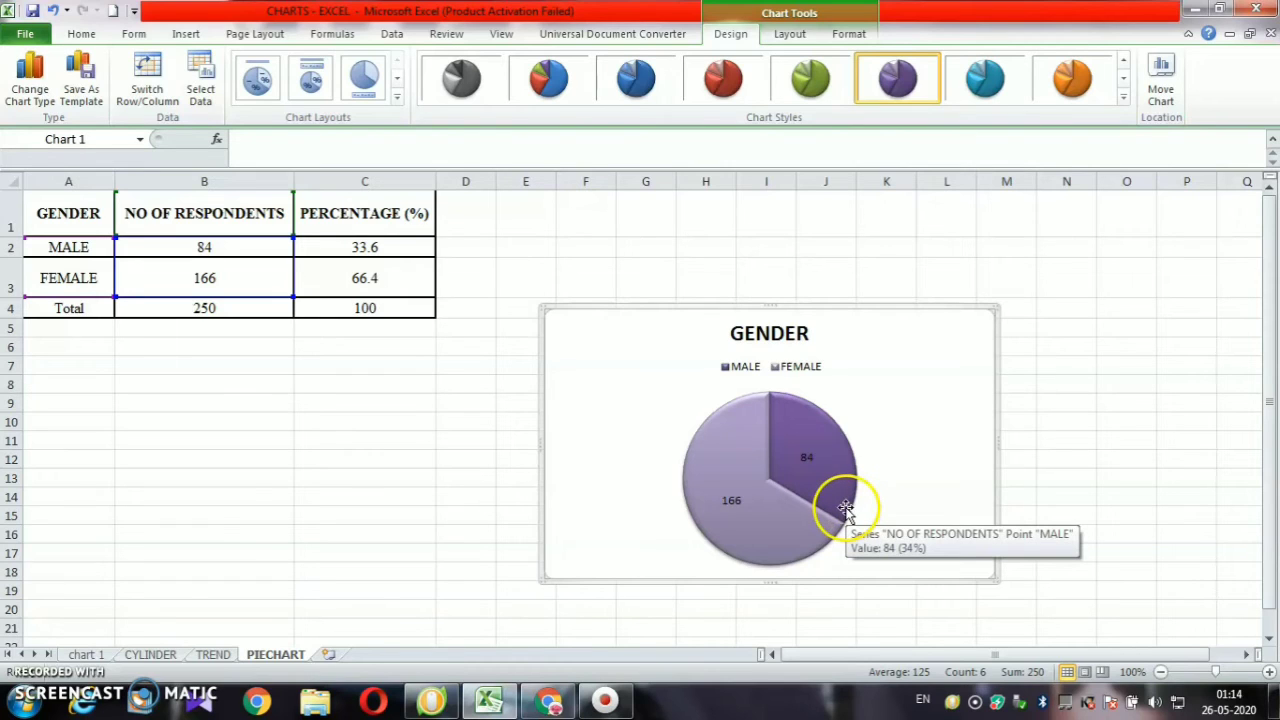
mouse_move(735, 510)
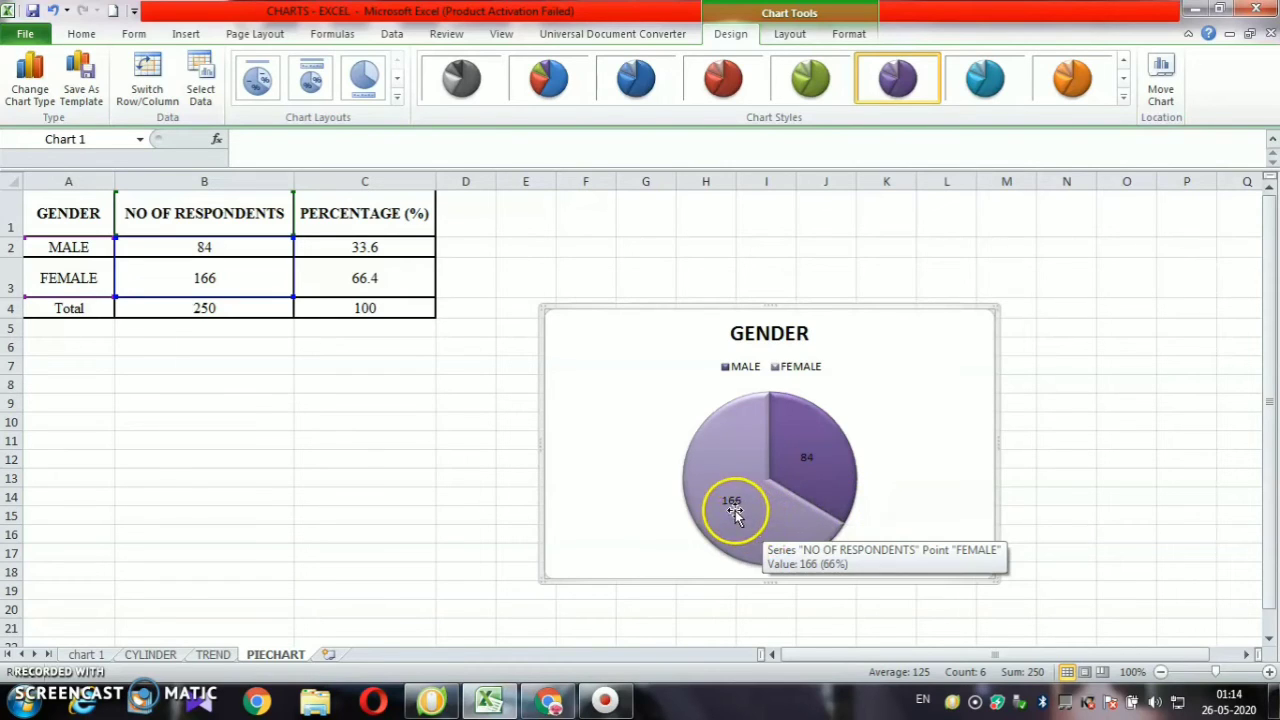
click(735, 508)
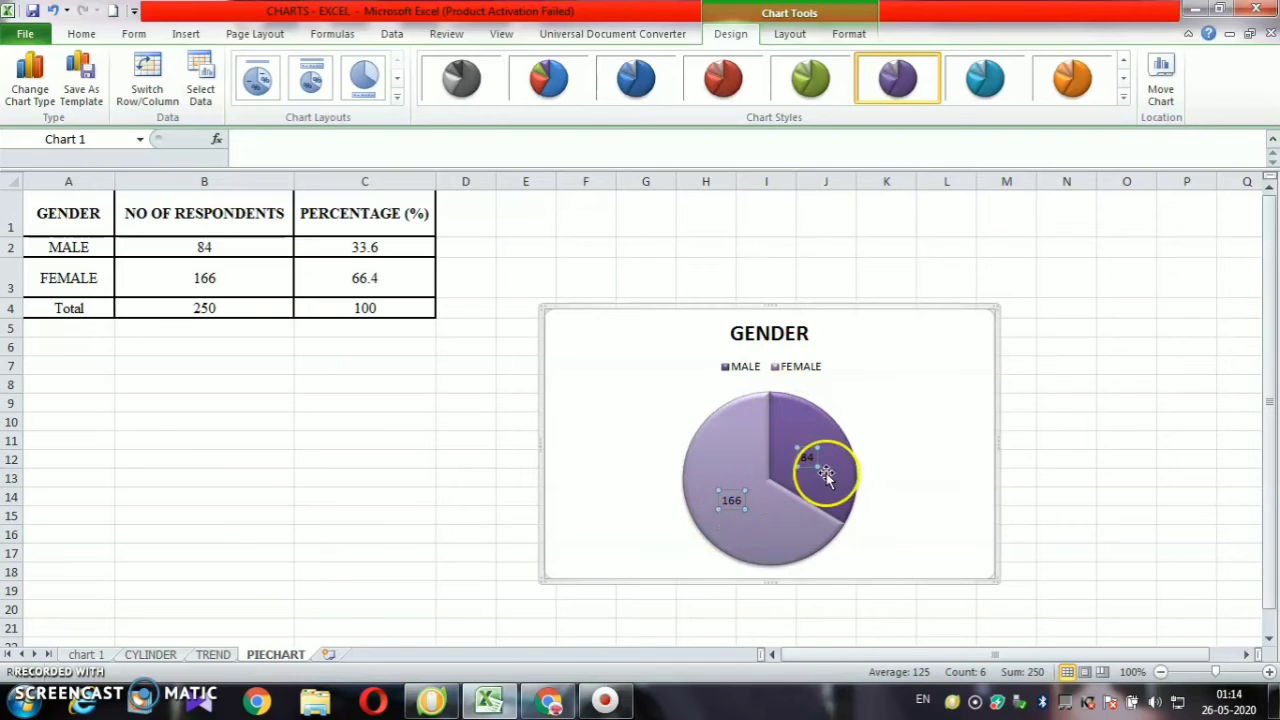
click(789, 33)
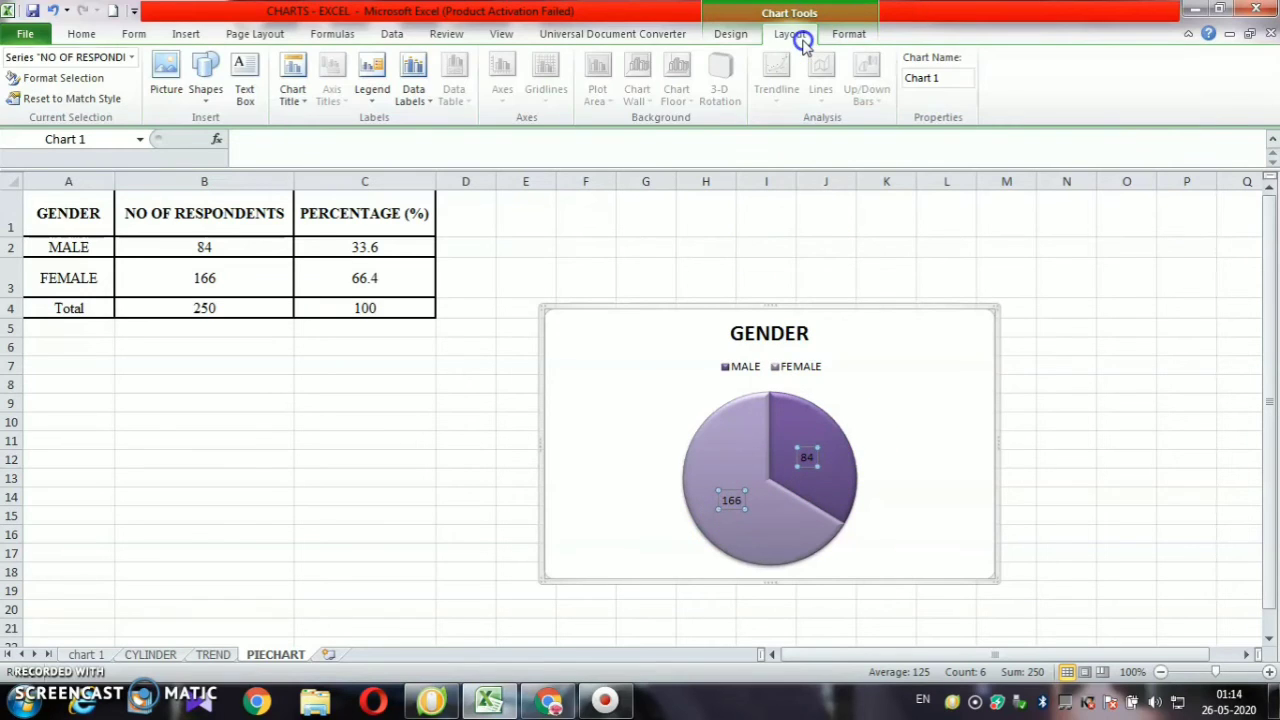
click(427, 105)
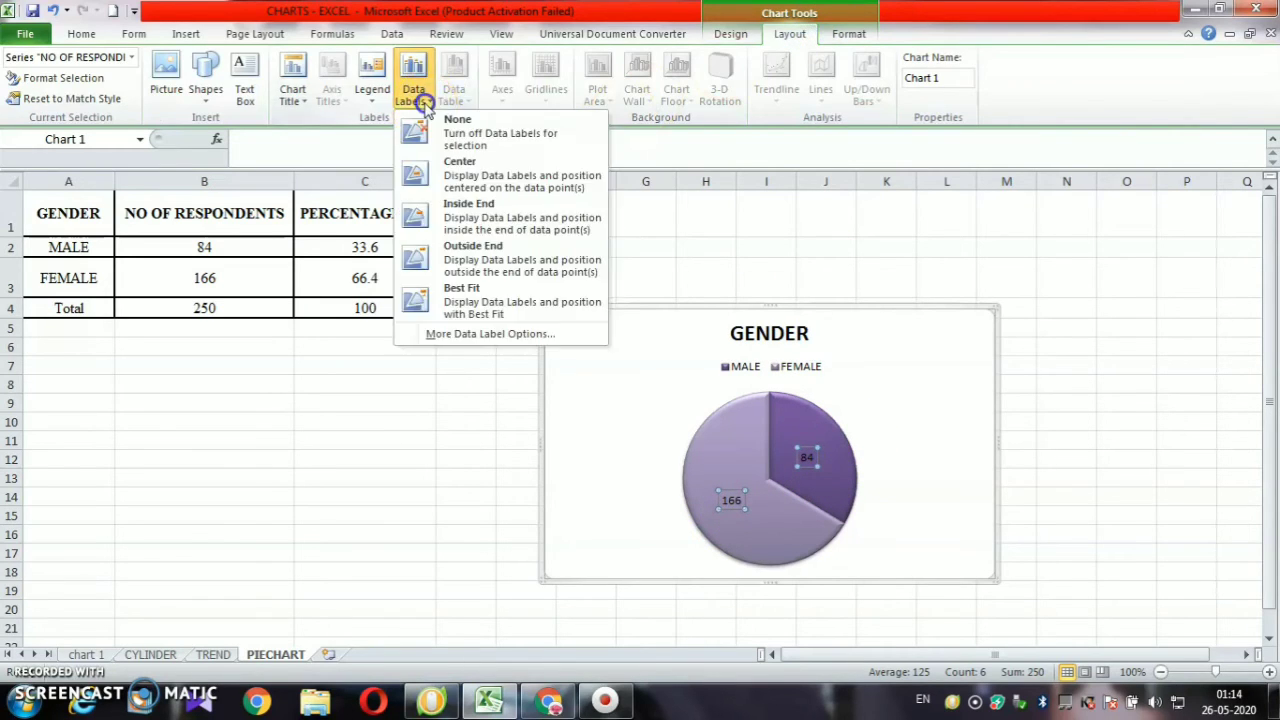
click(461, 263)
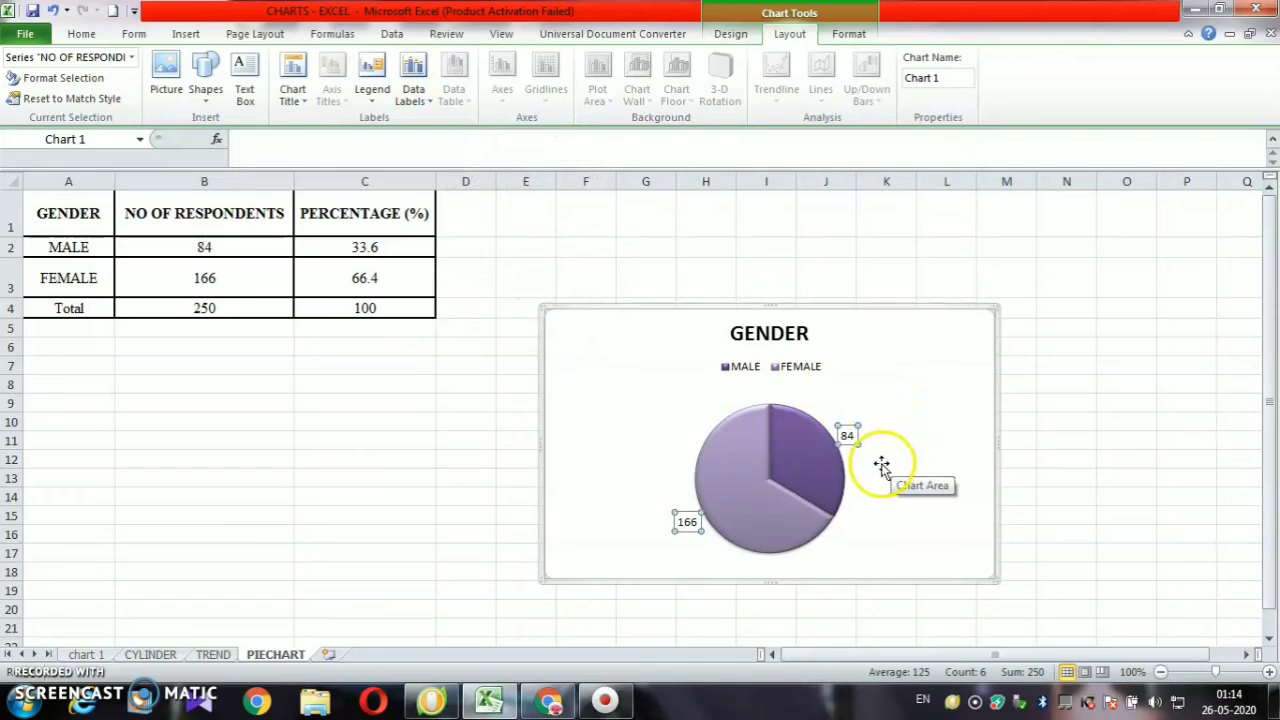
click(426, 110)
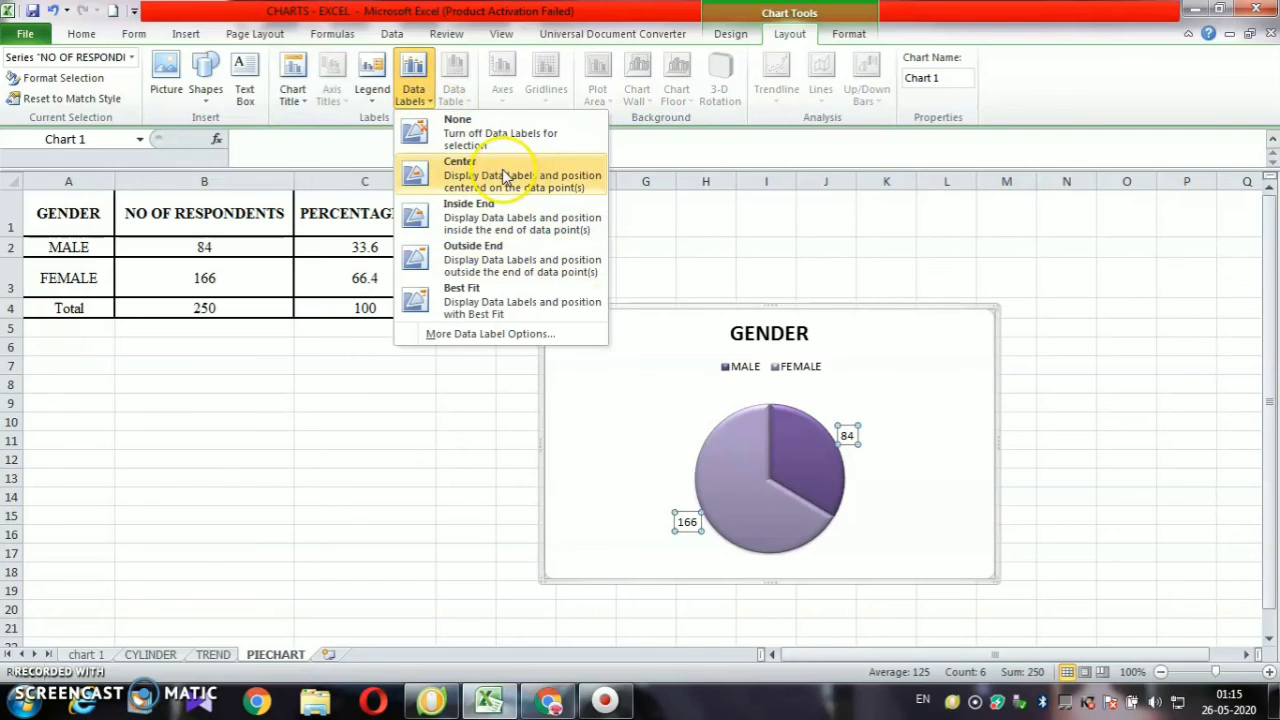
click(553, 297)
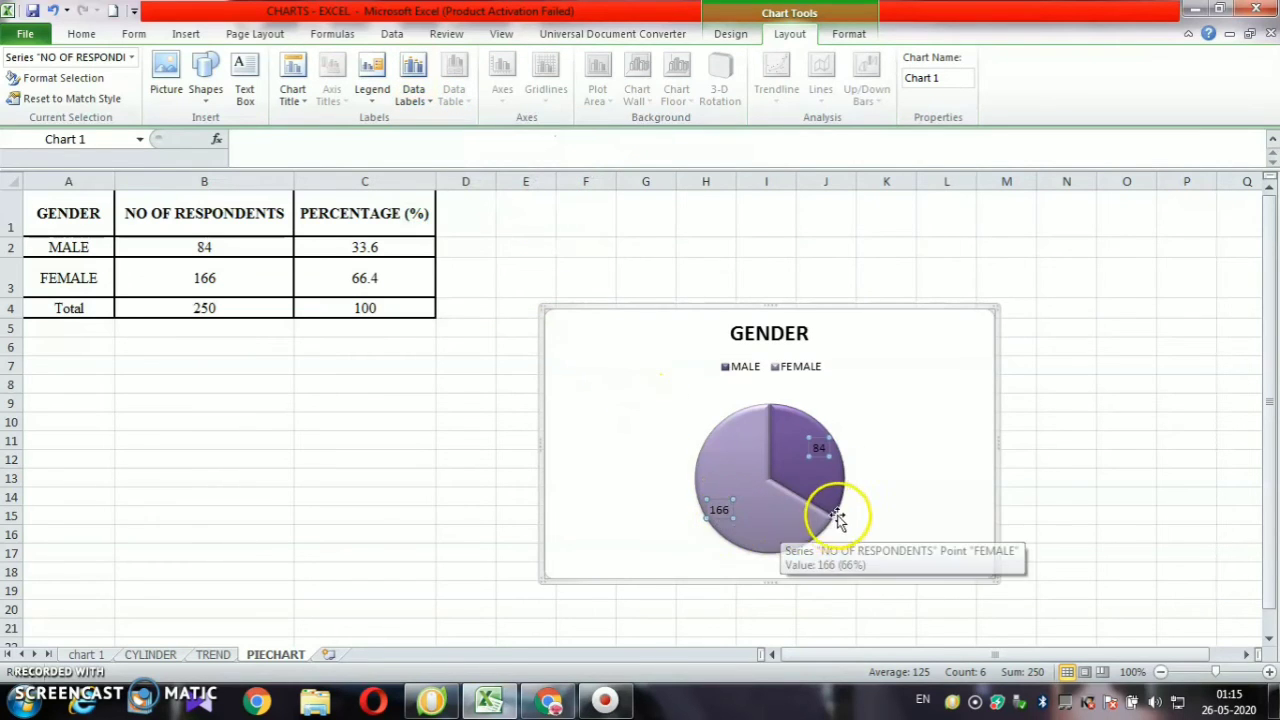
click(866, 494)
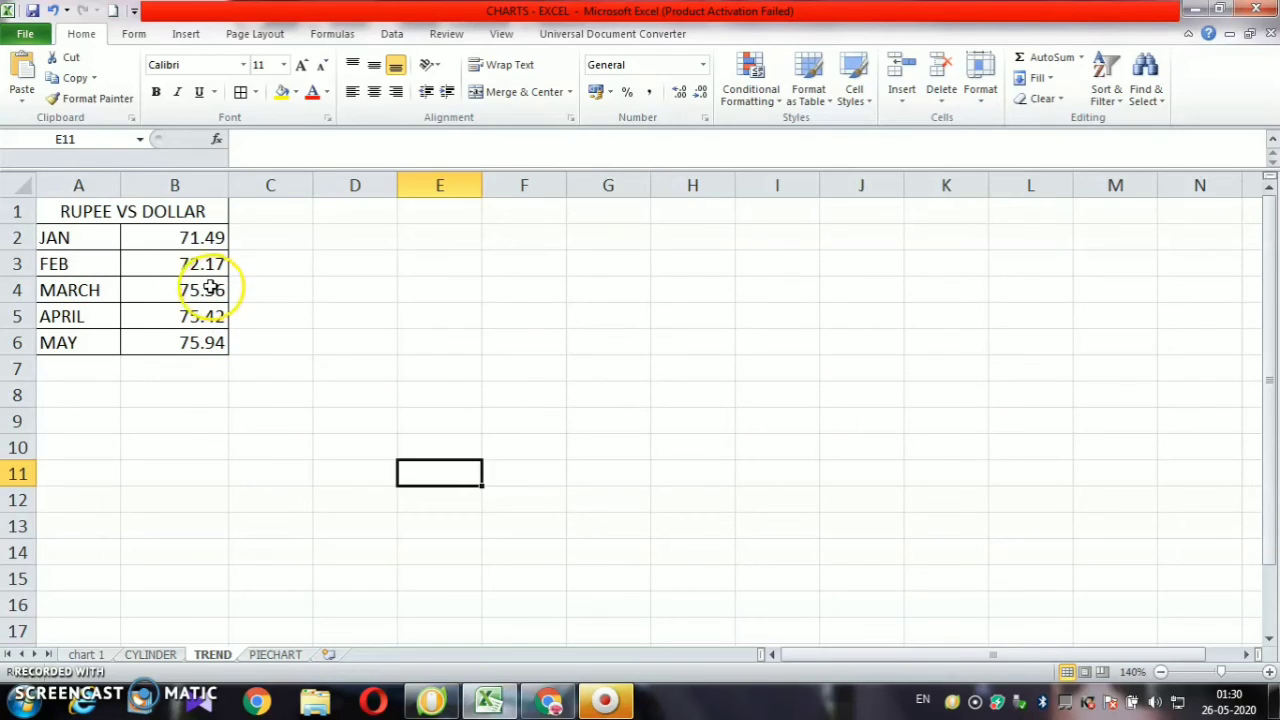
Select the monthly RUPEE VS DOLLAR rates, JAN to MAY, in A2:B6
click(80, 242)
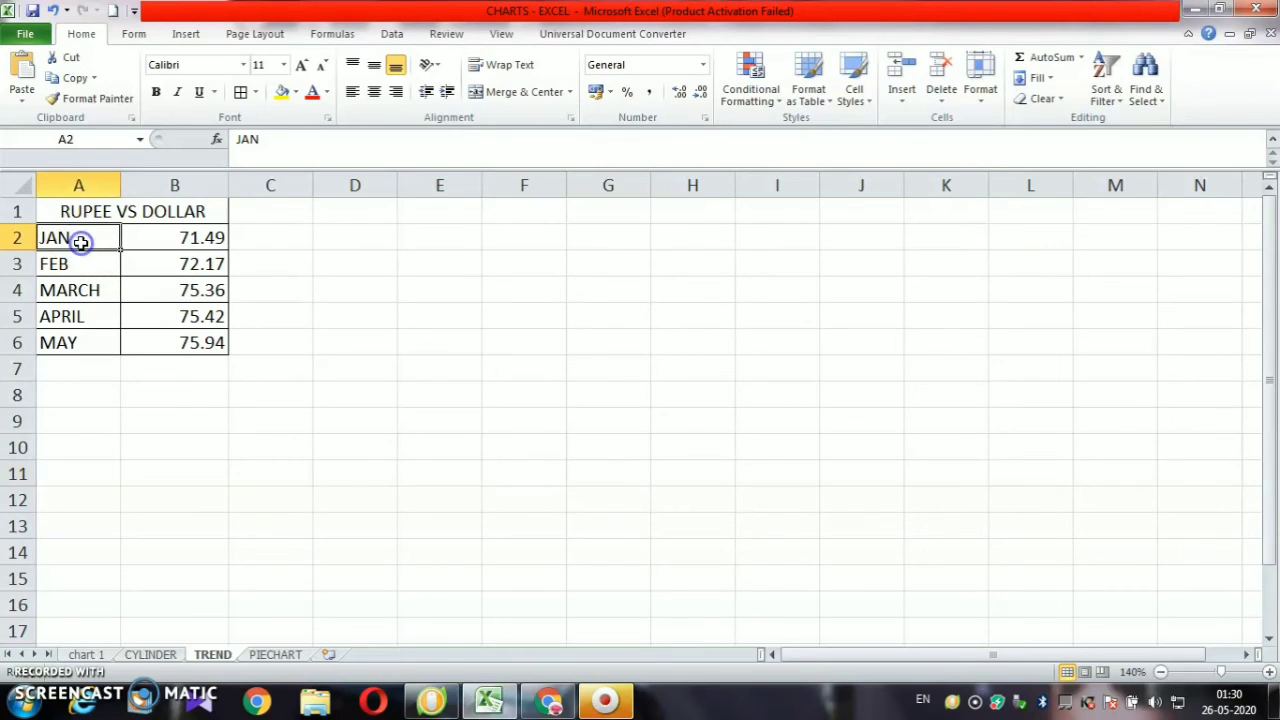
drag(80, 242, 174, 242)
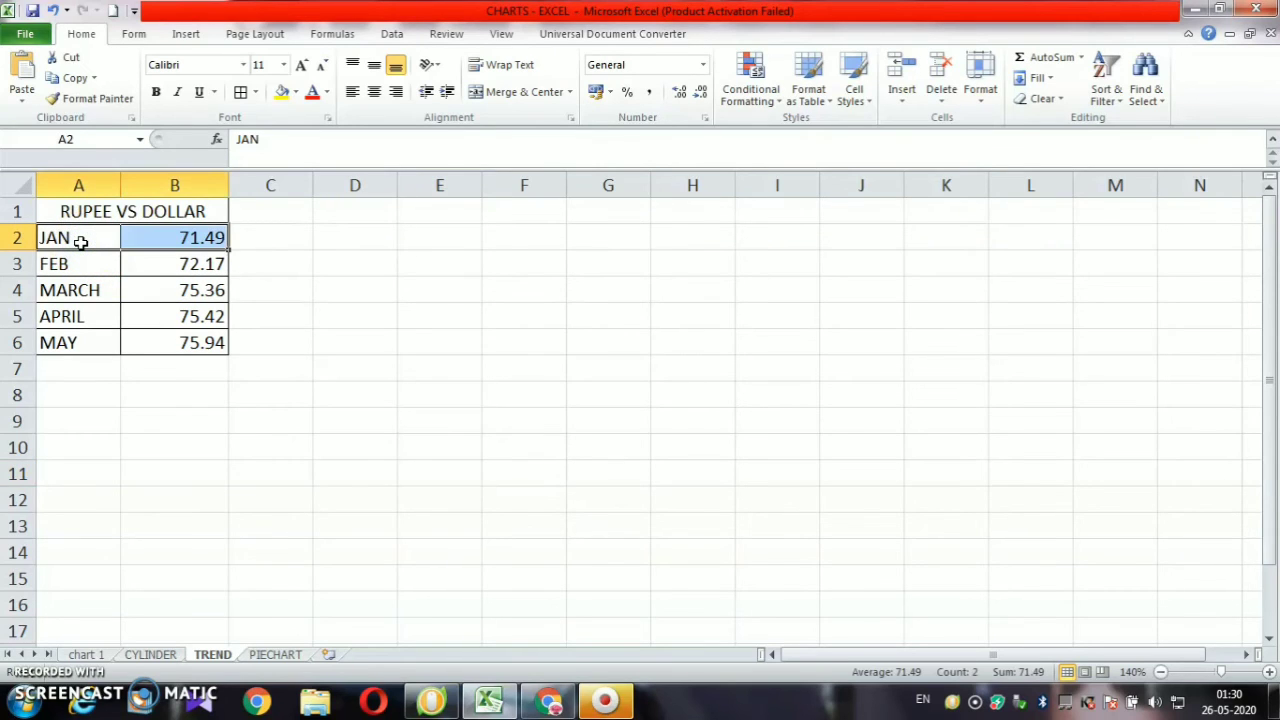
key(shift+Down)
key(shift+Down)
key(shift+Down)
key(shift+Down)
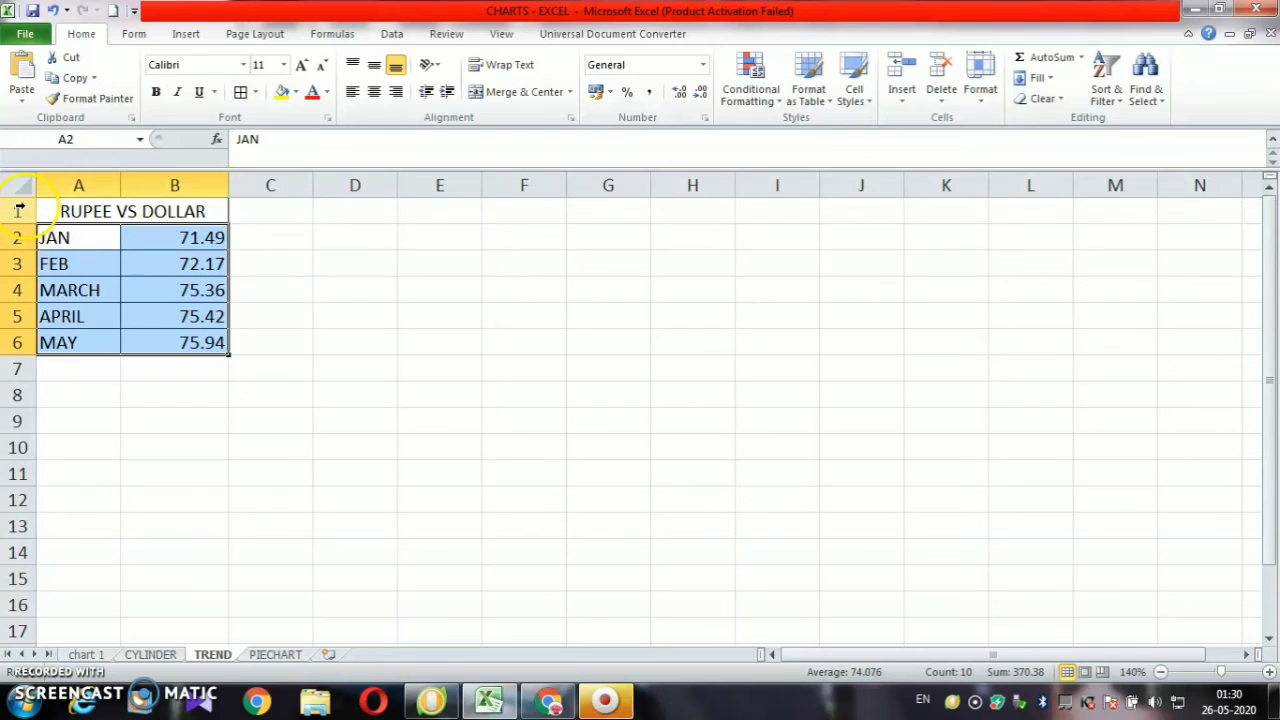
Insert a 2-D line chart with markers plotting the JAN–MAY rupee rates
click(185, 33)
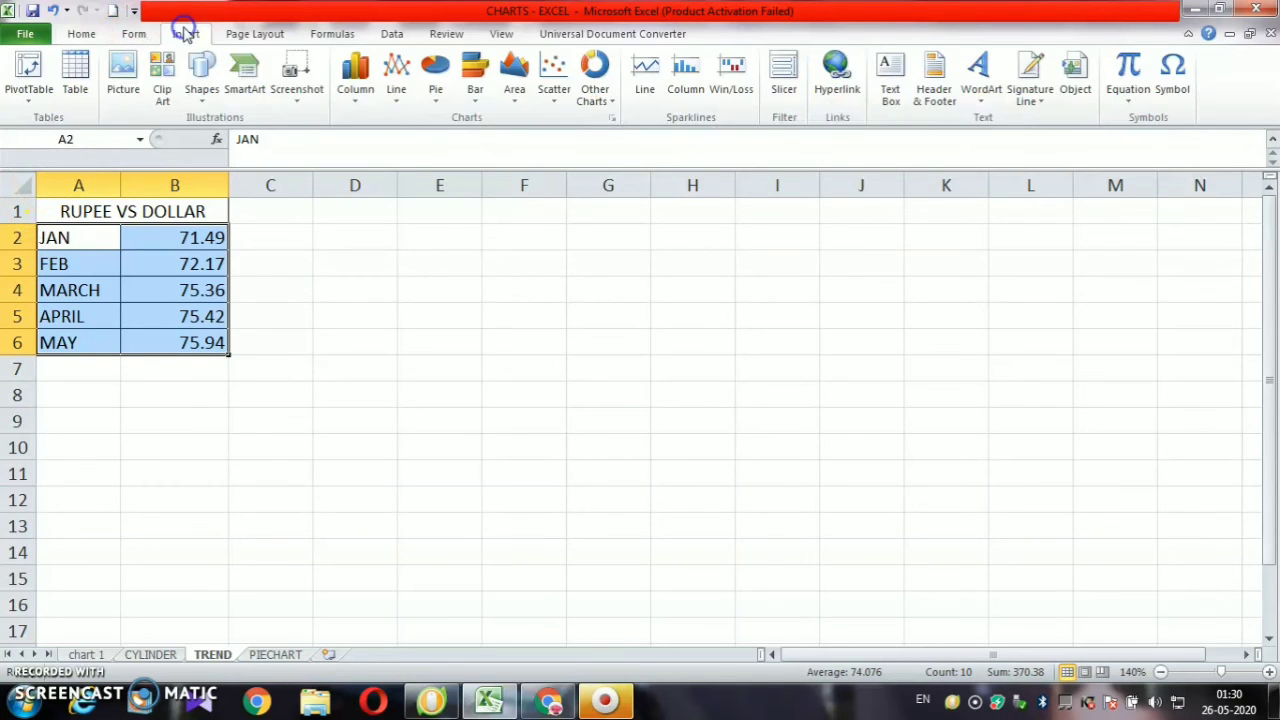
click(558, 100)
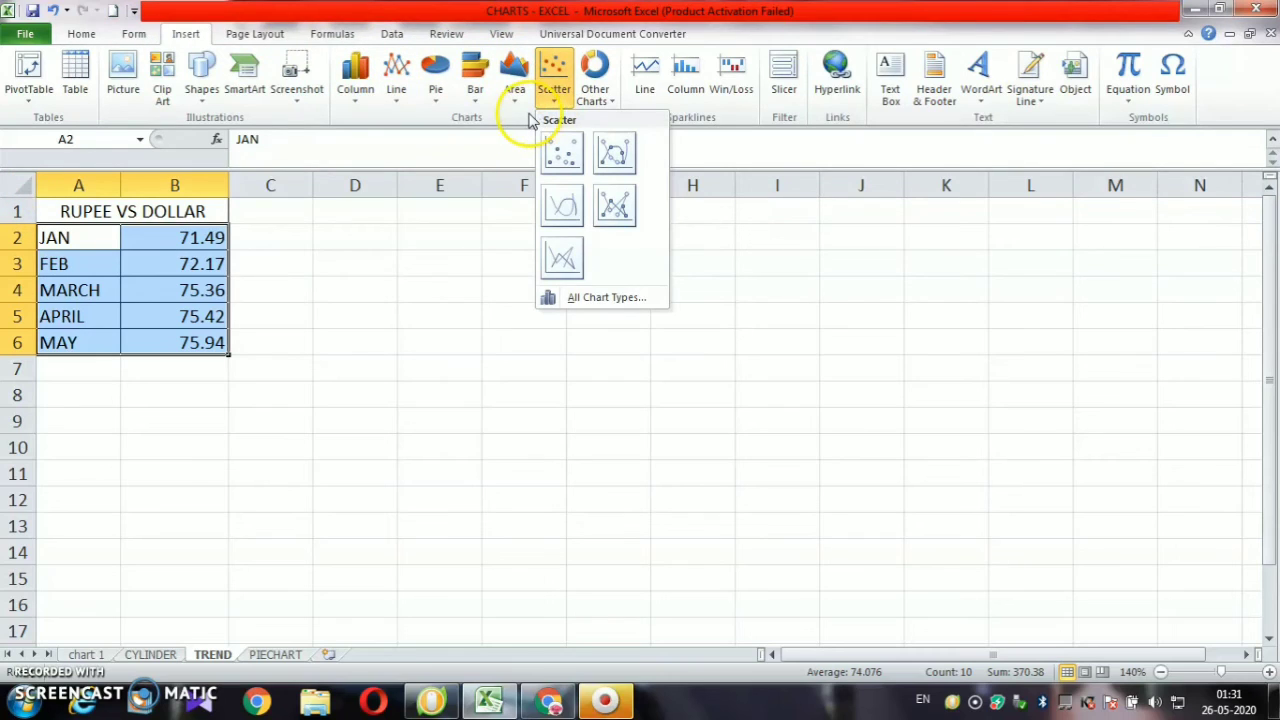
click(520, 100)
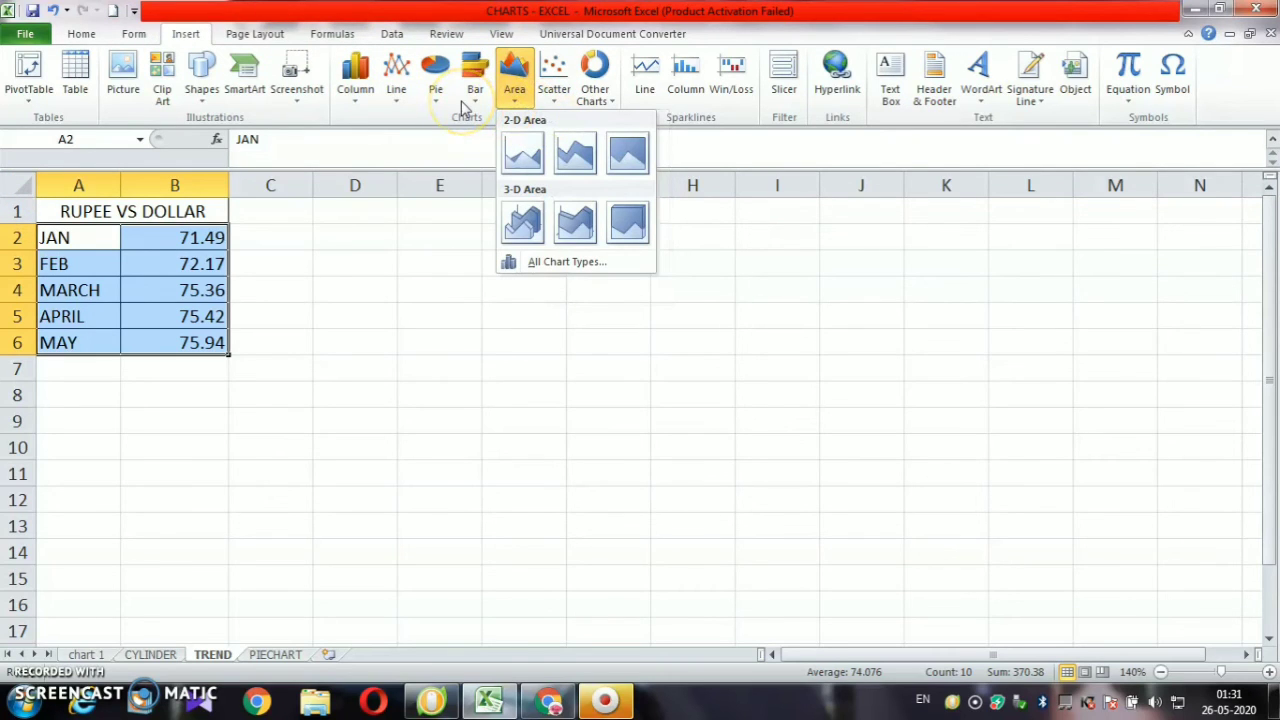
click(474, 96)
click(514, 95)
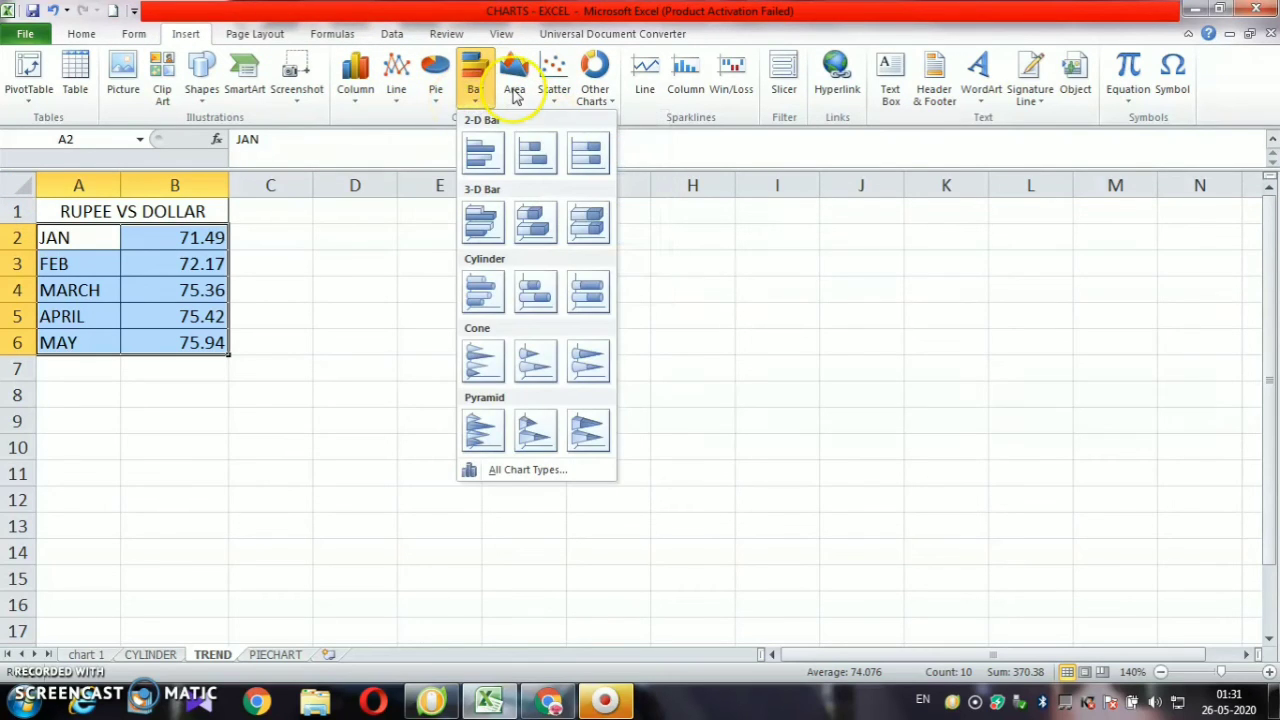
click(514, 95)
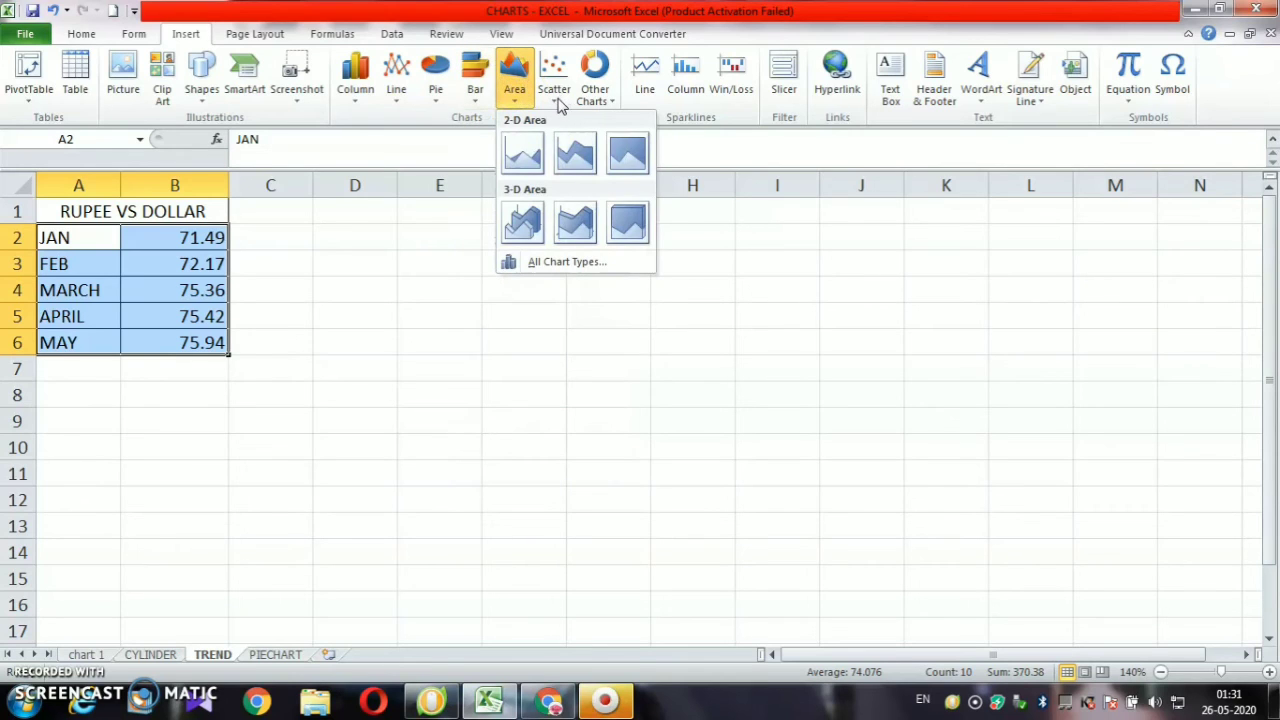
click(555, 95)
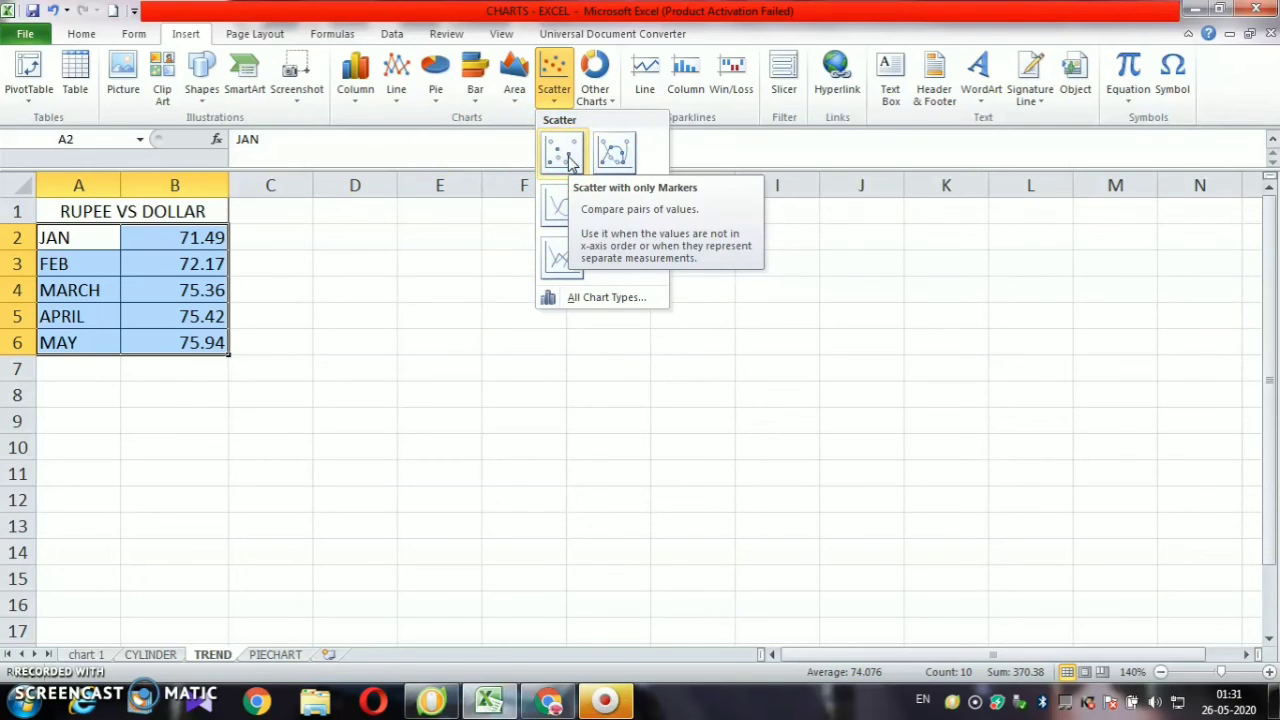
click(400, 106)
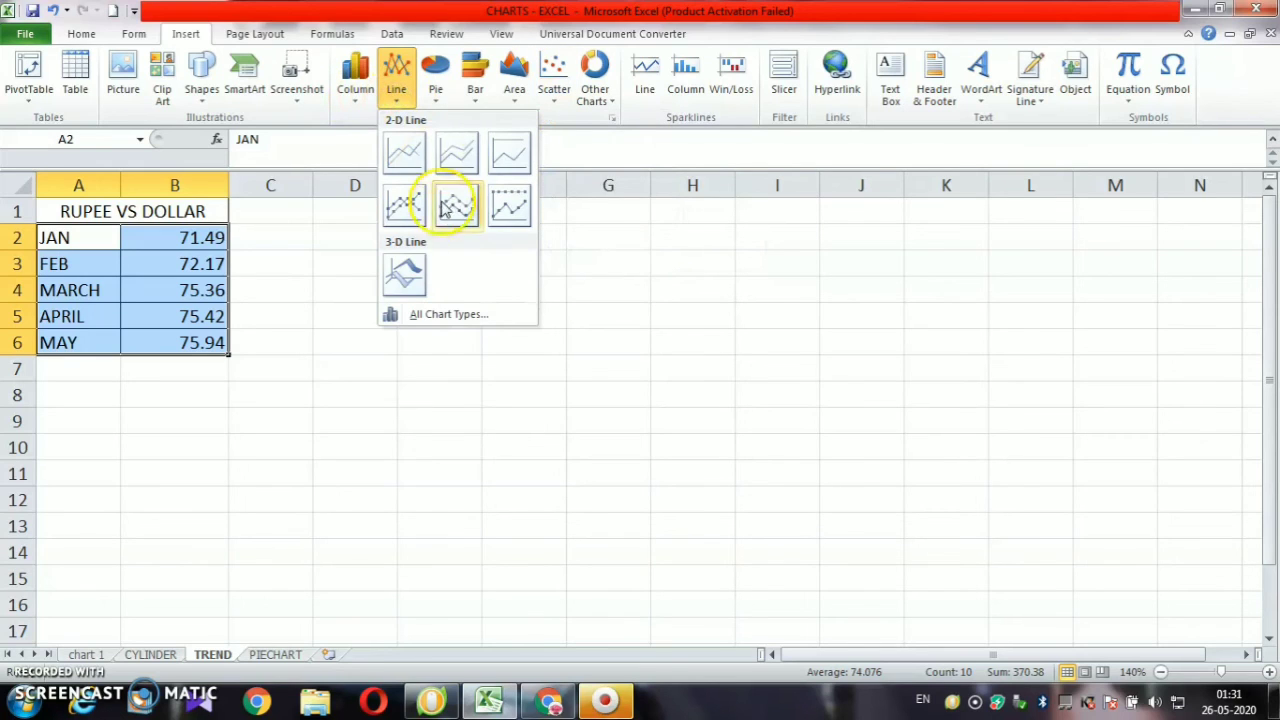
click(420, 258)
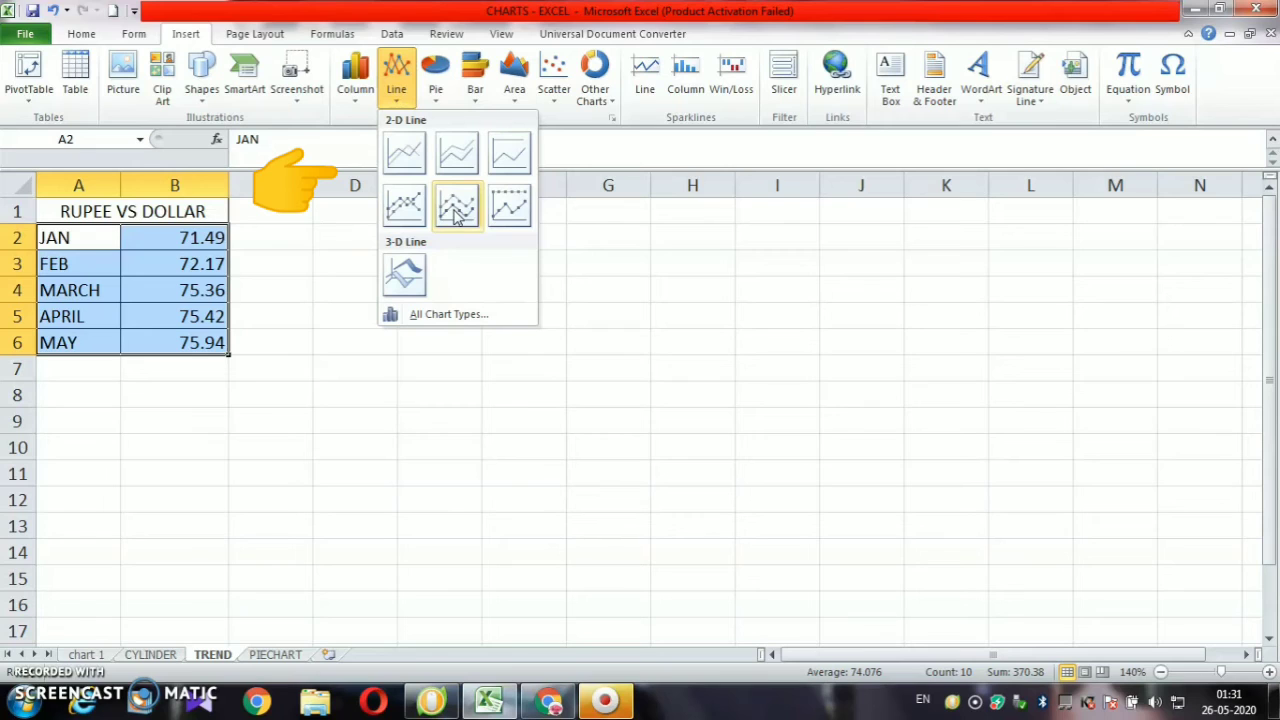
click(418, 205)
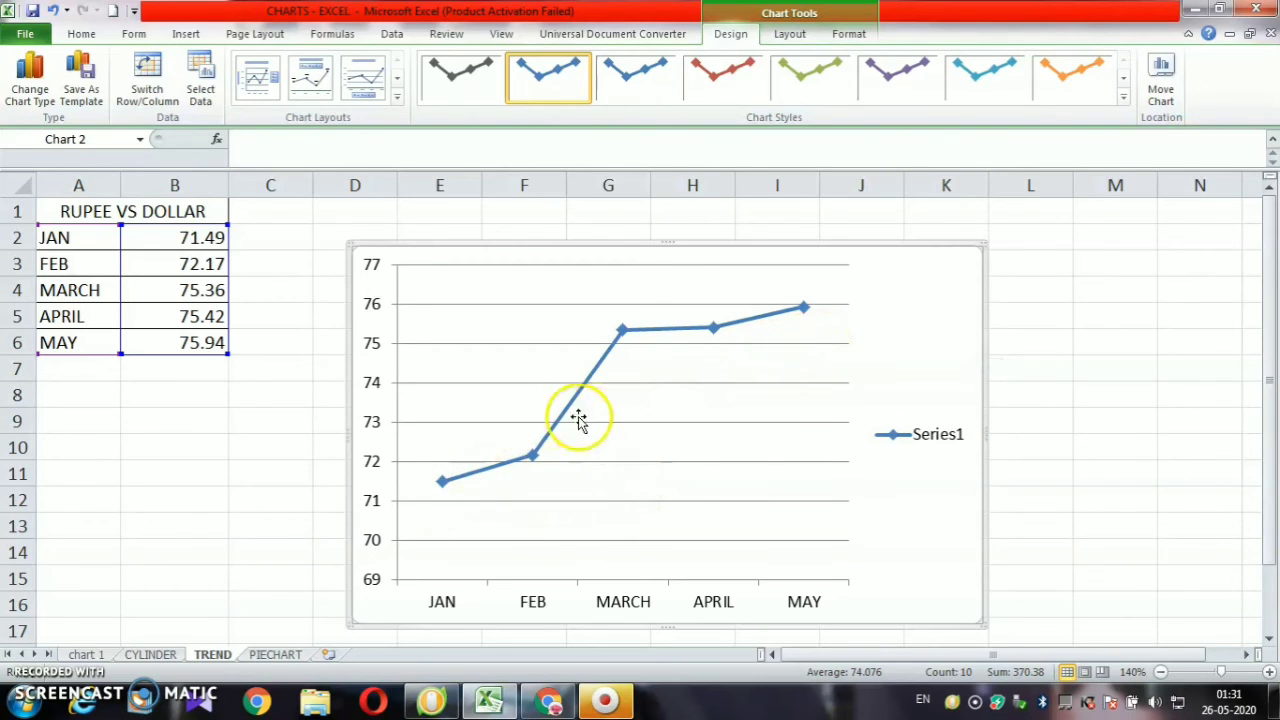
Apply the dark black chart style with the green line and markers, then select the chart area
click(1123, 97)
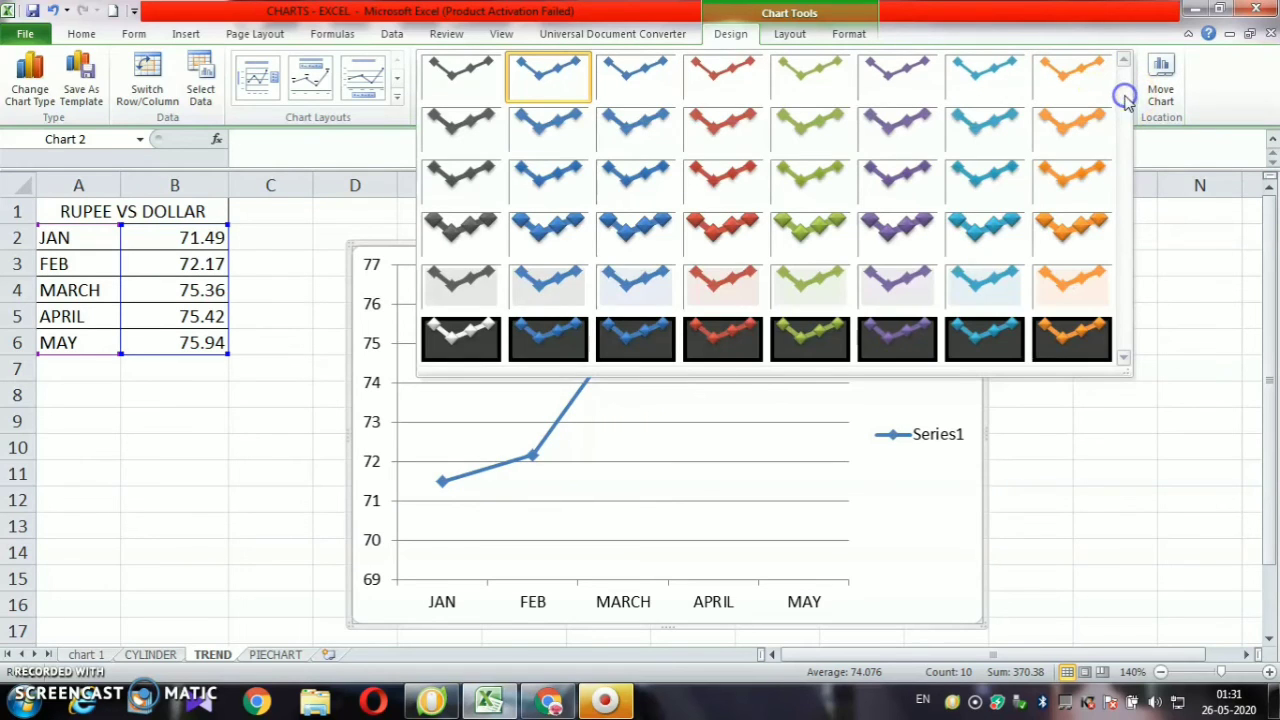
click(809, 338)
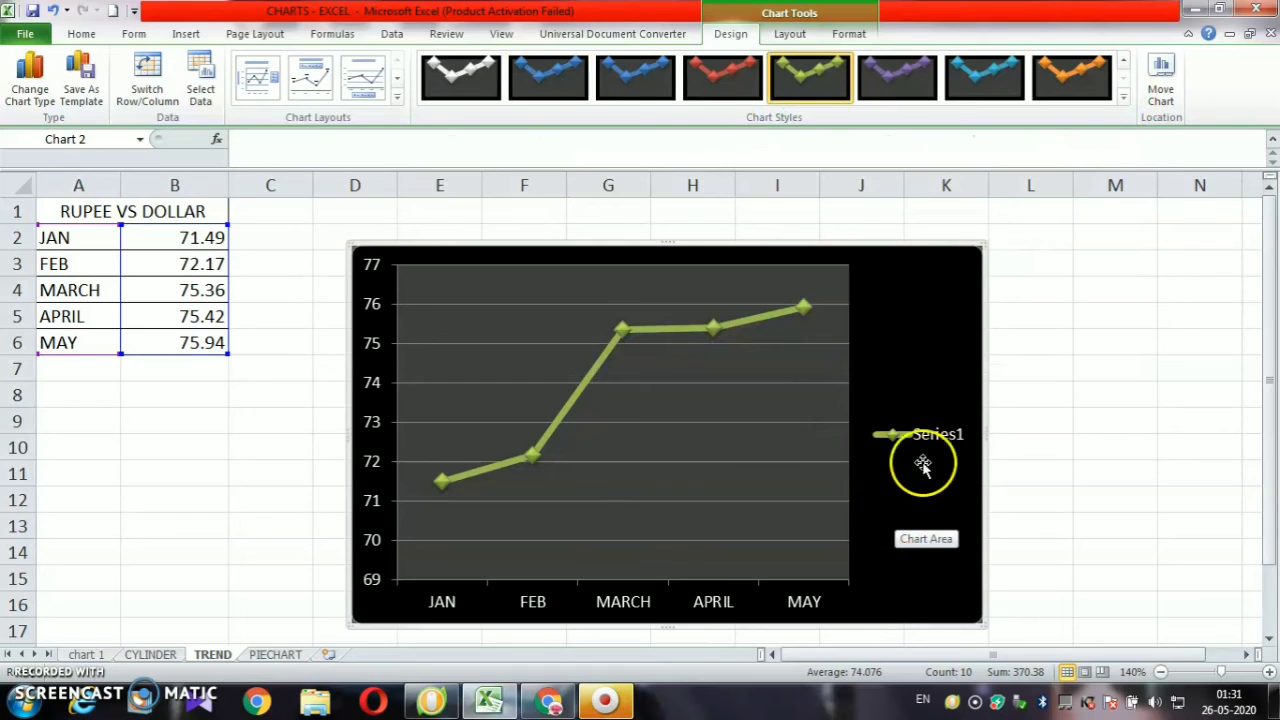
click(950, 444)
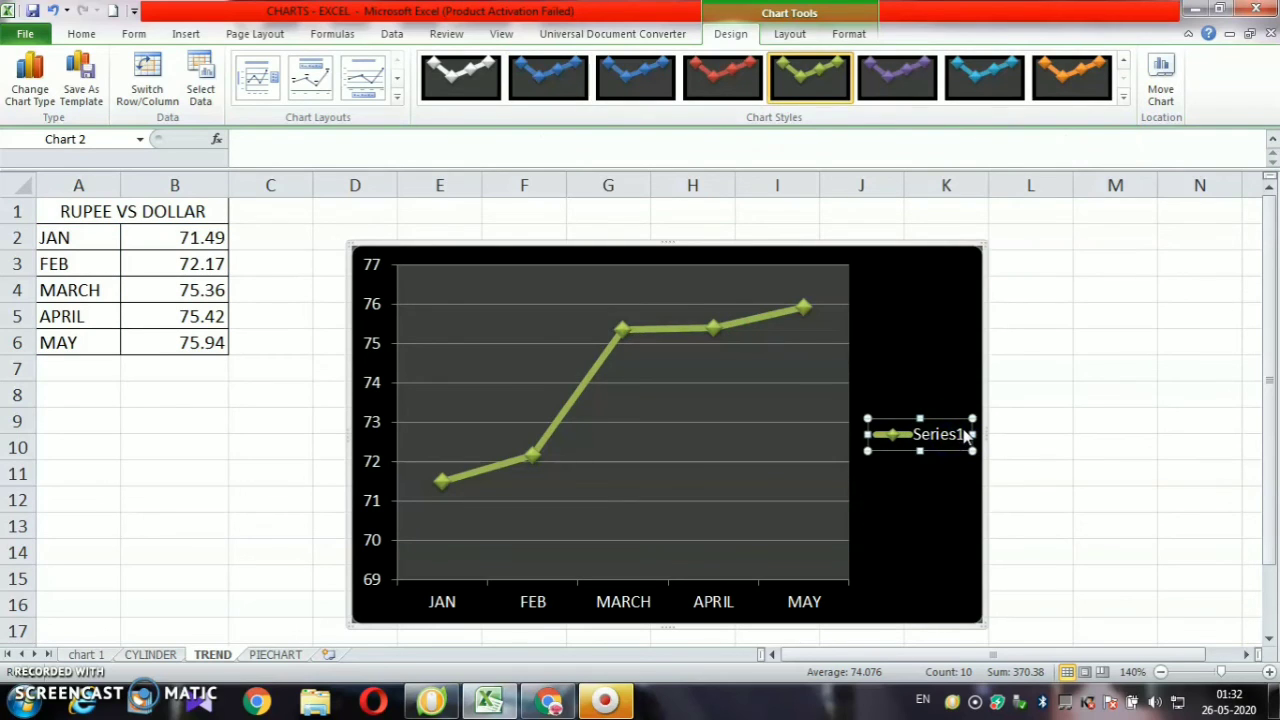
click(965, 434)
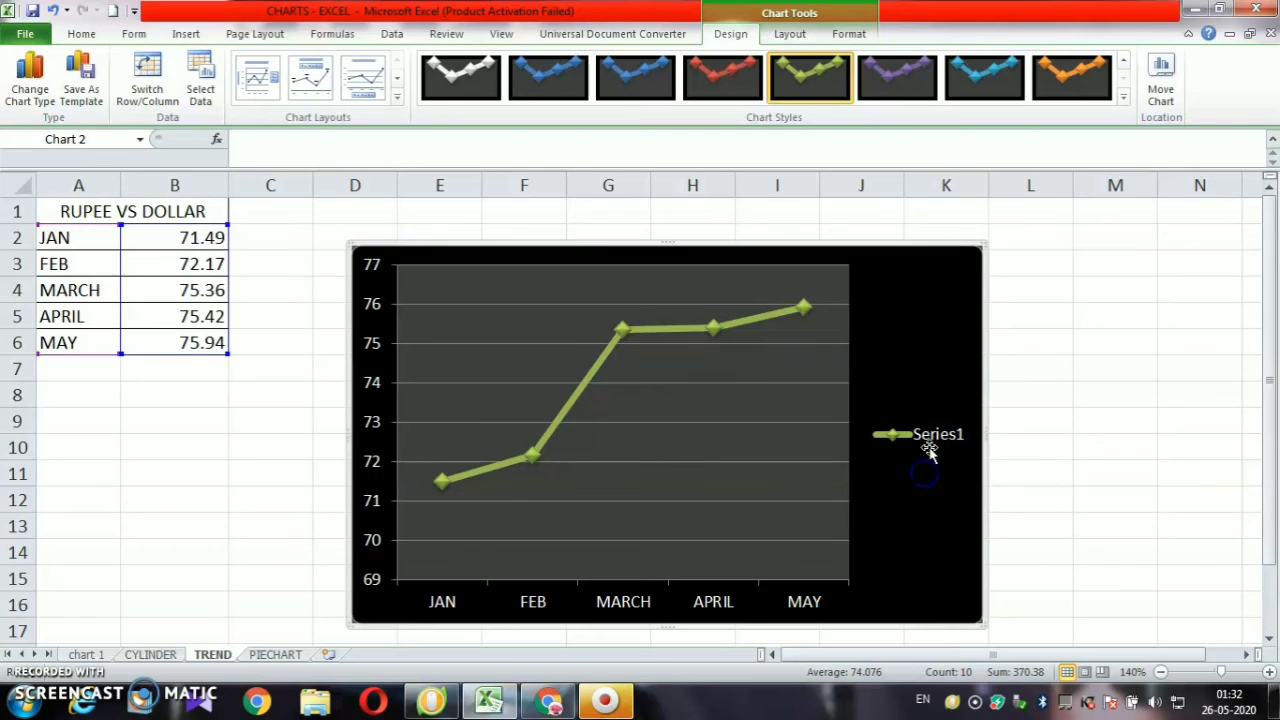
click(930, 449)
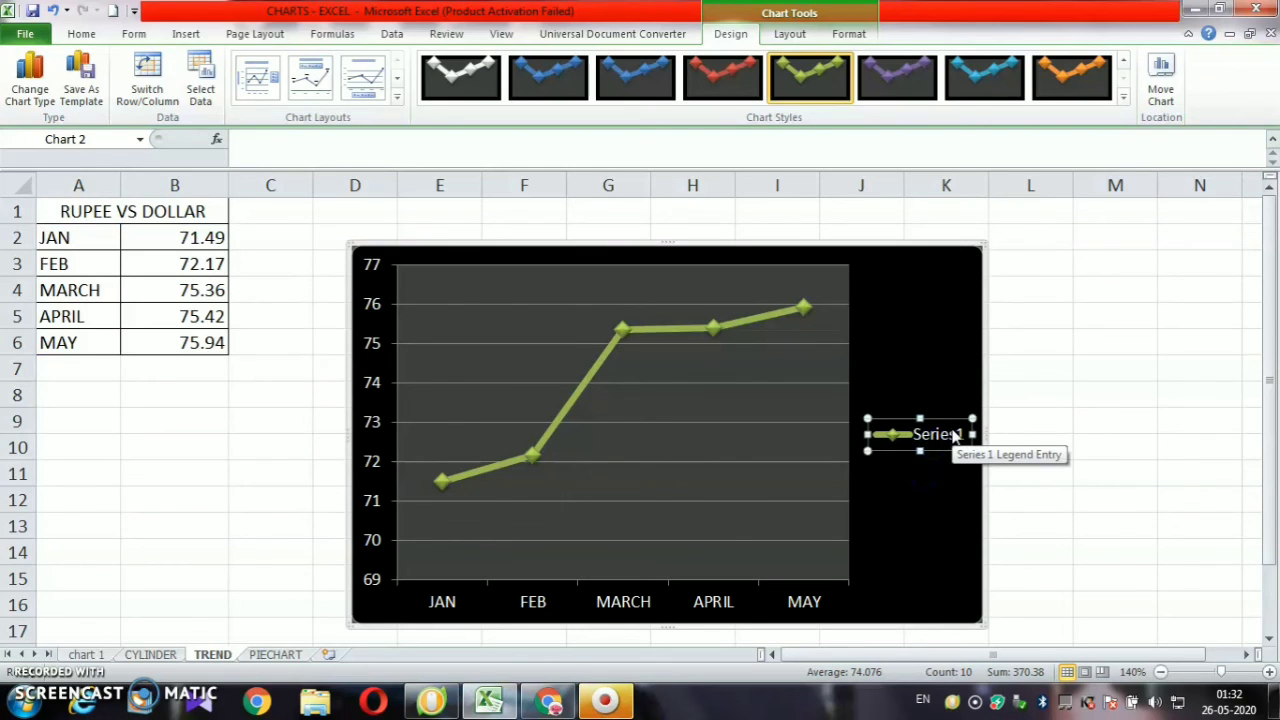
click(934, 391)
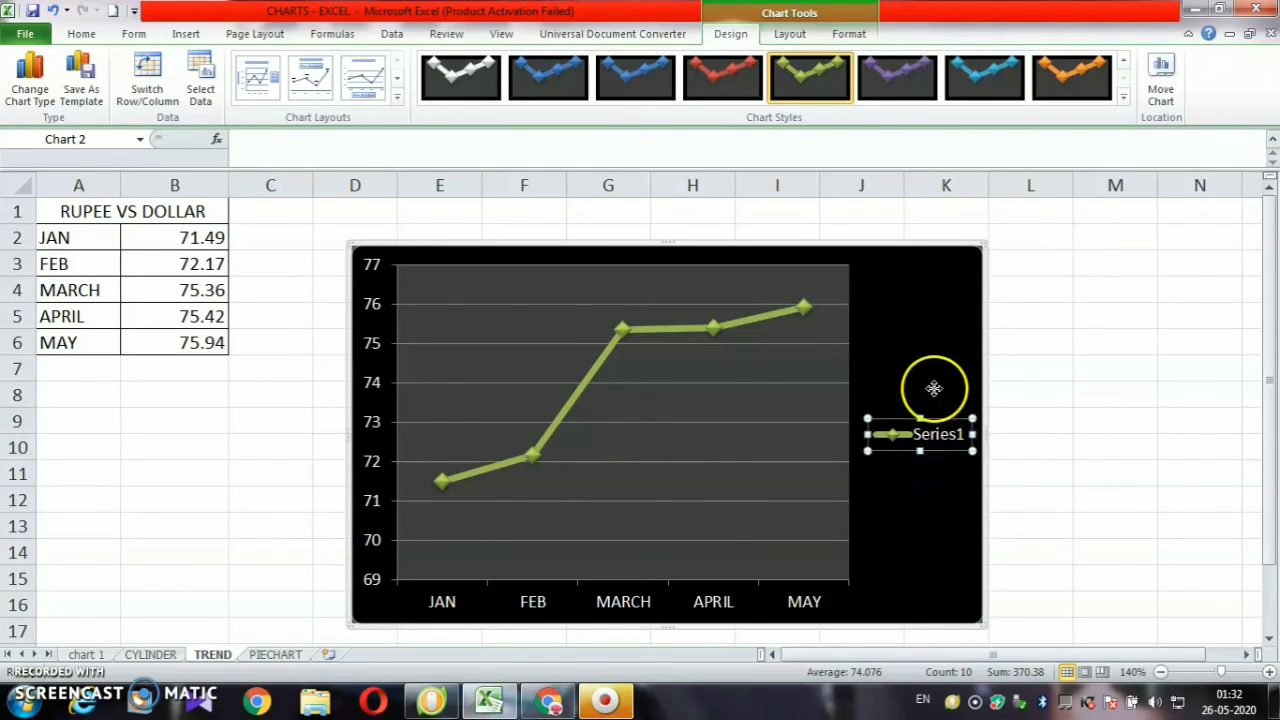
click(939, 469)
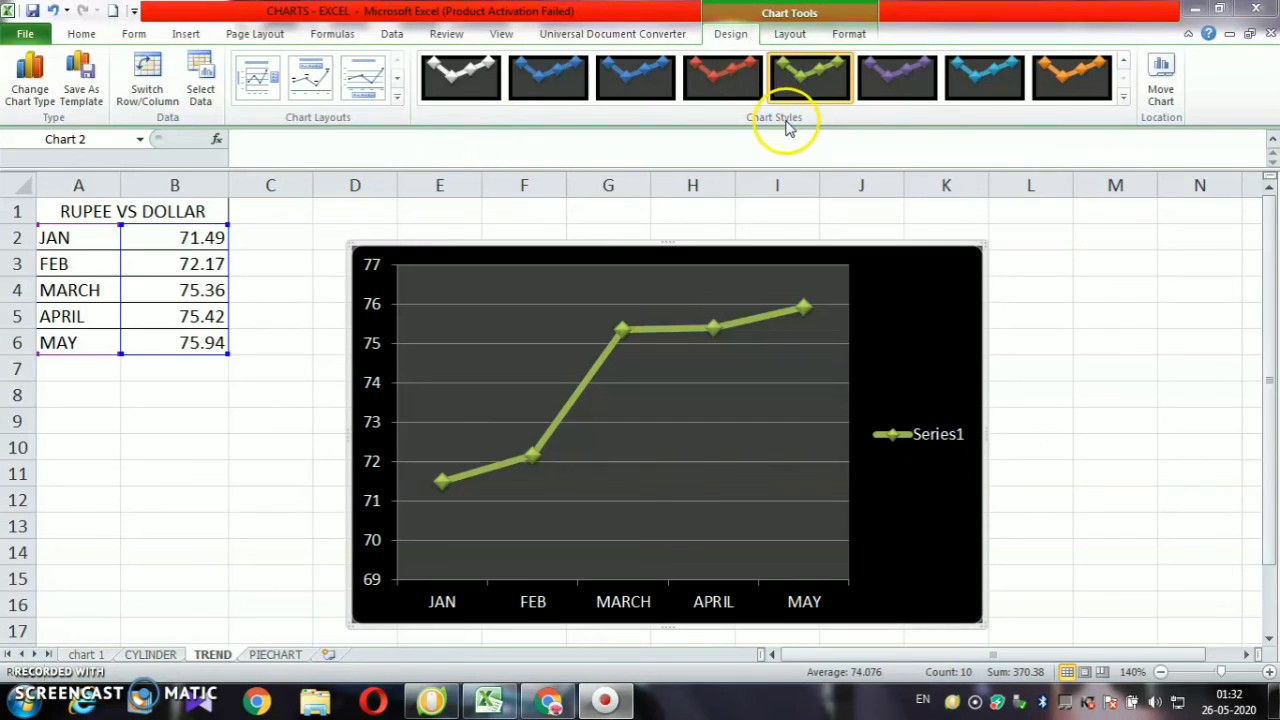
click(787, 33)
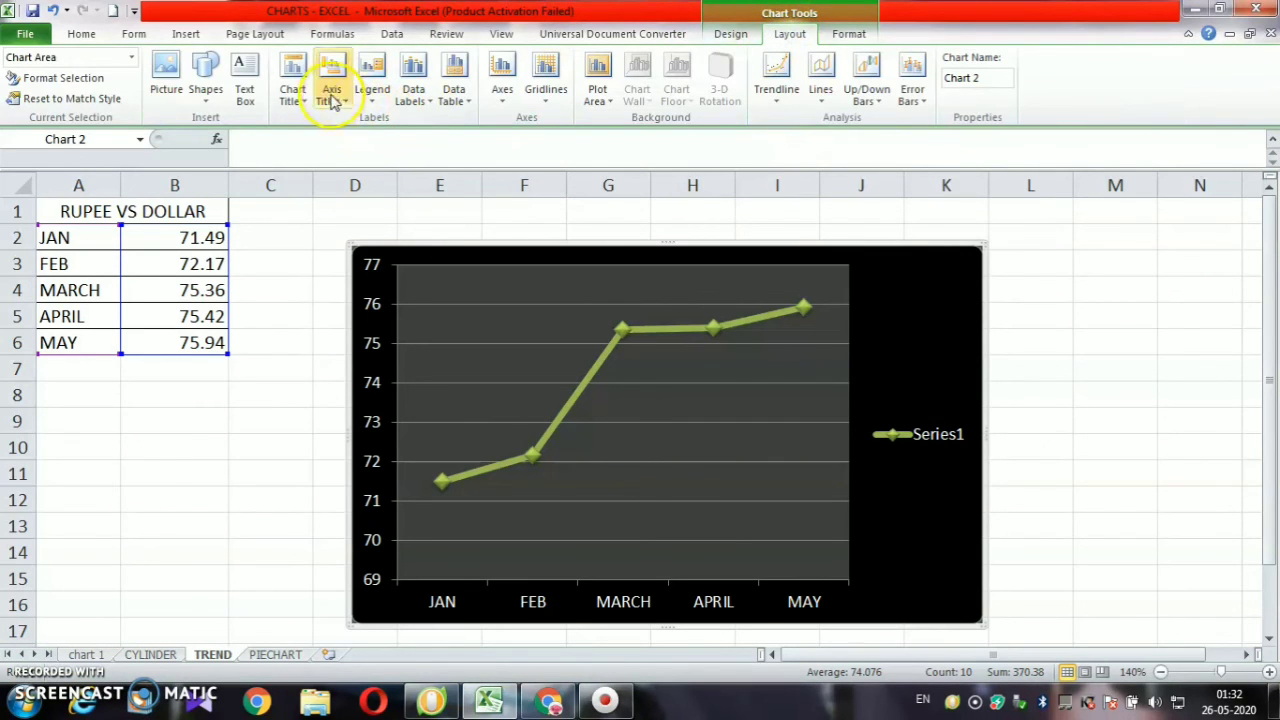
Add an Above Chart title reading 'RUPEE VS DOLLAR' in place of the placeholder text
click(293, 95)
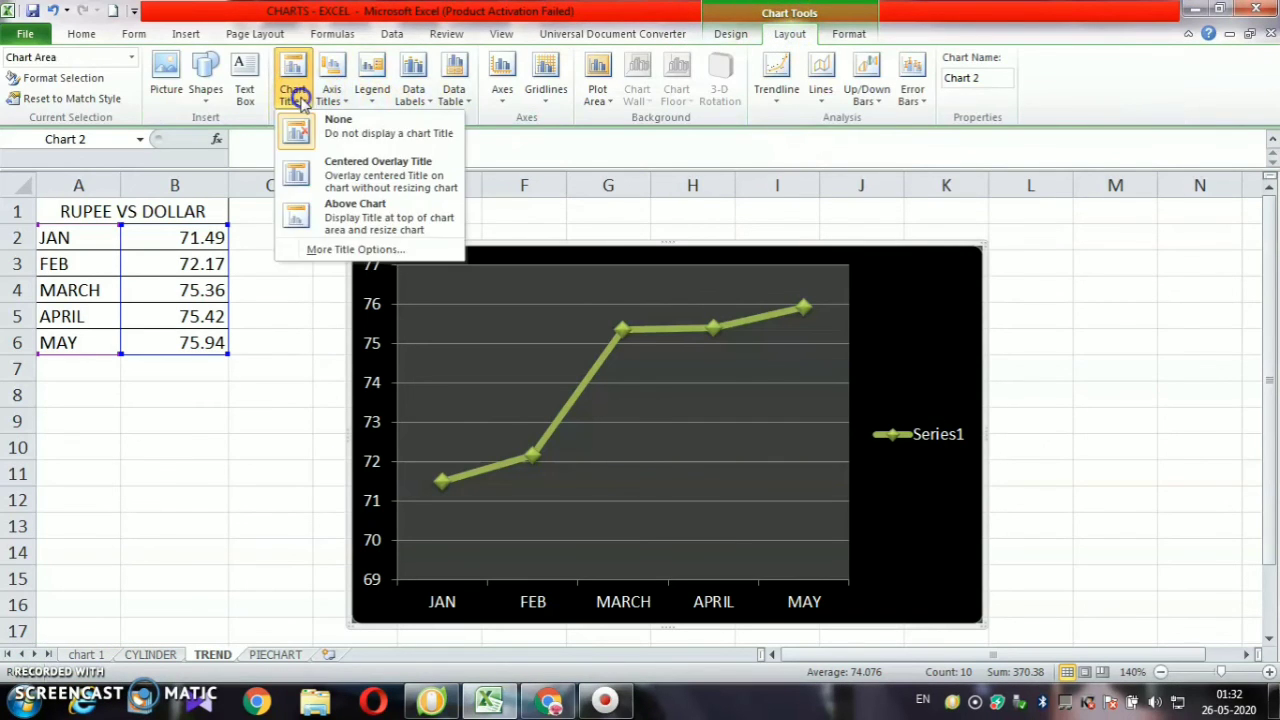
click(365, 208)
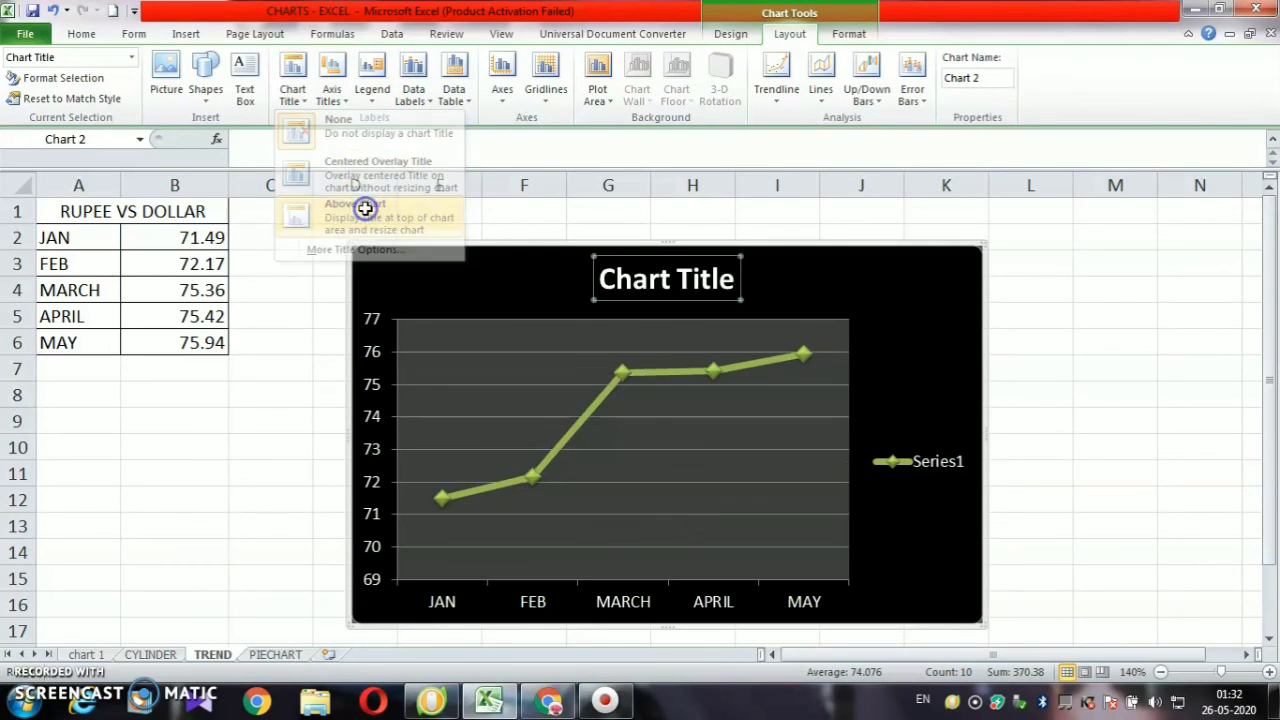
click(729, 279)
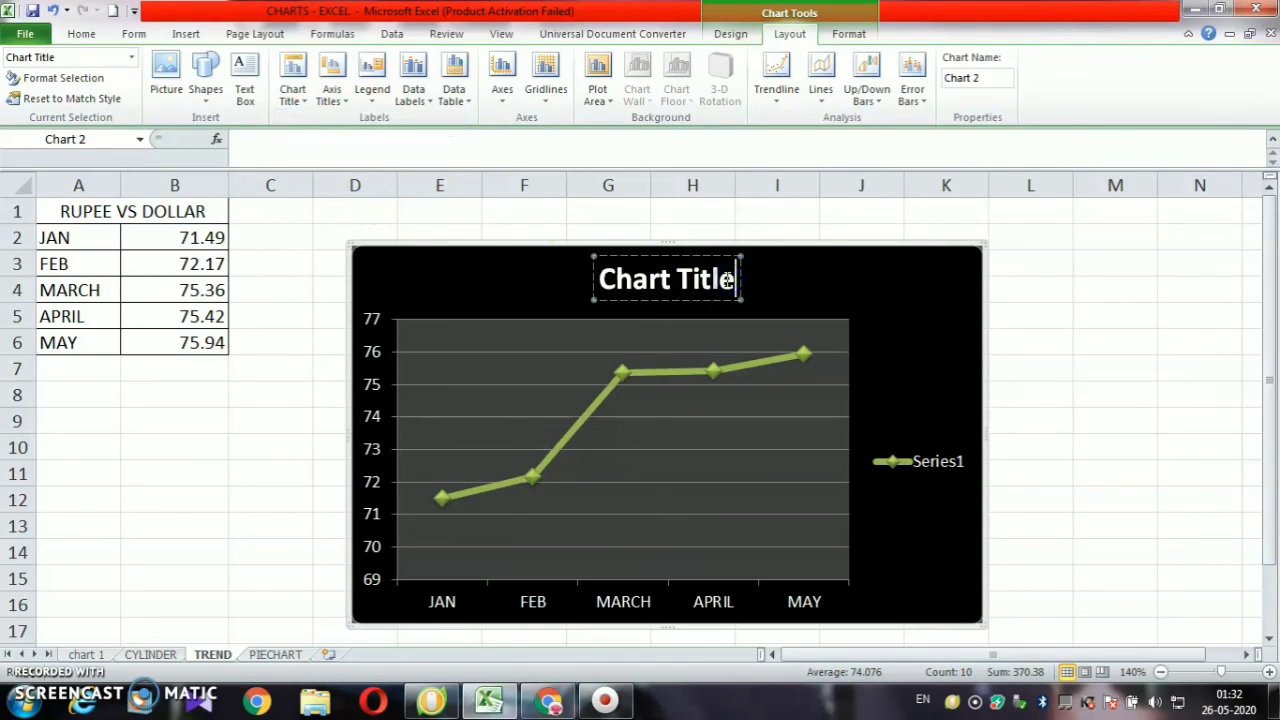
key(BackSpace)
key(BackSpace)
key(BackSpace)
key(BackSpace)
key(BackSpace)
key(BackSpace)
key(BackSpace)
key(BackSpace)
key(BackSpace)
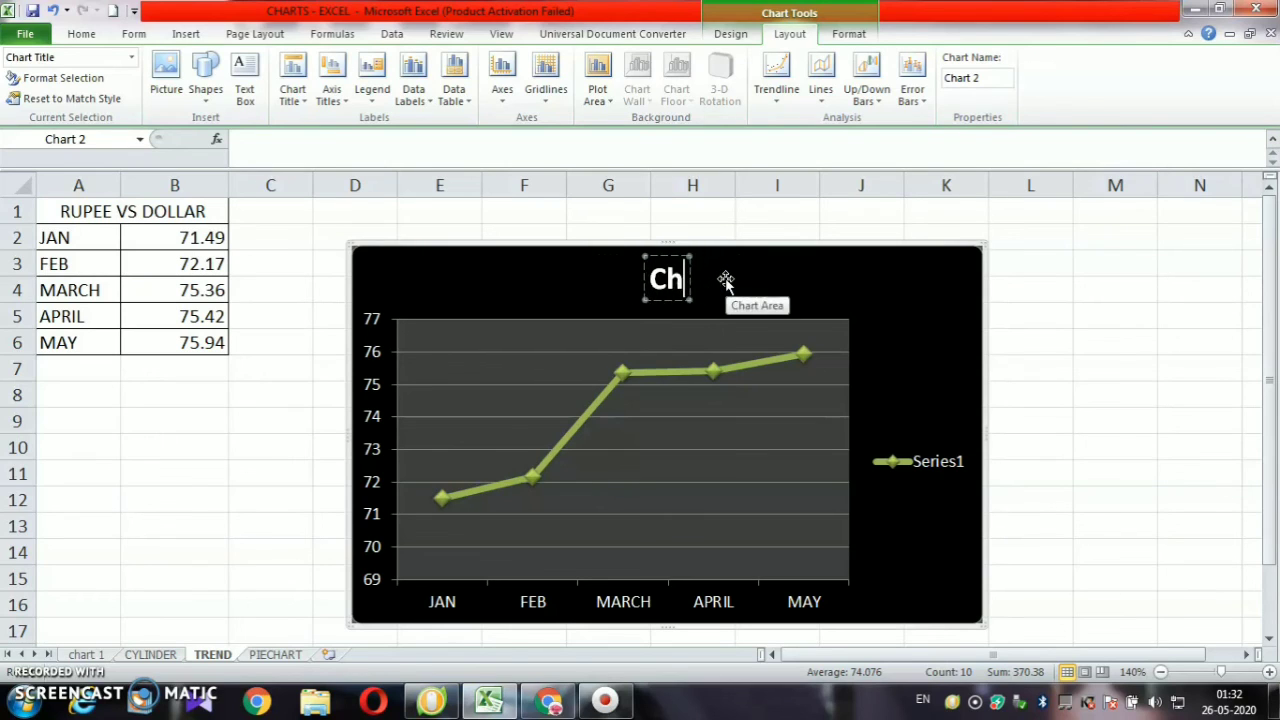
key(BackSpace)
key(BackSpace)
text(RU)
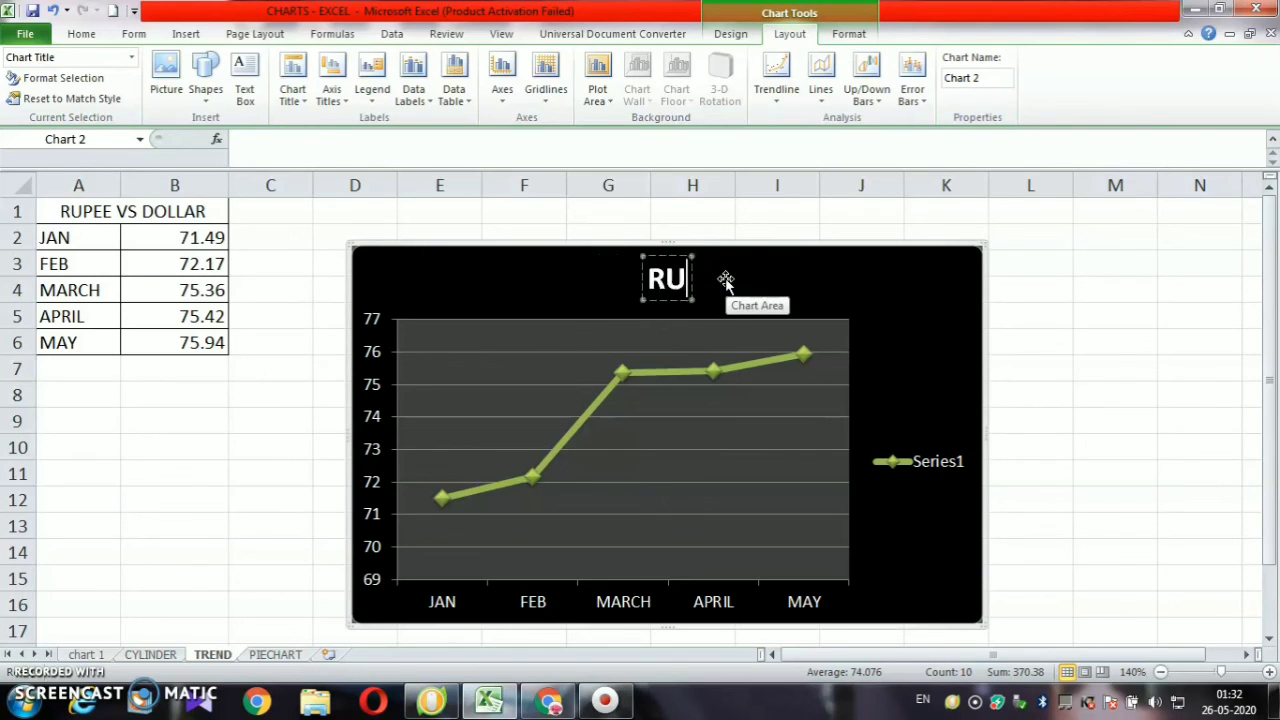
text(PEE VS)
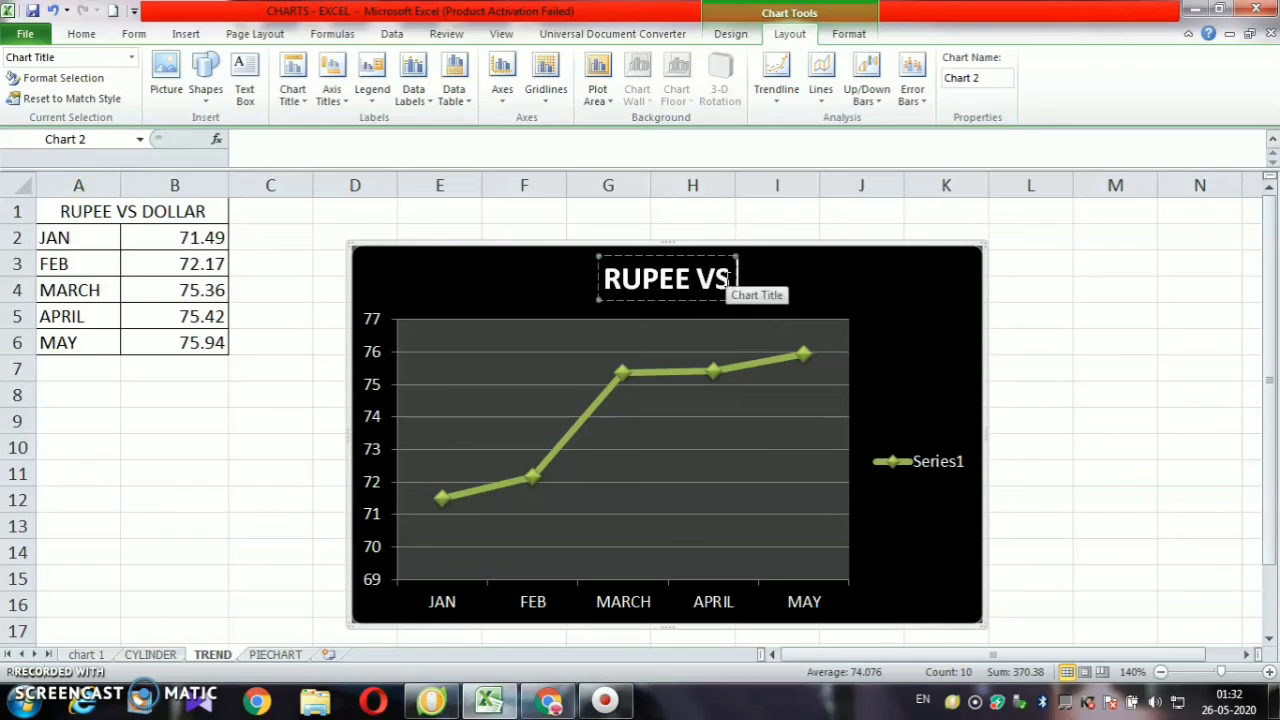
text( DOLLAR)
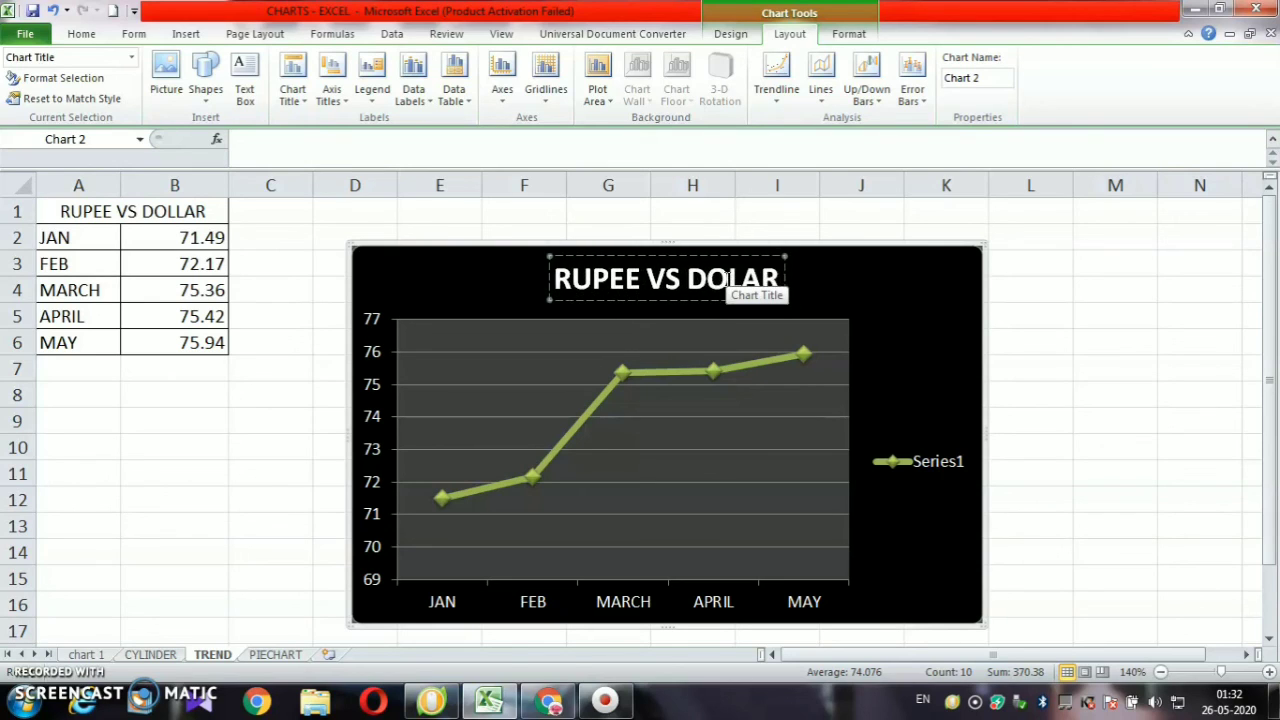
key(BackSpace)
key(BackSpace)
text(LAR)
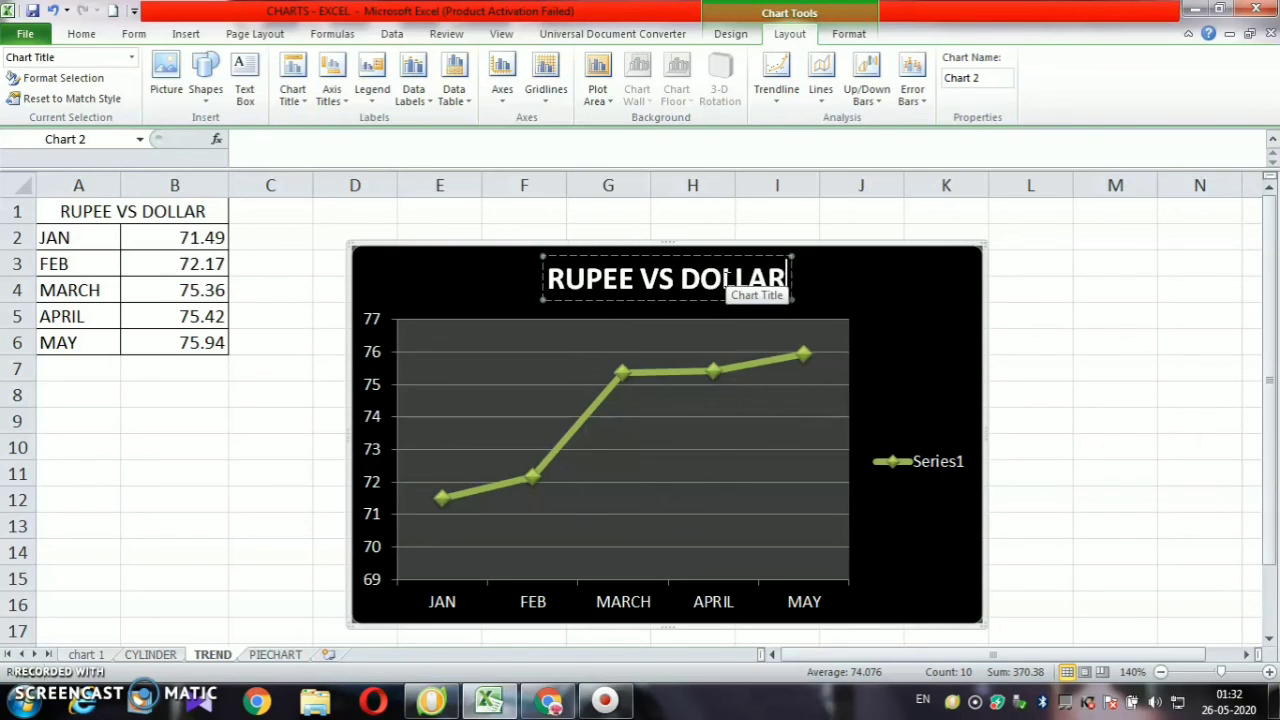
click(890, 355)
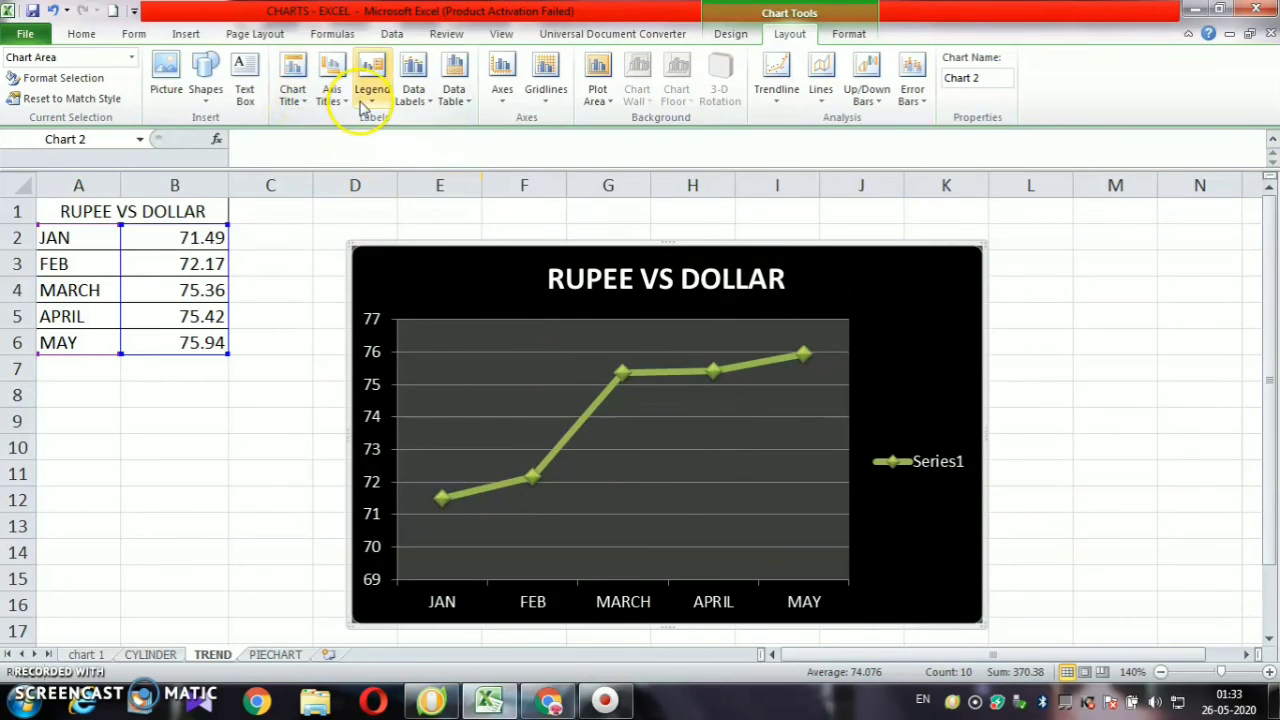
Add the title MONTH below the primary horizontal axis
click(331, 92)
mouse_move(411, 121)
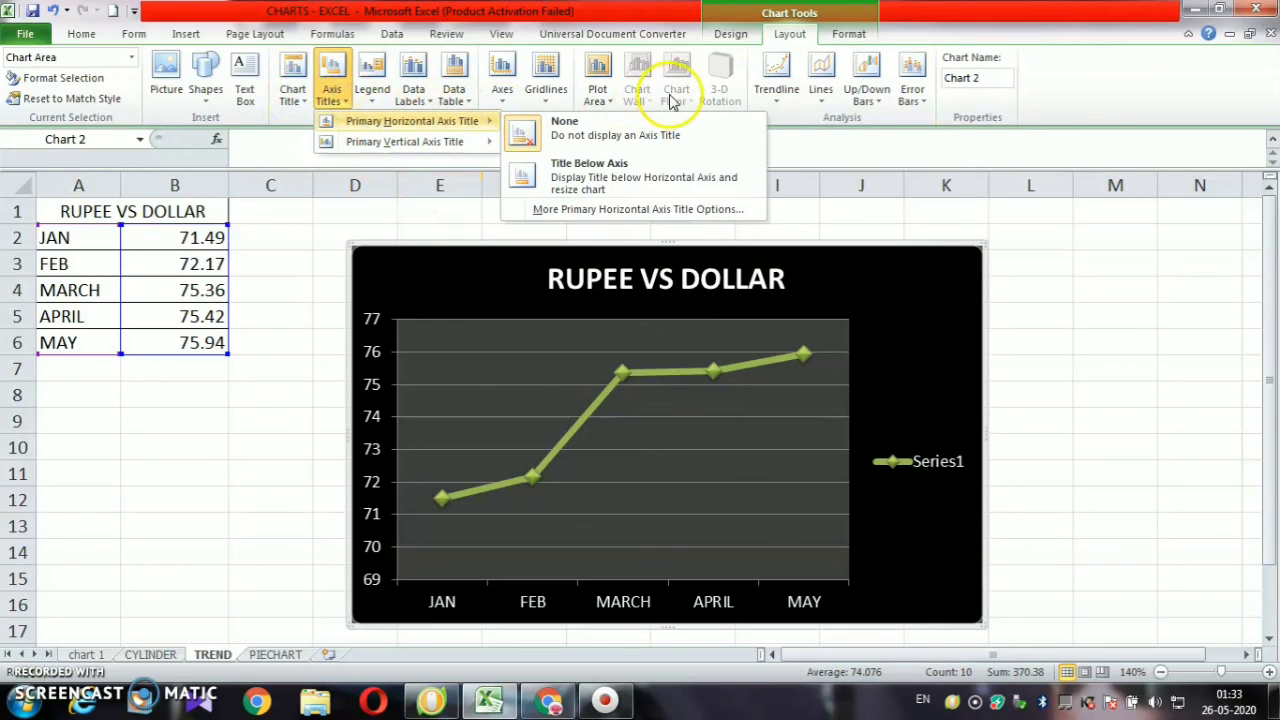
click(710, 163)
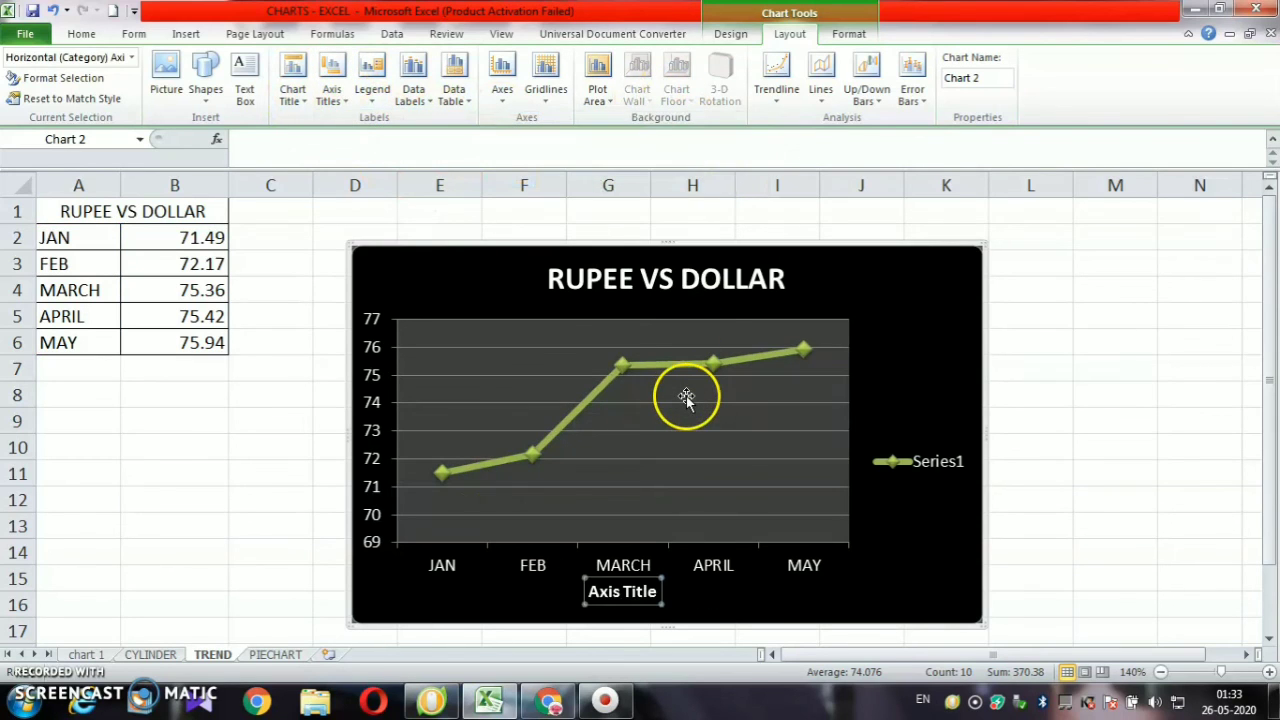
text(MONTH)
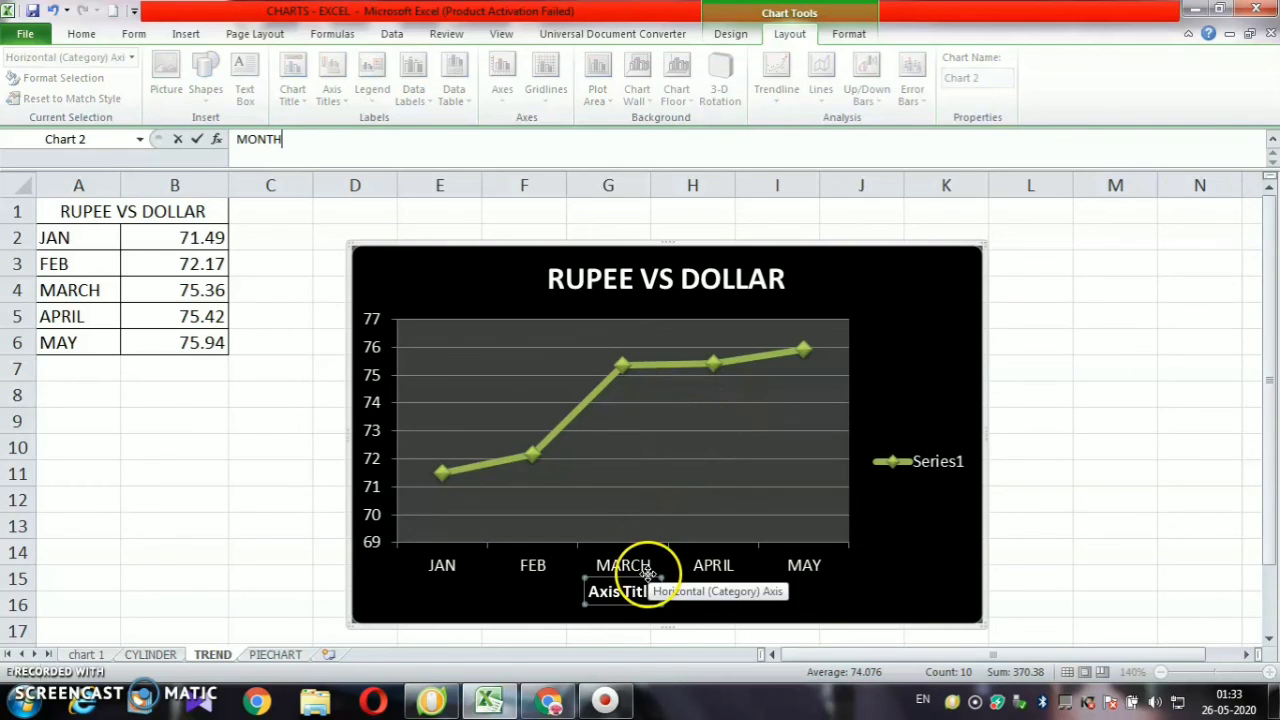
click(665, 601)
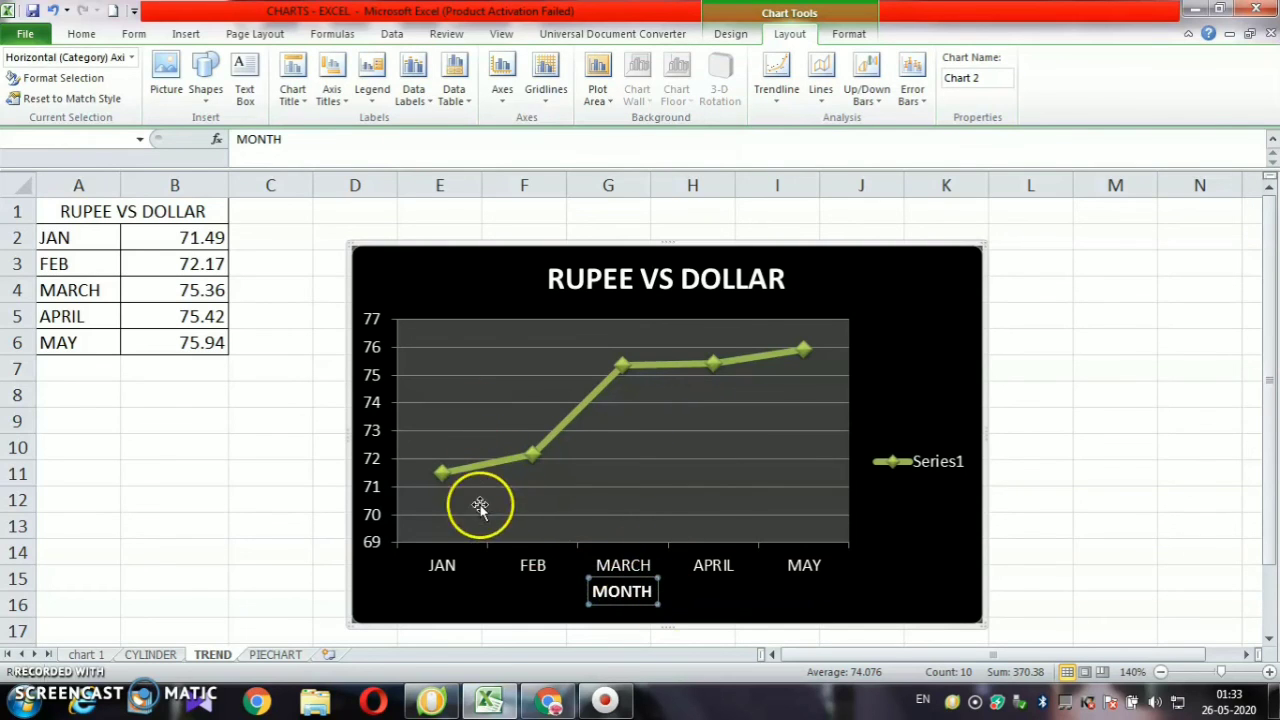
Add the rotated title AMOUNT beside the primary vertical axis
click(331, 90)
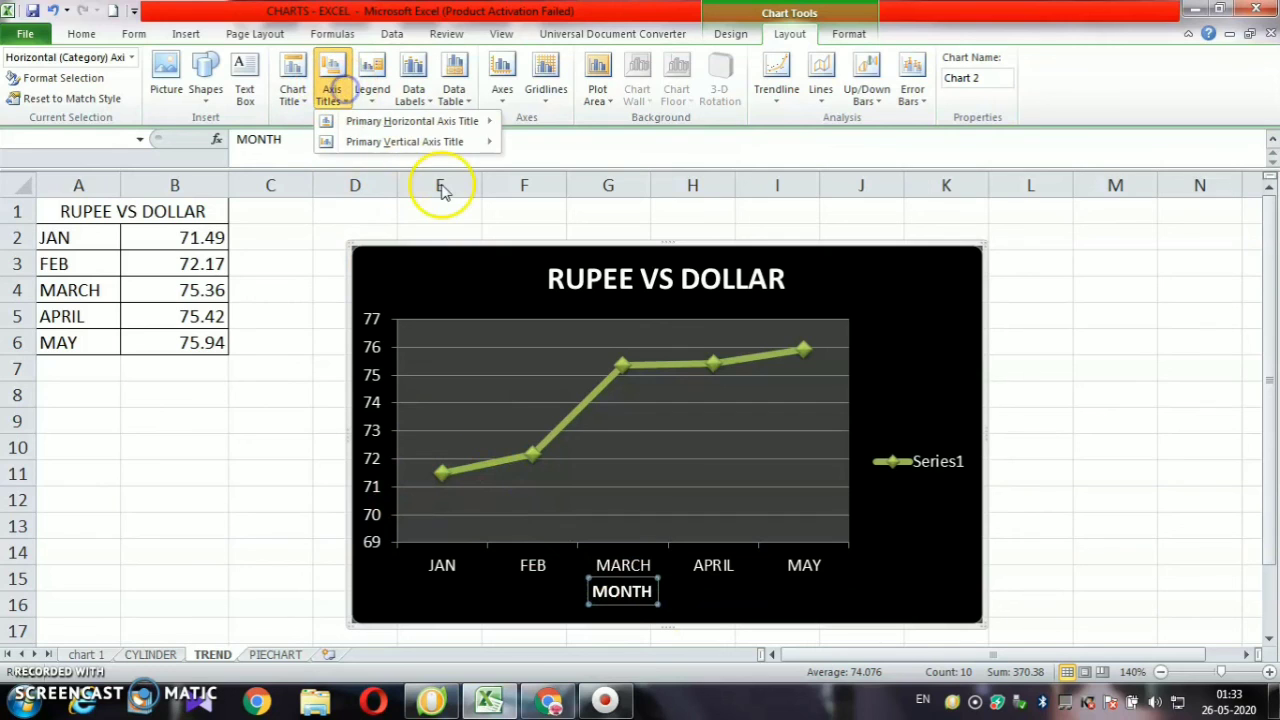
click(435, 142)
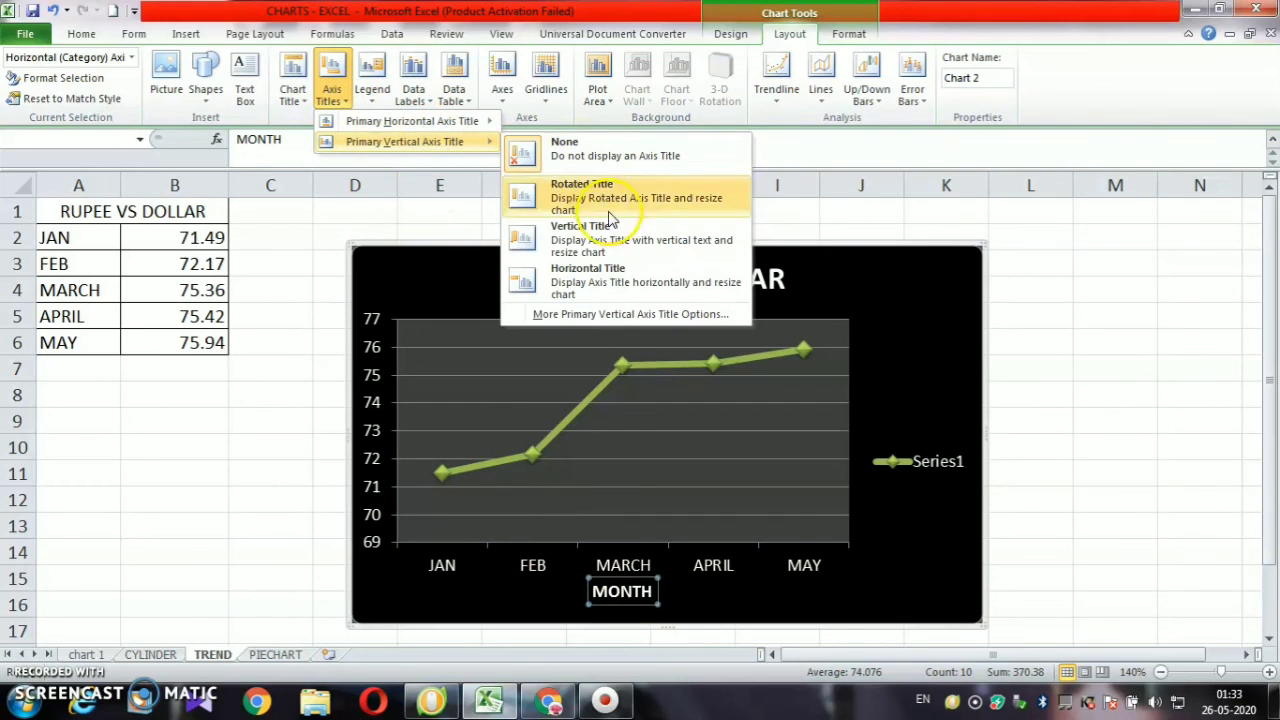
click(615, 203)
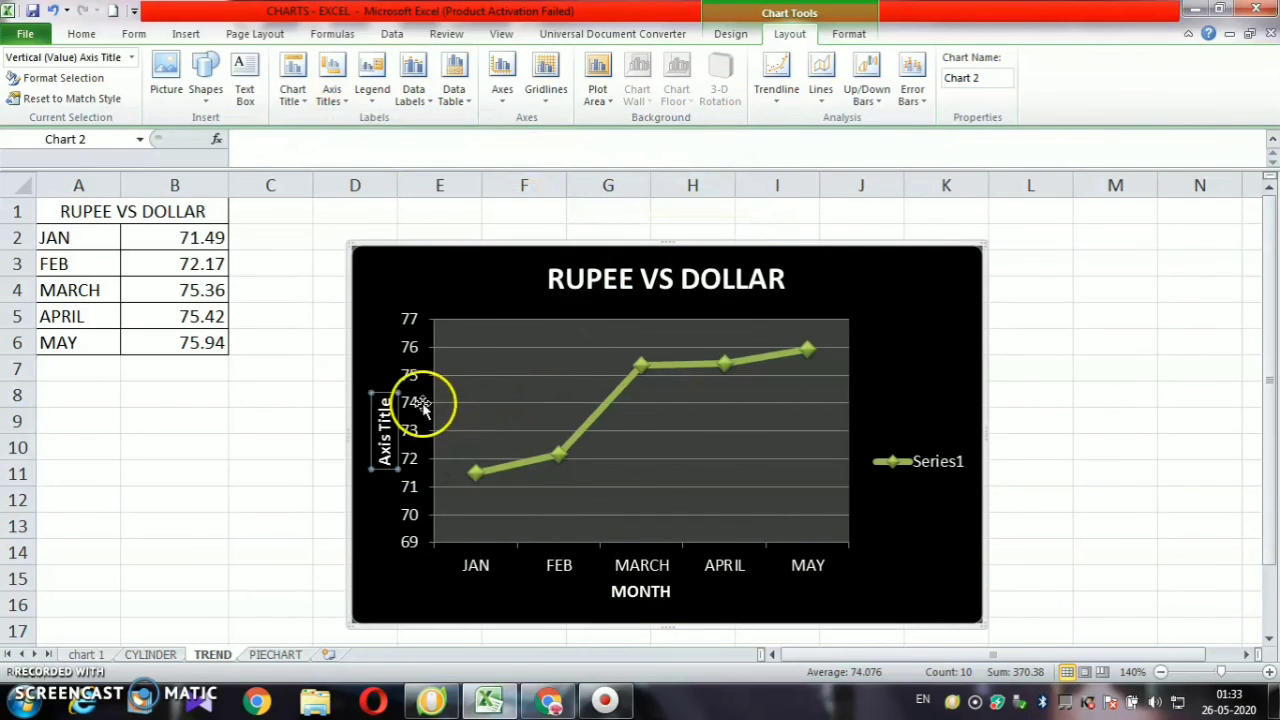
text(AMOUNT)
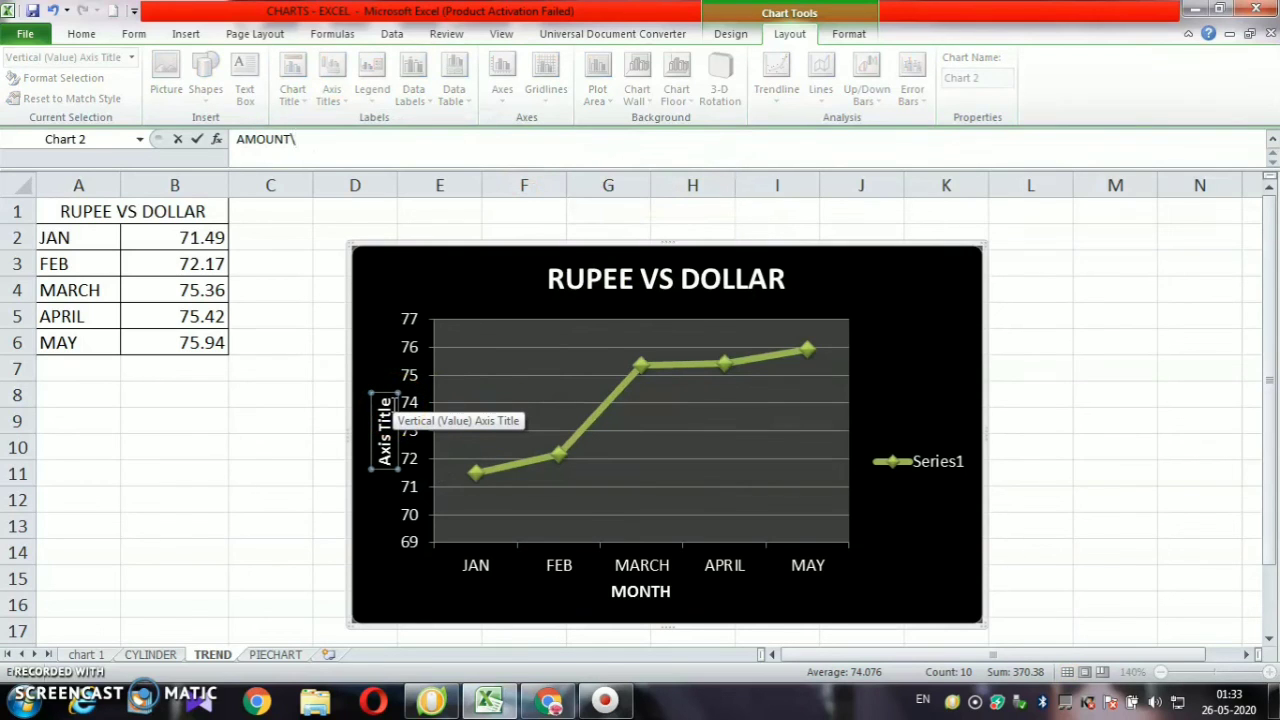
key(Return)
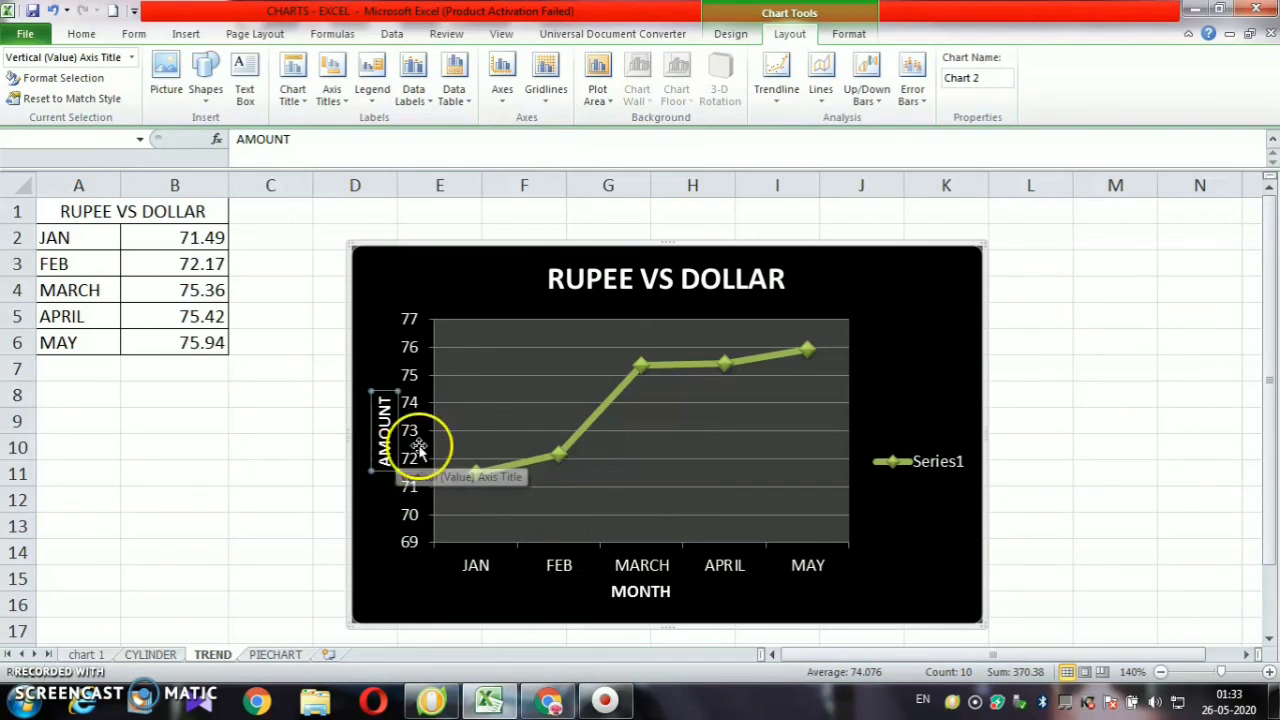
click(376, 92)
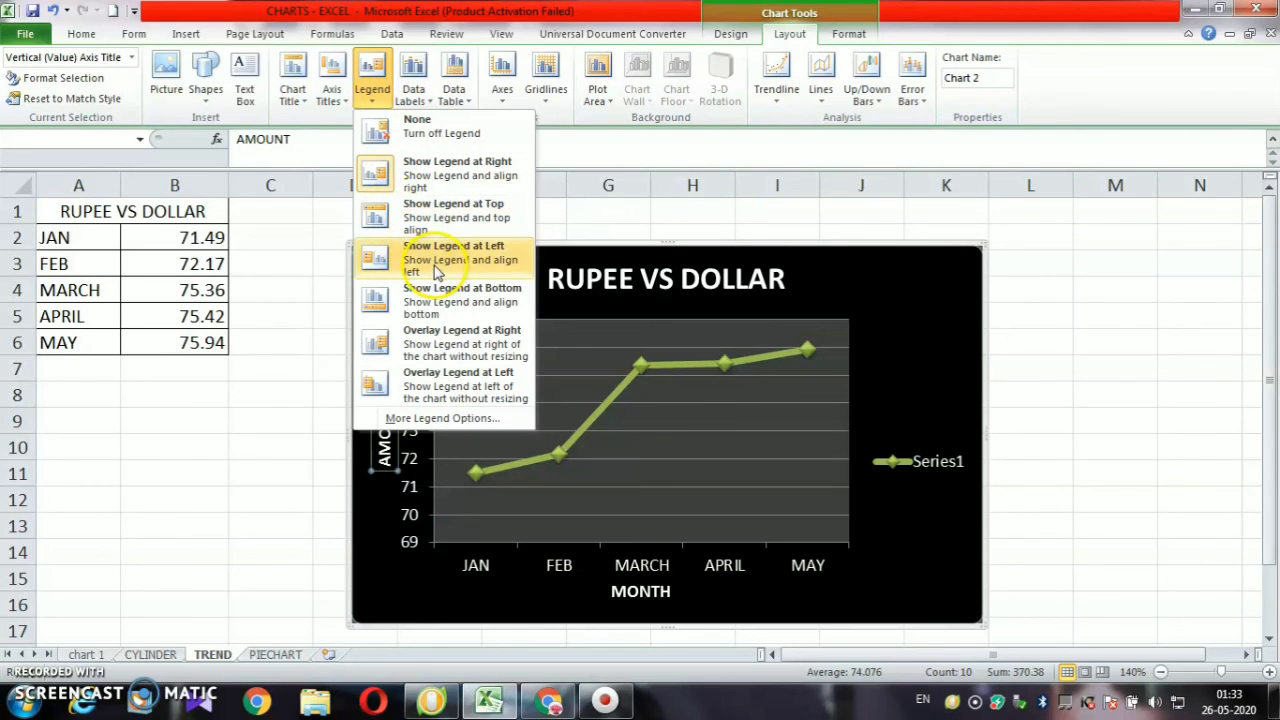
Keep the legend on the right and make its Series1 text bold Arial Black
click(455, 172)
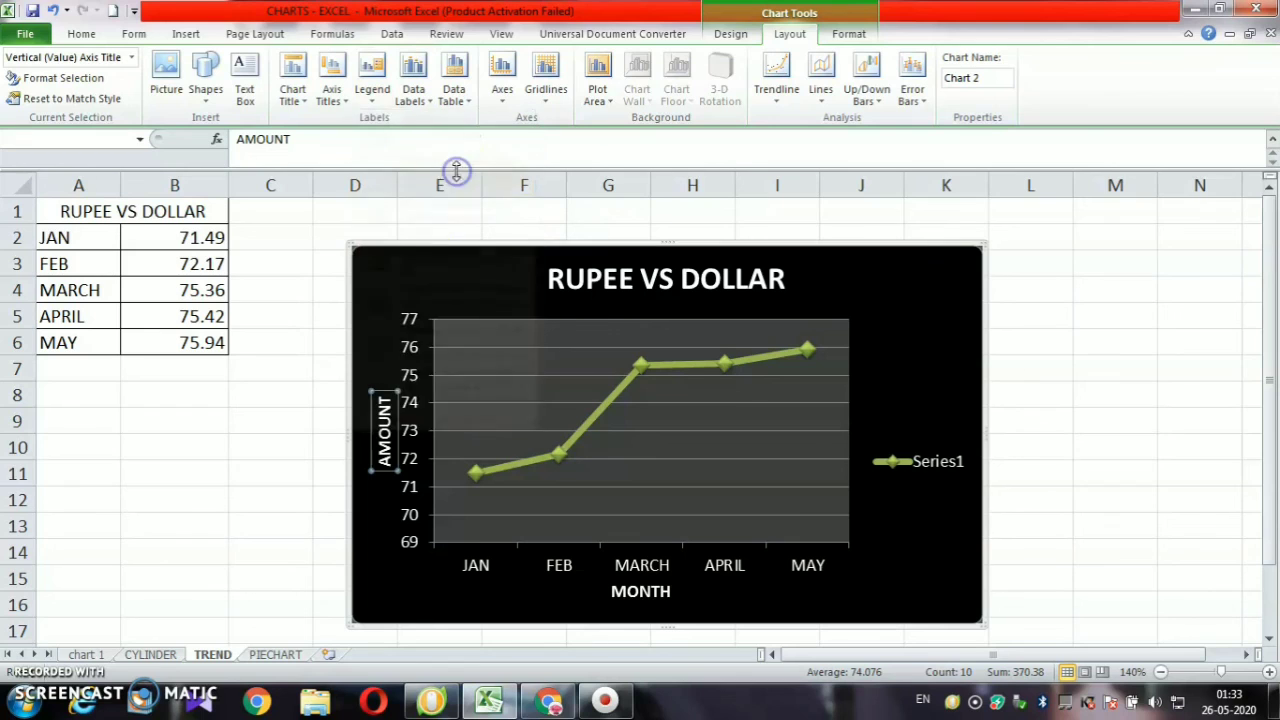
click(928, 465)
right_click(929, 463)
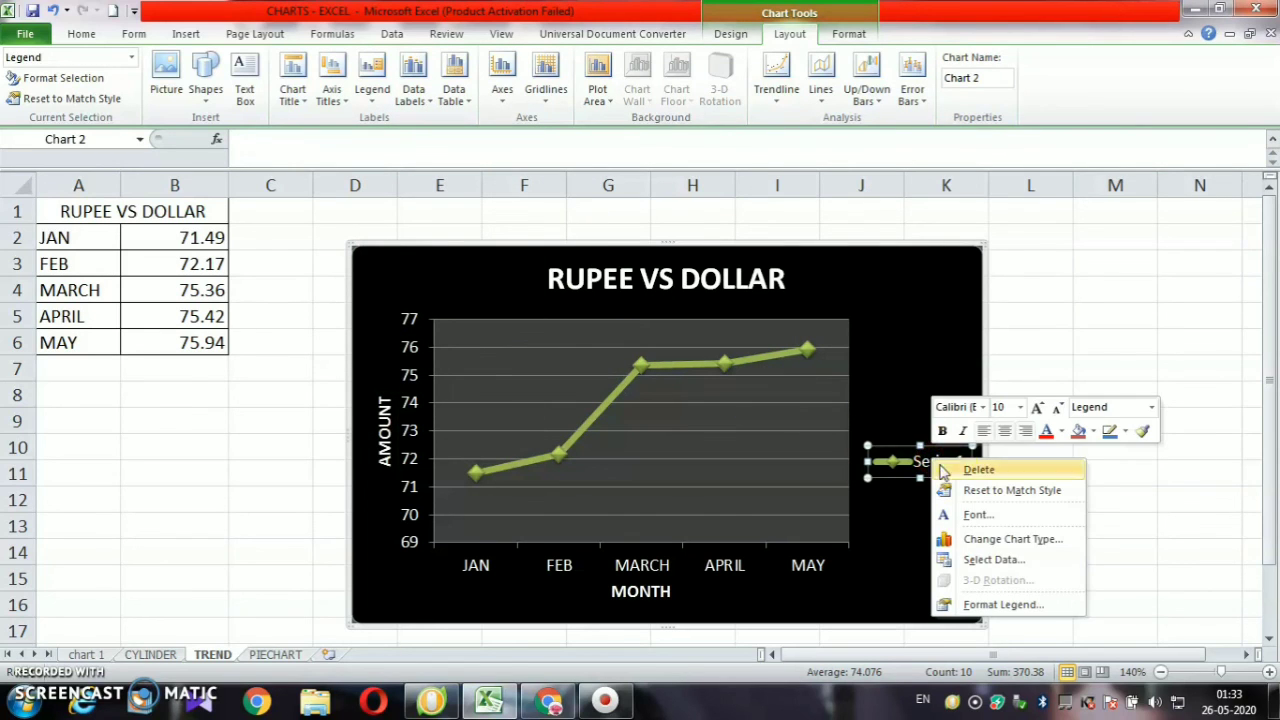
click(977, 515)
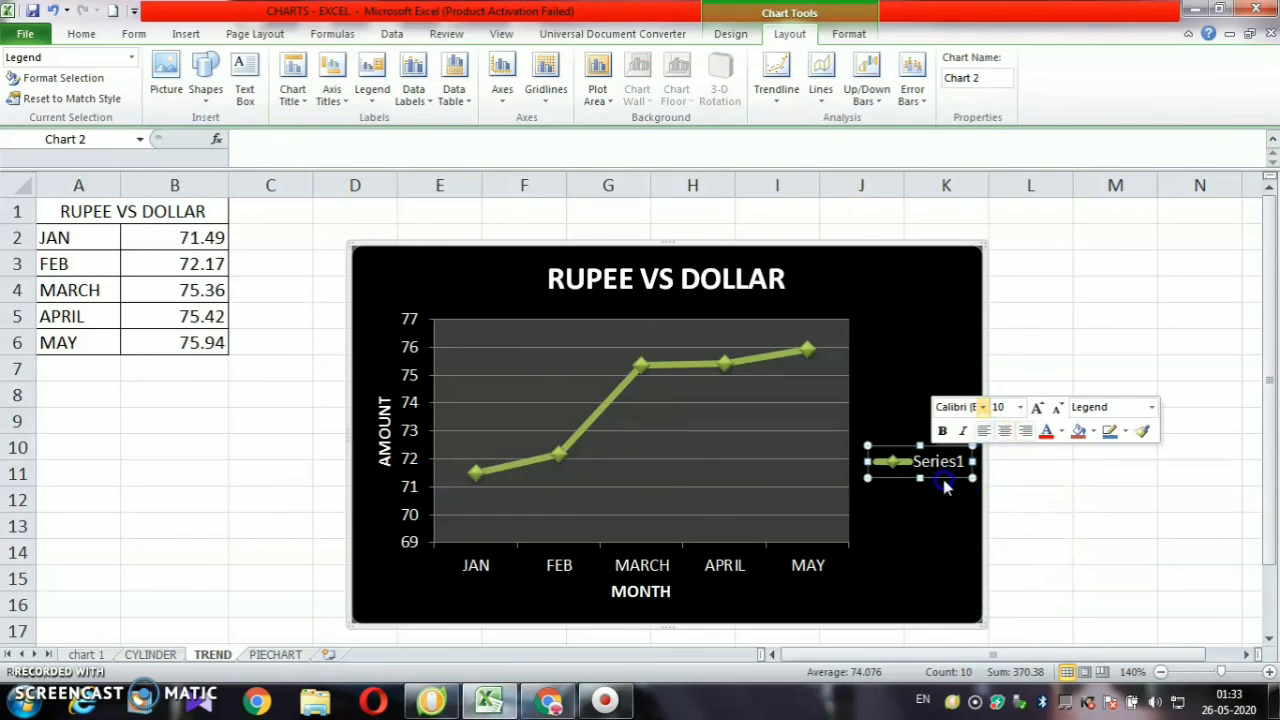
click(995, 344)
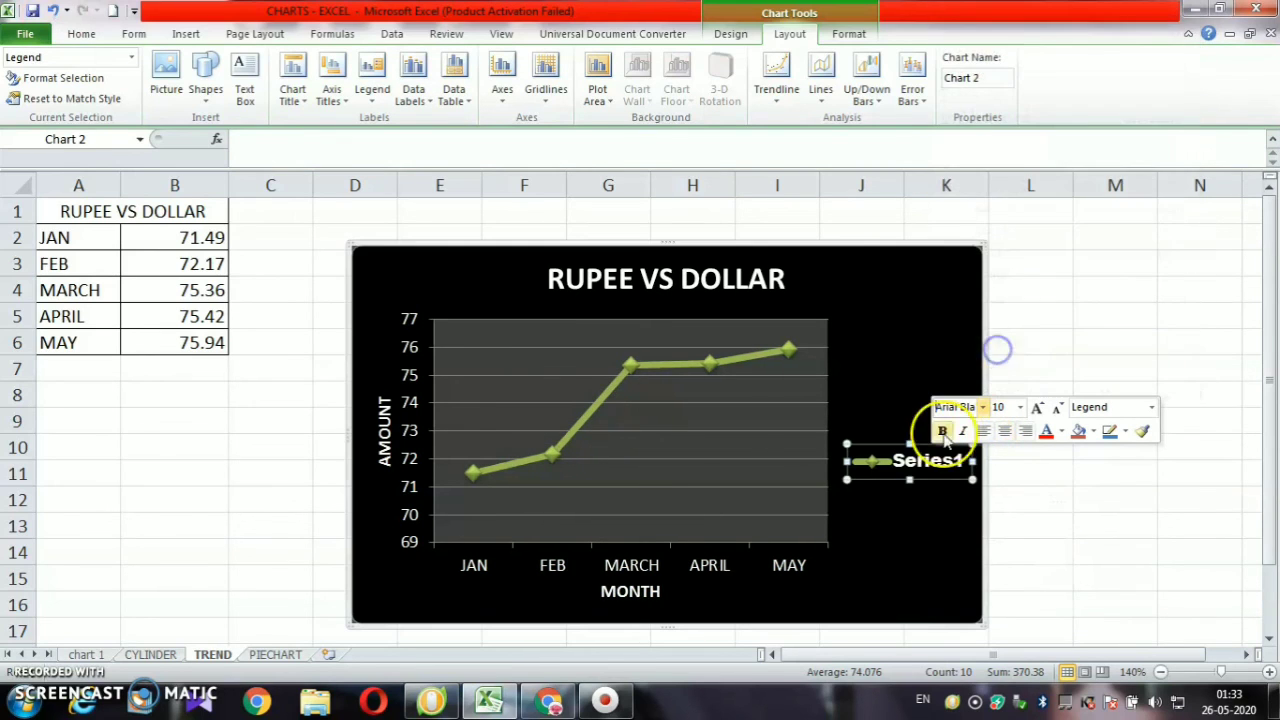
click(943, 463)
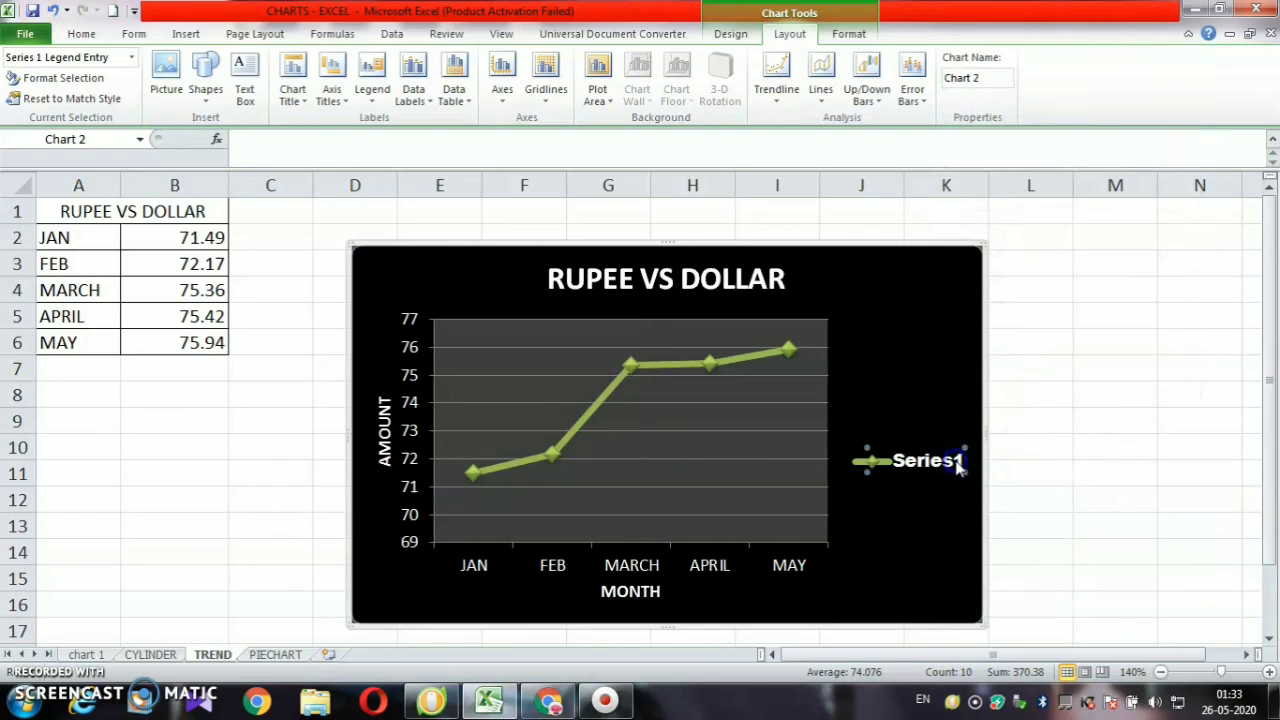
Colour the Series1 legend text red, then check it in Format Legend Entry
right_click(950, 469)
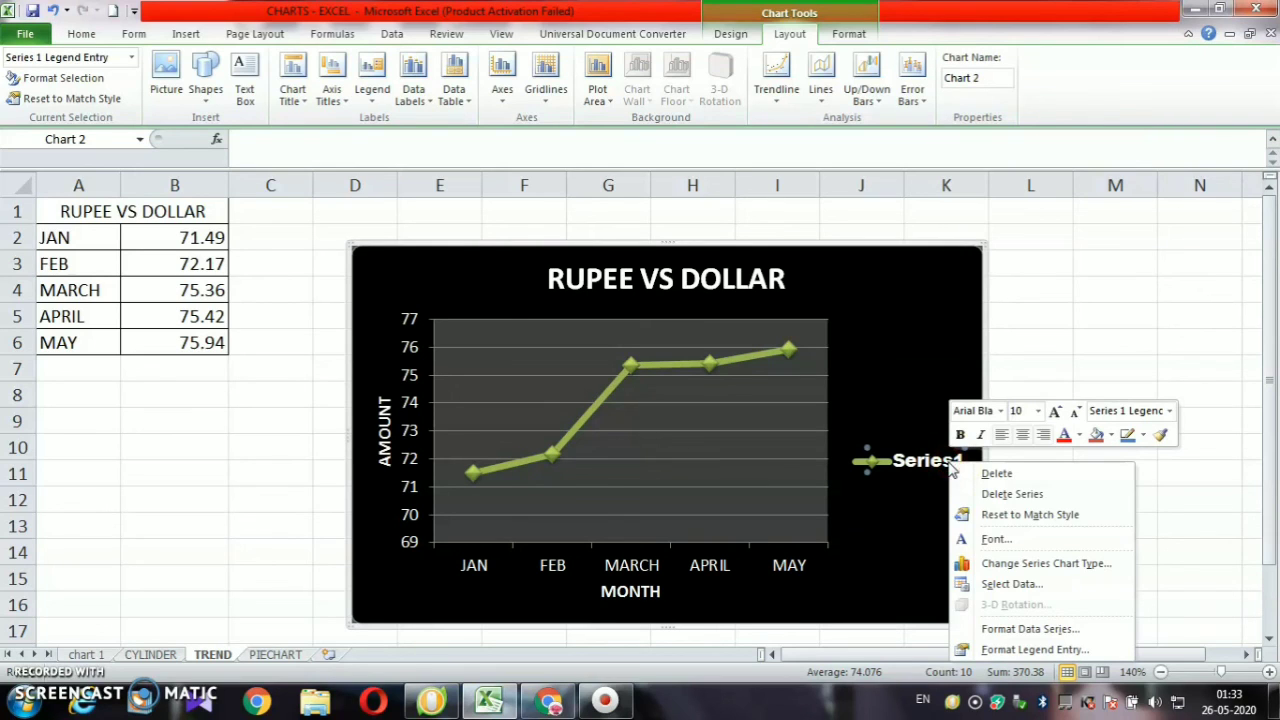
click(1065, 434)
click(921, 522)
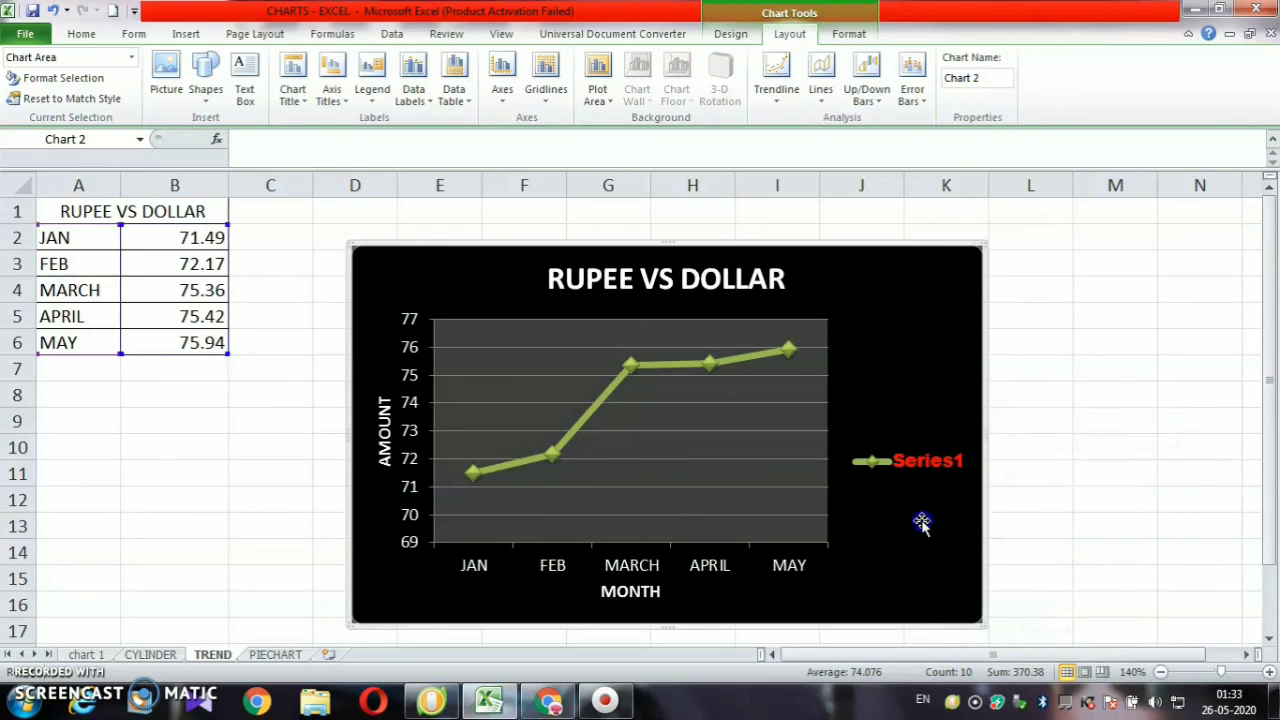
click(938, 472)
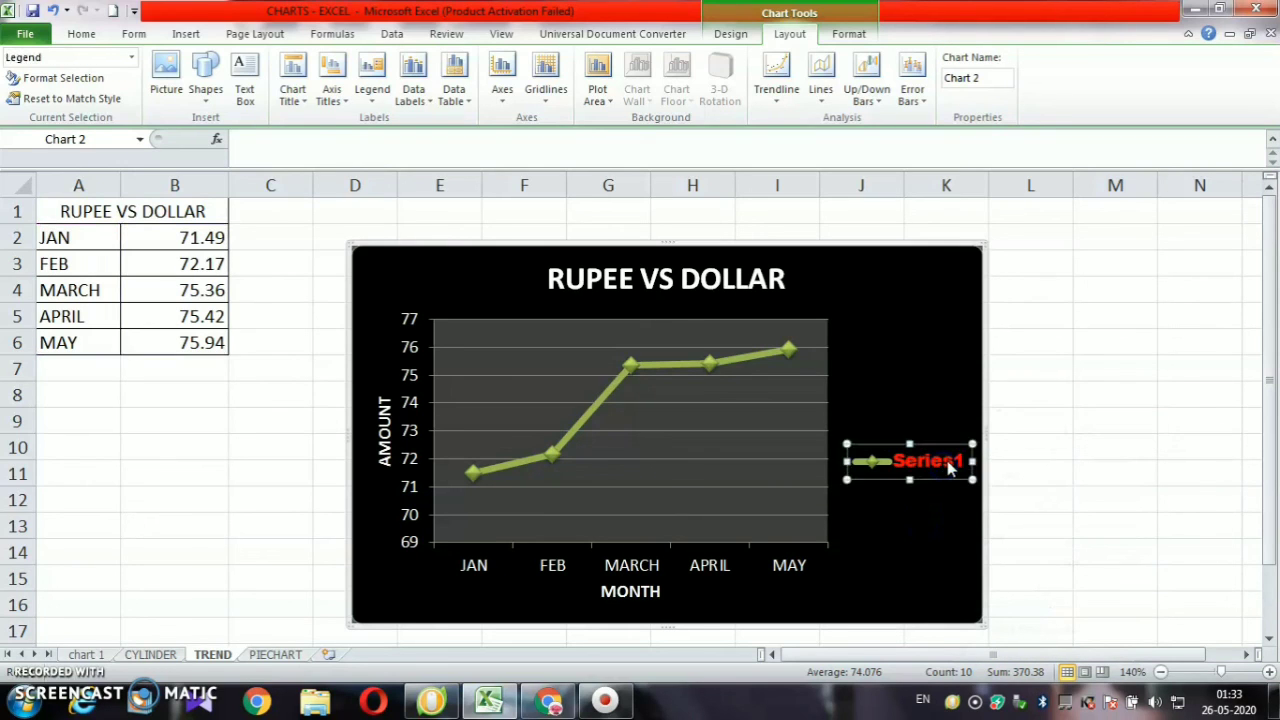
double_click(962, 462)
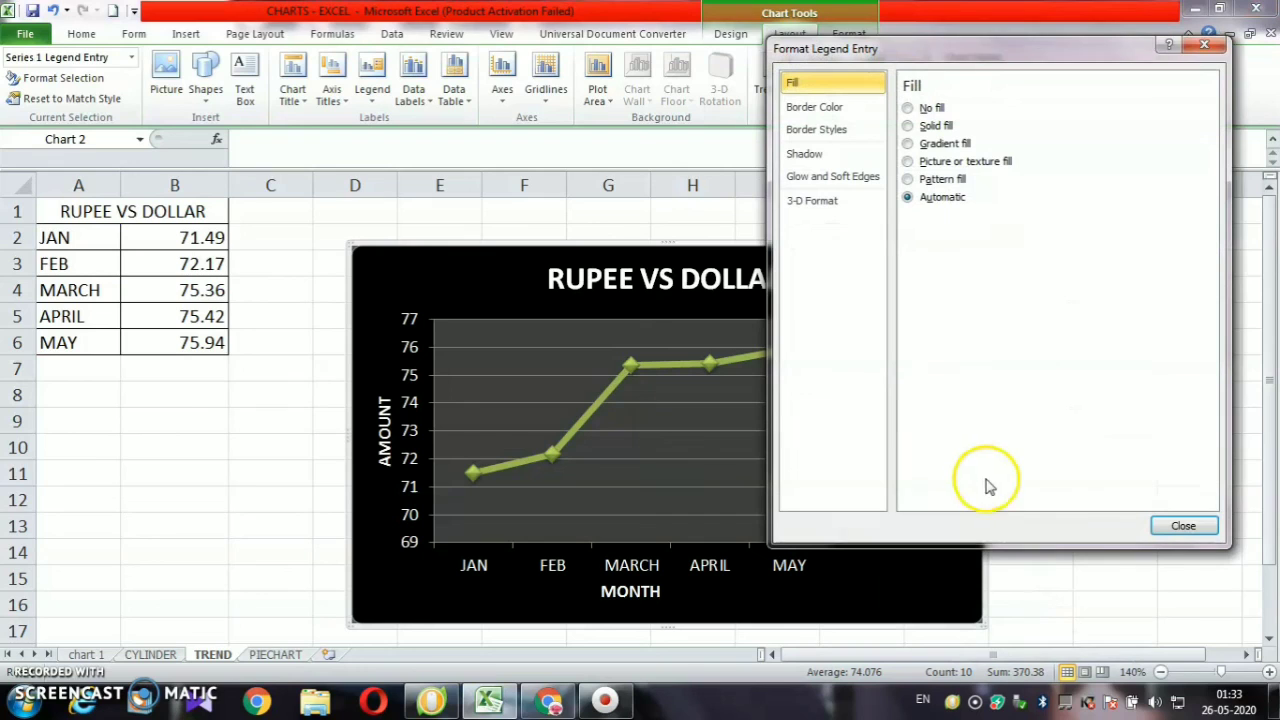
click(1183, 525)
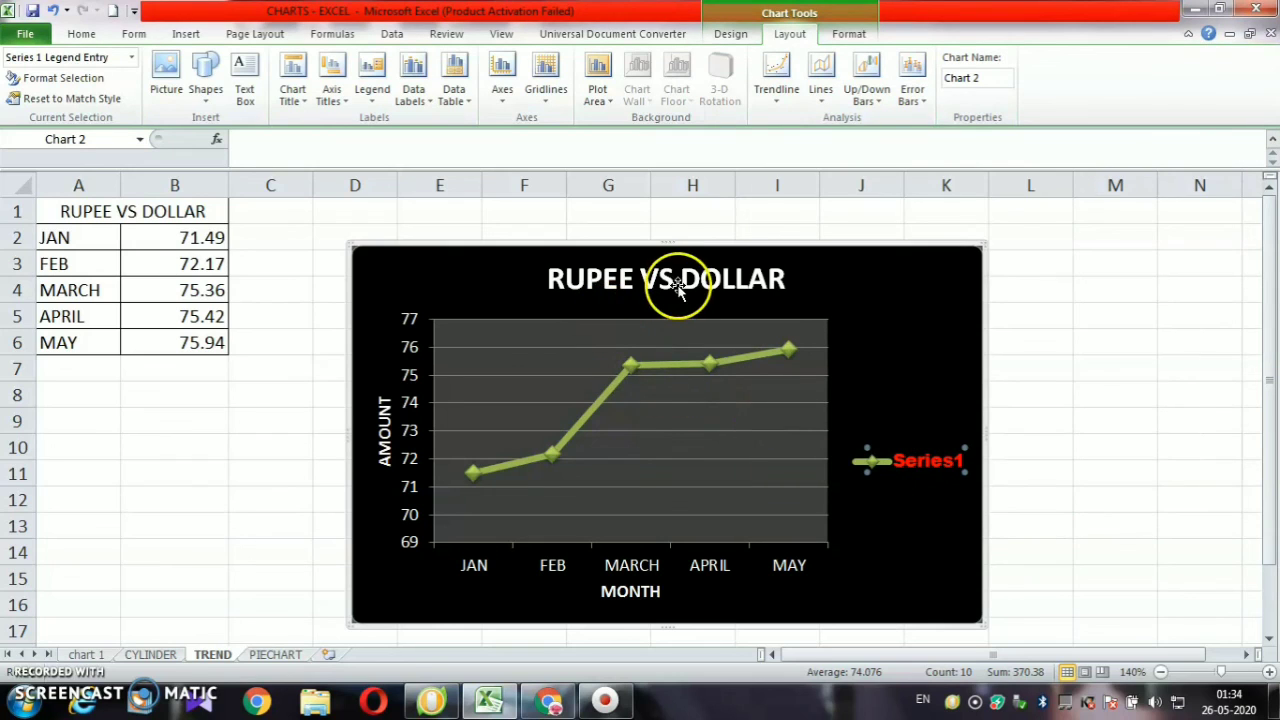
Set the primary horizontal gridlines to None so the plot area has no gridlines
click(529, 366)
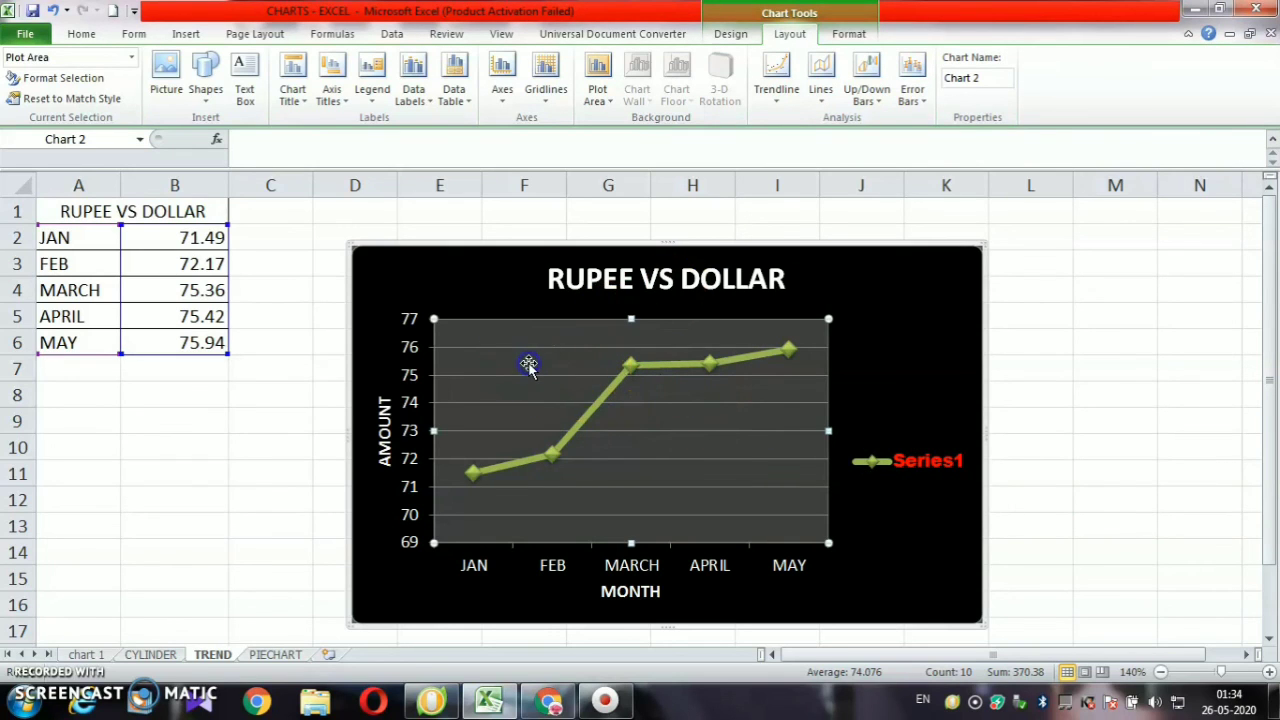
double_click(752, 415)
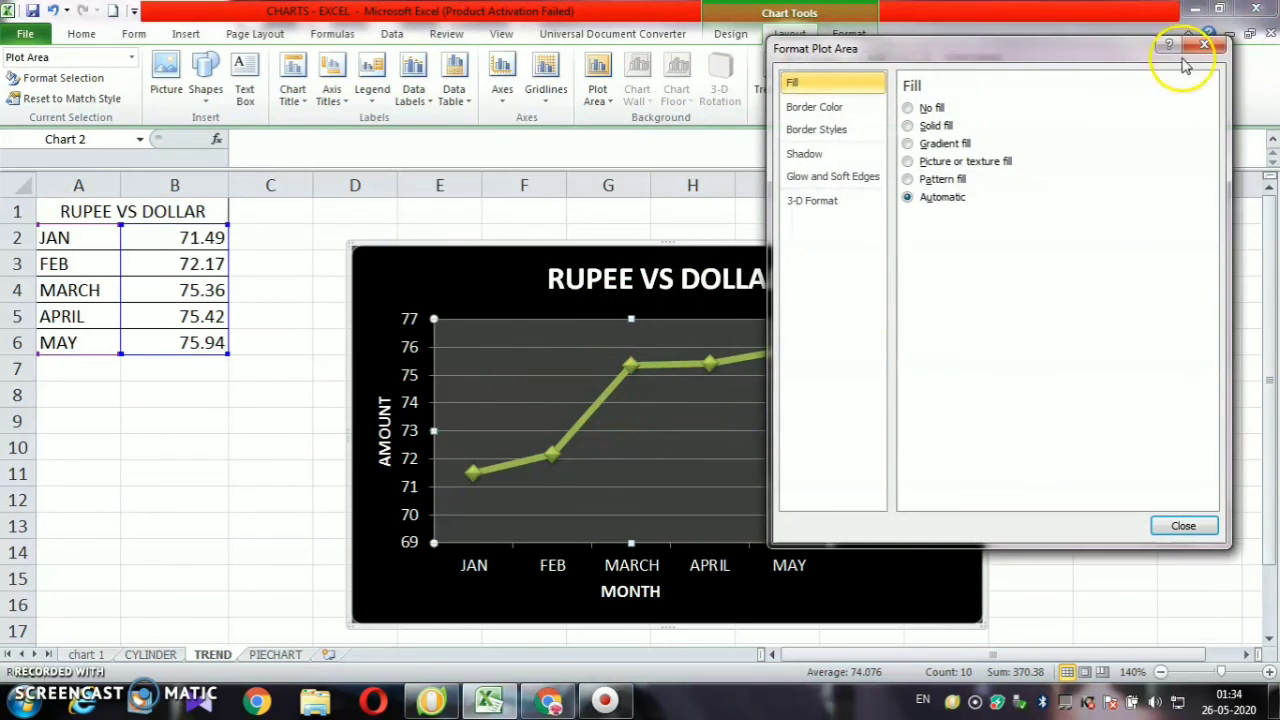
click(1205, 46)
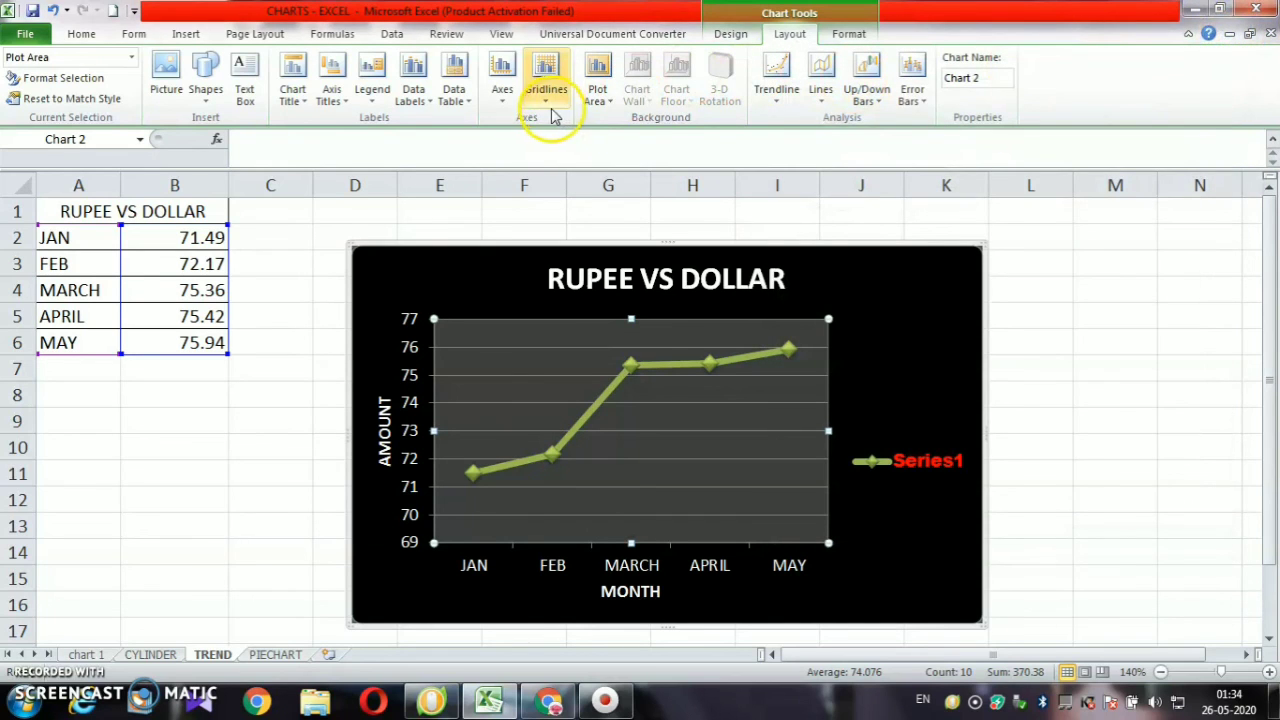
click(549, 105)
mouse_move(622, 121)
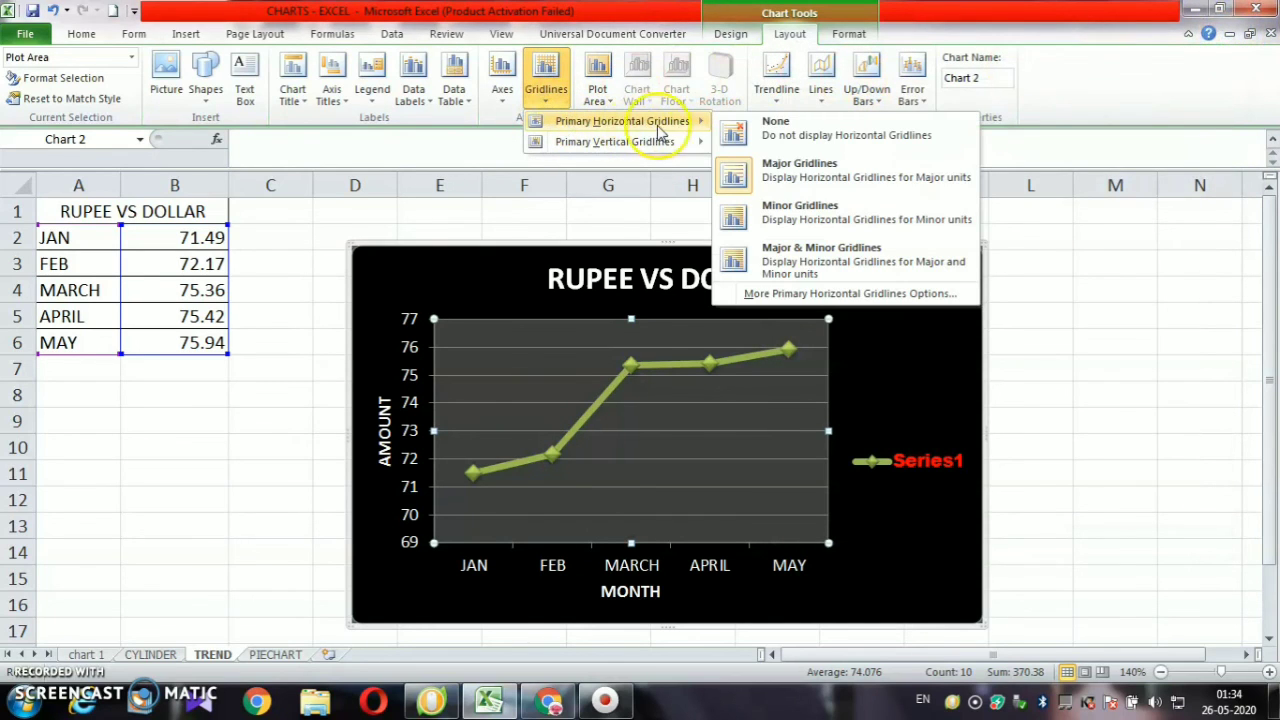
click(727, 135)
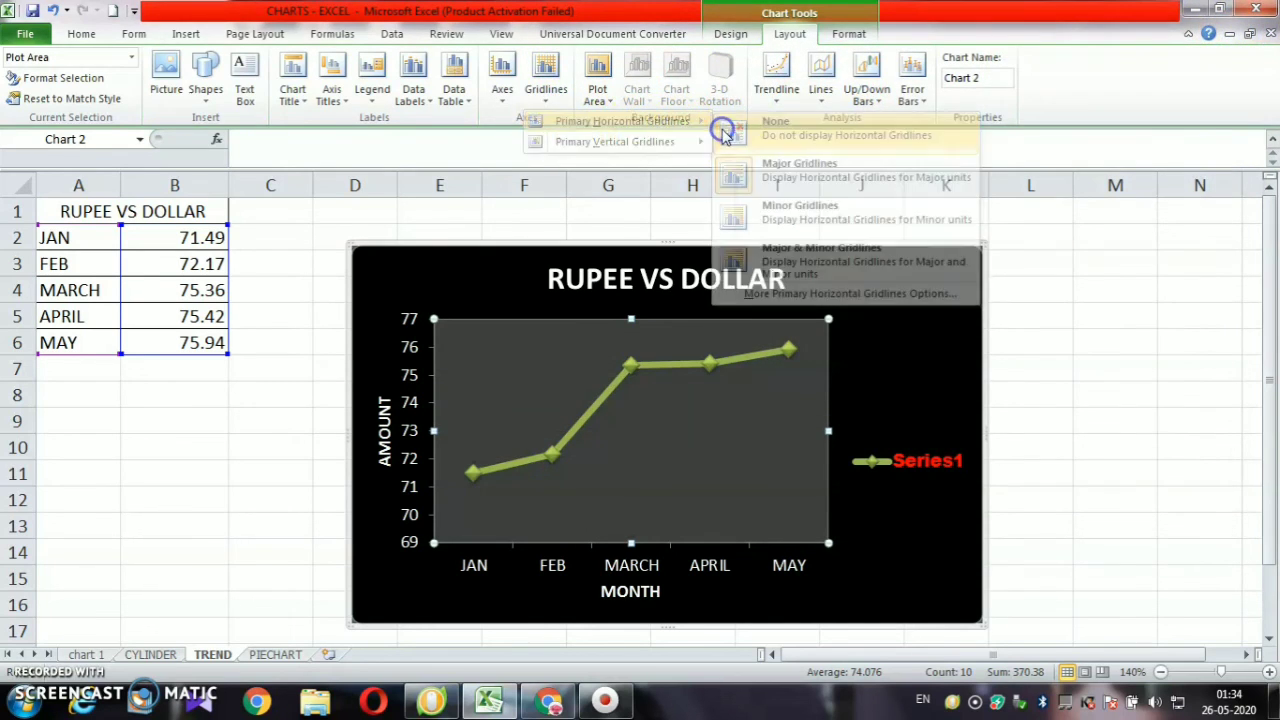
click(877, 374)
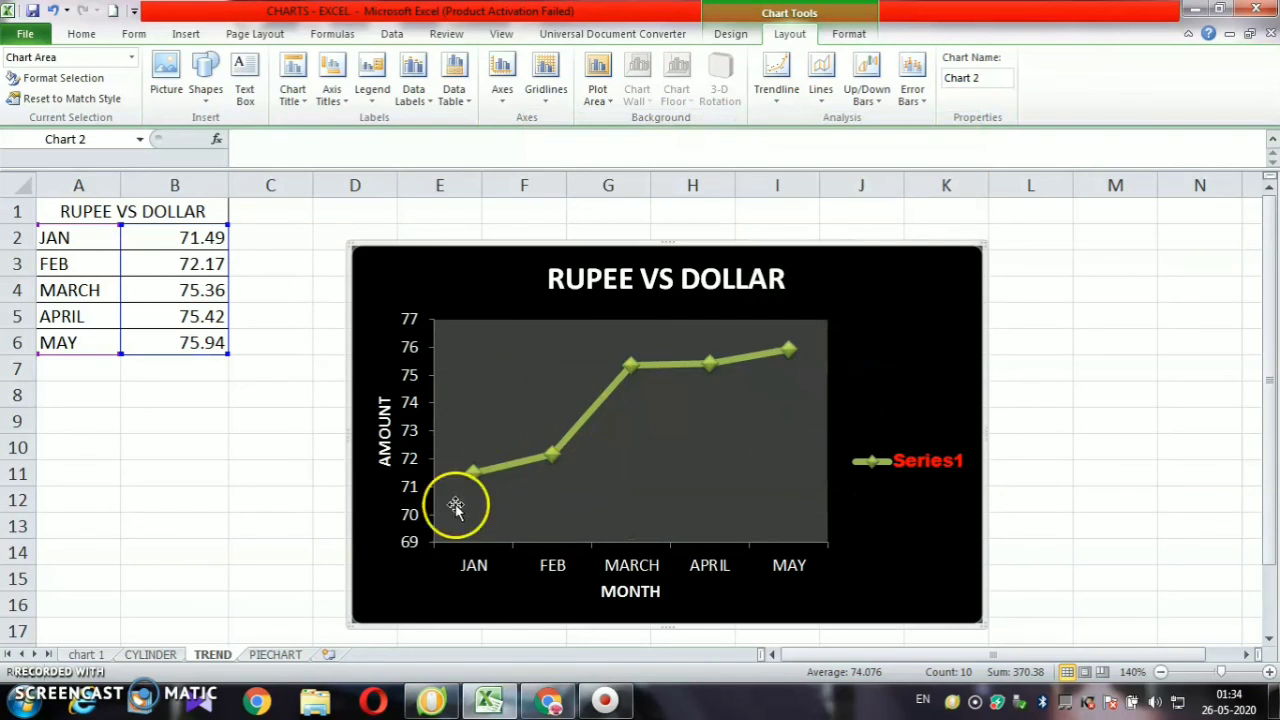
mouse_move(450, 504)
mouse_down()
mouse_move(518, 538)
mouse_move(449, 514)
mouse_up()
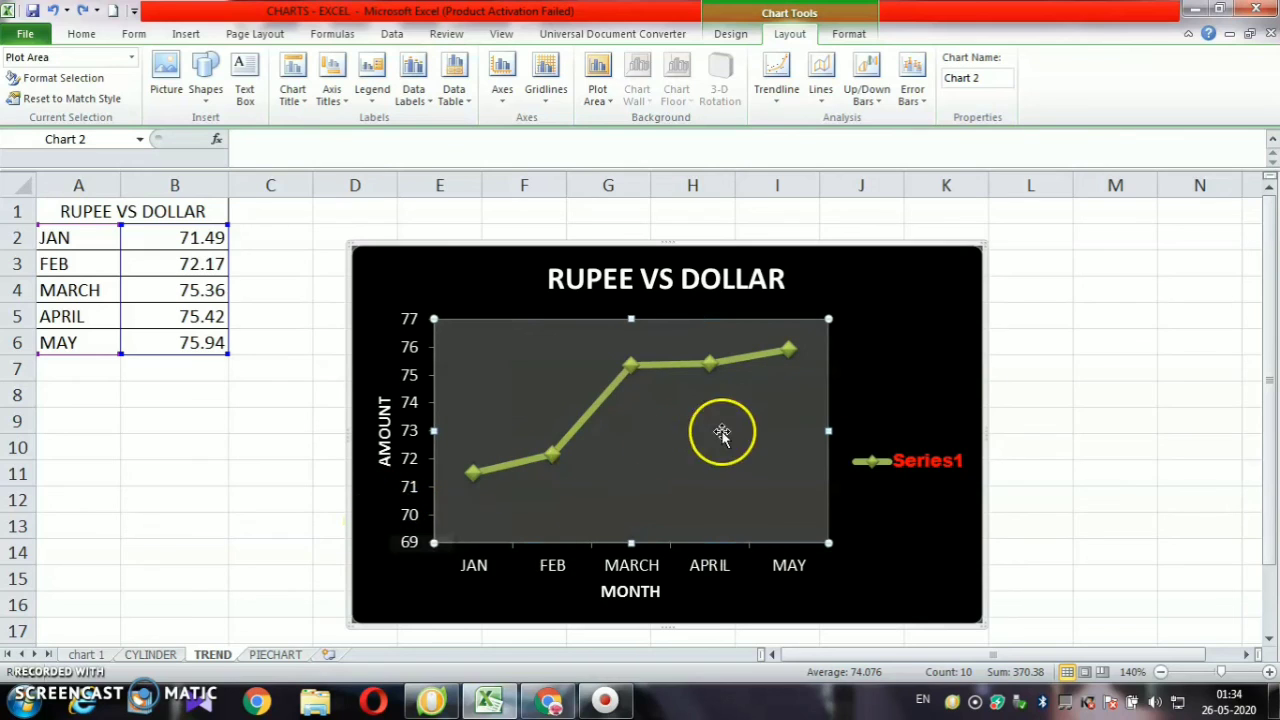
click(852, 364)
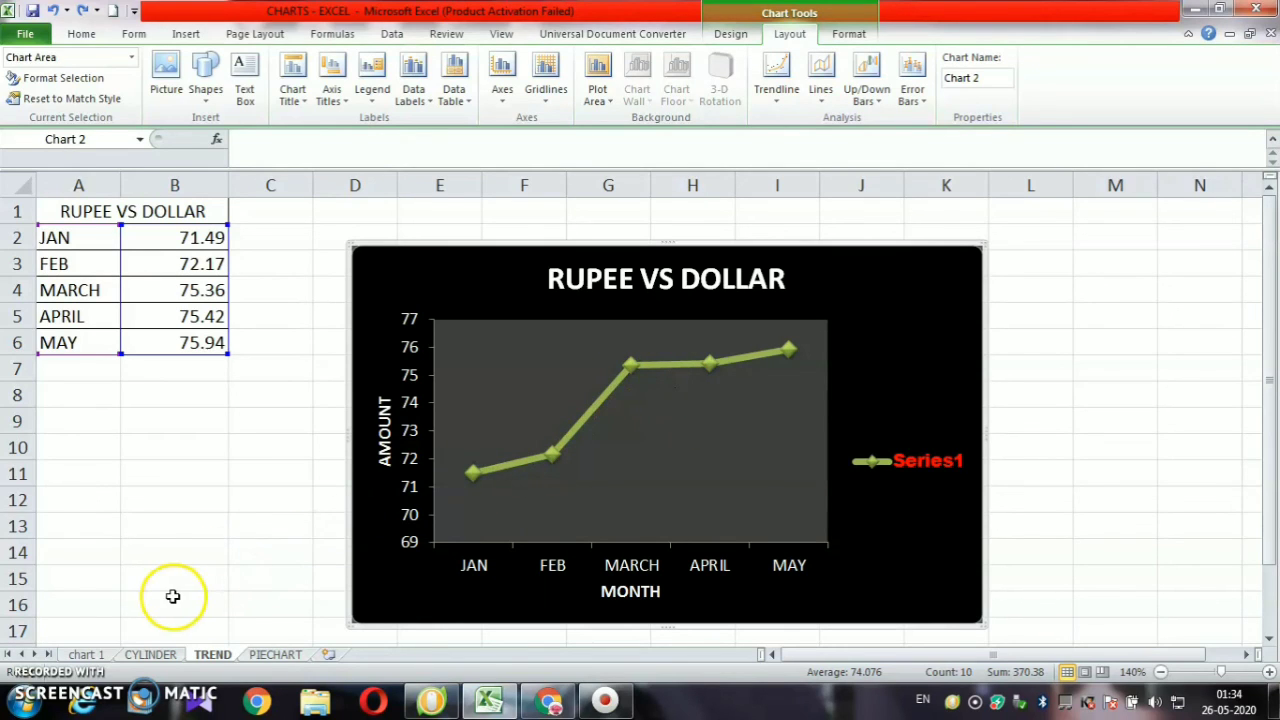
click(84, 654)
click(552, 455)
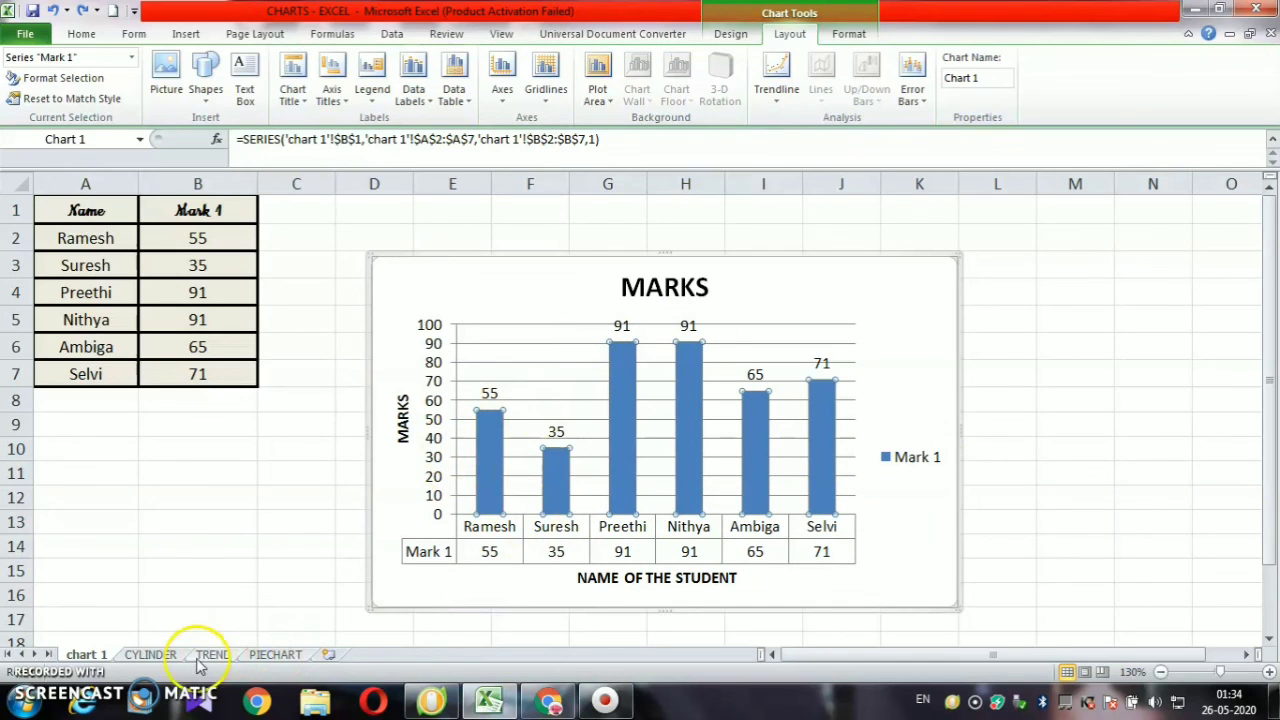
click(152, 655)
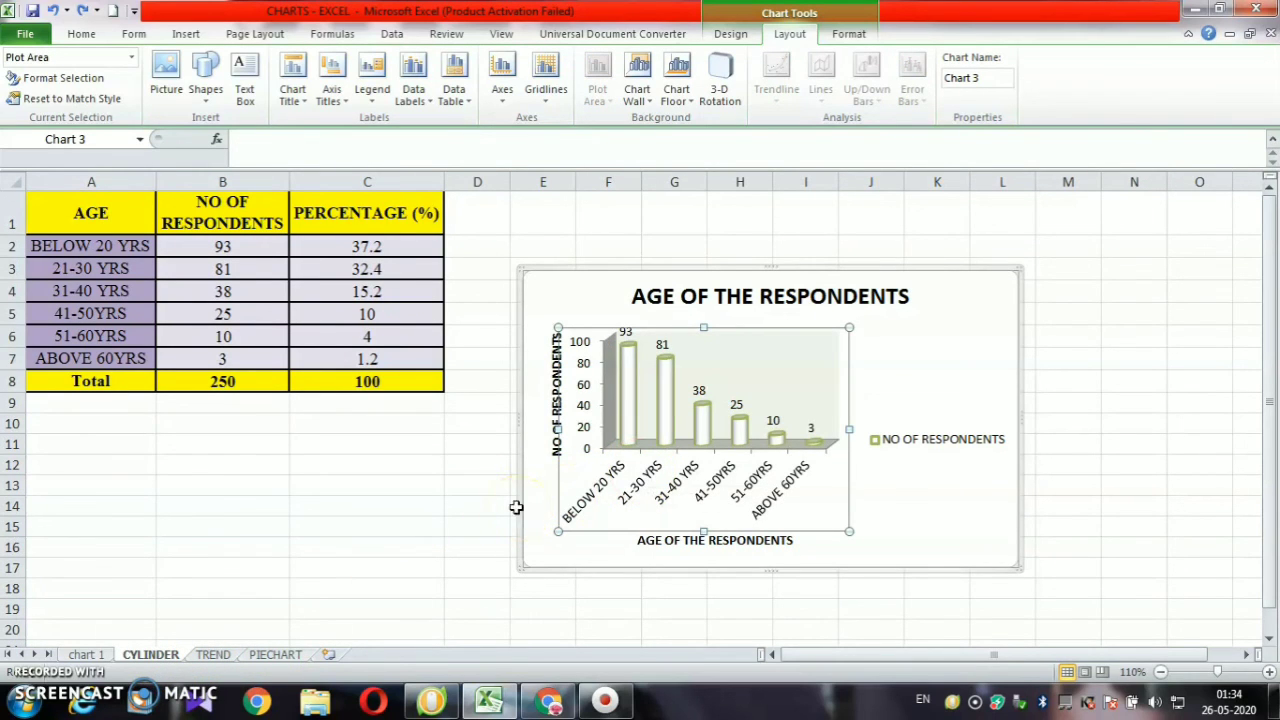
click(294, 654)
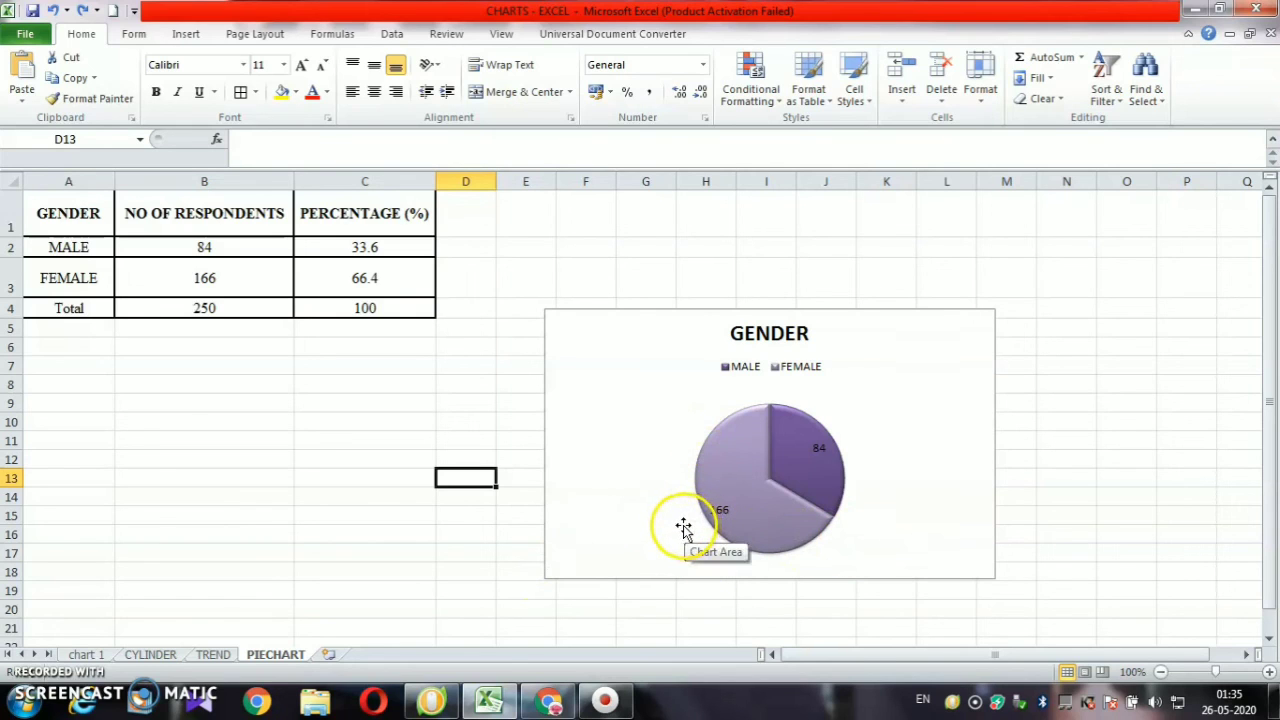
click(199, 656)
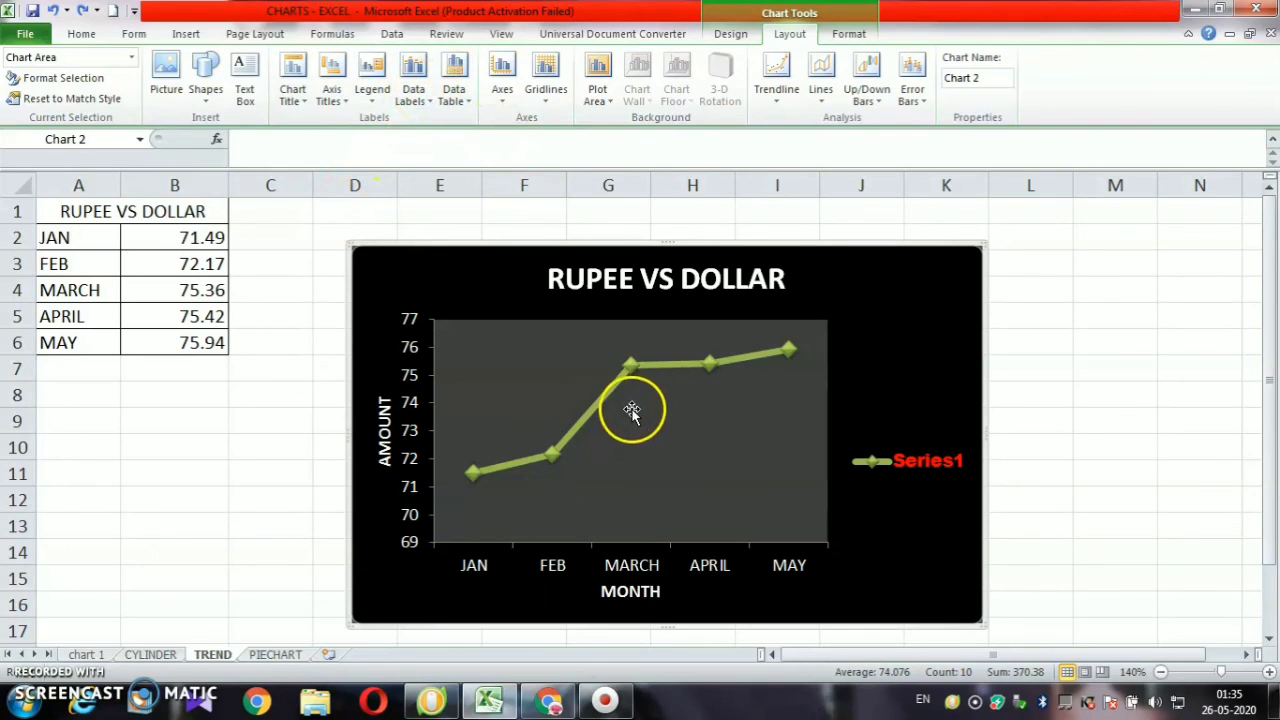
Show a data table below the chart and place data labels above each point
click(460, 98)
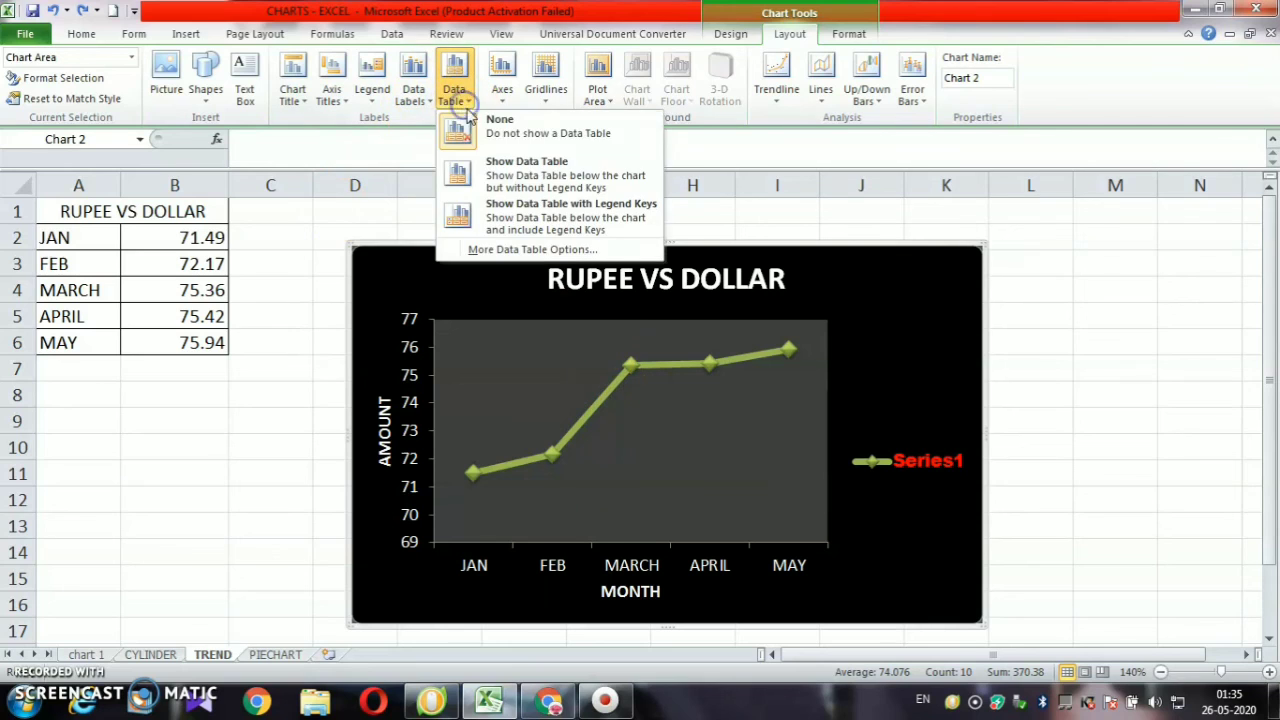
click(514, 170)
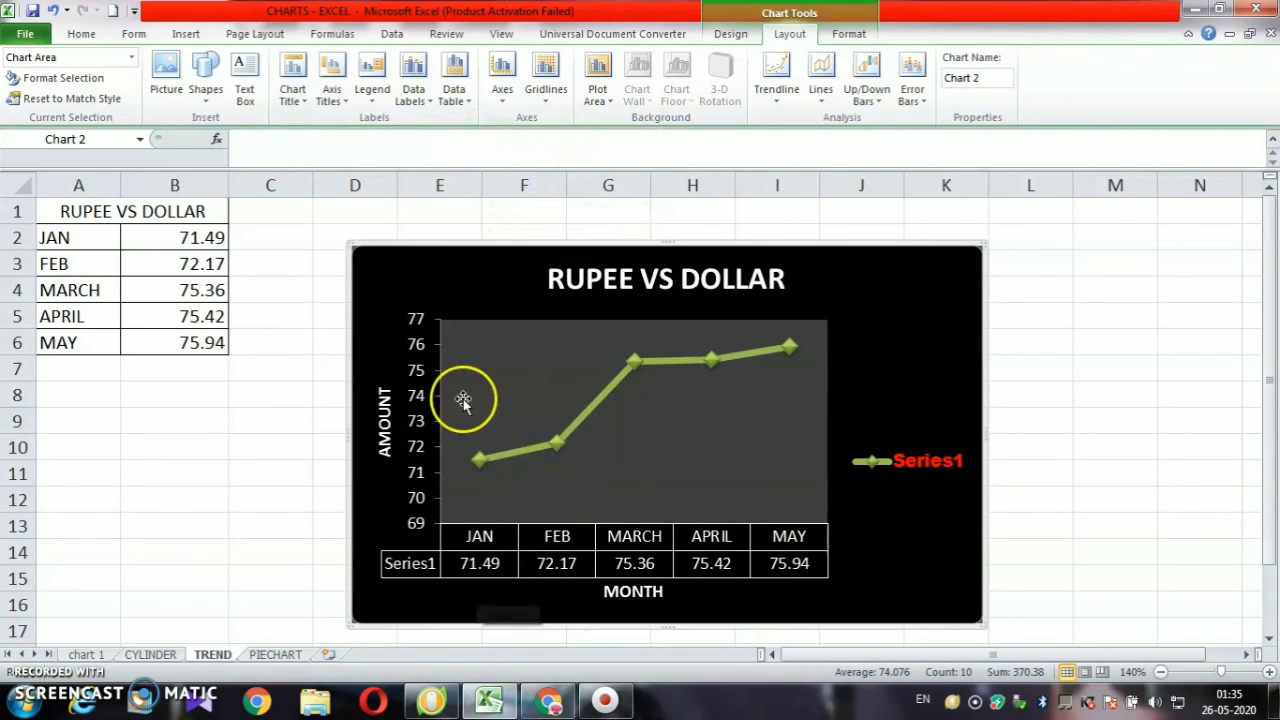
click(414, 92)
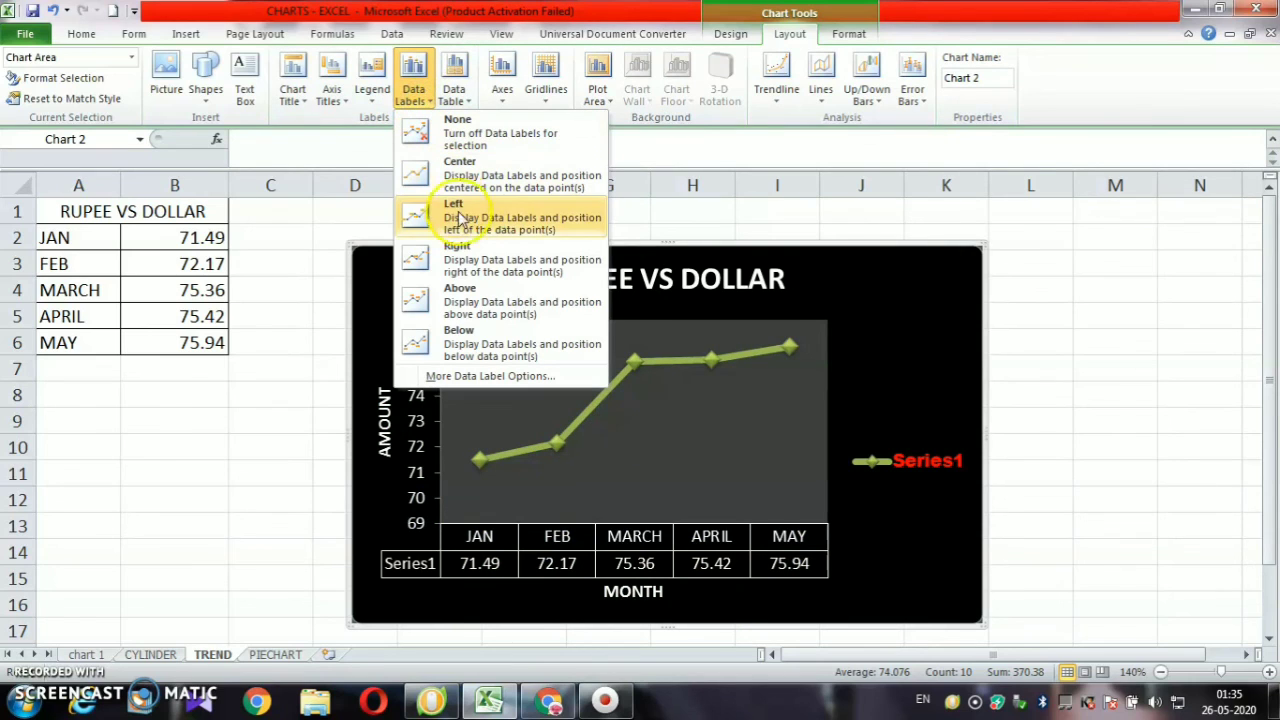
click(472, 300)
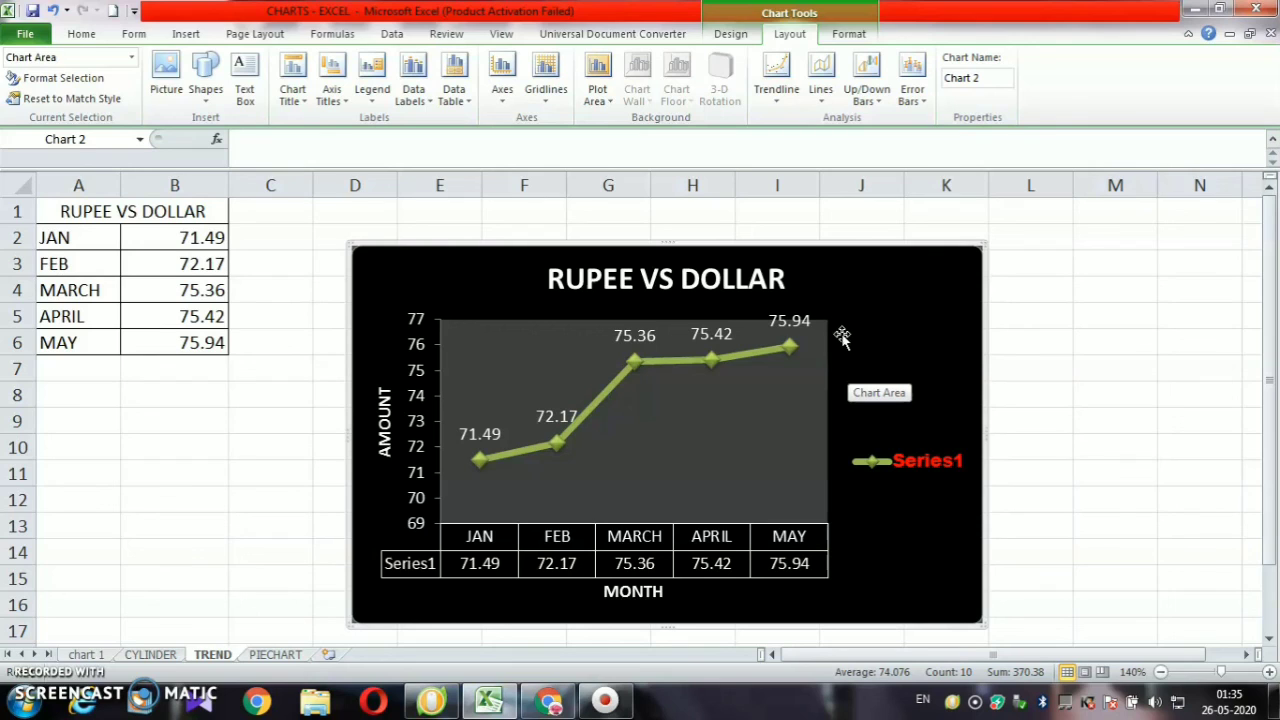
click(820, 338)
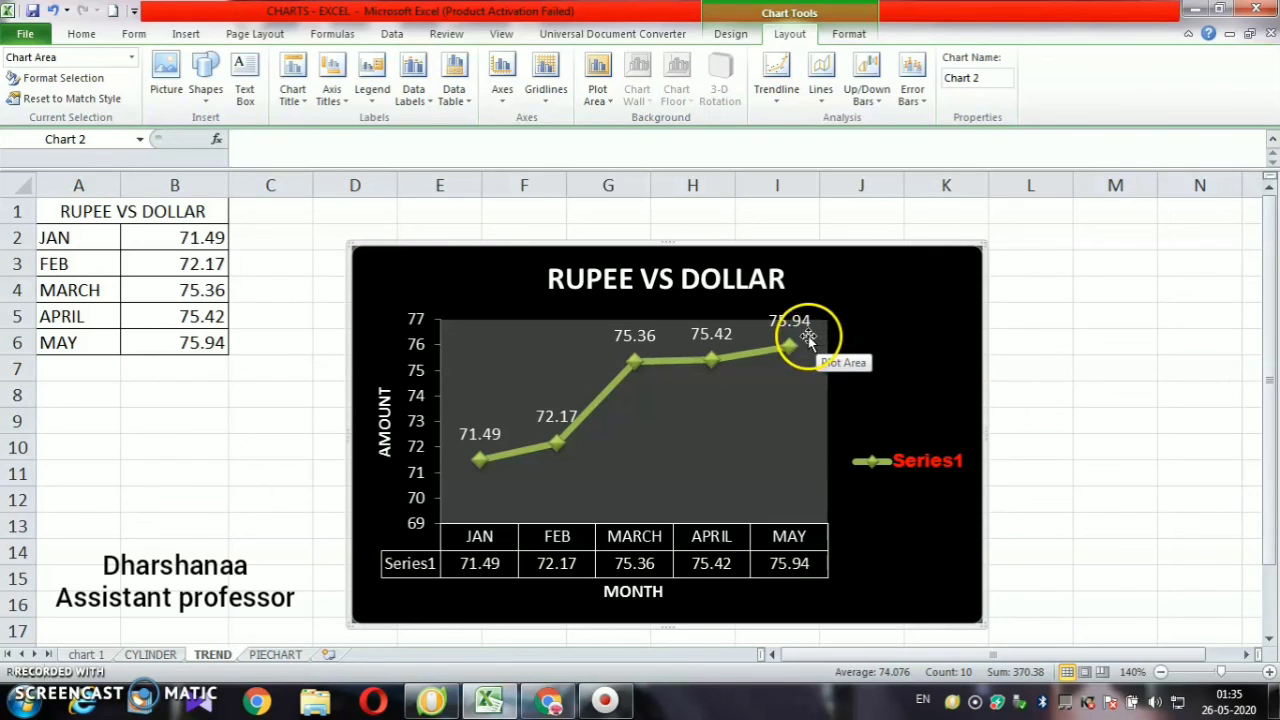